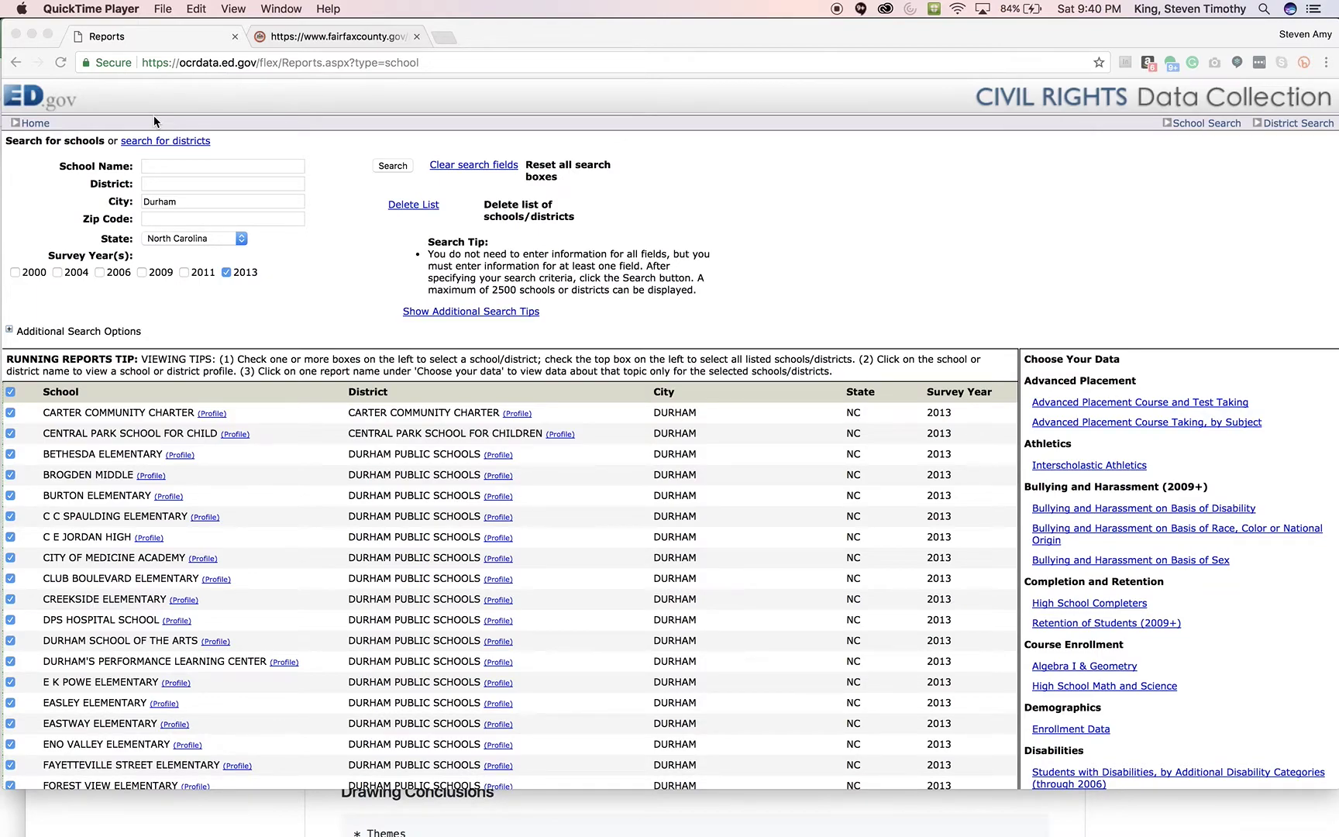
Select the full Durham school results table, from the School header through the last Survey Year entry, and copy it.
{"action": "left_click", "coordinate": [166, 205]}
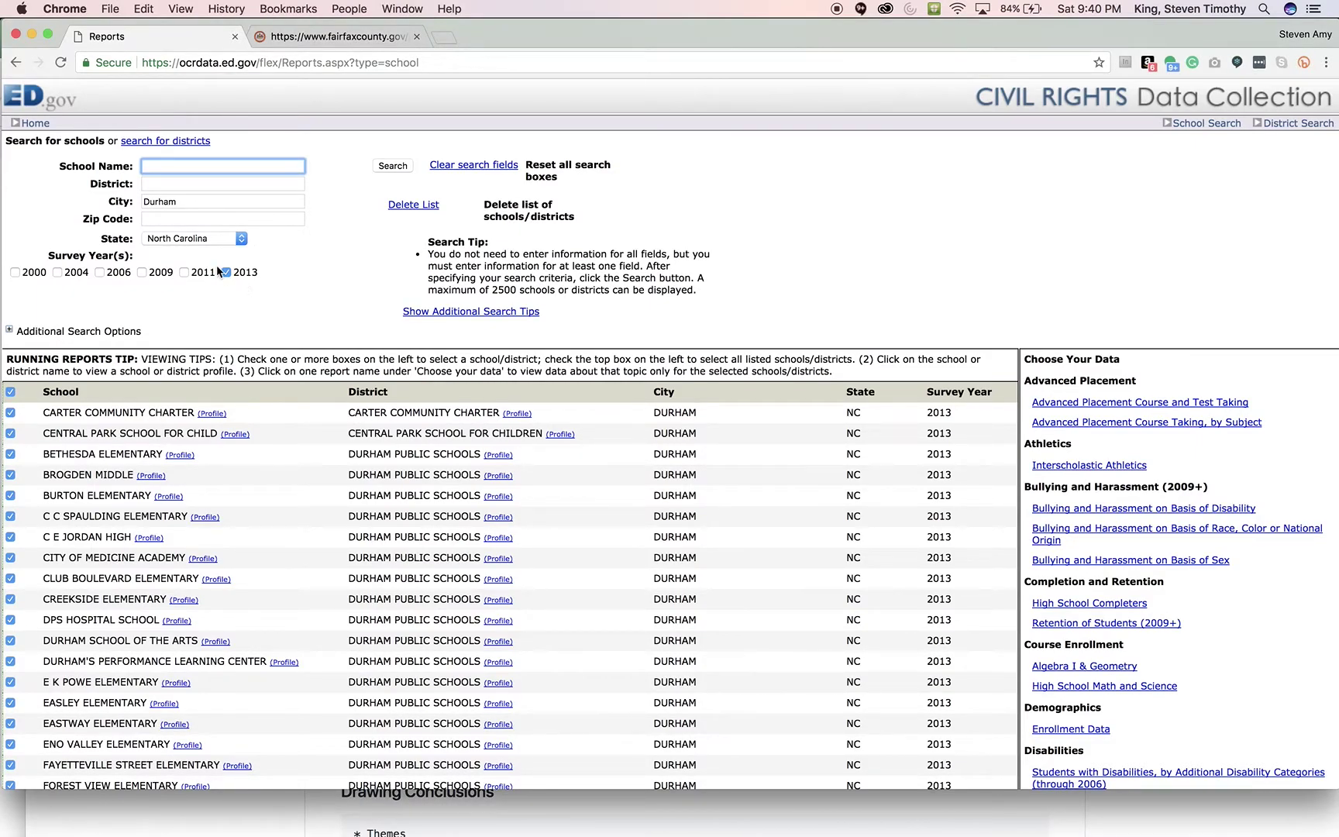
{"action": "scroll", "coordinate": [218, 271], "scroll_direction": "down", "scroll_amount": 2}
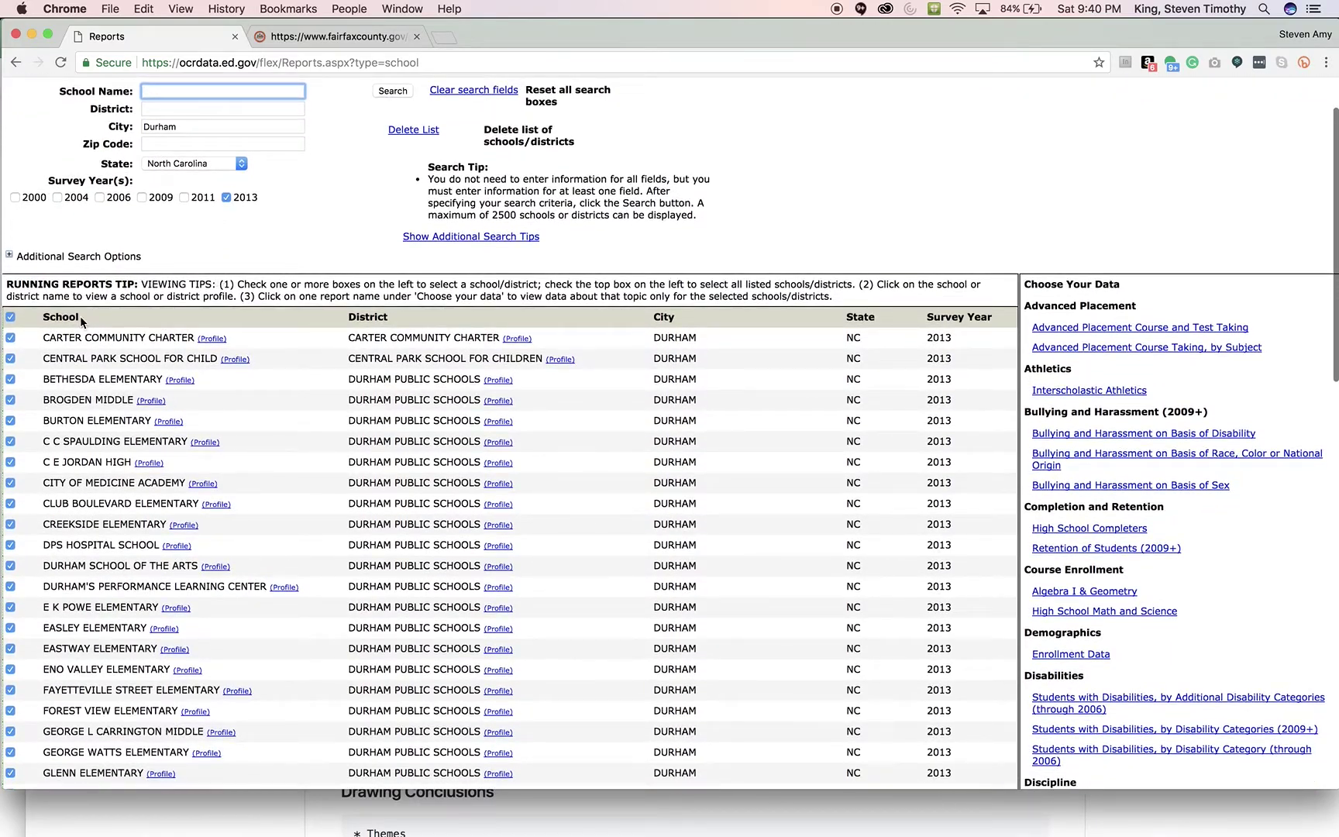
{"action": "left_click_drag", "start_coordinate": [45, 317], "coordinate": [960, 655]}
{"action": "scroll", "coordinate": [231, 530], "scroll_direction": "down", "scroll_amount": 10}
{"action": "scroll", "coordinate": [263, 600], "scroll_direction": "down", "scroll_amount": 4}
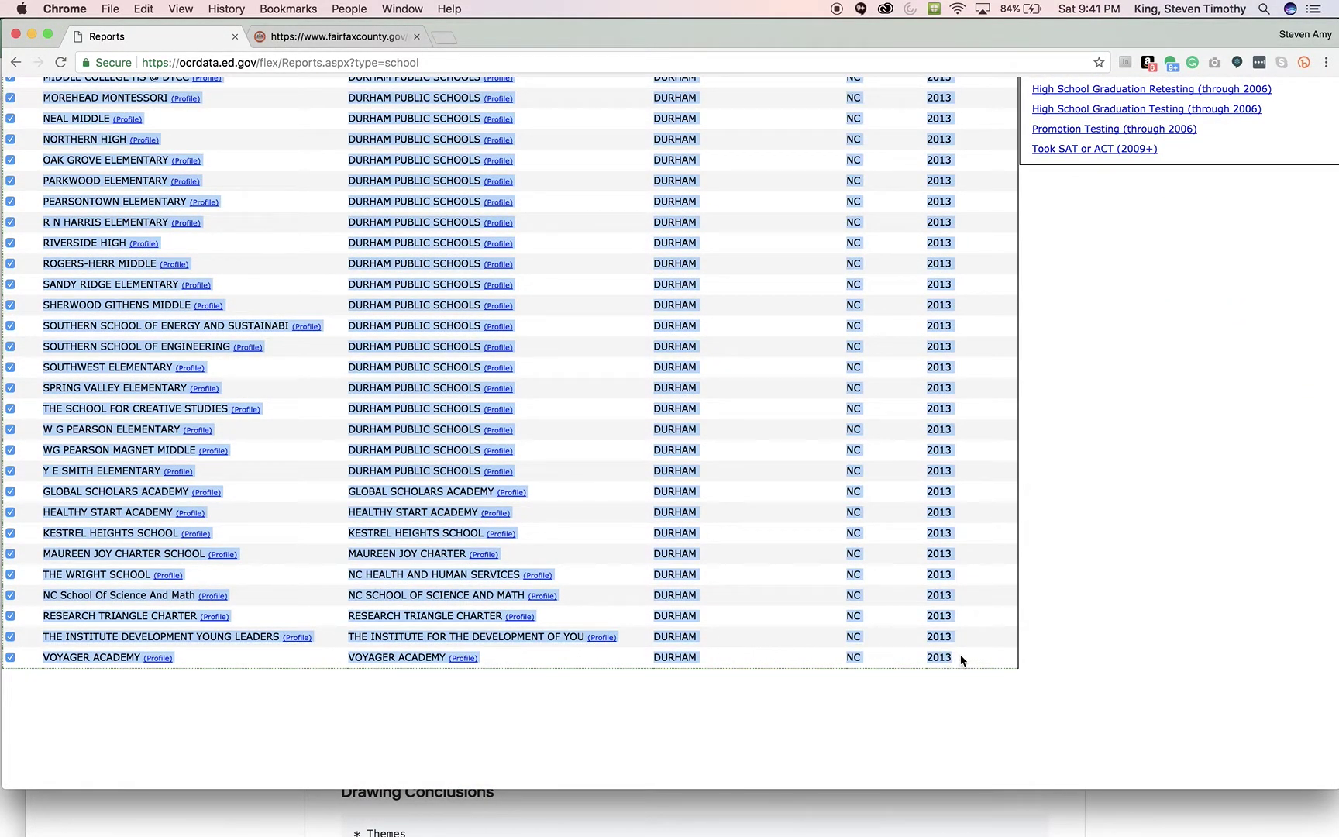
Switch to Excel and paste the copied school table as Text into the empty workbook, starting at cell A1.
{"action": "key", "text": "super+Tab"}
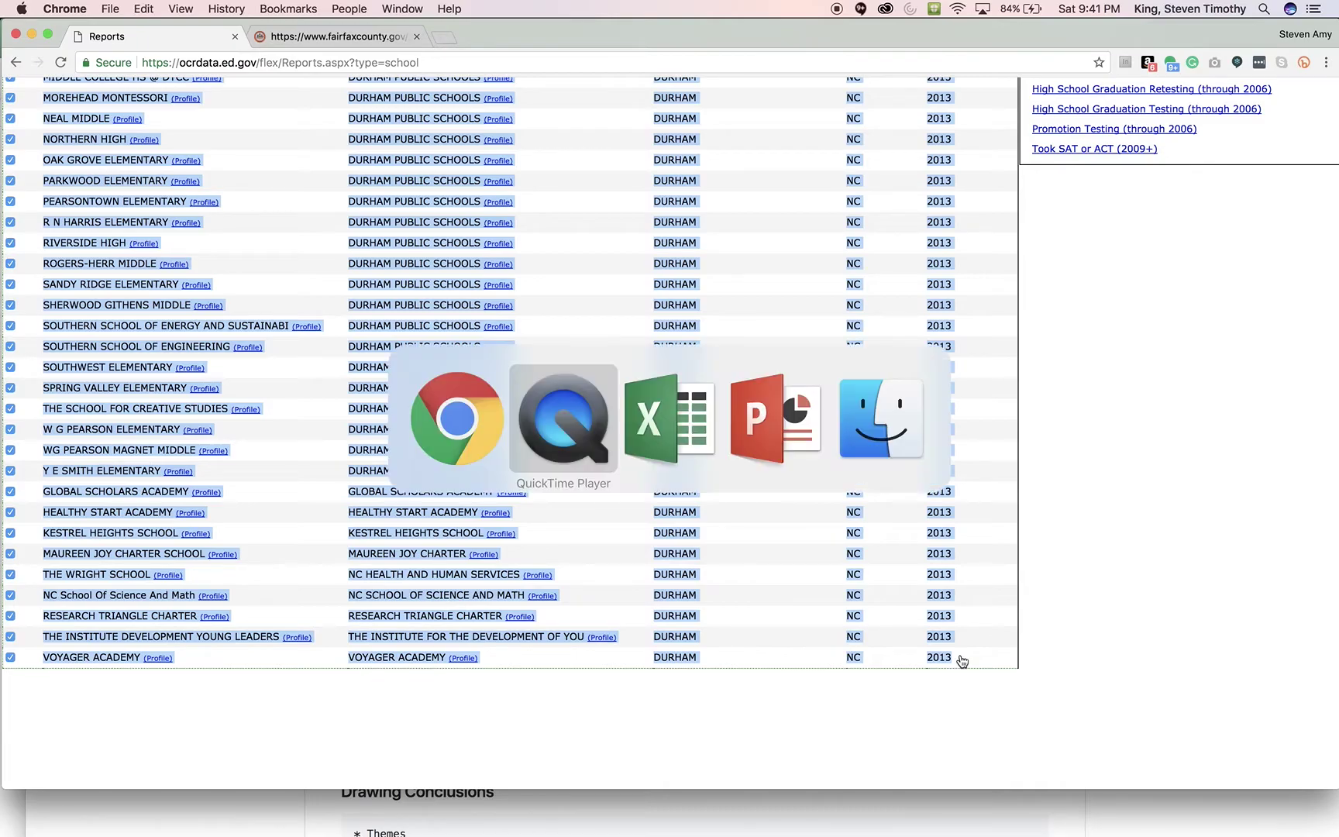
{"action": "key", "text": "super+Tab"}
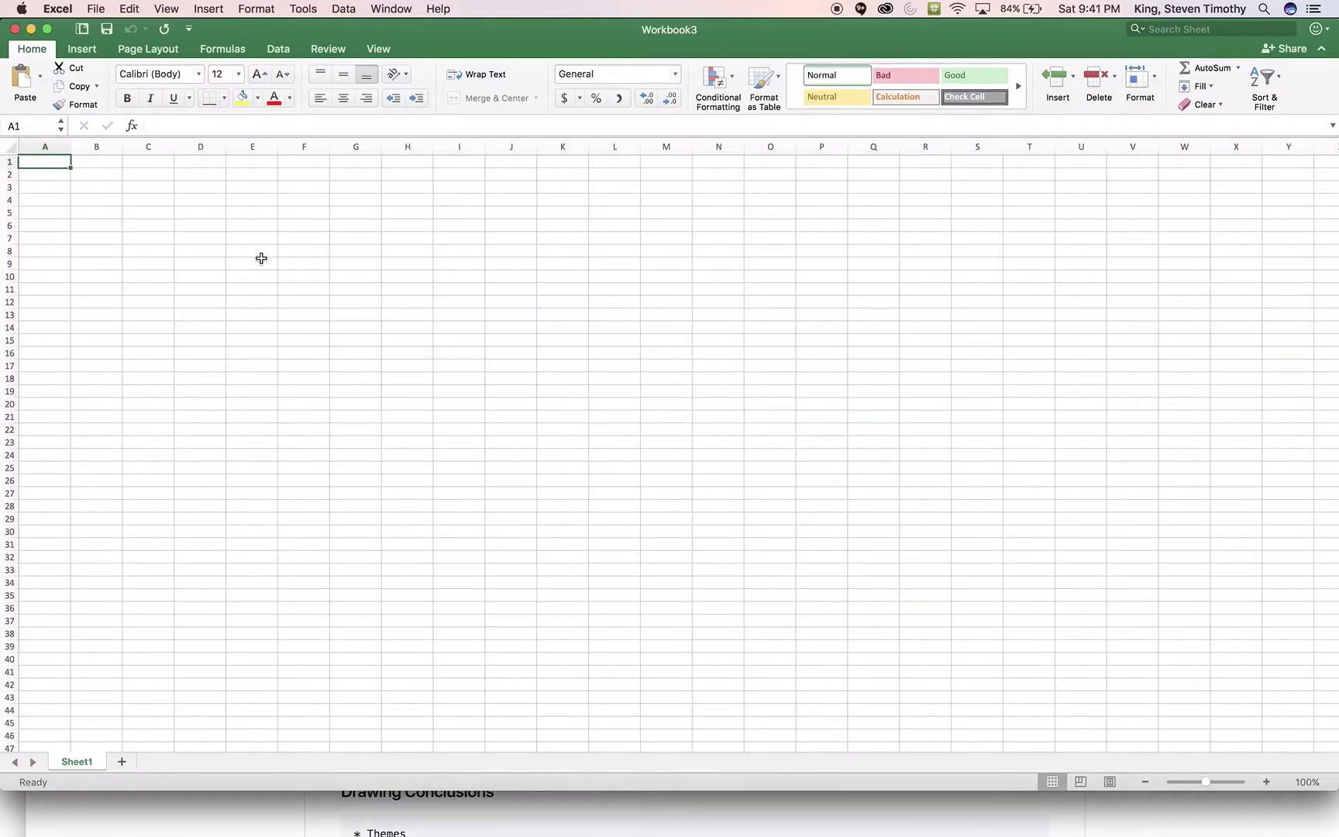
{"action": "left_click", "coordinate": [50, 161]}
{"action": "left_click", "coordinate": [125, 11]}
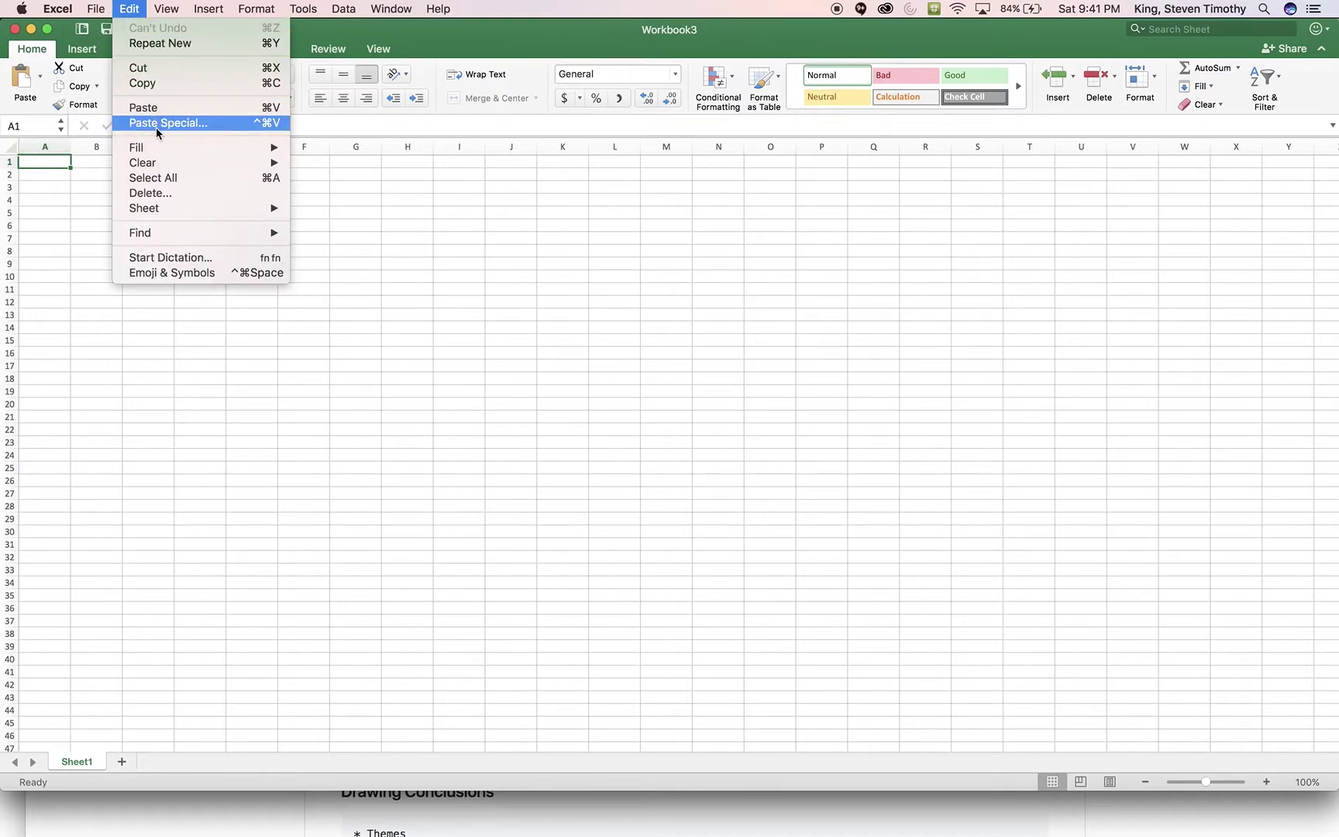
{"action": "left_click", "coordinate": [156, 126]}
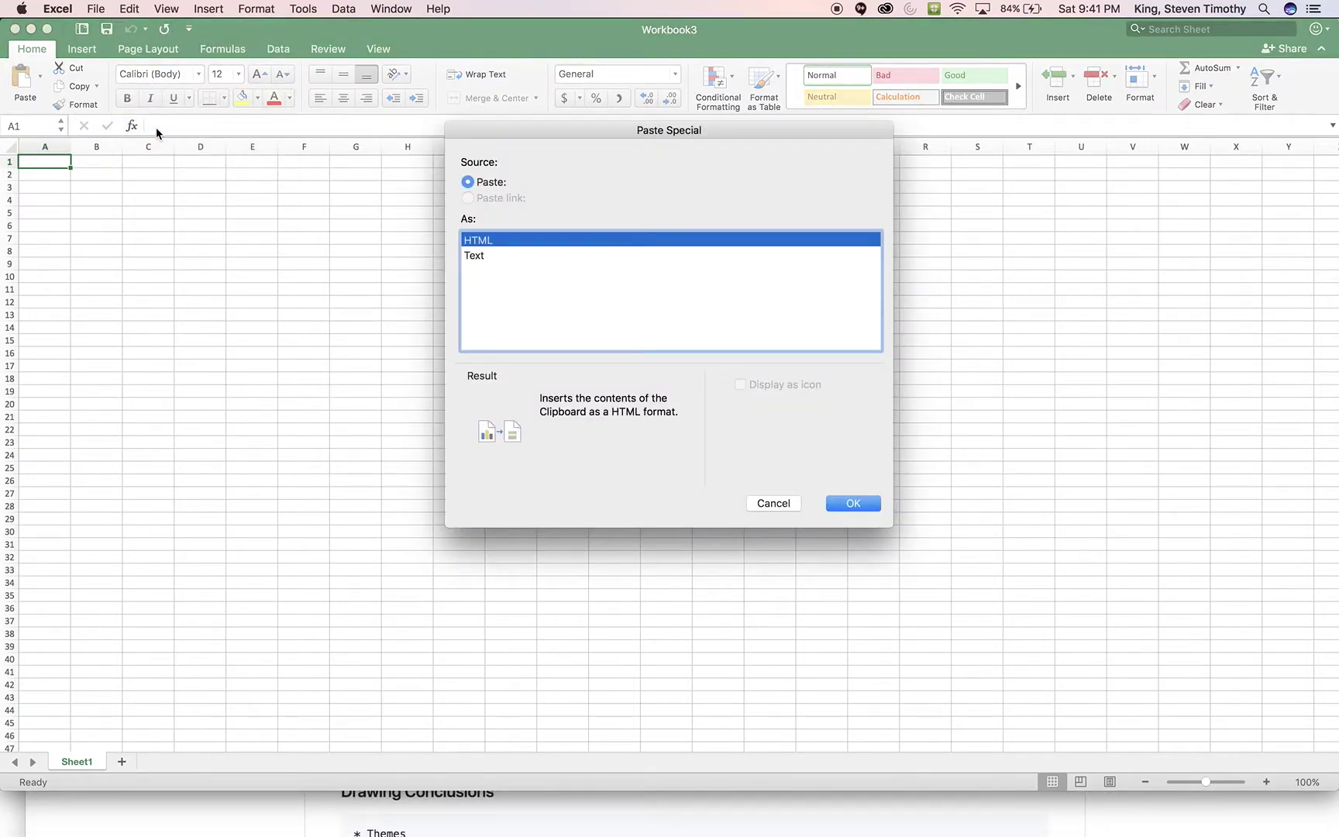
{"action": "left_click", "coordinate": [475, 256]}
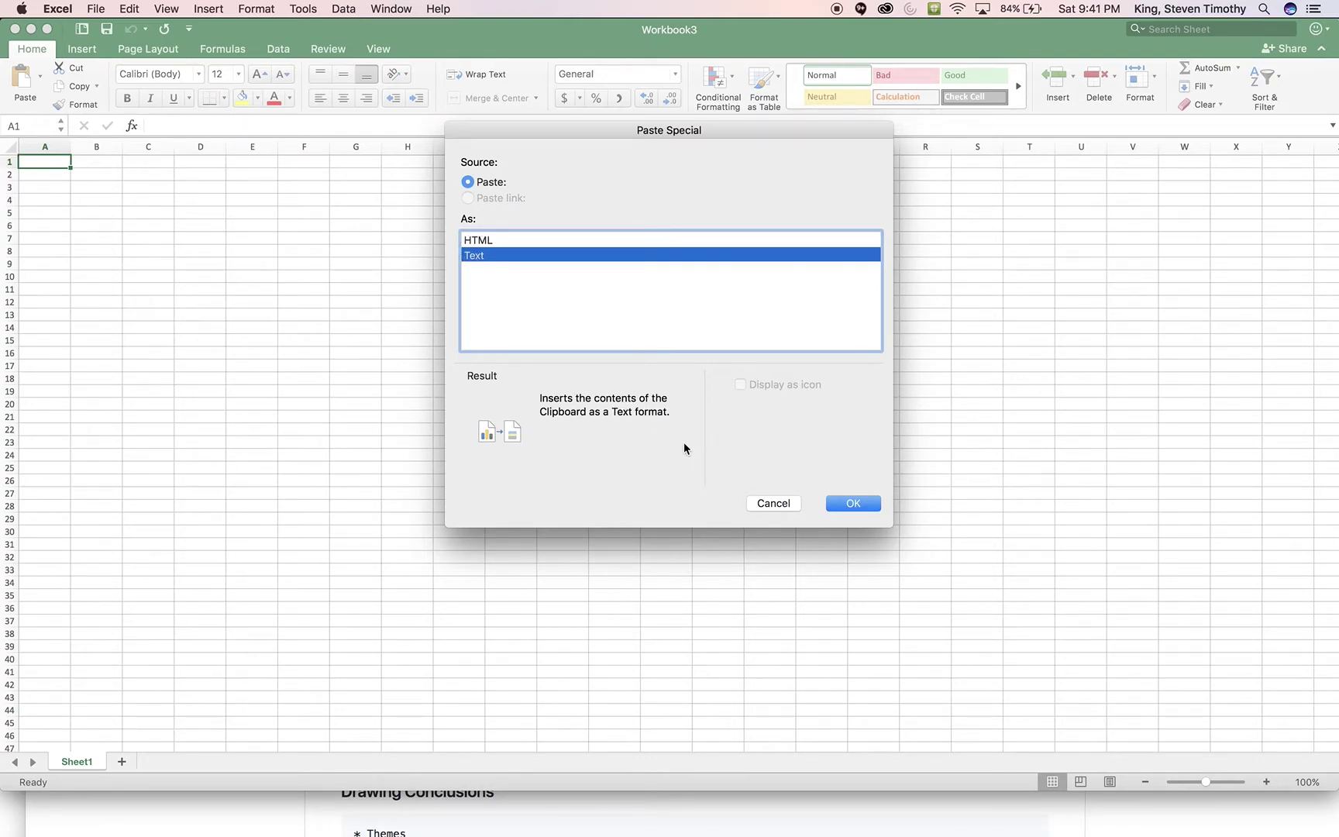
{"action": "left_click", "coordinate": [857, 504]}
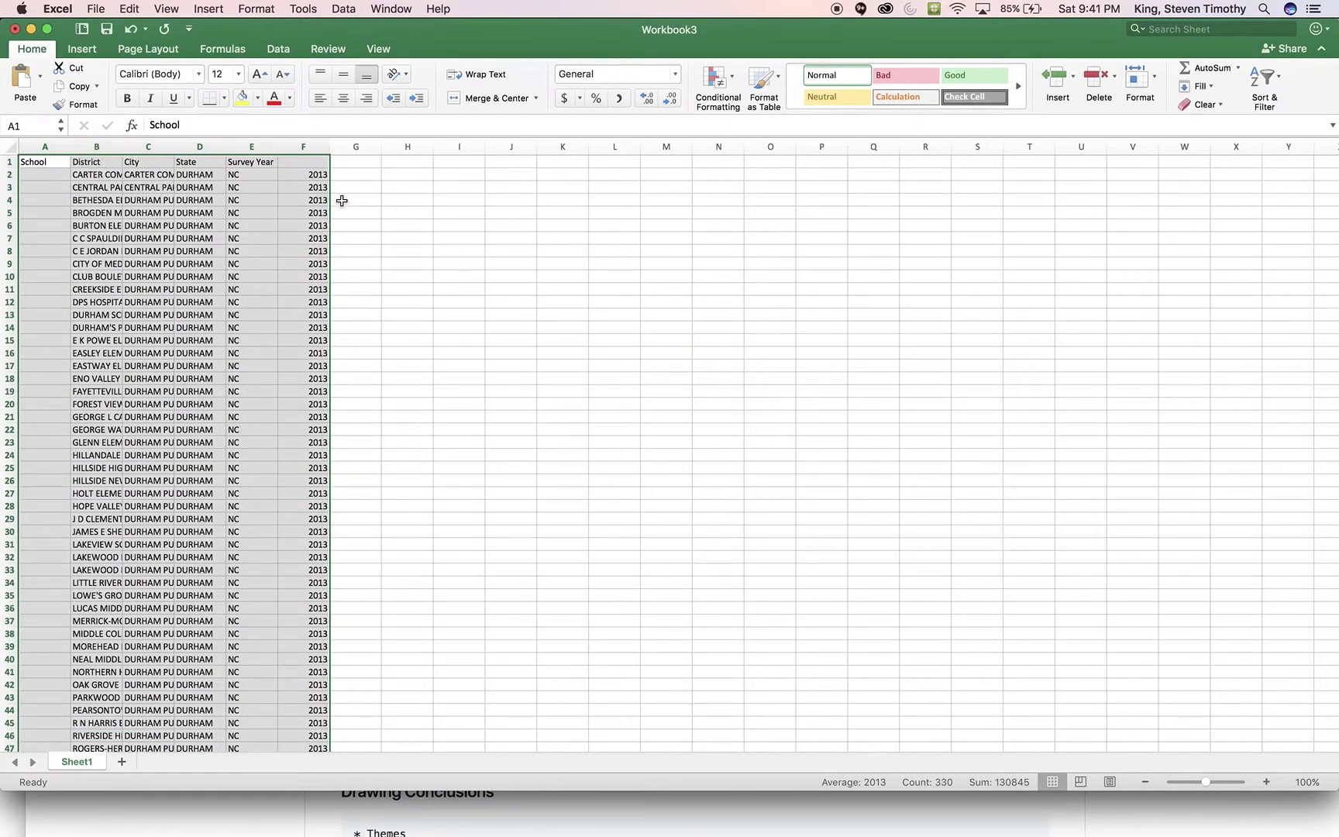
Move the header cells A1:E1, School through Survey Year, one column over so they start in B1.
{"action": "left_click", "coordinate": [295, 277]}
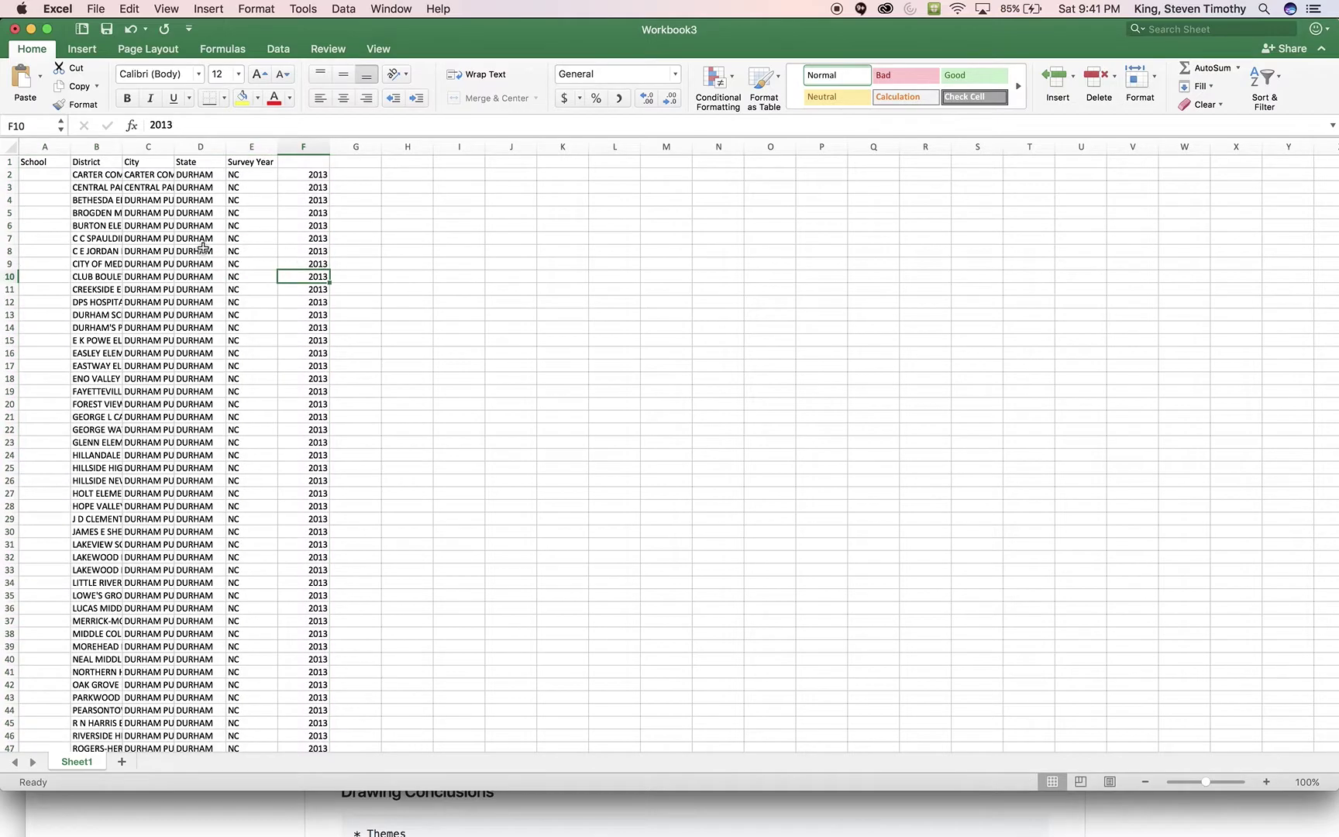
{"action": "scroll", "coordinate": [203, 246], "scroll_direction": "left", "scroll_amount": 3}
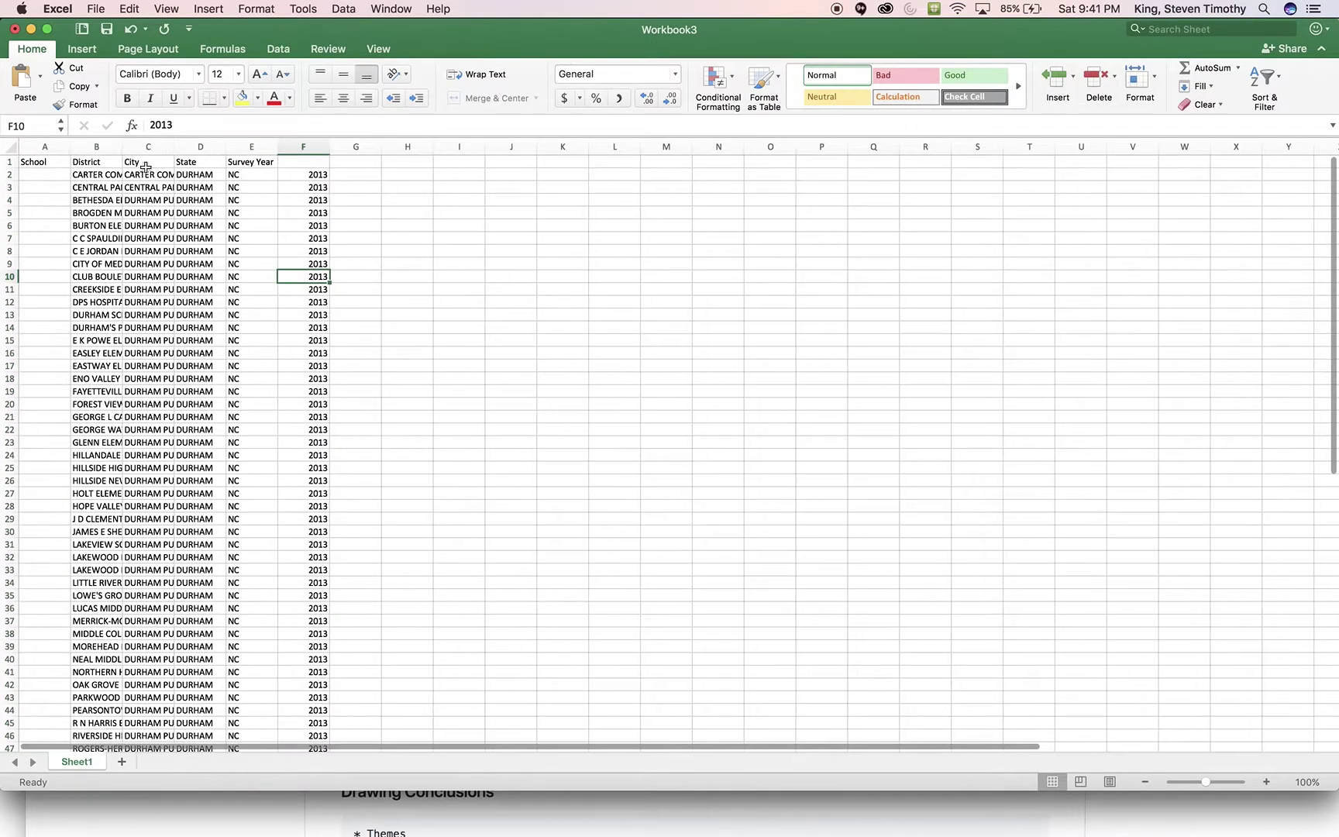
{"action": "left_click", "coordinate": [51, 163]}
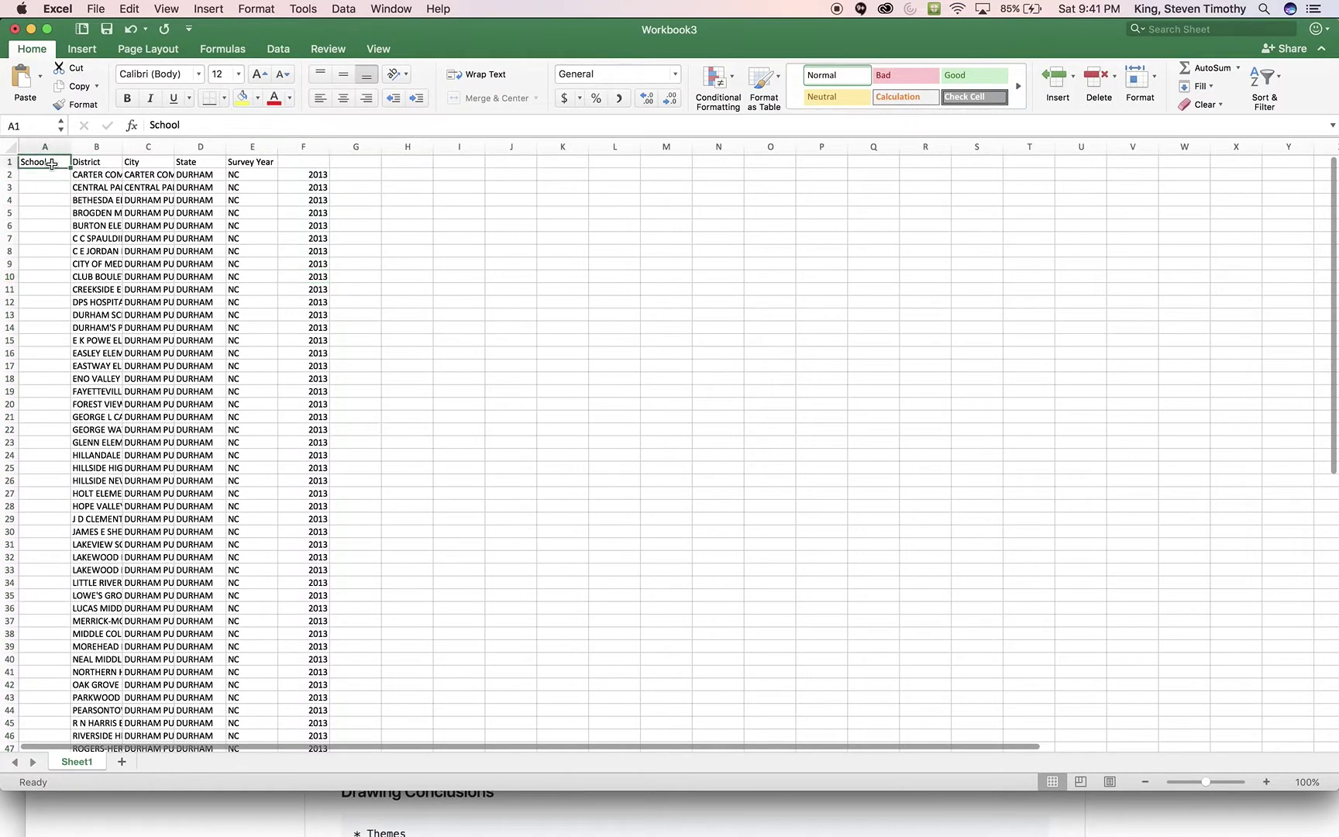
{"action": "left_click", "coordinate": [261, 161], "text": "shift"}
{"action": "key", "text": "super+x"}
{"action": "left_click", "coordinate": [113, 161]}
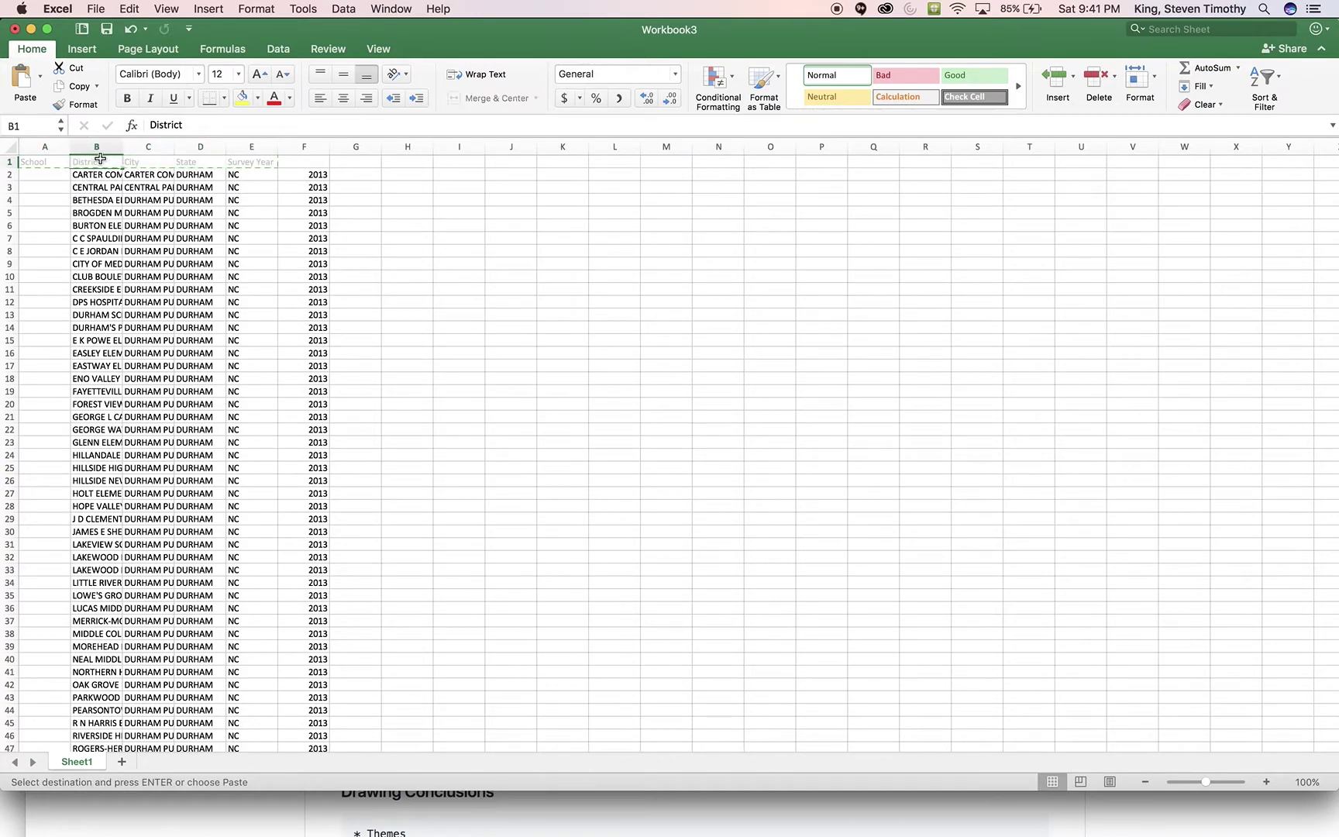
{"action": "key", "text": "Return"}
Delete the empty column A and widen the School, District and City columns.
{"action": "left_click", "coordinate": [46, 147]}
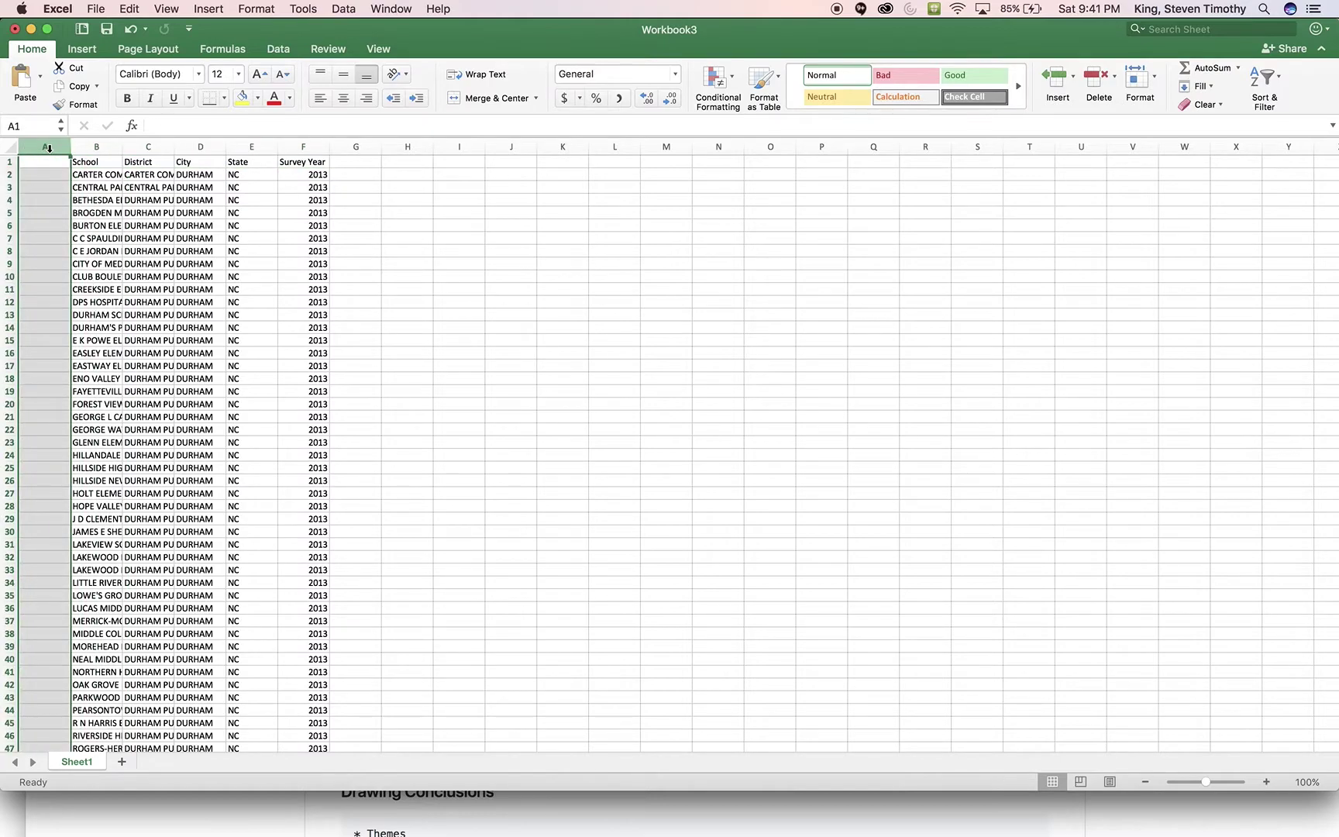
{"action": "right_click", "coordinate": [50, 147]}
{"action": "left_click", "coordinate": [68, 241]}
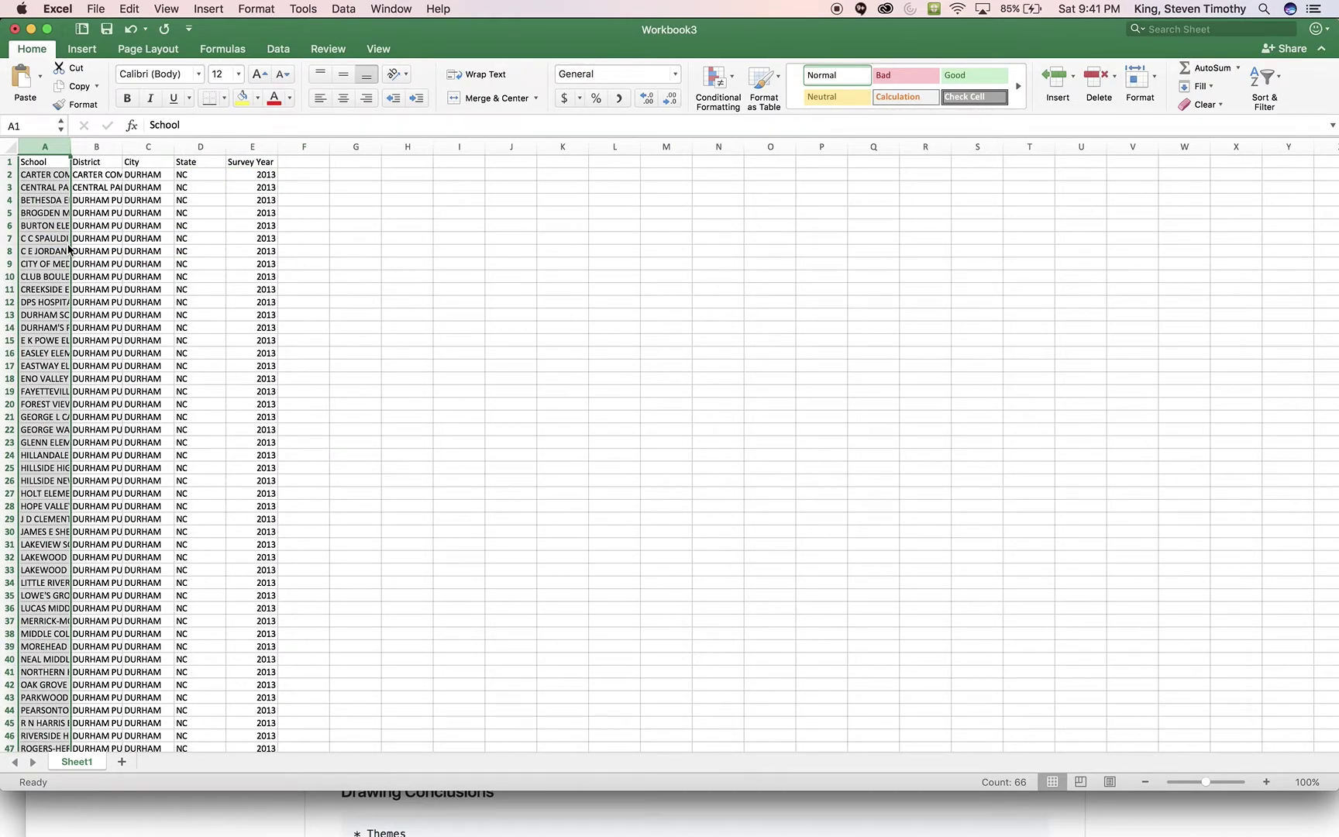
{"action": "left_click_drag", "start_coordinate": [70, 147], "coordinate": [346, 146]}
{"action": "scroll", "coordinate": [258, 288], "scroll_direction": "down", "scroll_amount": 5}
{"action": "scroll", "coordinate": [259, 289], "scroll_direction": "up", "scroll_amount": 5}
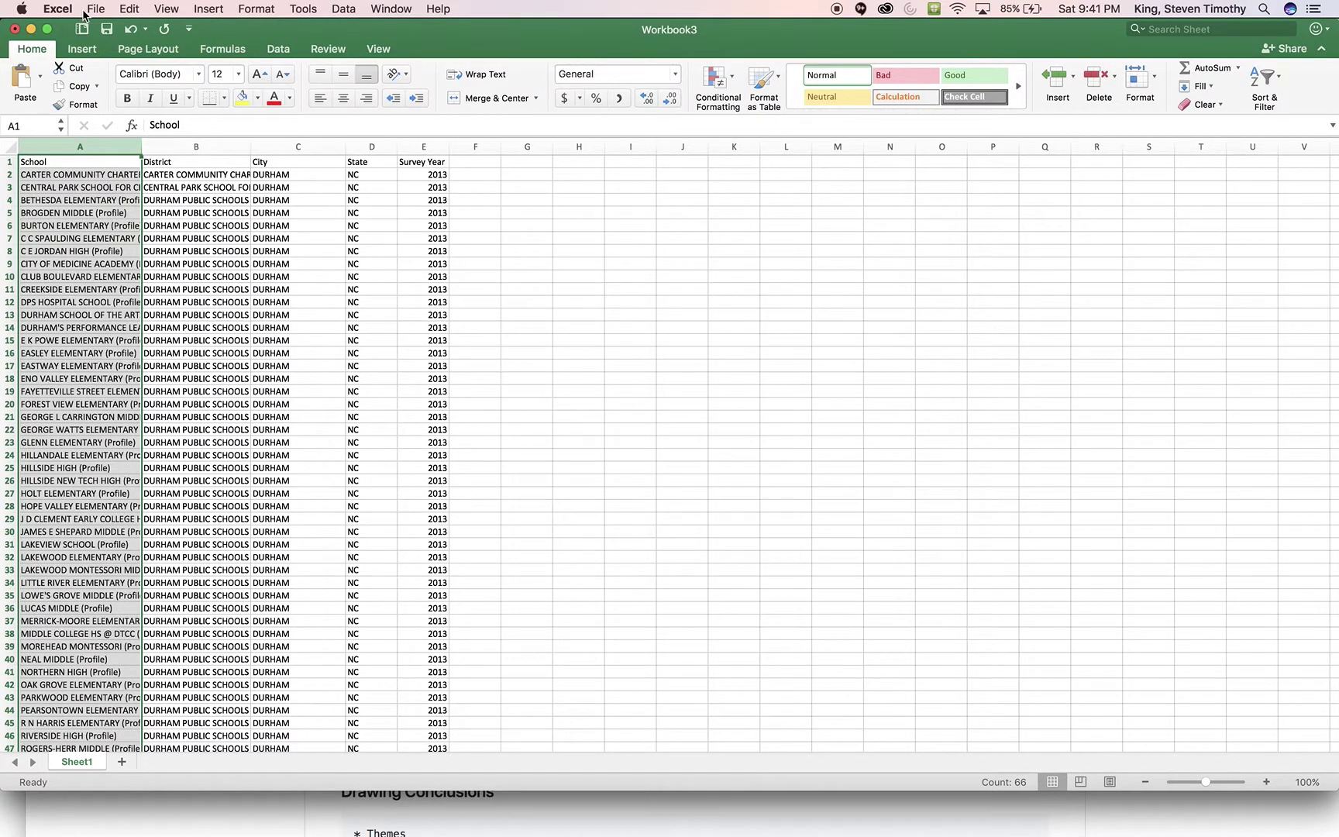
Switch to Chrome and examine how the records are laid out in the Fairfax County arrest.txt page.
{"action": "key", "text": "super+Tab"}
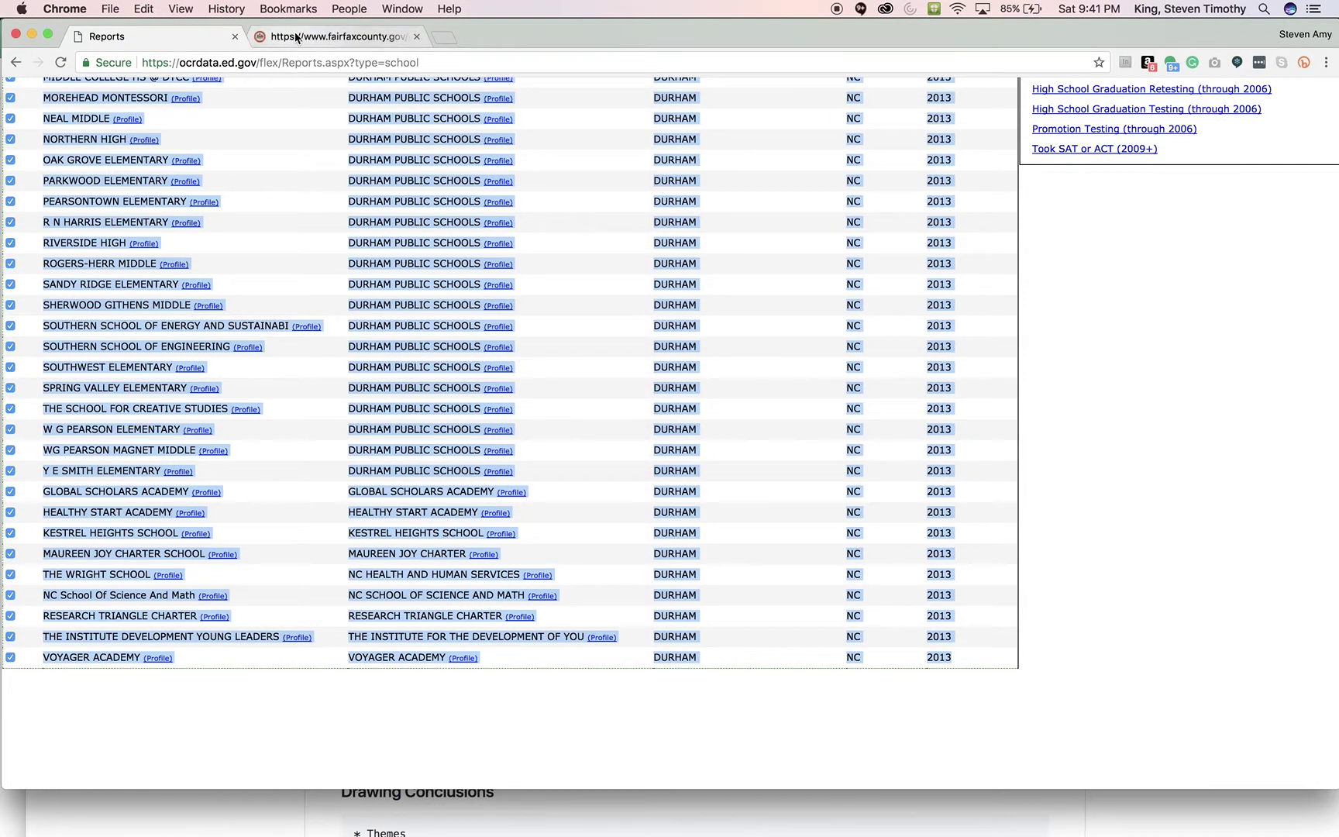
{"action": "left_click", "coordinate": [293, 37]}
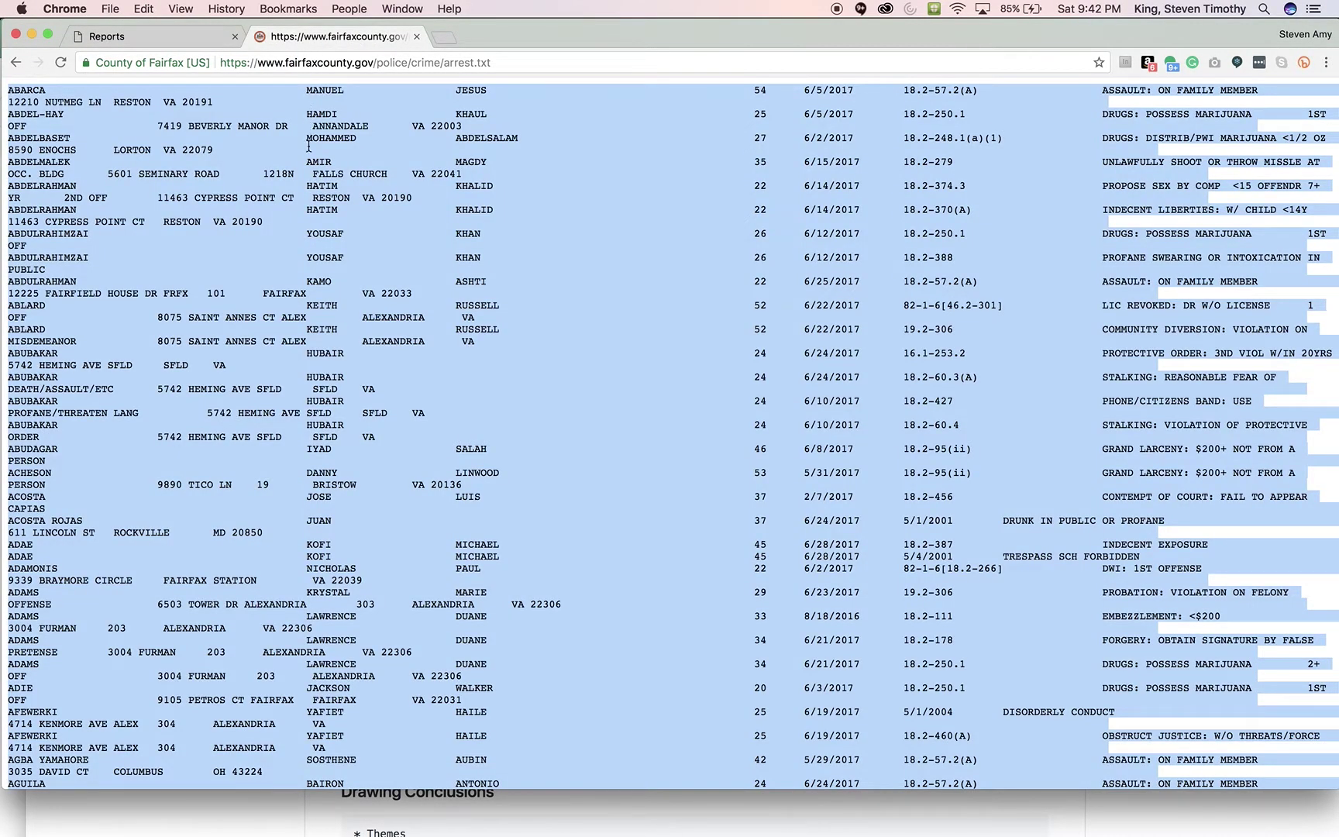
{"action": "left_click", "coordinate": [309, 146]}
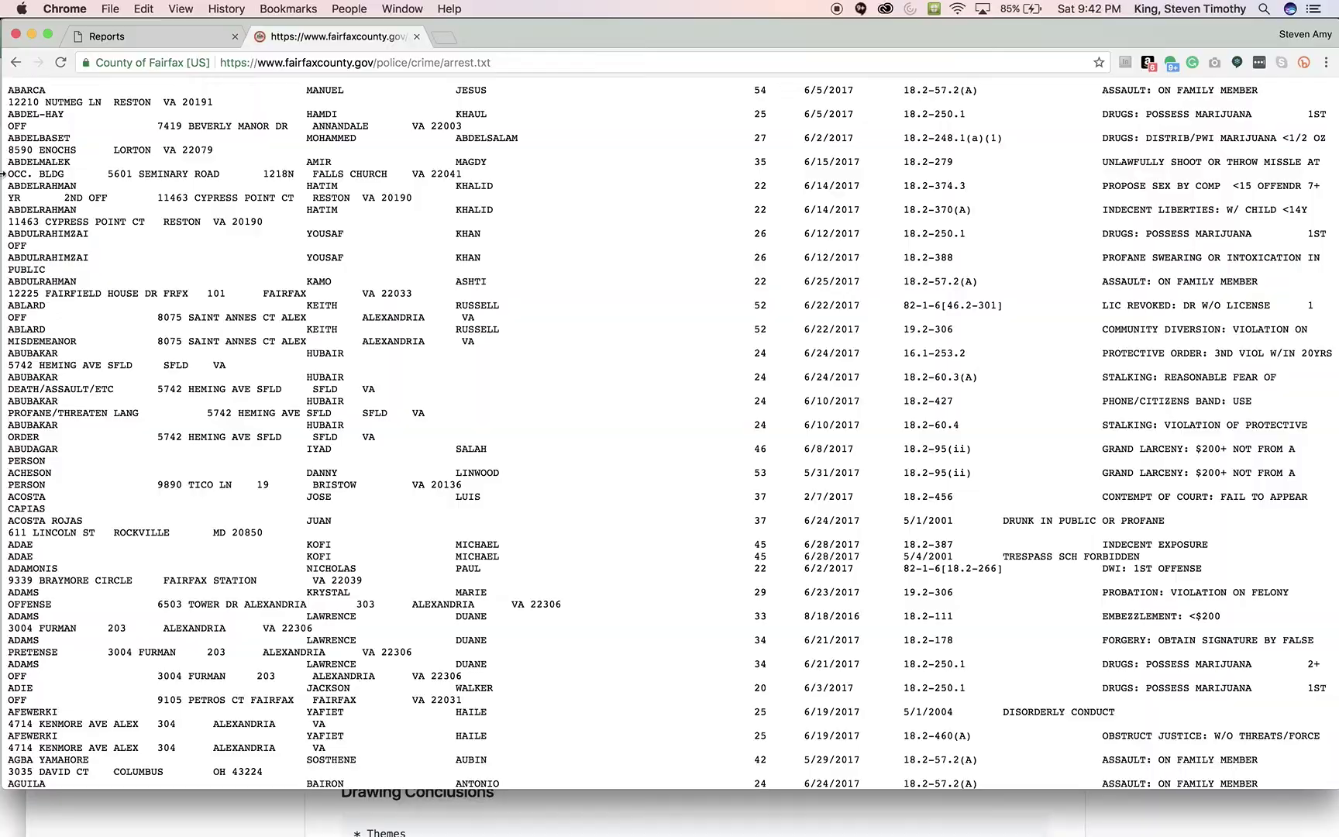
{"action": "scroll", "coordinate": [198, 313], "scroll_direction": "down", "scroll_amount": 20}
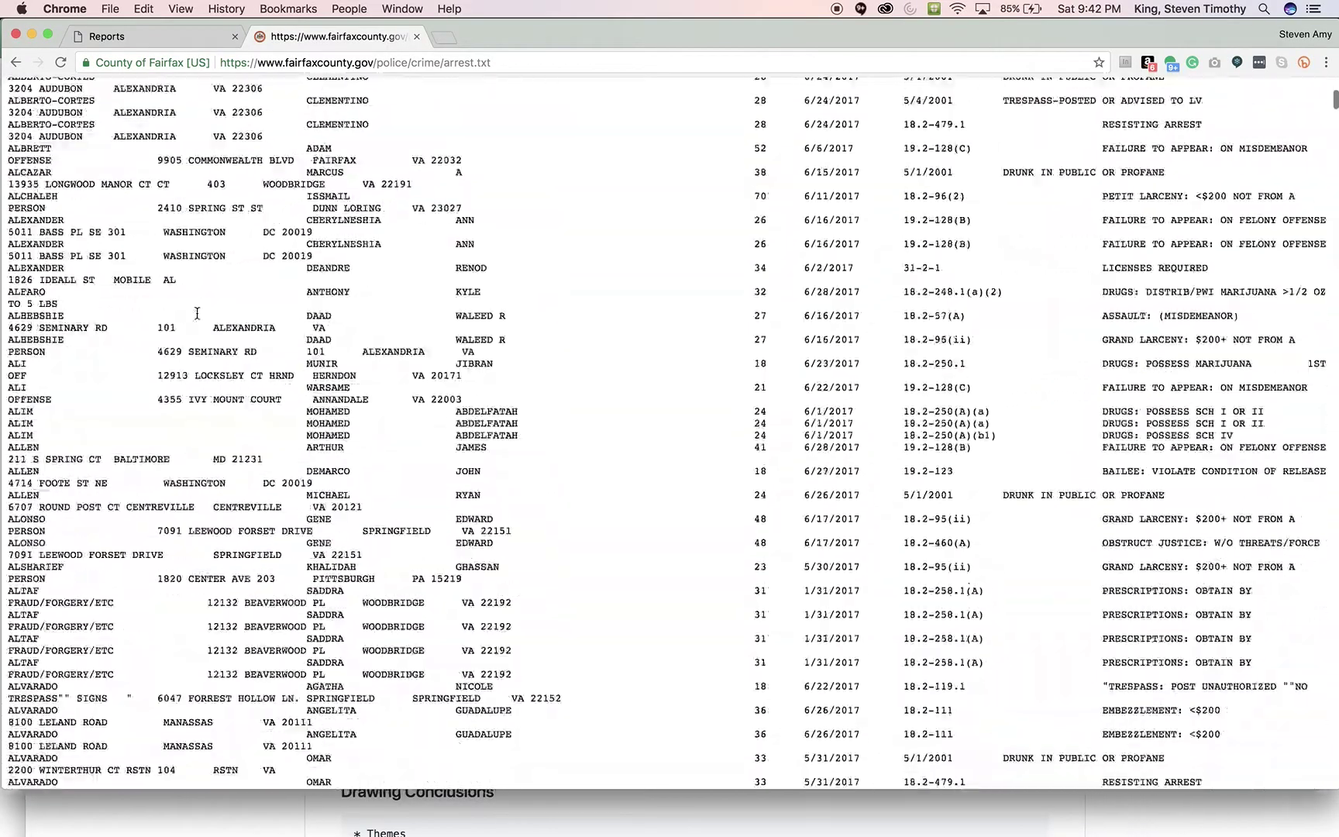
{"action": "scroll", "coordinate": [197, 313], "scroll_direction": "down", "scroll_amount": 20}
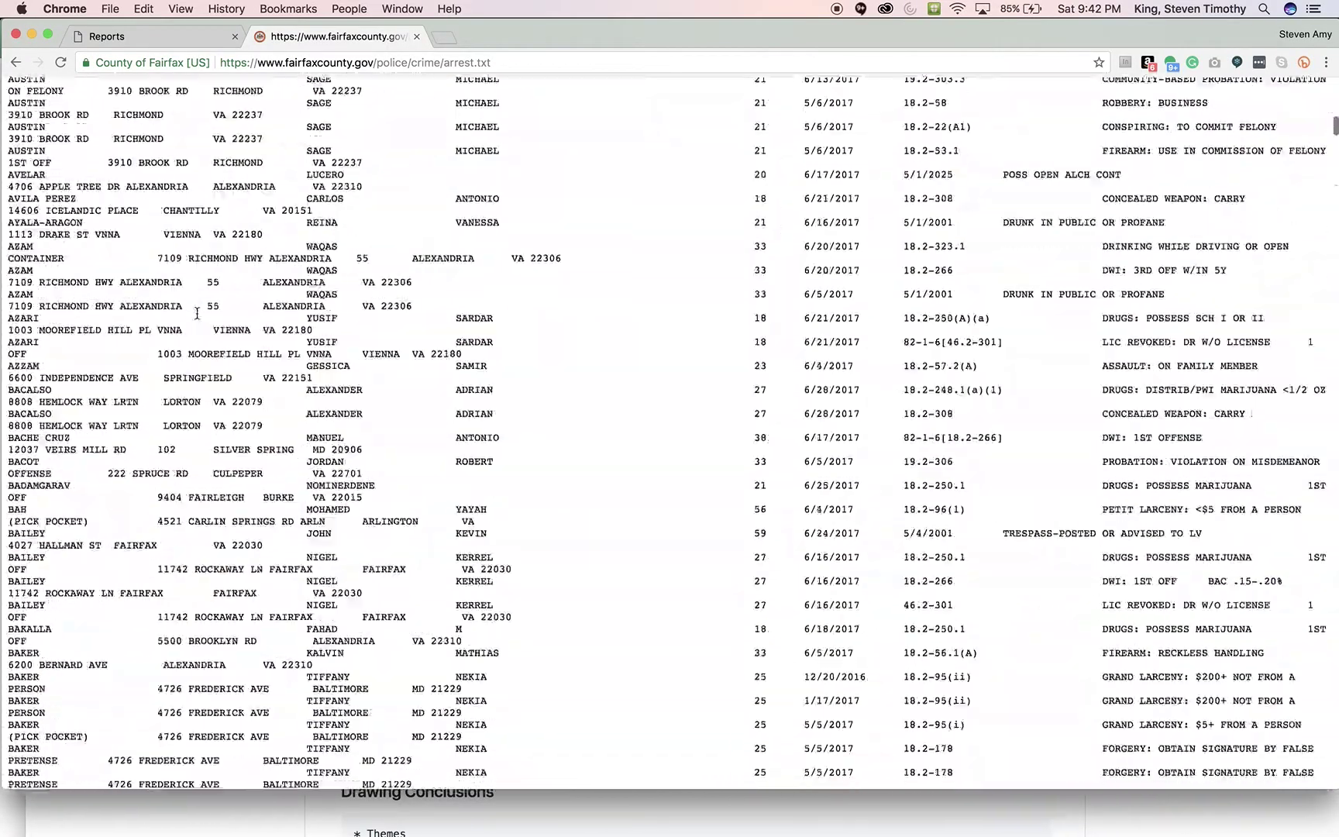
{"action": "scroll", "coordinate": [197, 313], "scroll_direction": "down", "scroll_amount": 20}
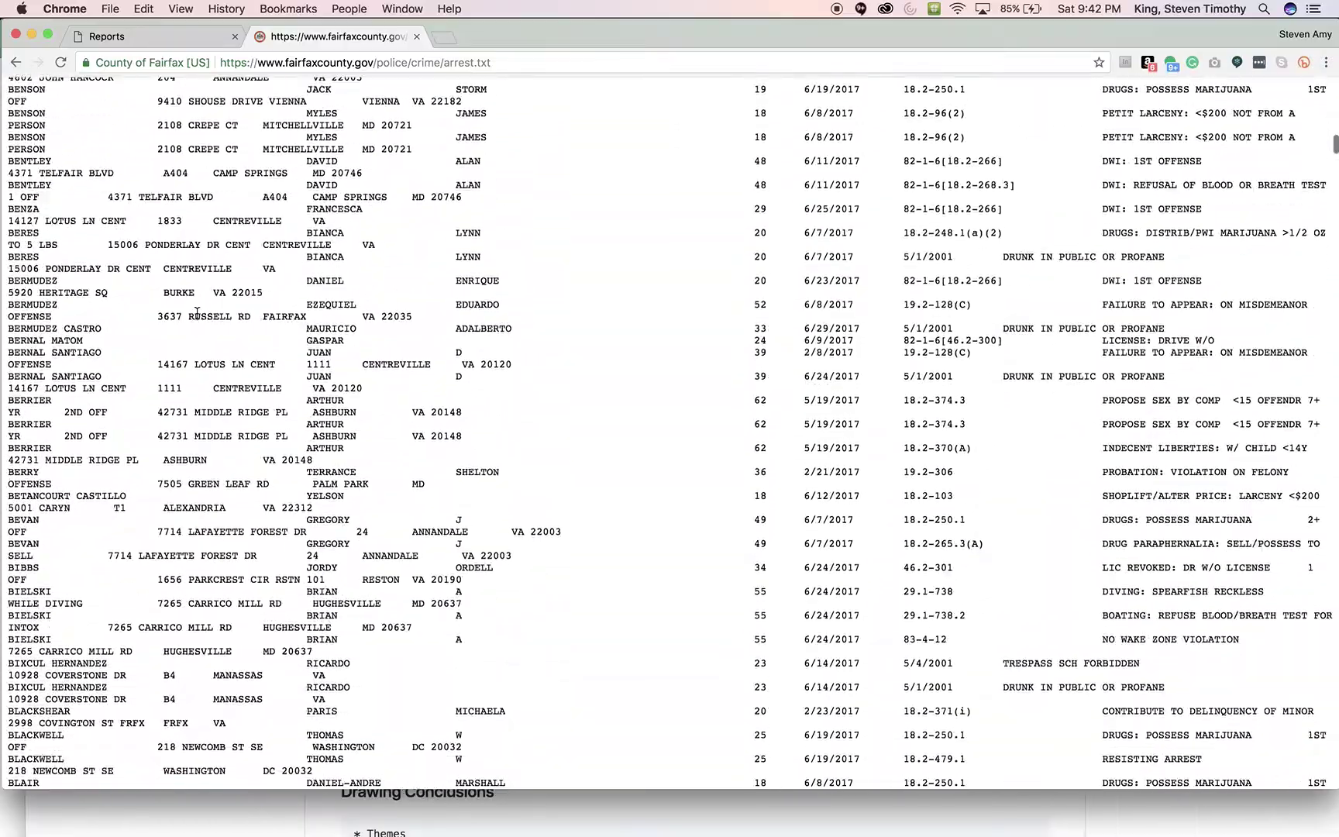
{"action": "scroll", "coordinate": [198, 312], "scroll_direction": "down", "scroll_amount": 10}
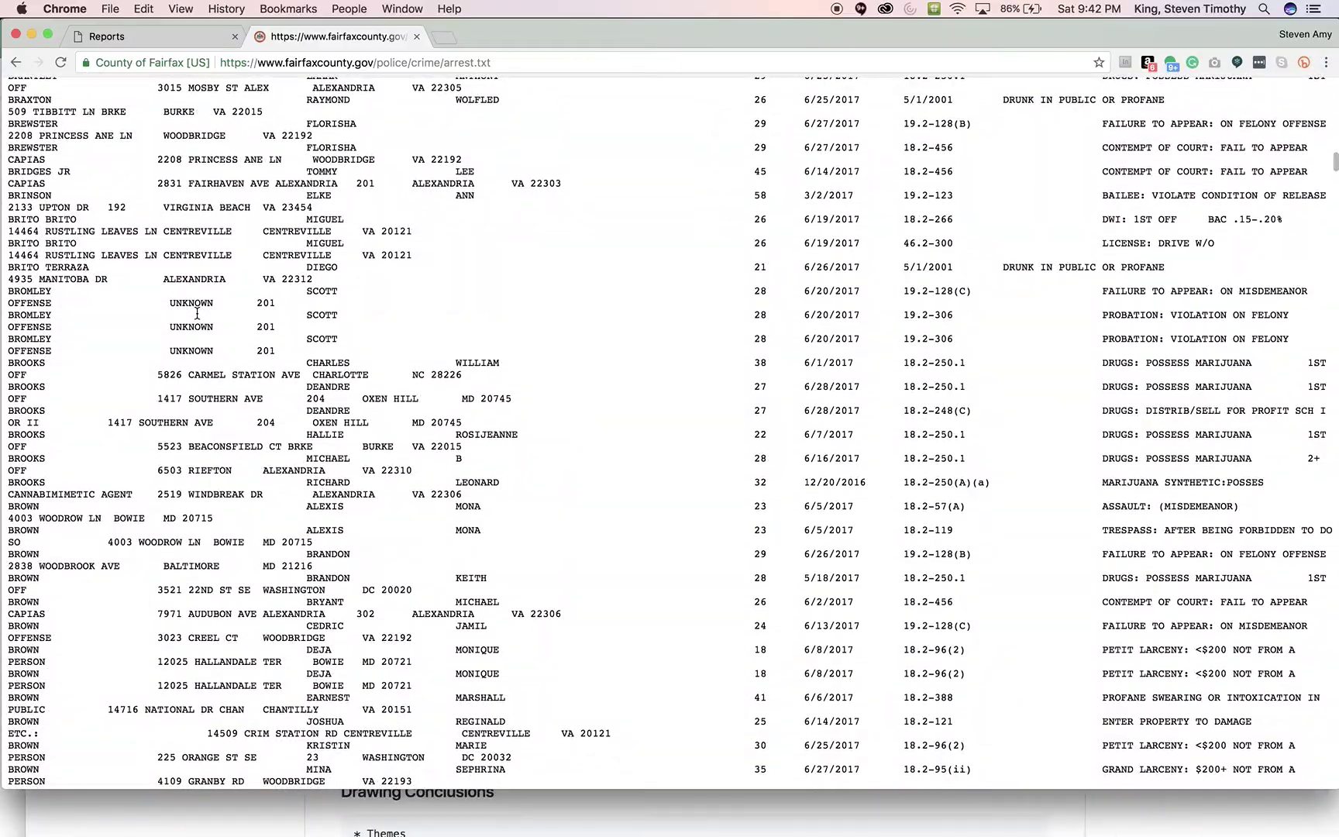
{"action": "scroll", "coordinate": [311, 380], "scroll_direction": "up", "scroll_amount": 20}
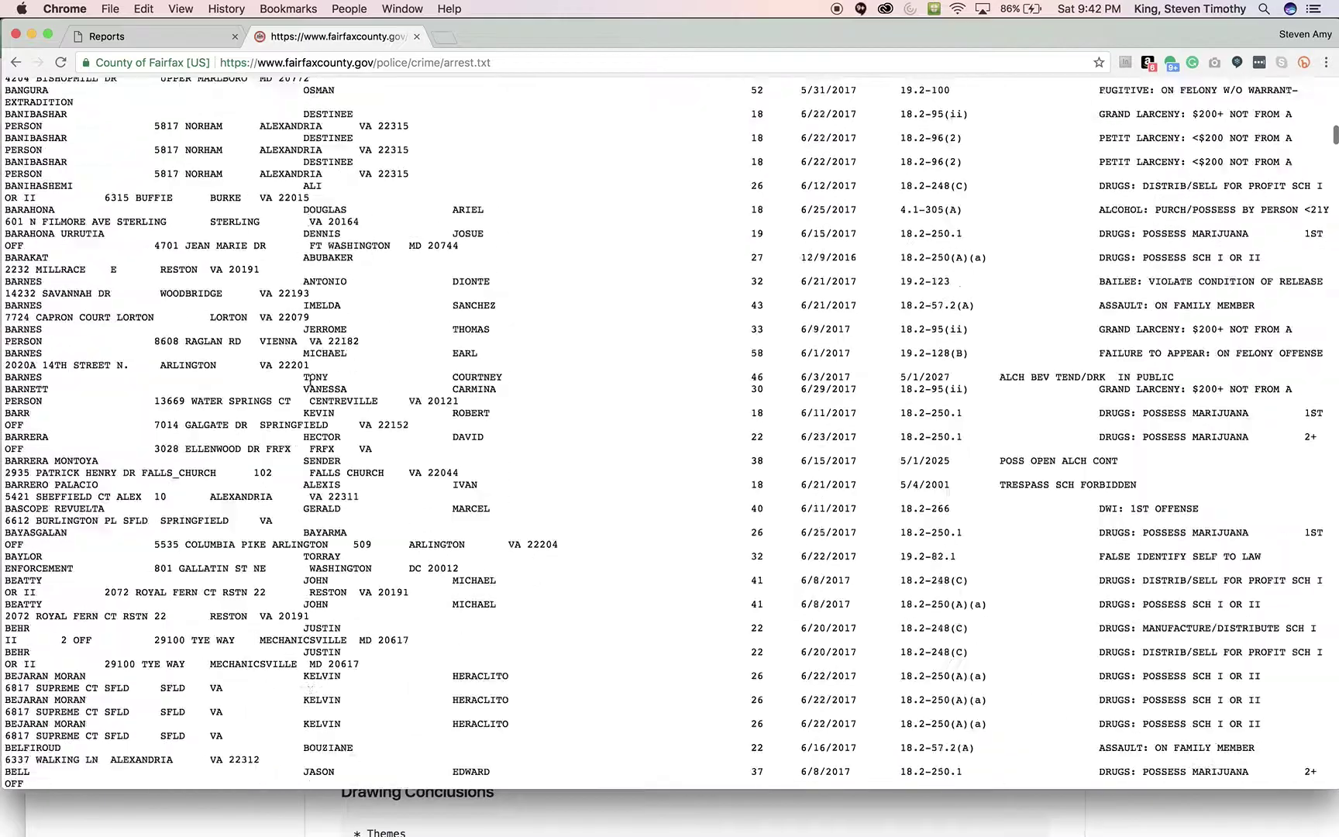
{"action": "scroll", "coordinate": [311, 379], "scroll_direction": "up", "scroll_amount": 15}
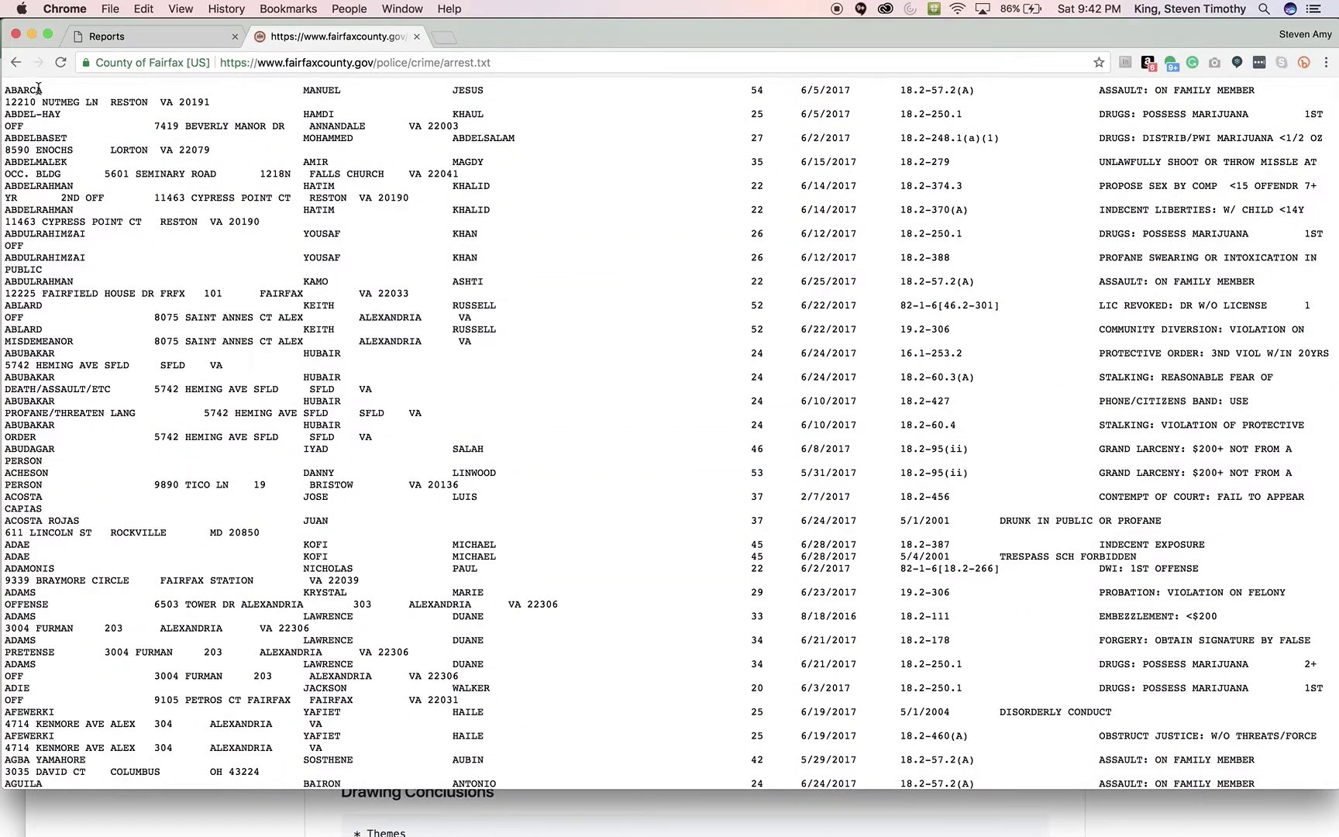
Select and copy the entire text of the Fairfax County arrest list.
{"action": "left_click", "coordinate": [8, 89]}
{"action": "key", "text": "super+a"}
{"action": "key", "text": "super+c"}
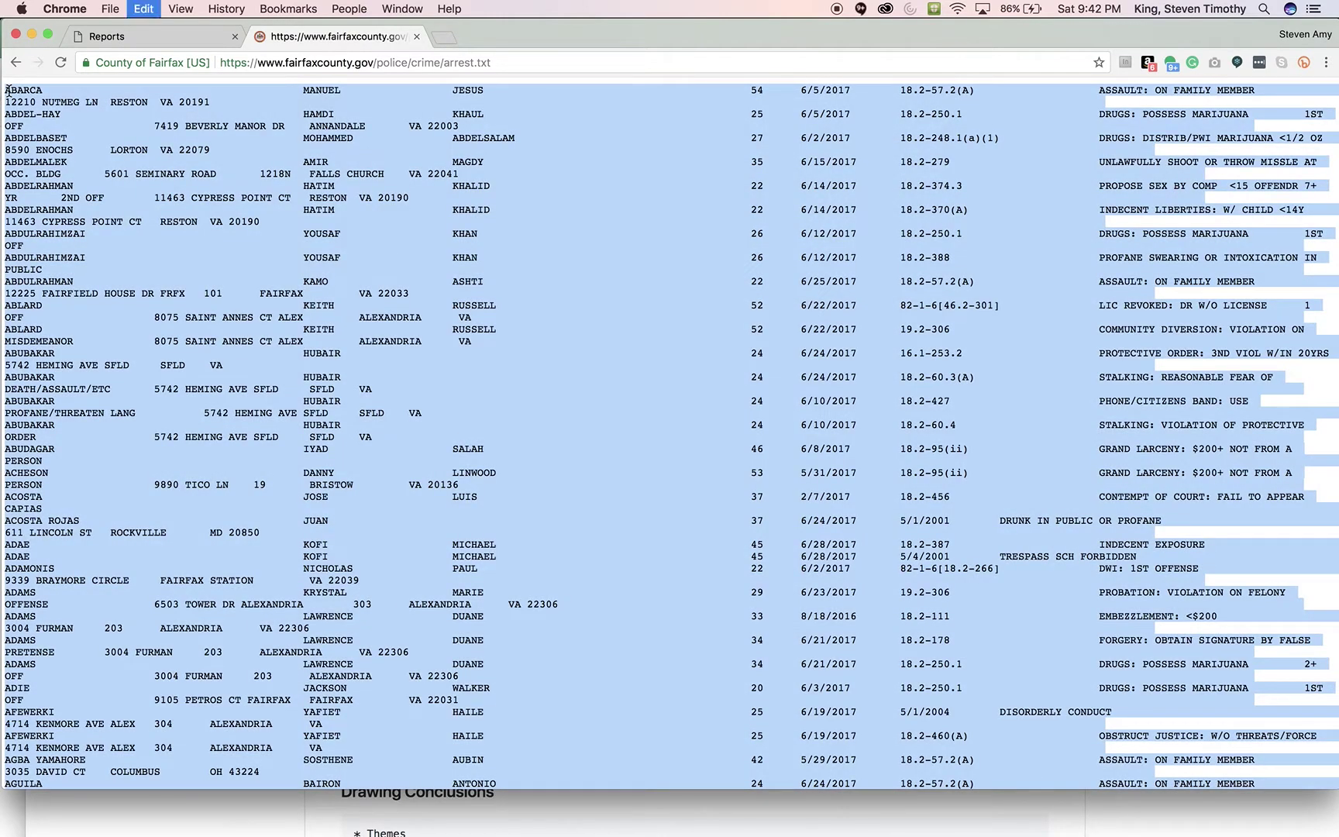
Switch to Excel, paste the arrest list into a new workbook and enlarge its window.
{"action": "key", "text": "super+Tab"}
{"action": "key", "text": "super+Tab"}
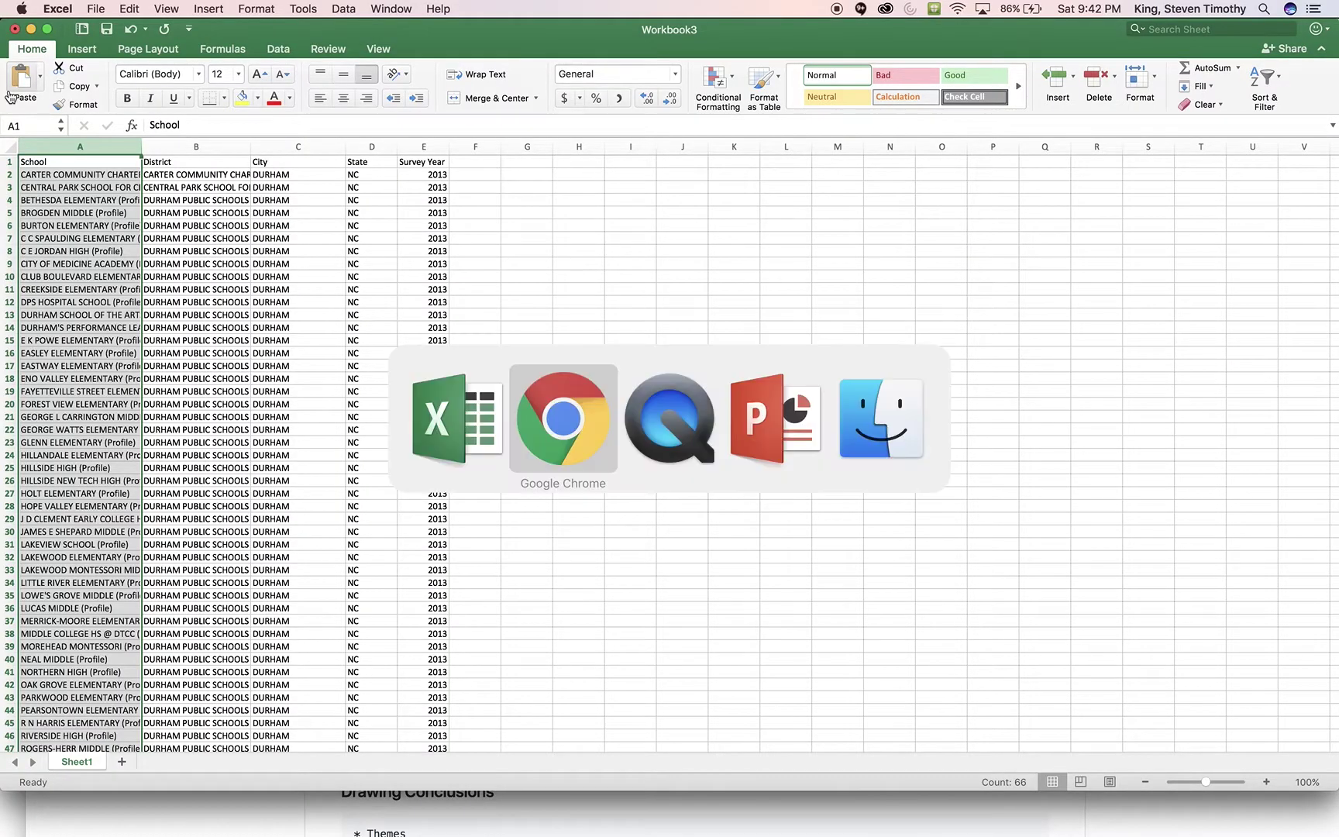
{"action": "key", "text": "super+shift+Tab"}
{"action": "key", "text": "super+n"}
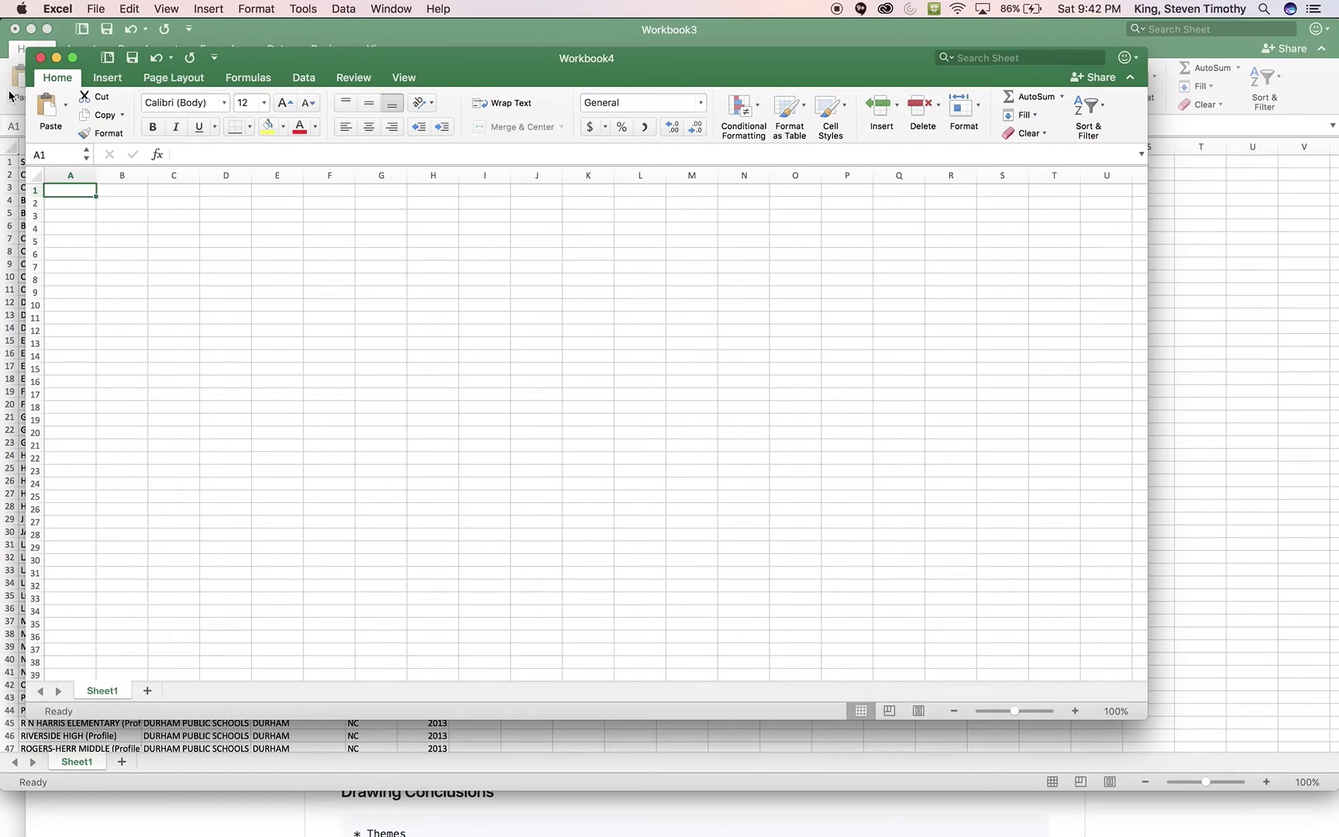
{"action": "key", "text": "super+v"}
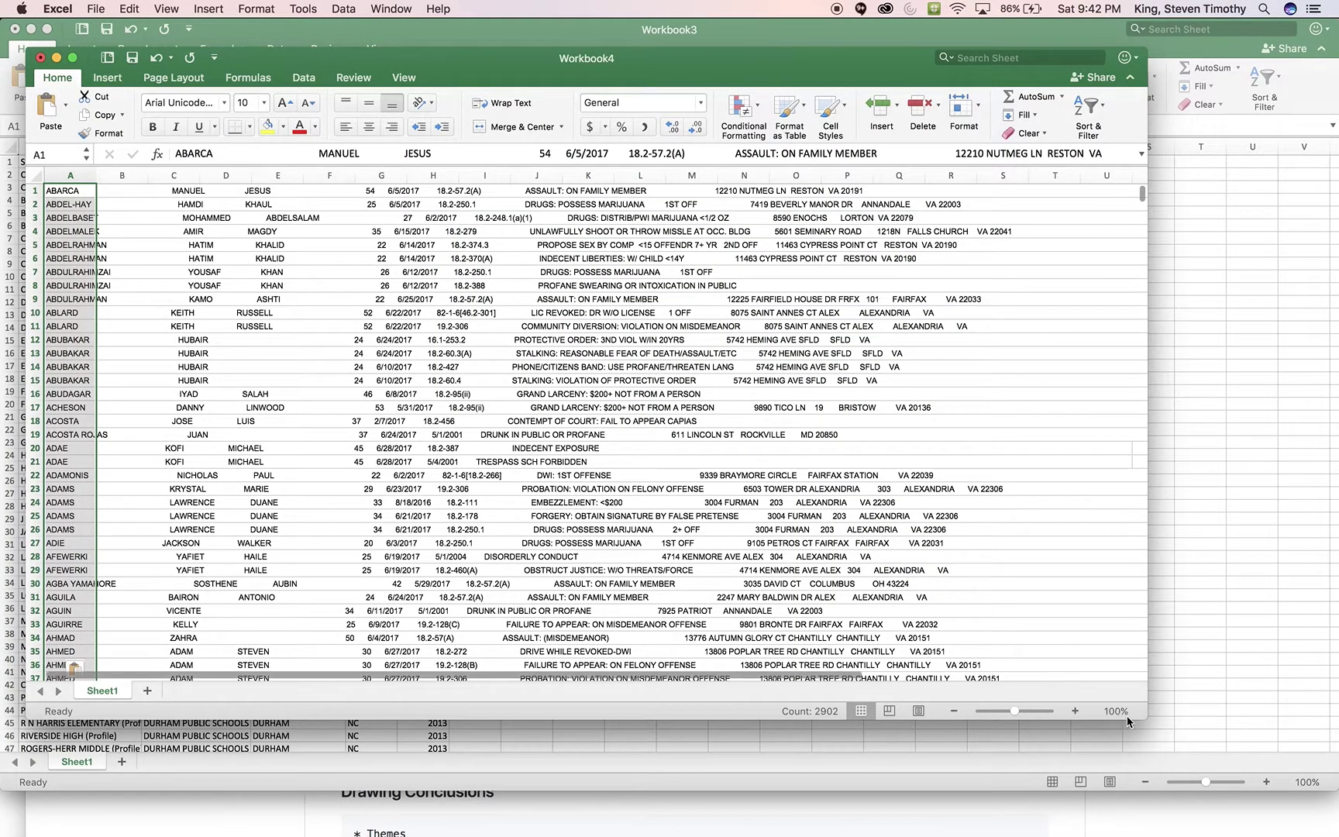
{"action": "left_click_drag", "start_coordinate": [1145, 718], "coordinate": [1302, 829]}
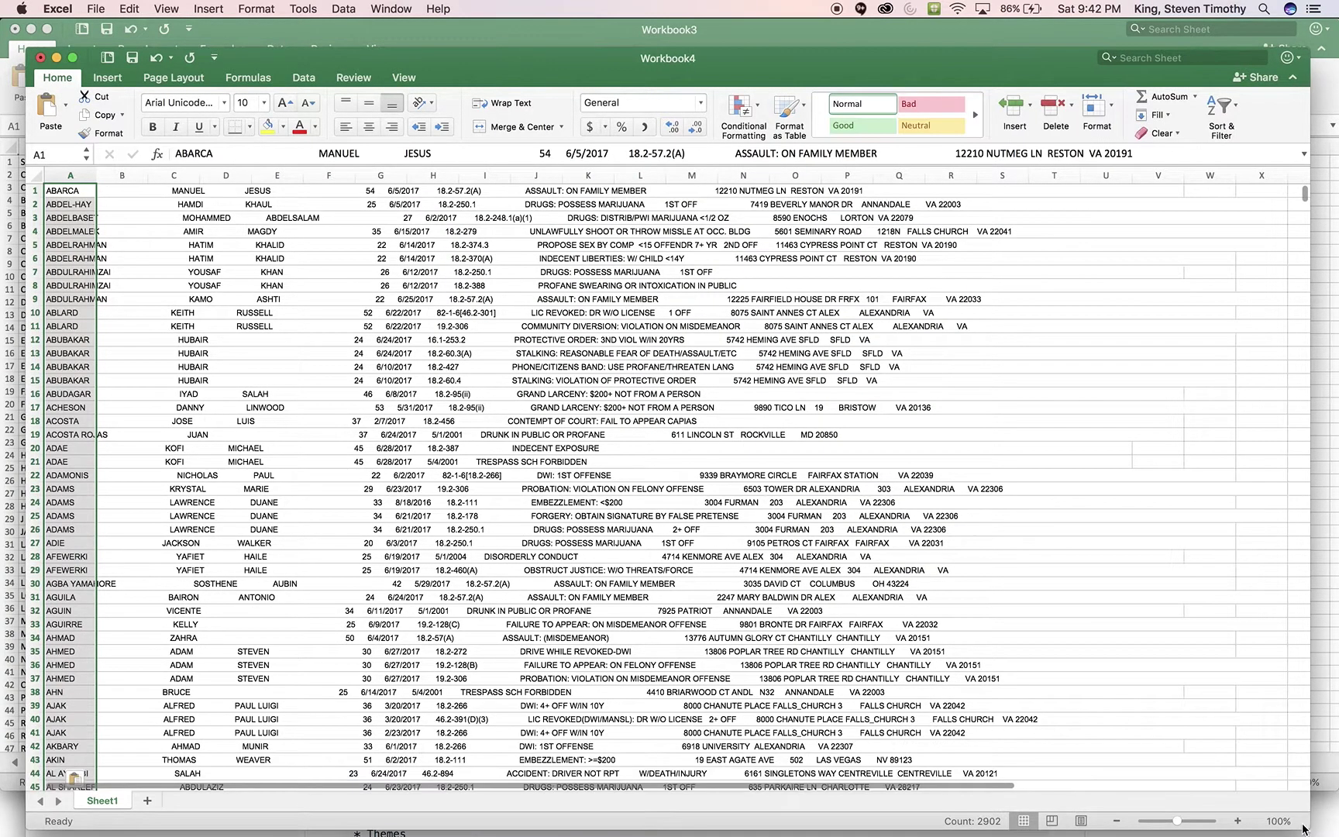
Inspect the contents of cell A1 to check how the pasted arrest record is split across columns.
{"action": "left_click", "coordinate": [124, 254]}
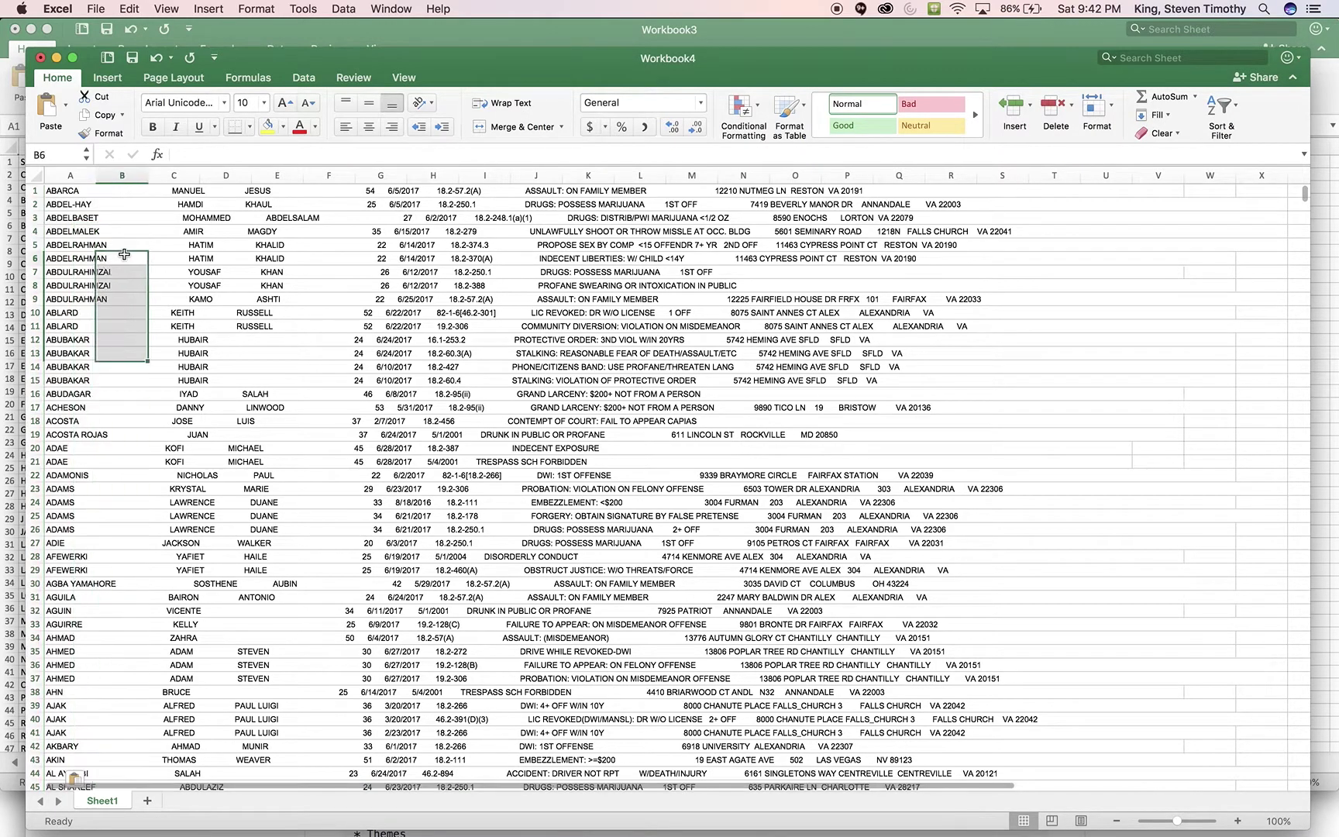
{"action": "double_click", "coordinate": [67, 190]}
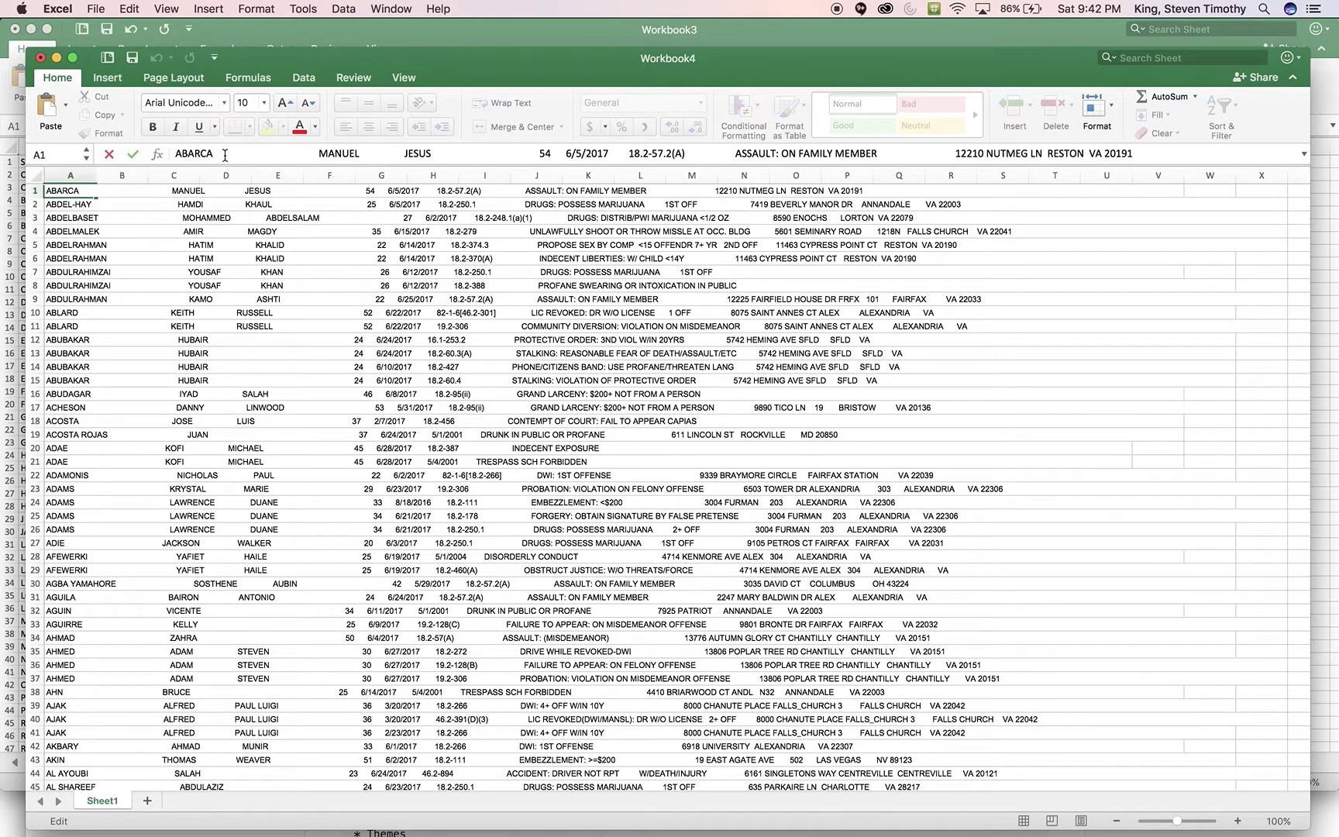
{"action": "left_click_drag", "start_coordinate": [227, 153], "coordinate": [537, 172]}
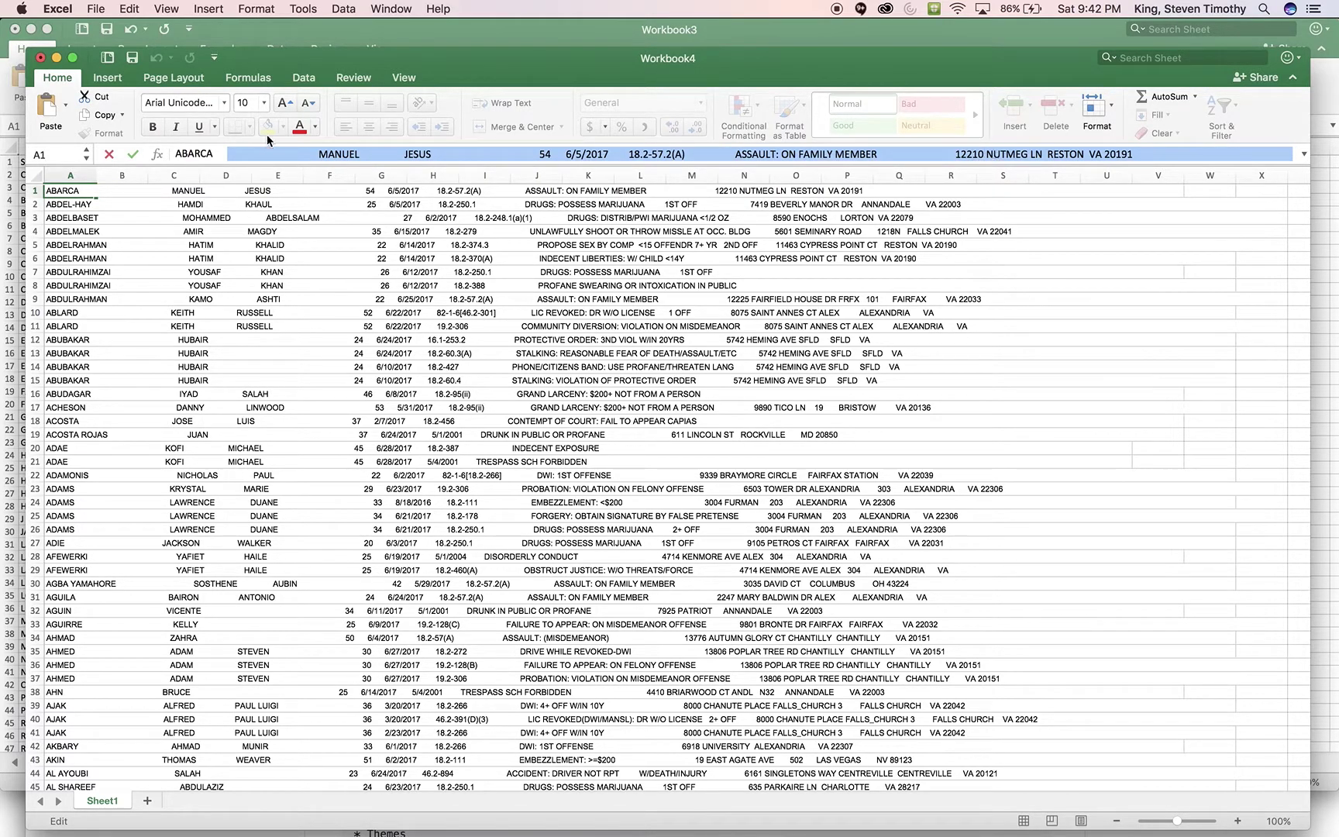
Close the arrest list workbook without saving it.
{"action": "left_click", "coordinate": [283, 64]}
{"action": "key", "text": "super+w"}
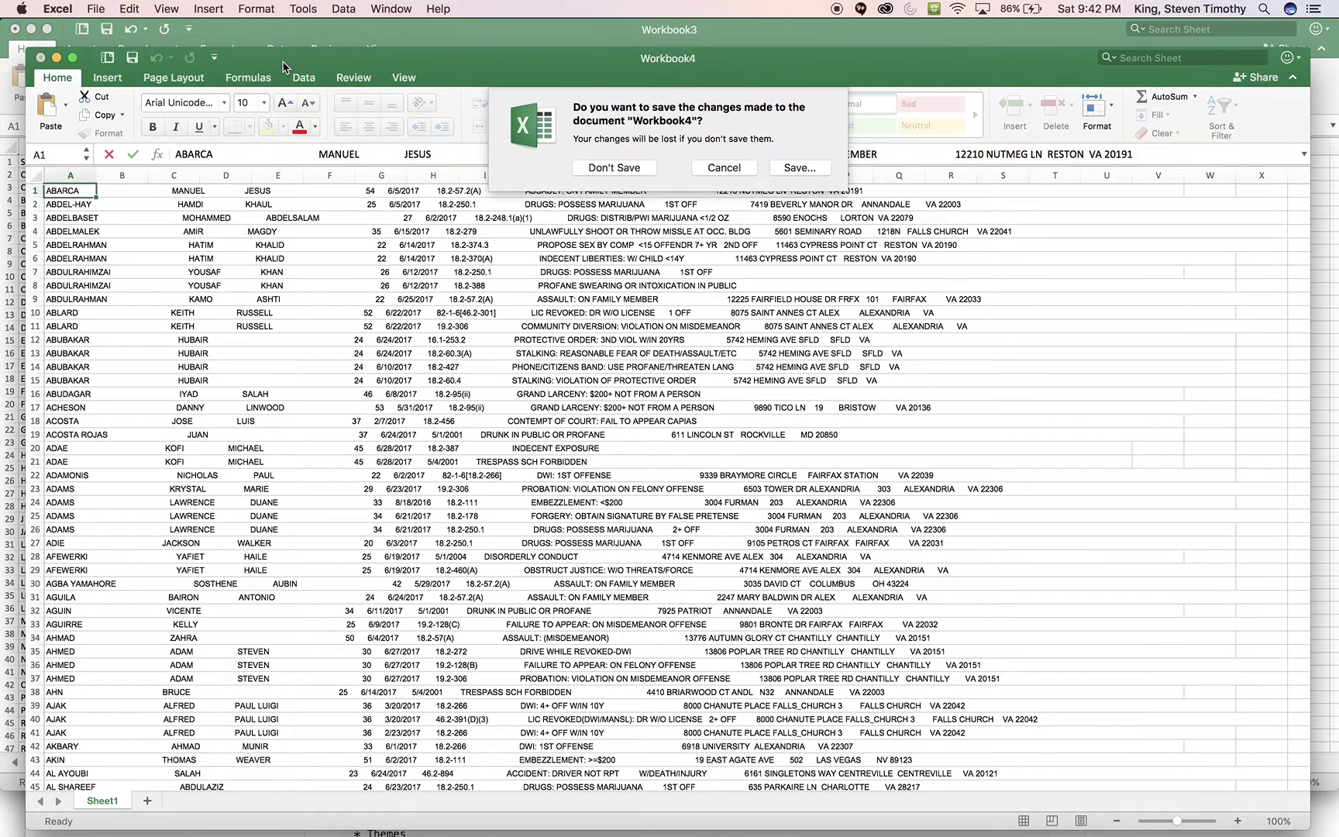
{"action": "left_click", "coordinate": [594, 168]}
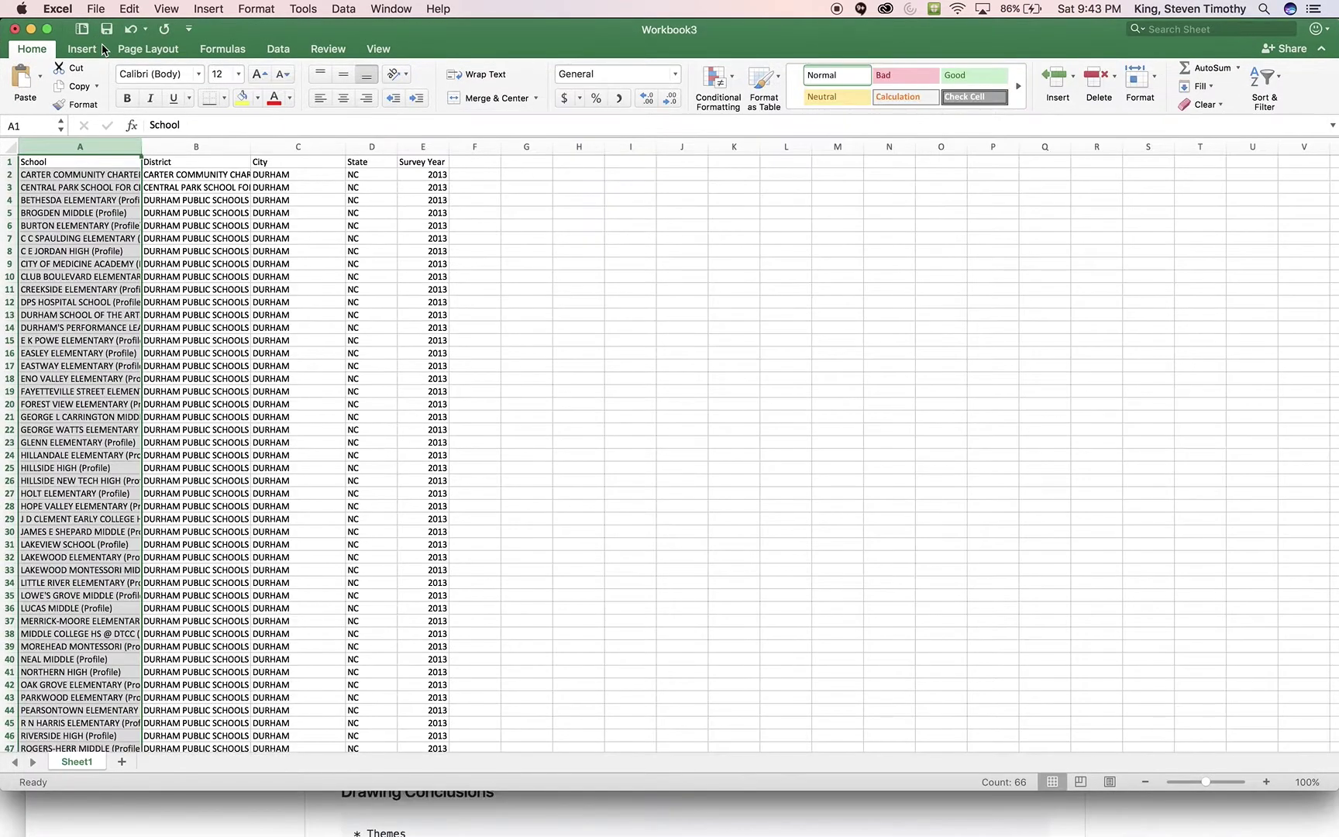
Create a new workbook and paste the copied arrest list into it as Text with Paste Special.
{"action": "left_click", "coordinate": [96, 9]}
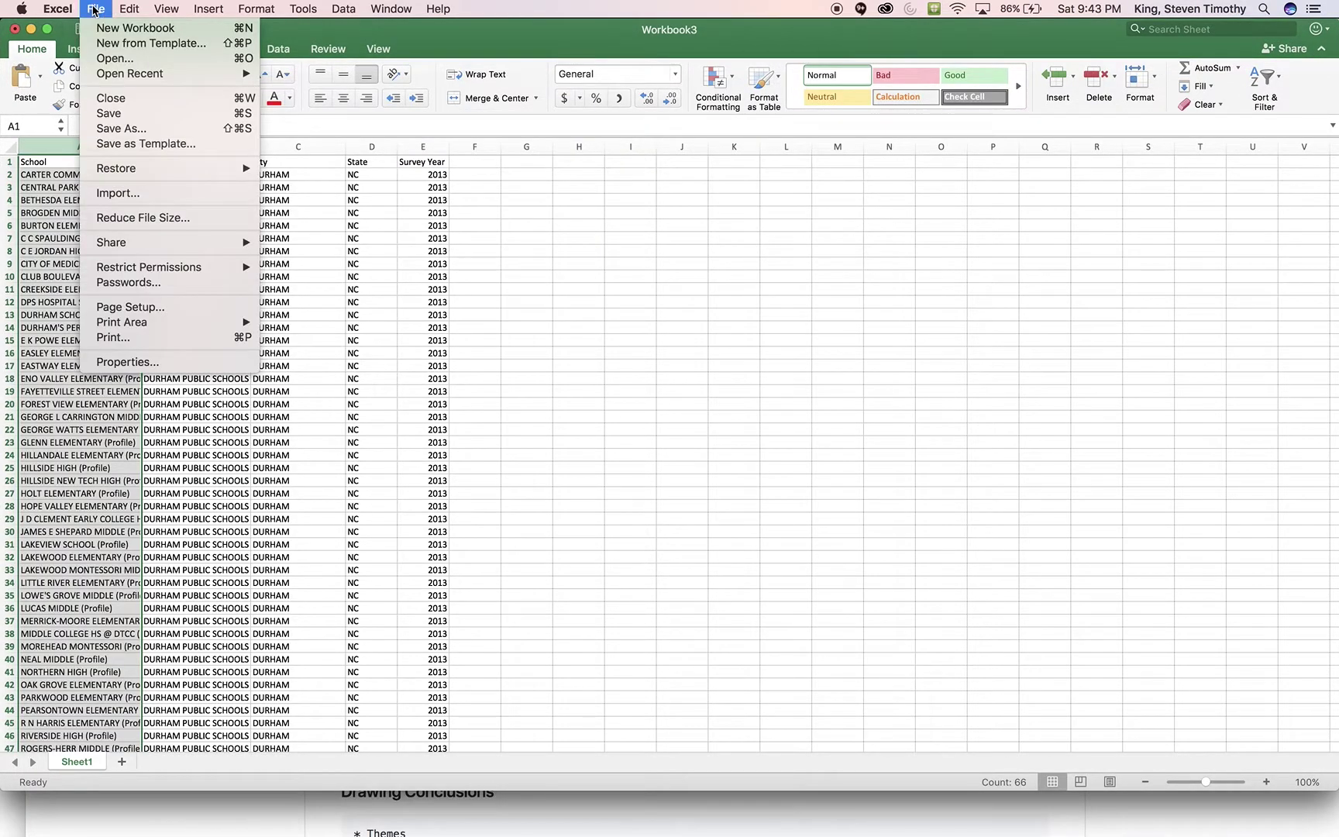
{"action": "left_click", "coordinate": [109, 28]}
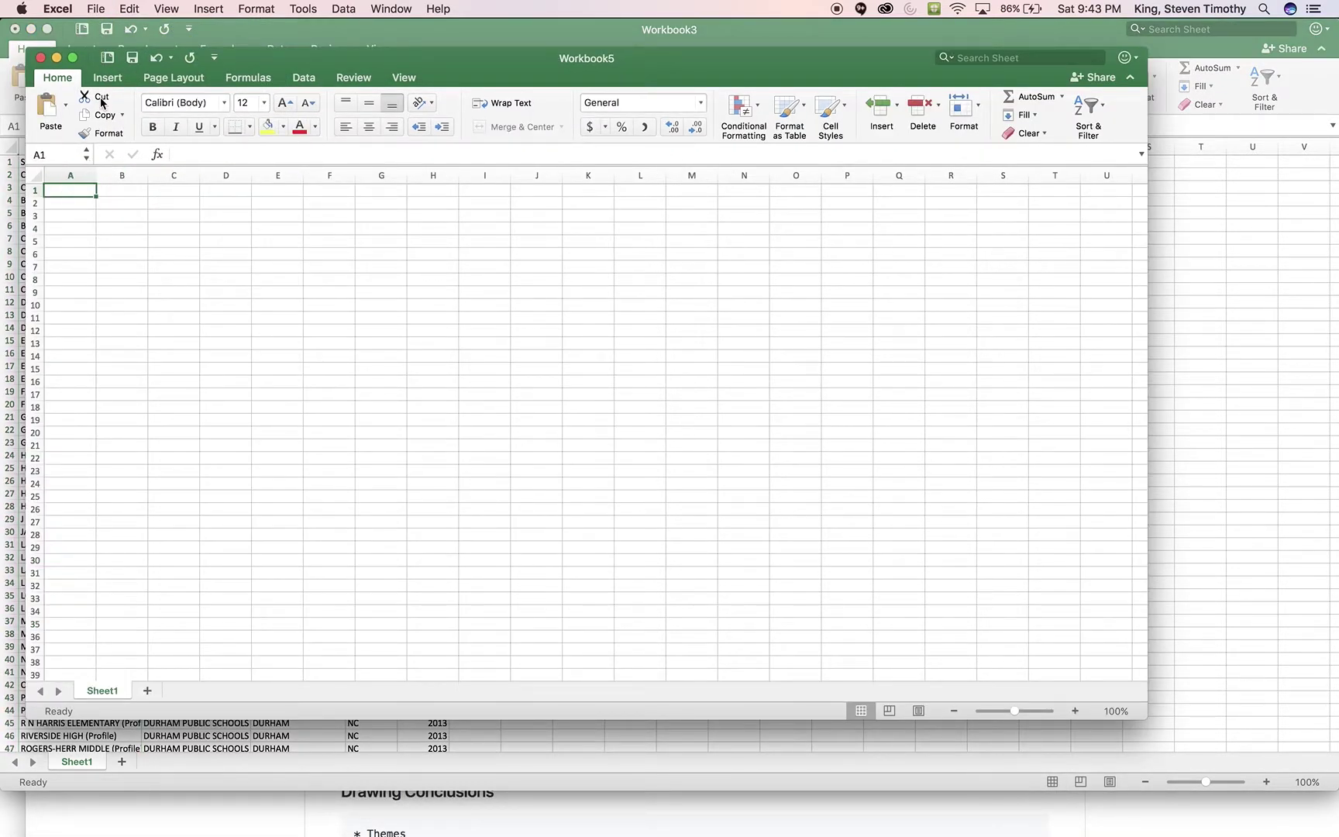
{"action": "left_click", "coordinate": [135, 11]}
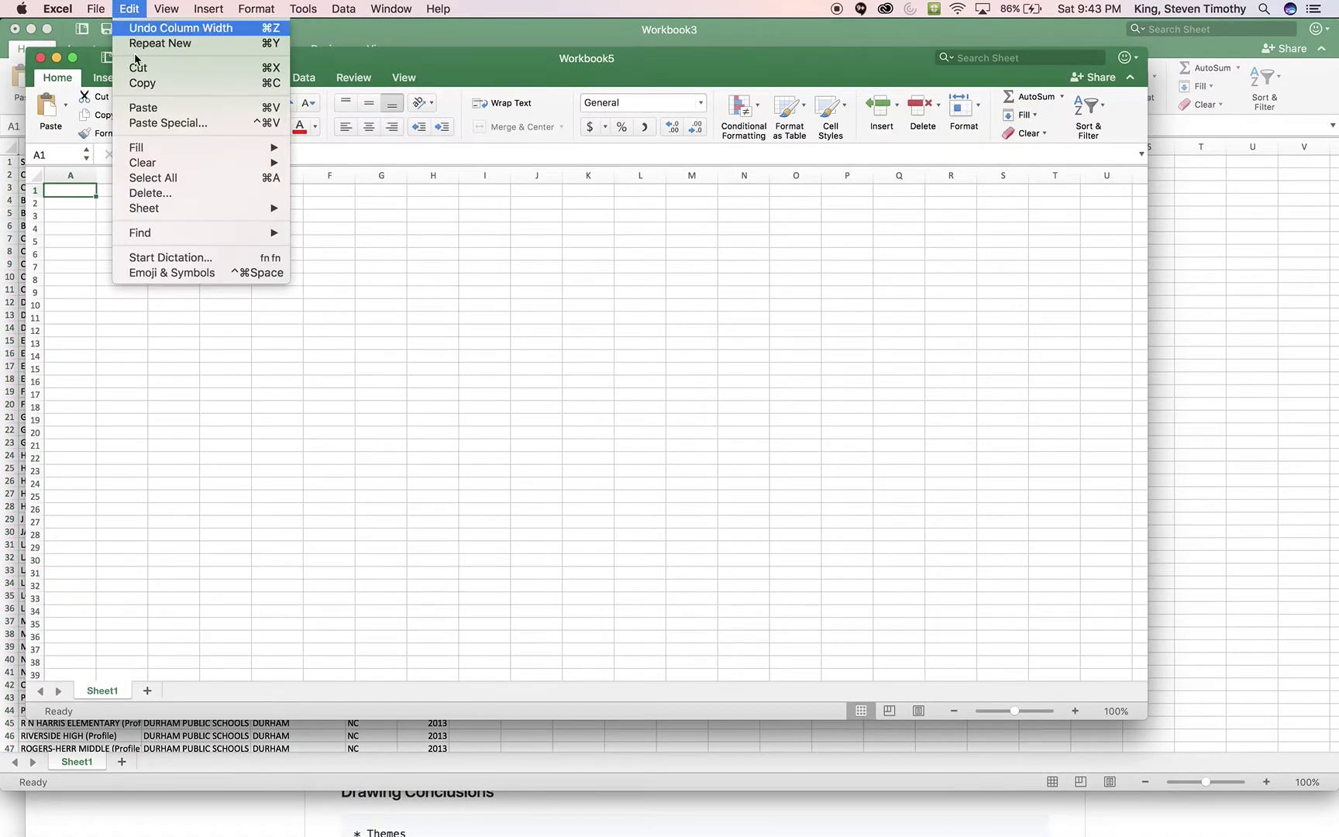
{"action": "left_click", "coordinate": [153, 122]}
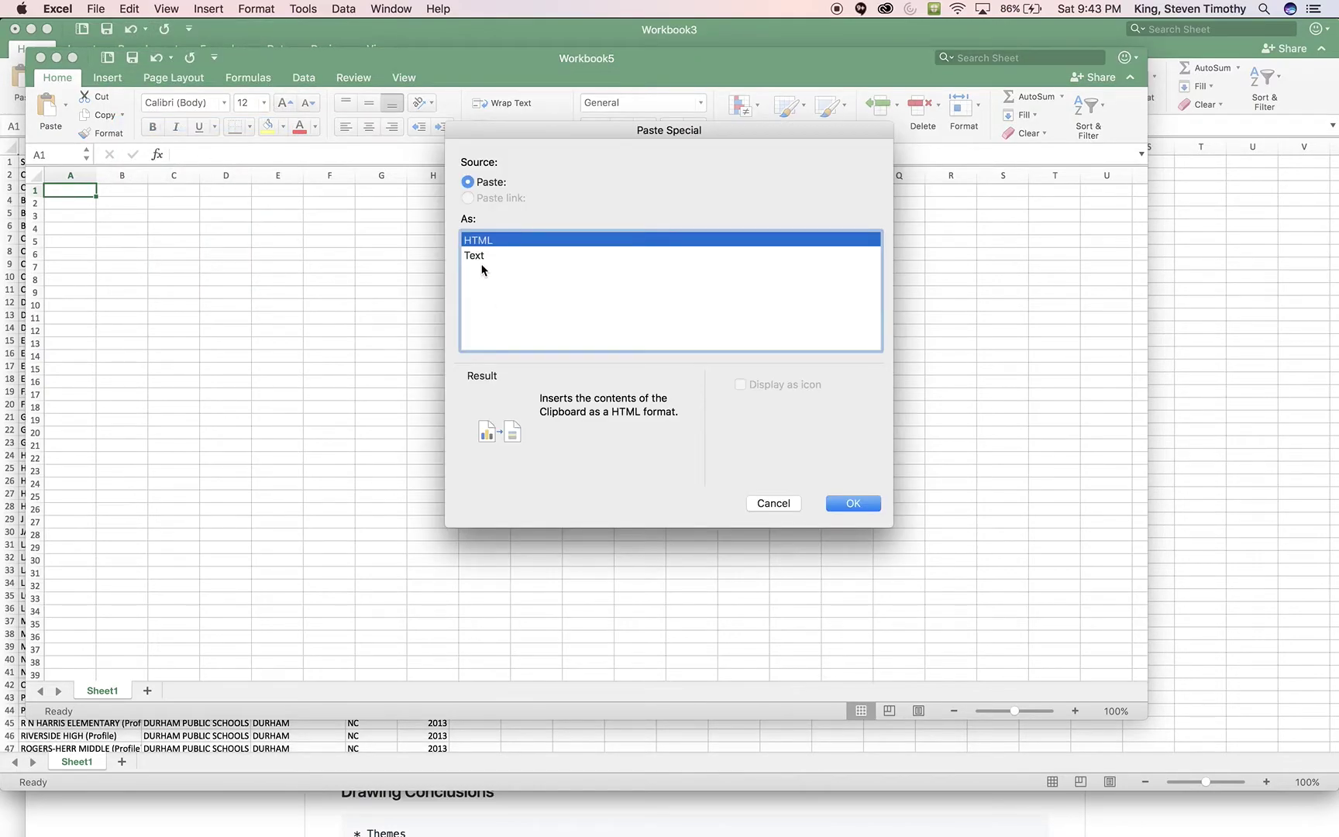
{"action": "left_click", "coordinate": [479, 258]}
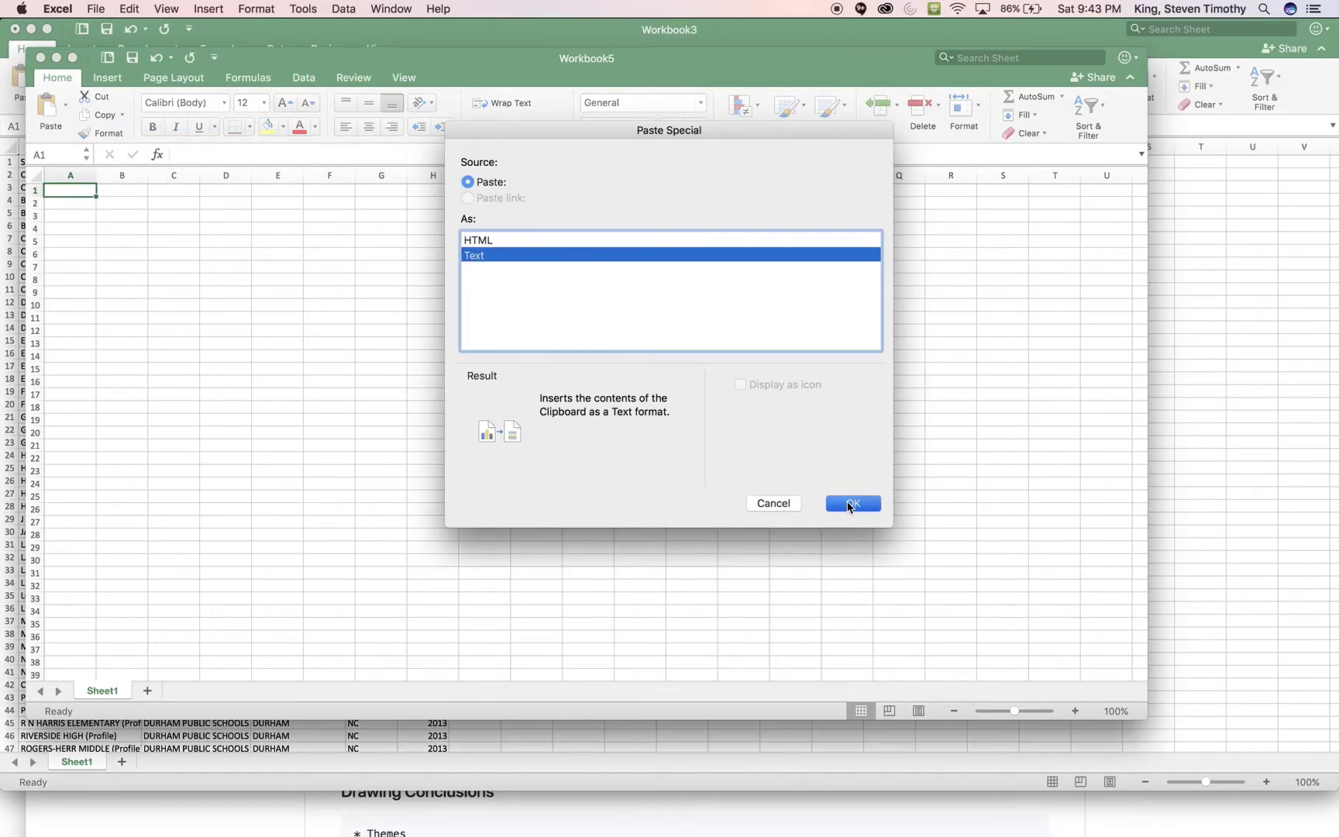
{"action": "left_click", "coordinate": [852, 503]}
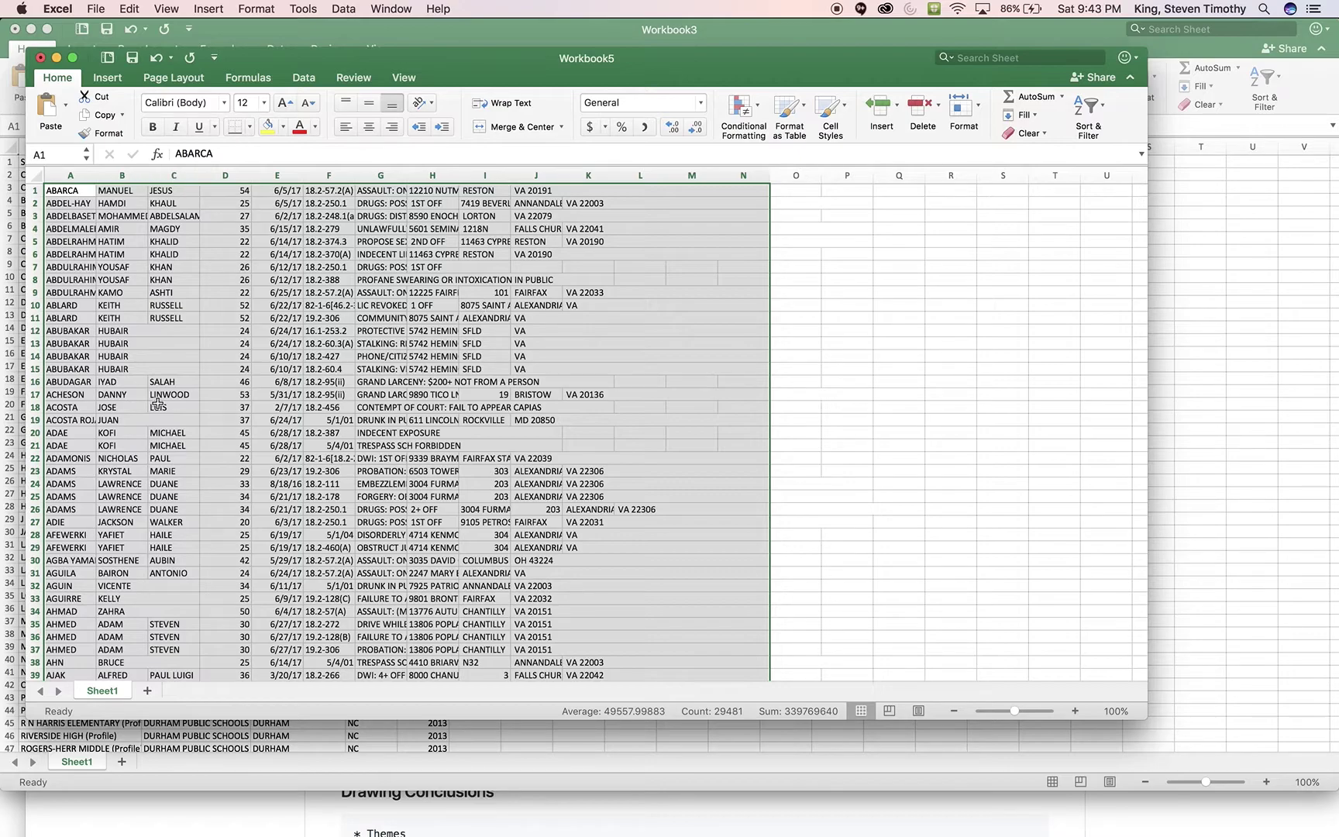
Insert a blank row above the first arrest record to make room for column headings.
{"action": "scroll", "coordinate": [156, 351], "scroll_direction": "up", "scroll_amount": 2}
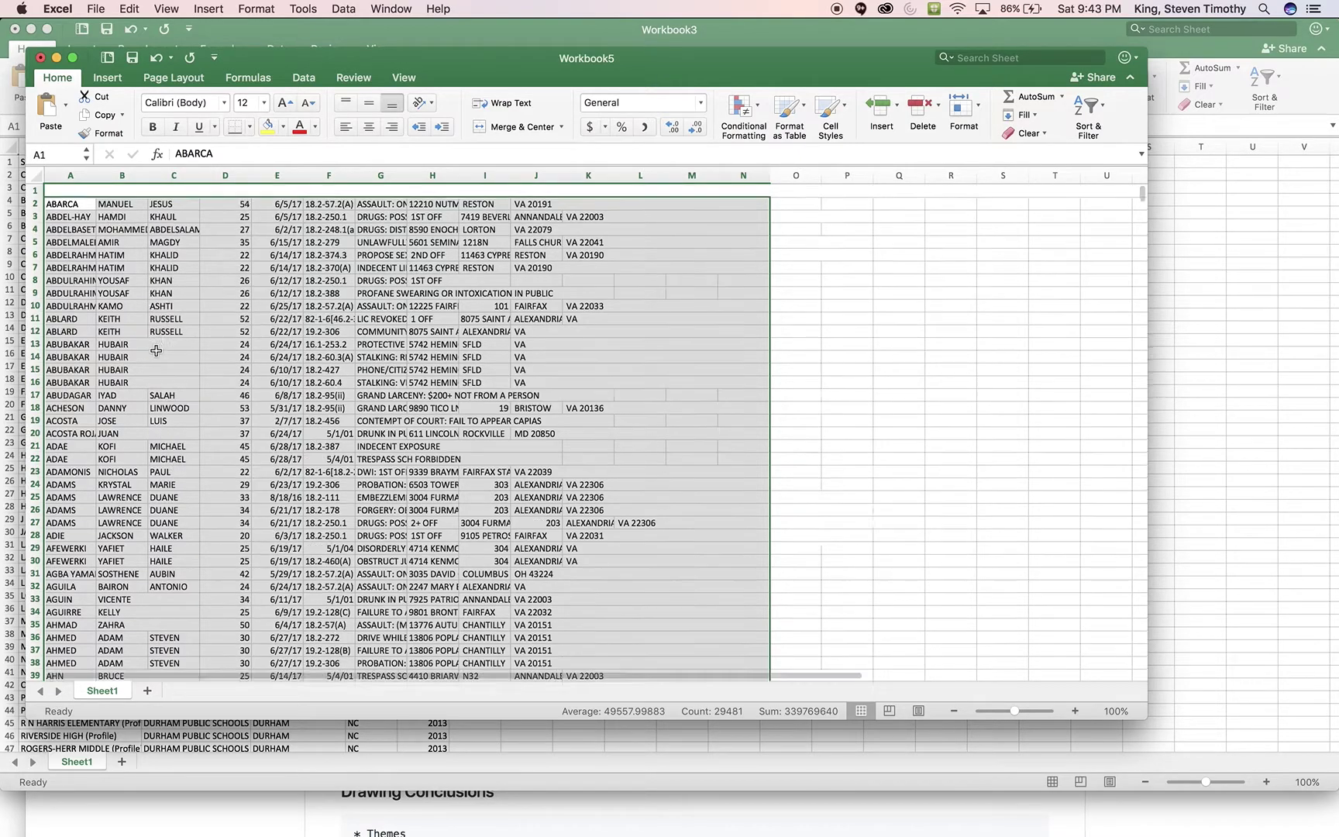
{"action": "left_click", "coordinate": [75, 199]}
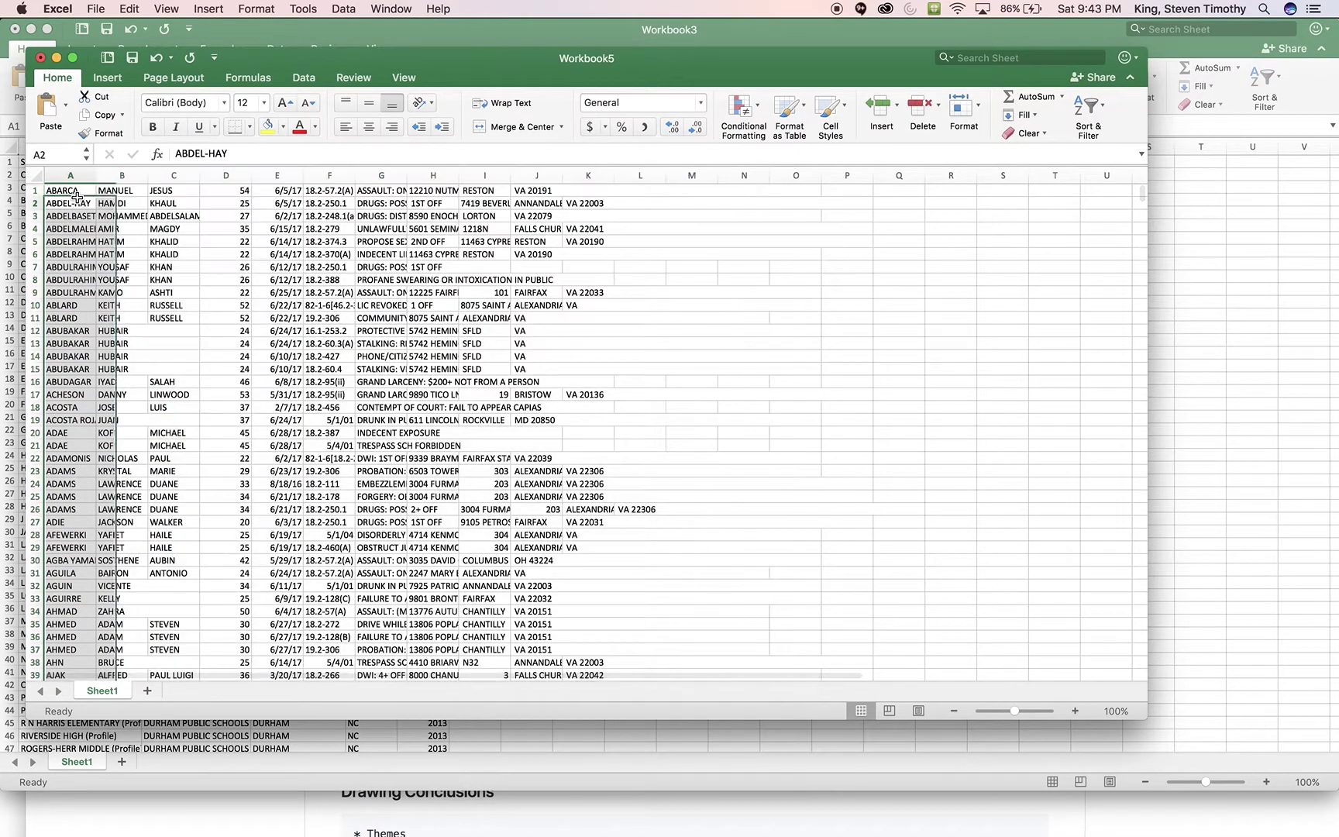
{"action": "left_click", "coordinate": [66, 190]}
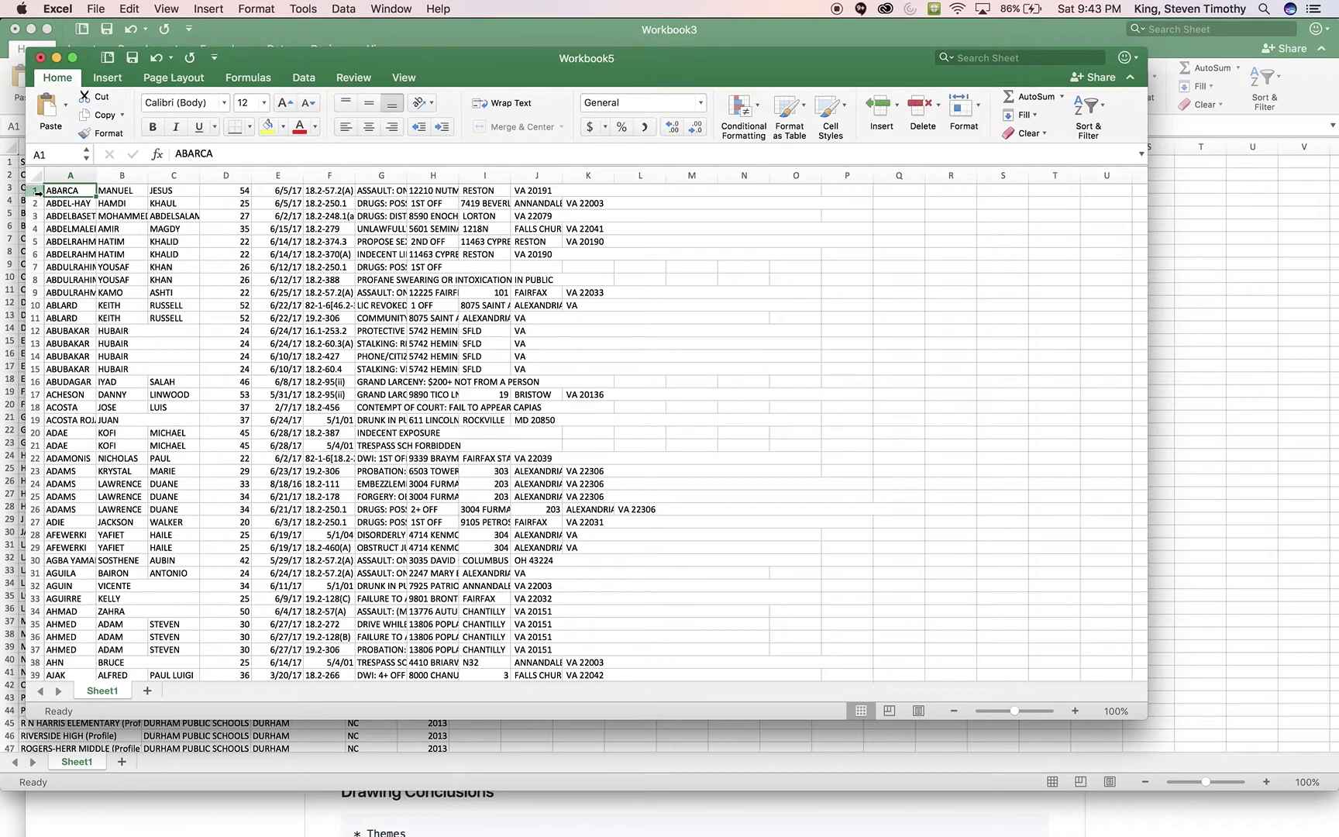
{"action": "right_click", "coordinate": [36, 192]}
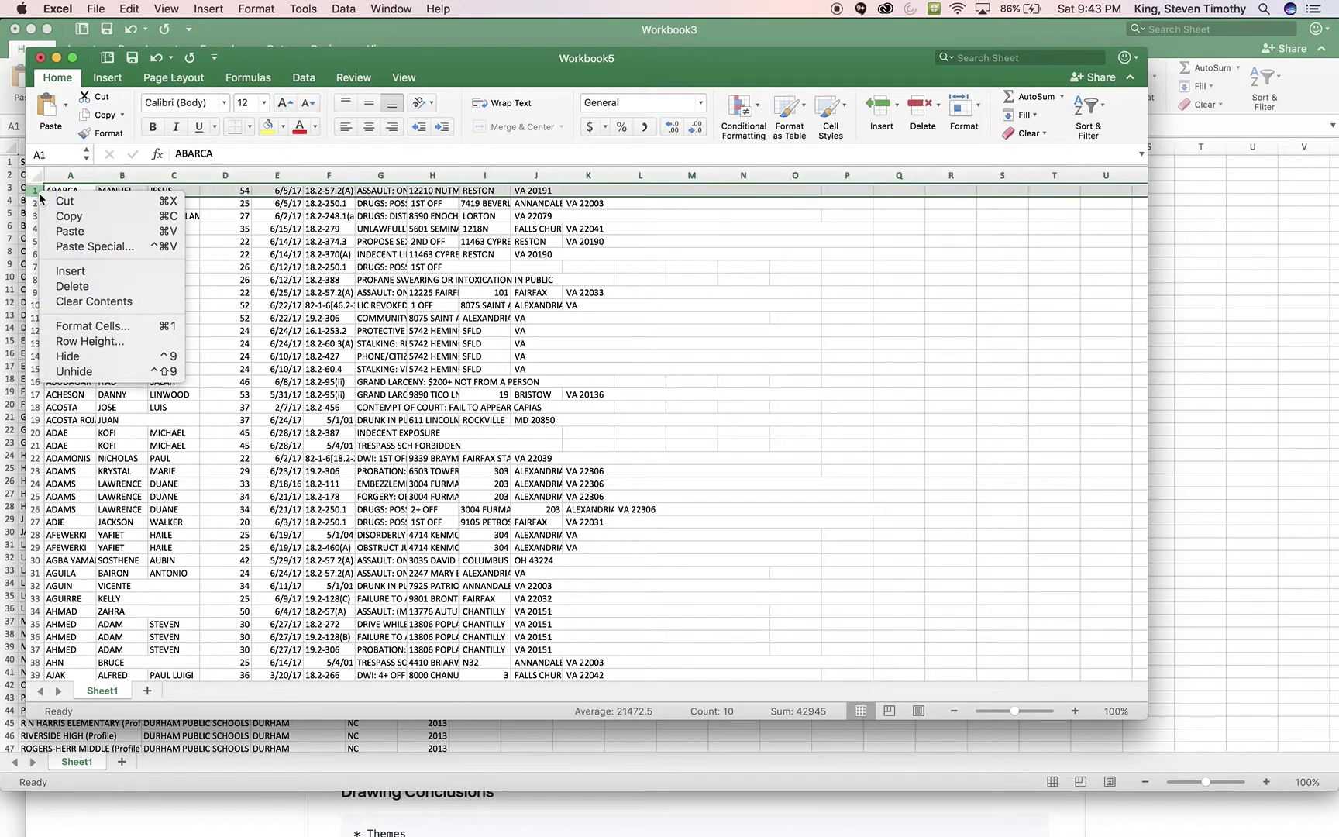
{"action": "left_click", "coordinate": [68, 270]}
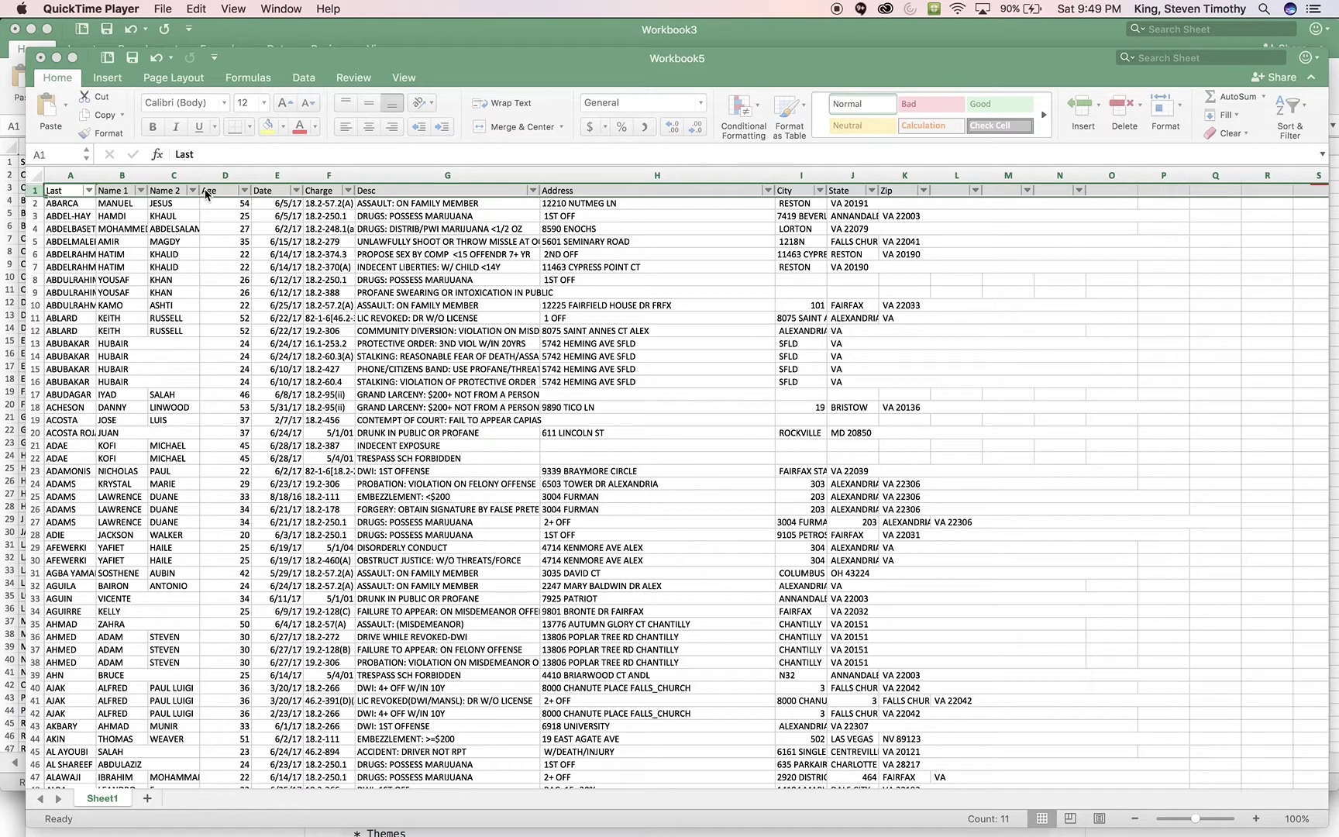
Switch to Finder, open ncprojectionsbyage_2017.csv from the Desktop in Excel and enlarge its window to fill the screen.
{"action": "key", "text": "super+Tab"}
{"action": "key", "text": "super+Tab"}
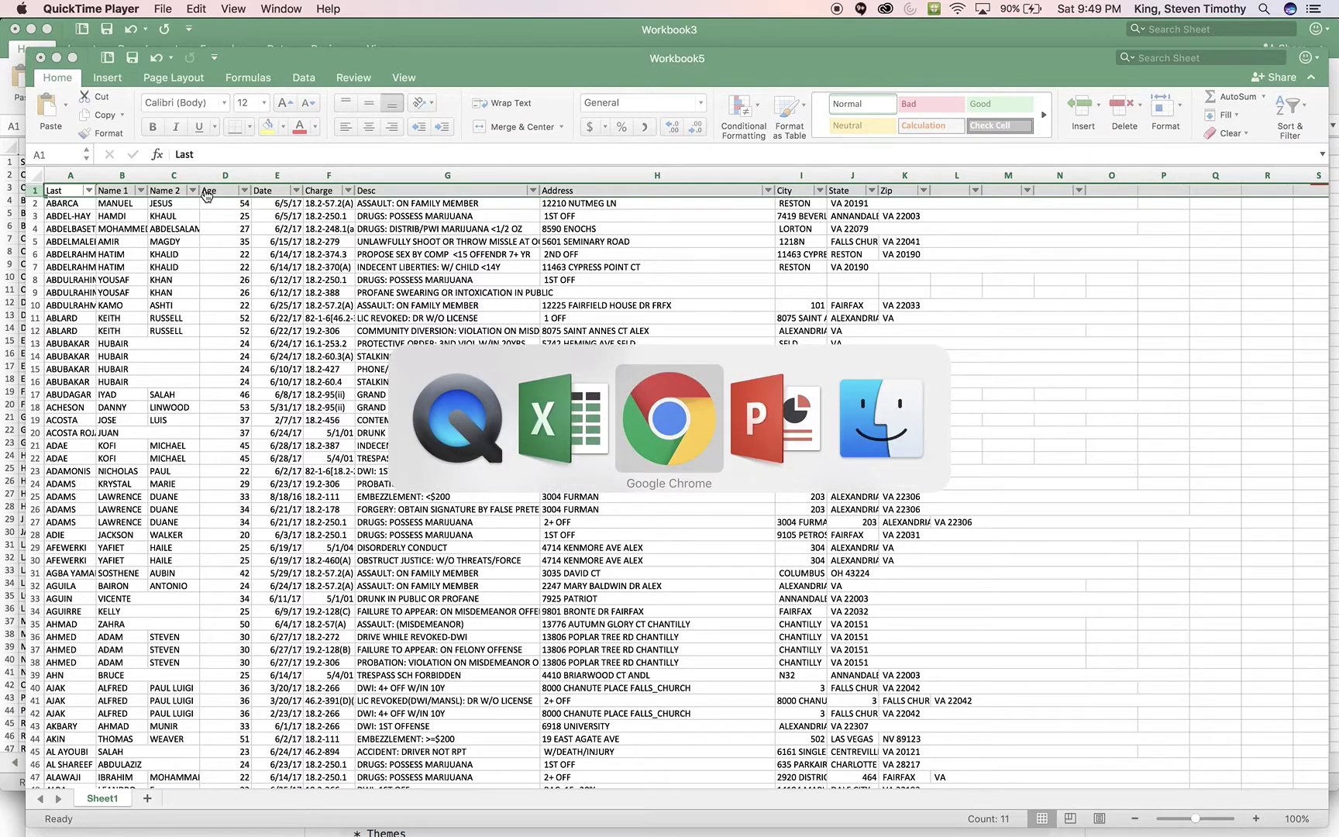
{"action": "key", "text": "super+Tab"}
{"action": "key", "text": "super+Tab"}
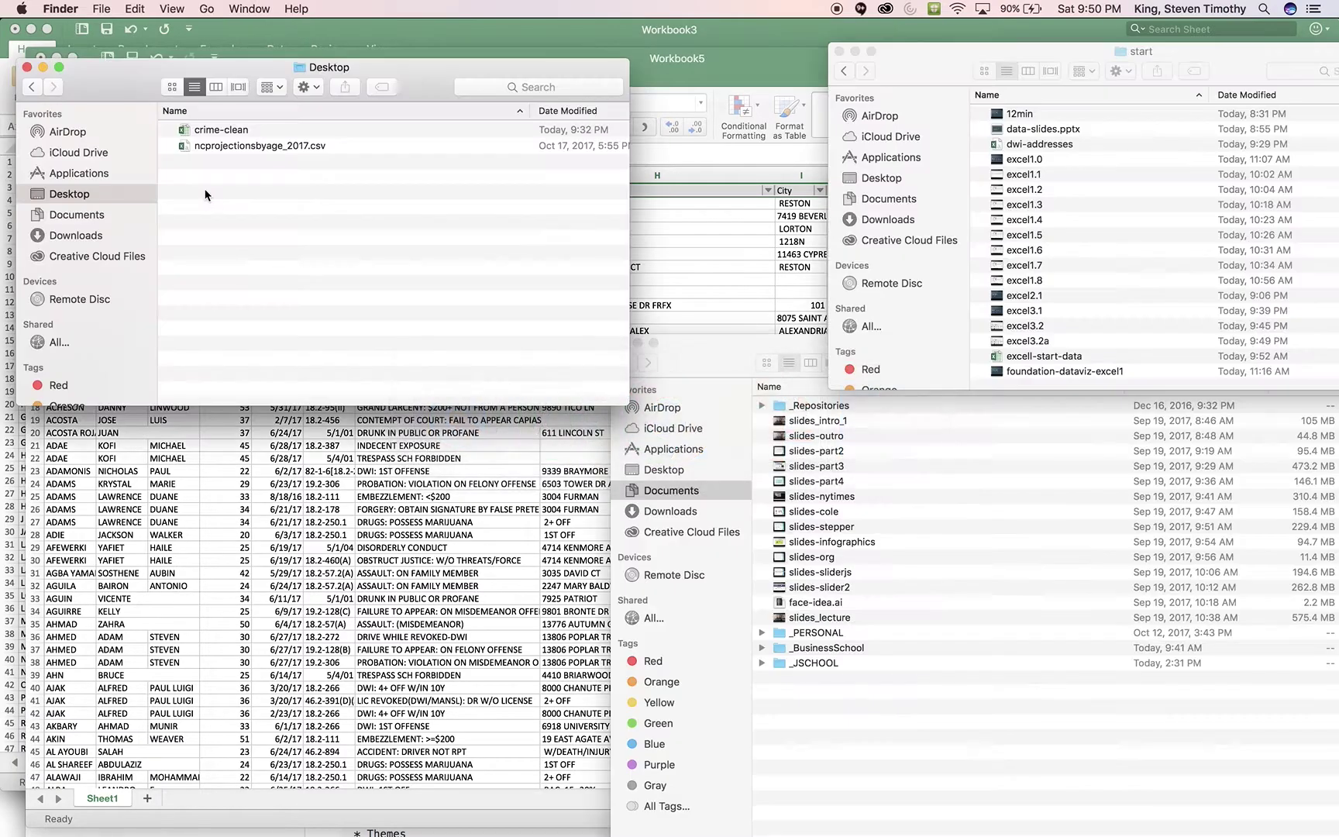
{"action": "left_click", "coordinate": [222, 148]}
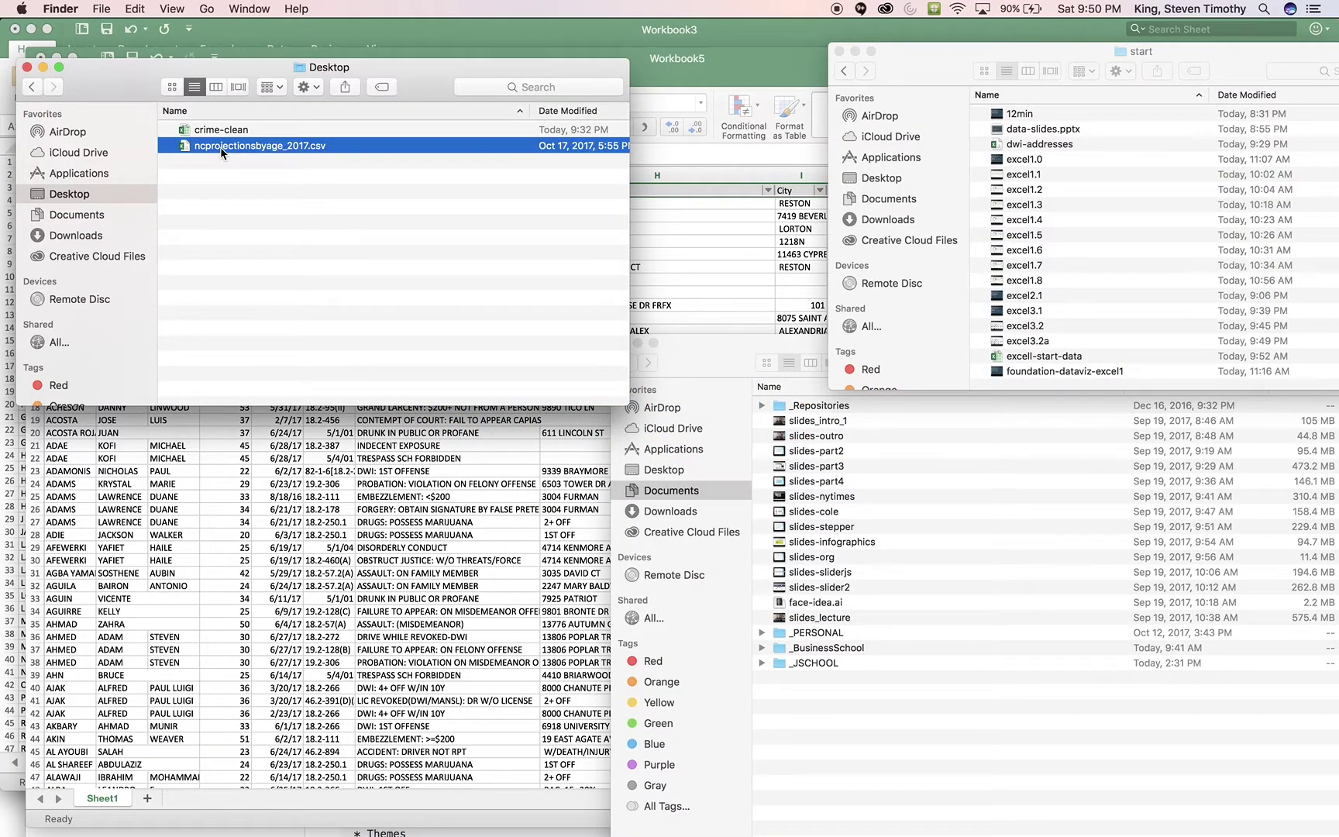
{"action": "double_click", "coordinate": [222, 147]}
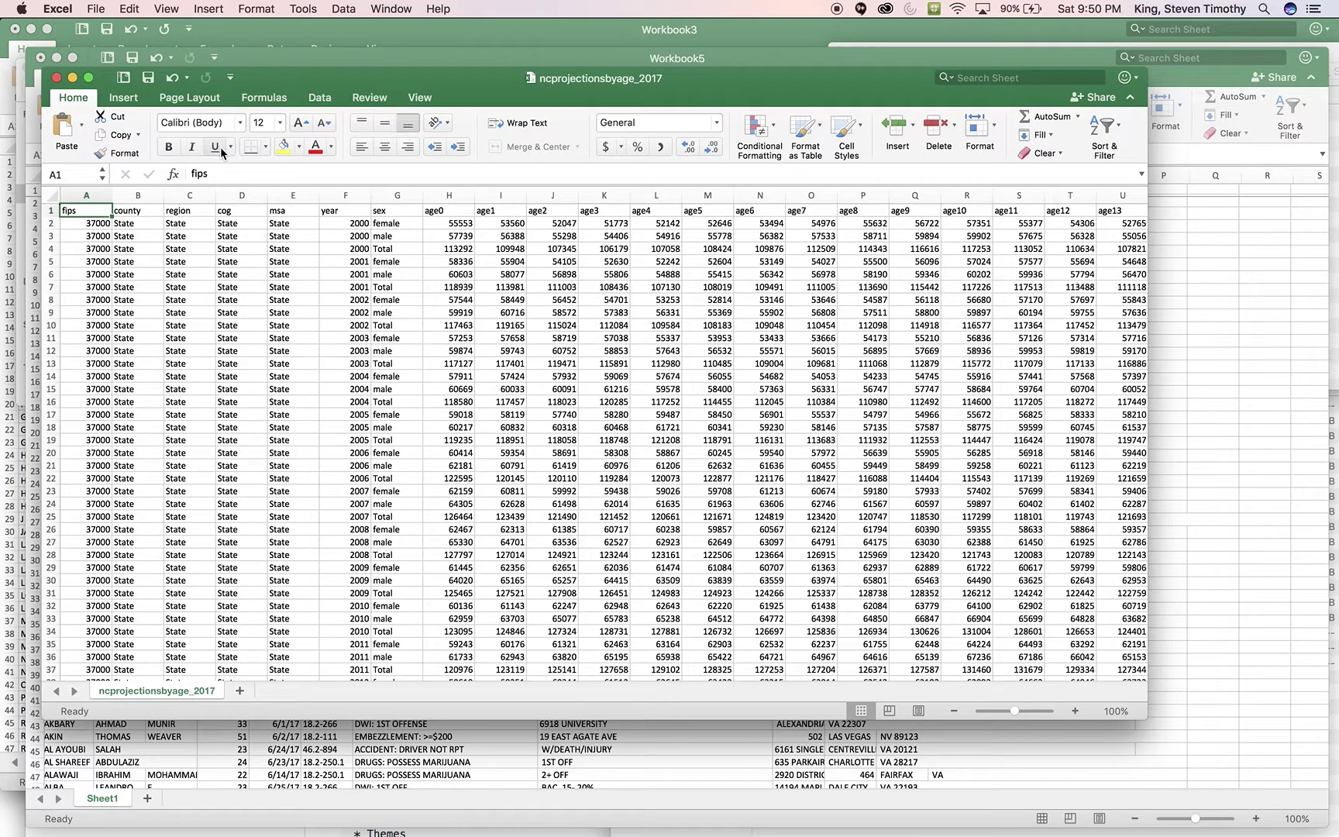
{"action": "left_click_drag", "start_coordinate": [297, 70], "coordinate": [255, 14]}
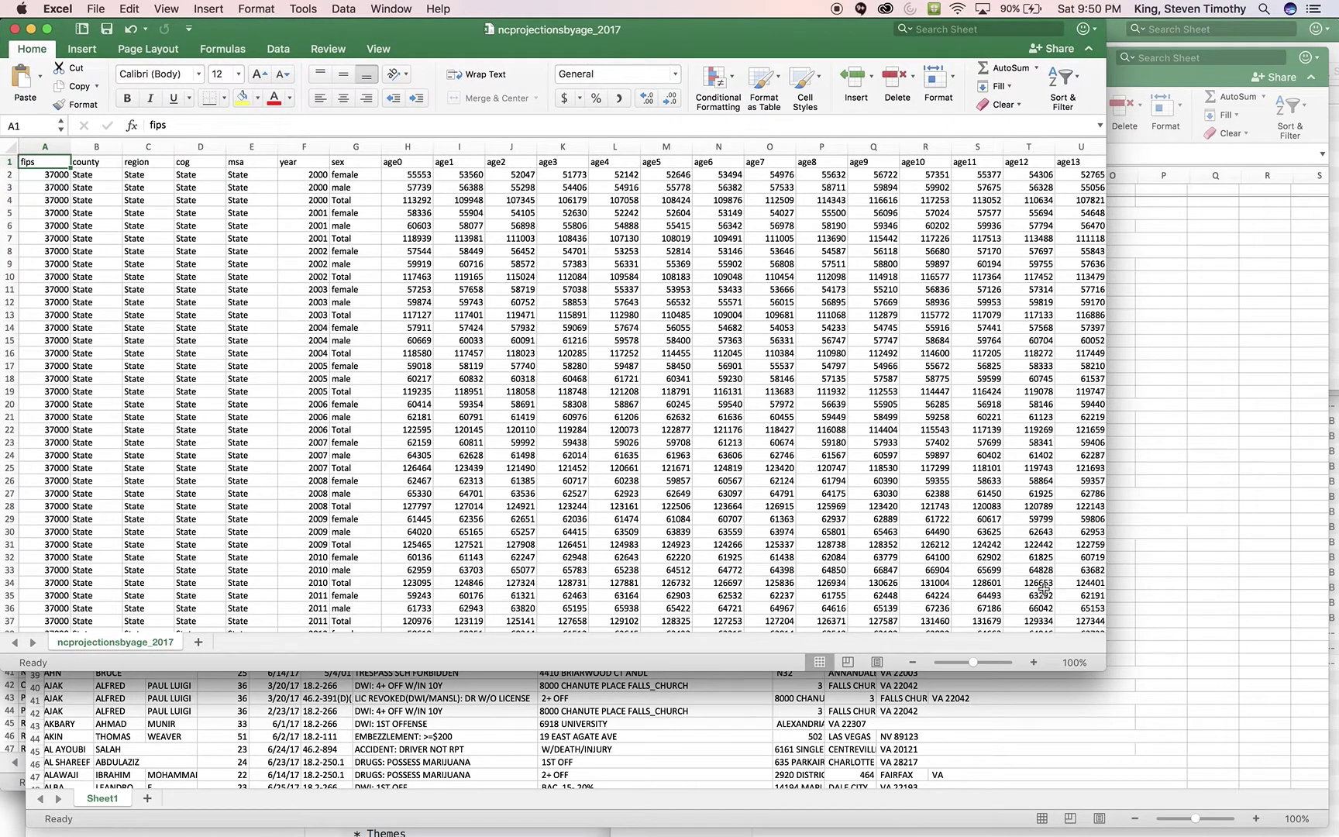
{"action": "left_click_drag", "start_coordinate": [1104, 667], "coordinate": [1328, 827]}
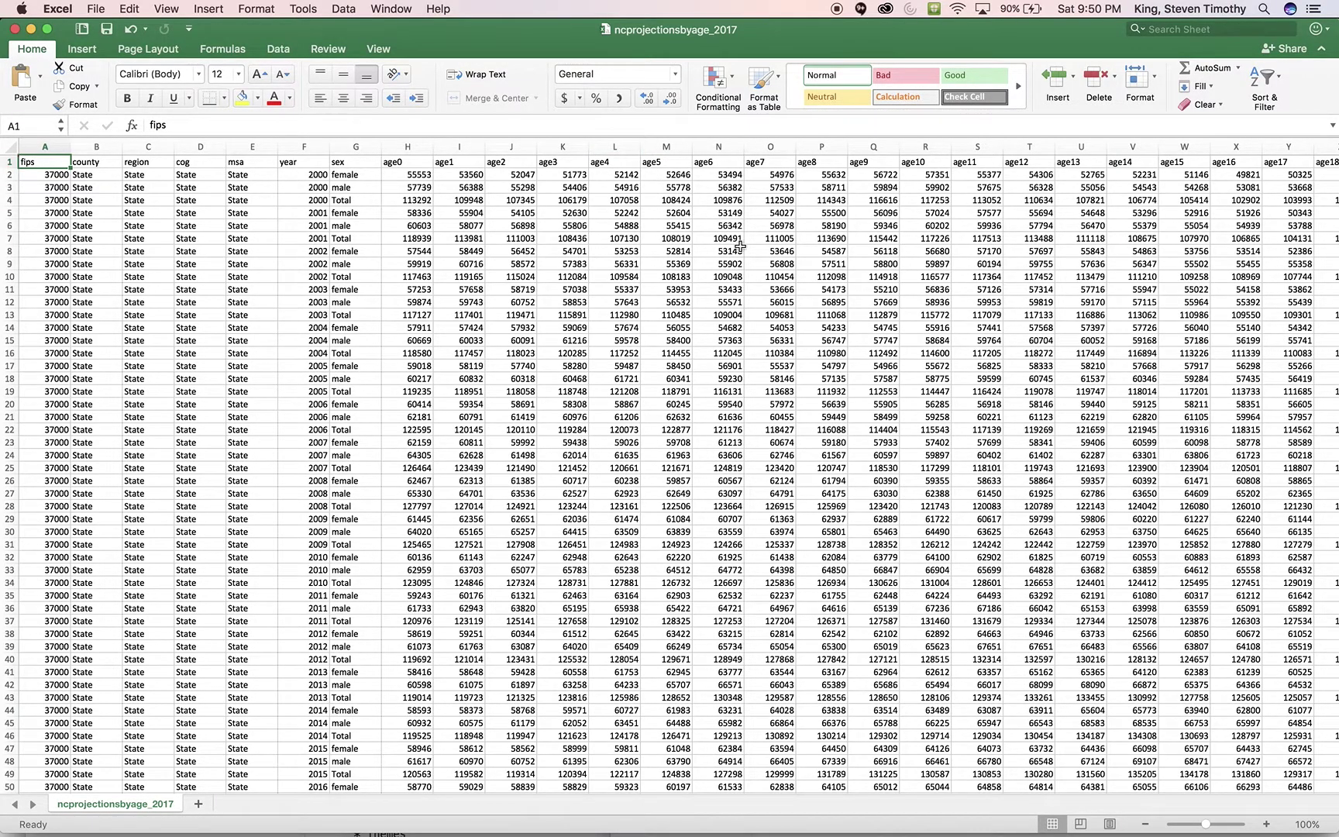
Review the columns through to medage, and freeze the top row of the population projections sheet.
{"action": "scroll", "coordinate": [740, 246], "scroll_direction": "right", "scroll_amount": 15}
{"action": "scroll", "coordinate": [739, 246], "scroll_direction": "right", "scroll_amount": 20}
{"action": "scroll", "coordinate": [740, 246], "scroll_direction": "left", "scroll_amount": 8}
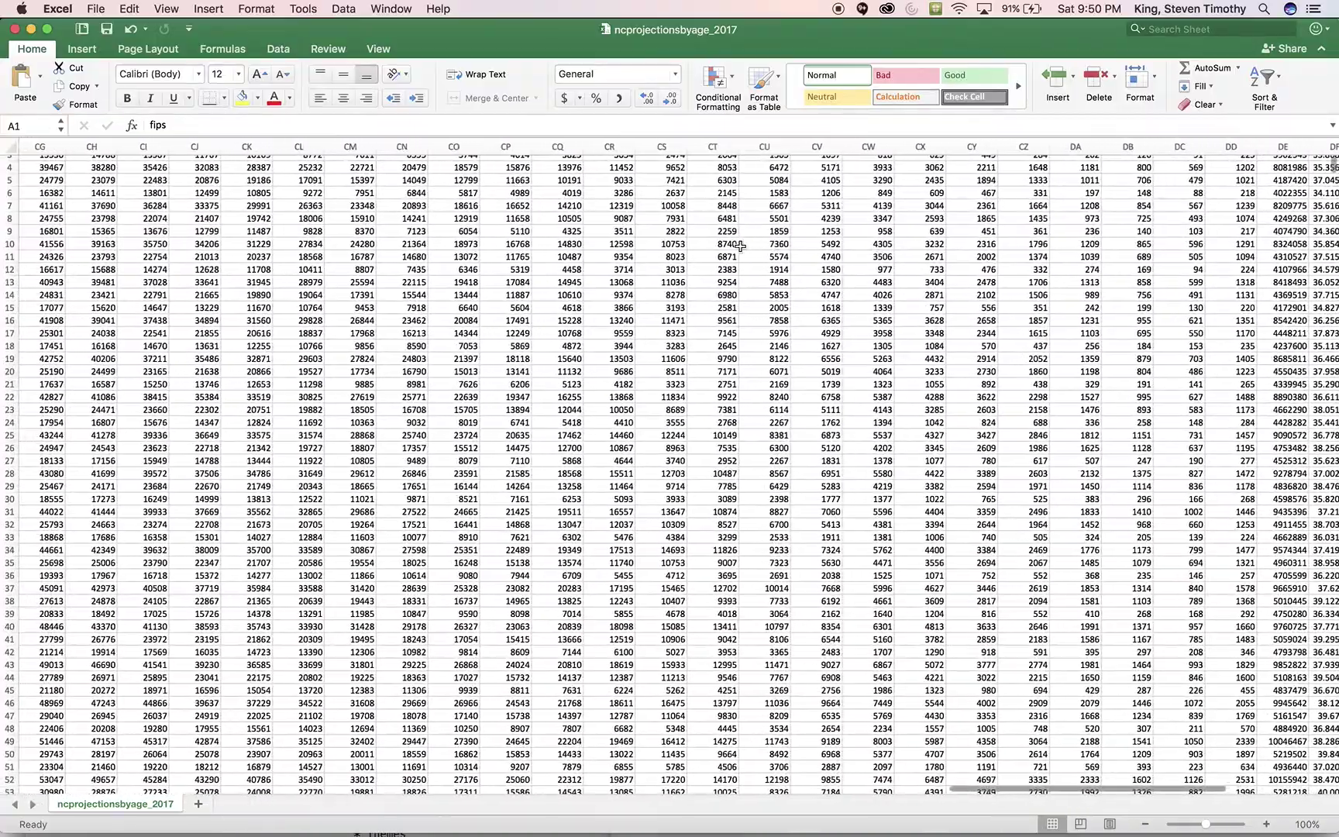
{"action": "scroll", "coordinate": [739, 246], "scroll_direction": "up", "scroll_amount": 3}
{"action": "scroll", "coordinate": [740, 247], "scroll_direction": "right", "scroll_amount": 2}
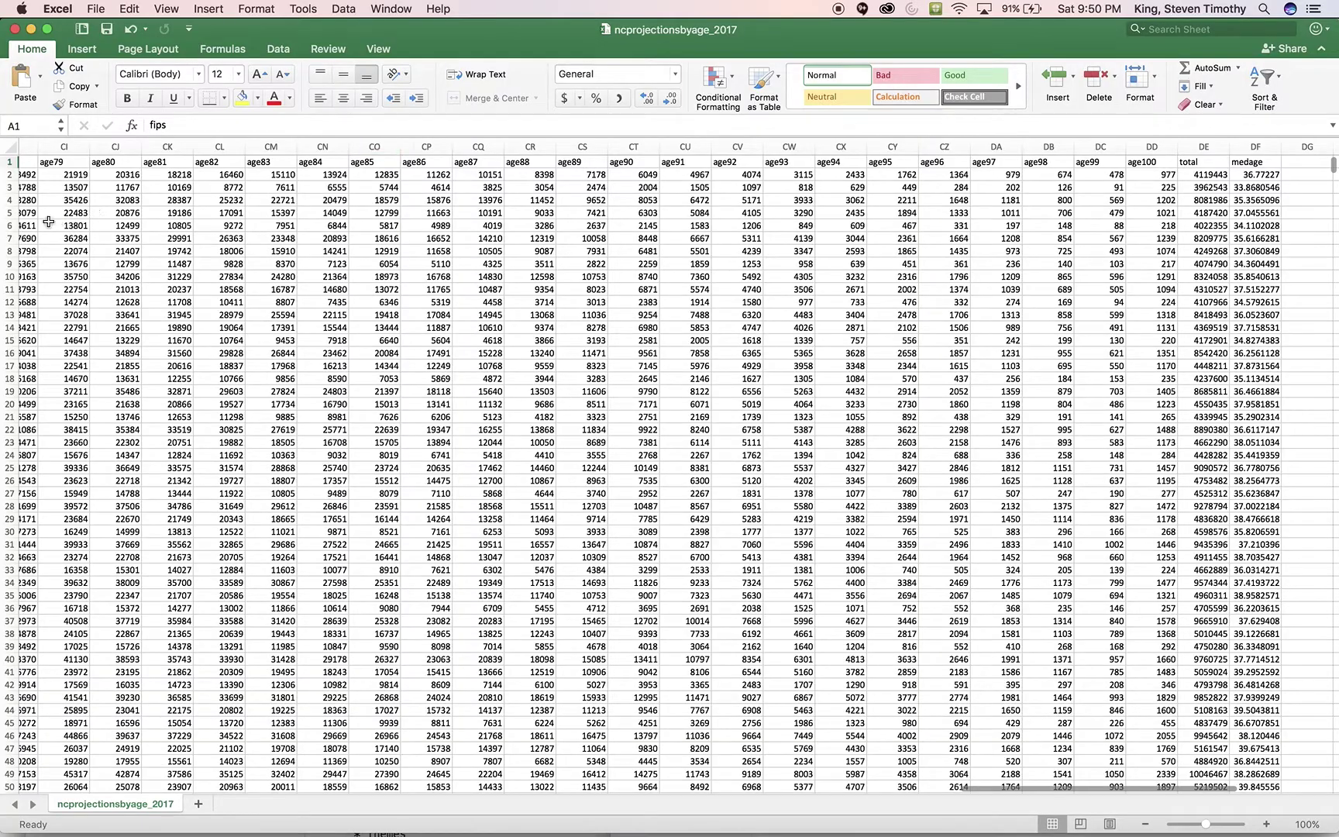
{"action": "scroll", "coordinate": [201, 225], "scroll_direction": "left", "scroll_amount": 20}
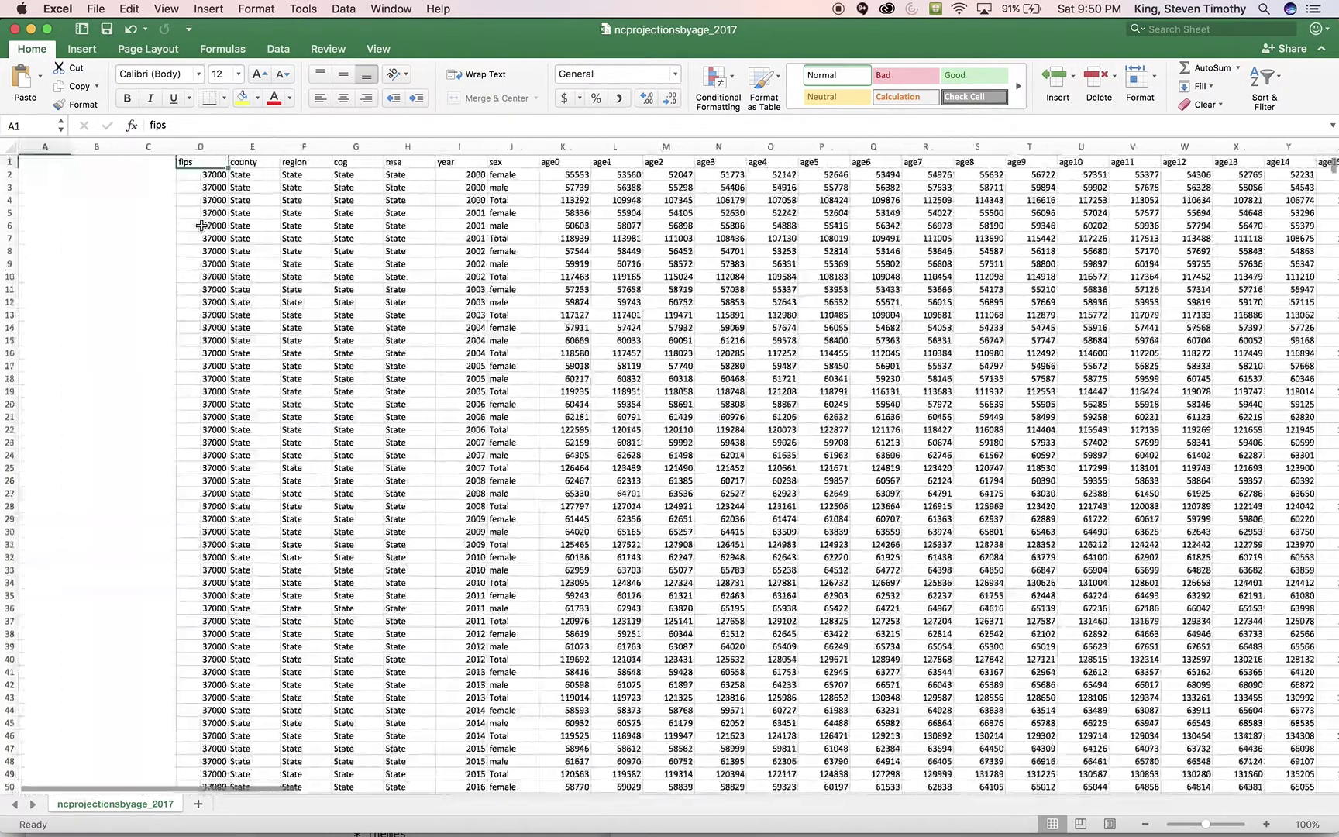
{"action": "left_click", "coordinate": [9, 161]}
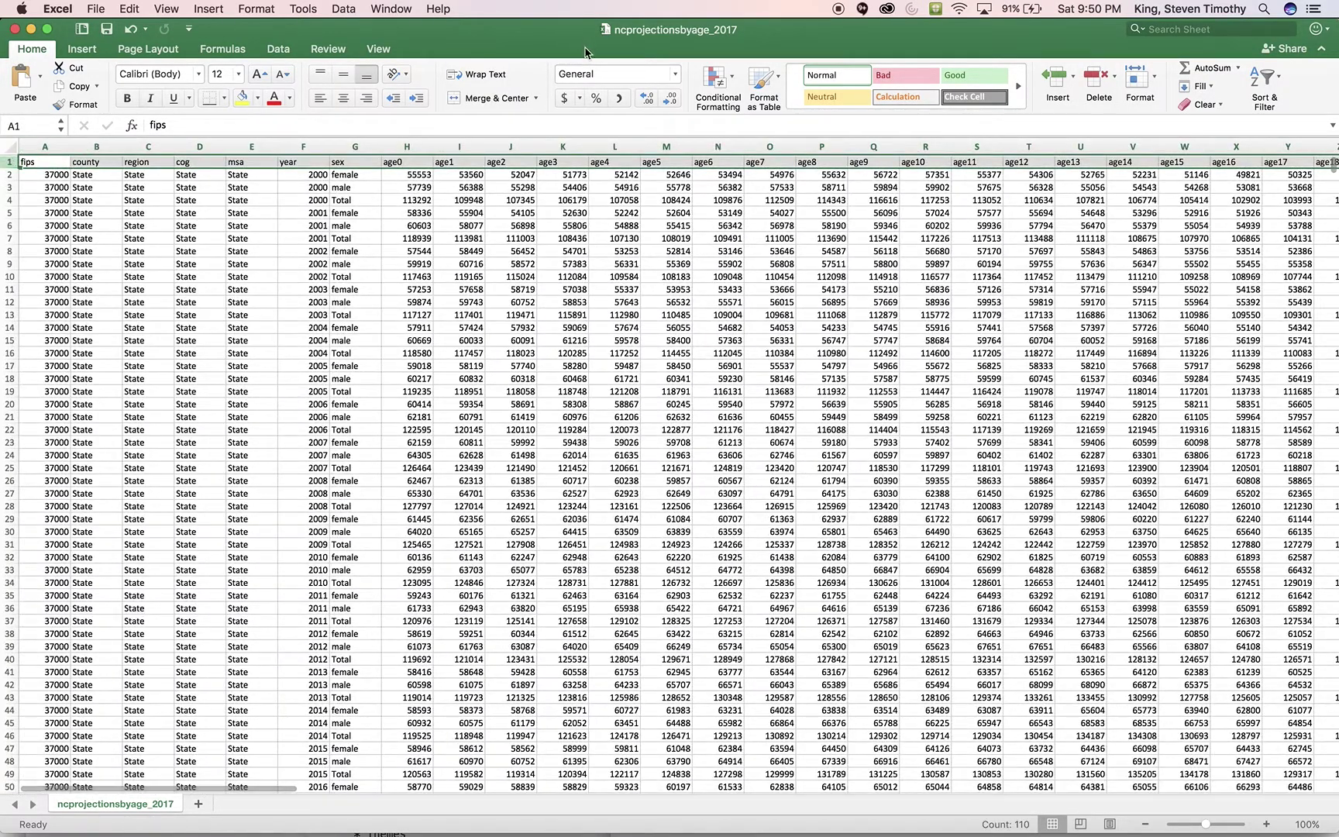
{"action": "left_click", "coordinate": [378, 51]}
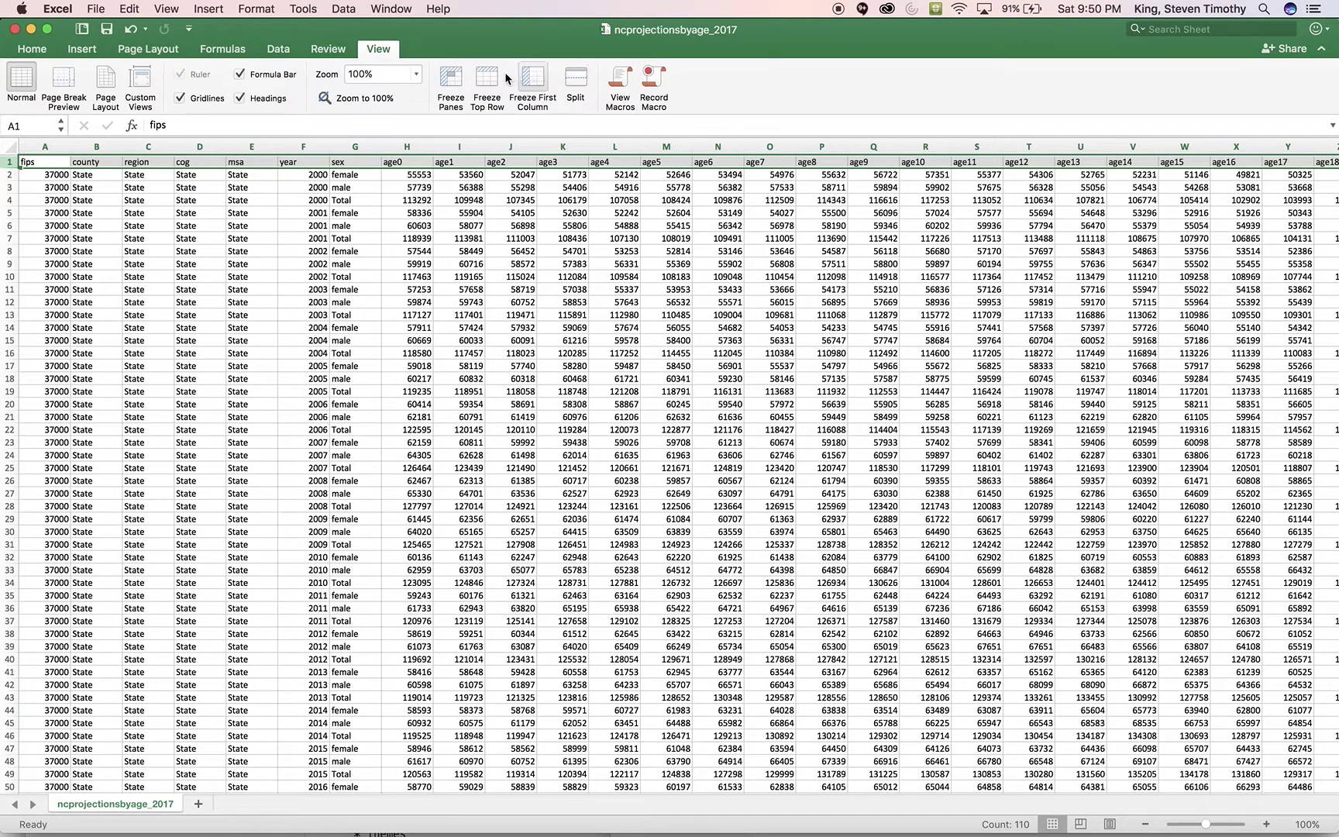
{"action": "left_click", "coordinate": [486, 80]}
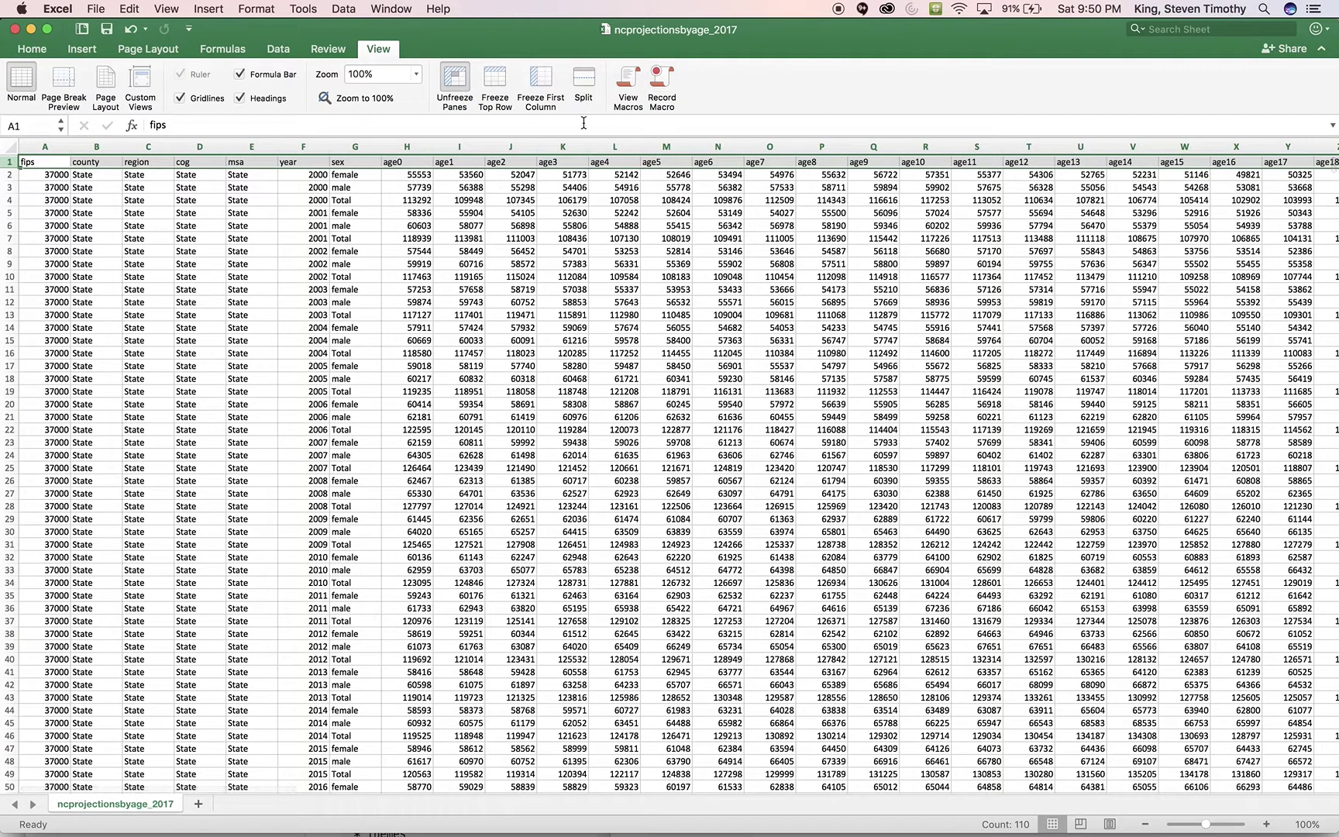
Add filters to the header row and check them across all columns up to medage.
{"action": "left_click", "coordinate": [31, 51]}
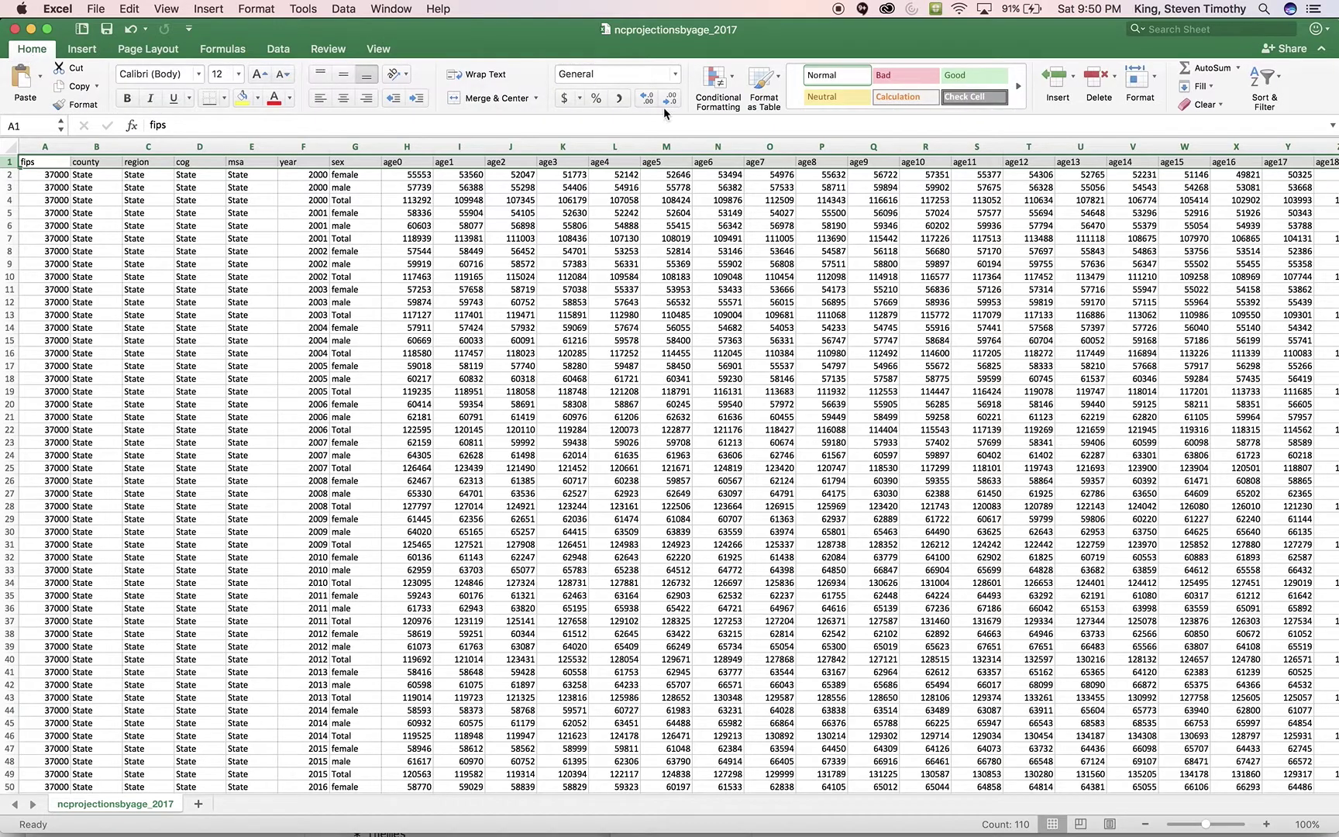
{"action": "left_click", "coordinate": [1270, 107]}
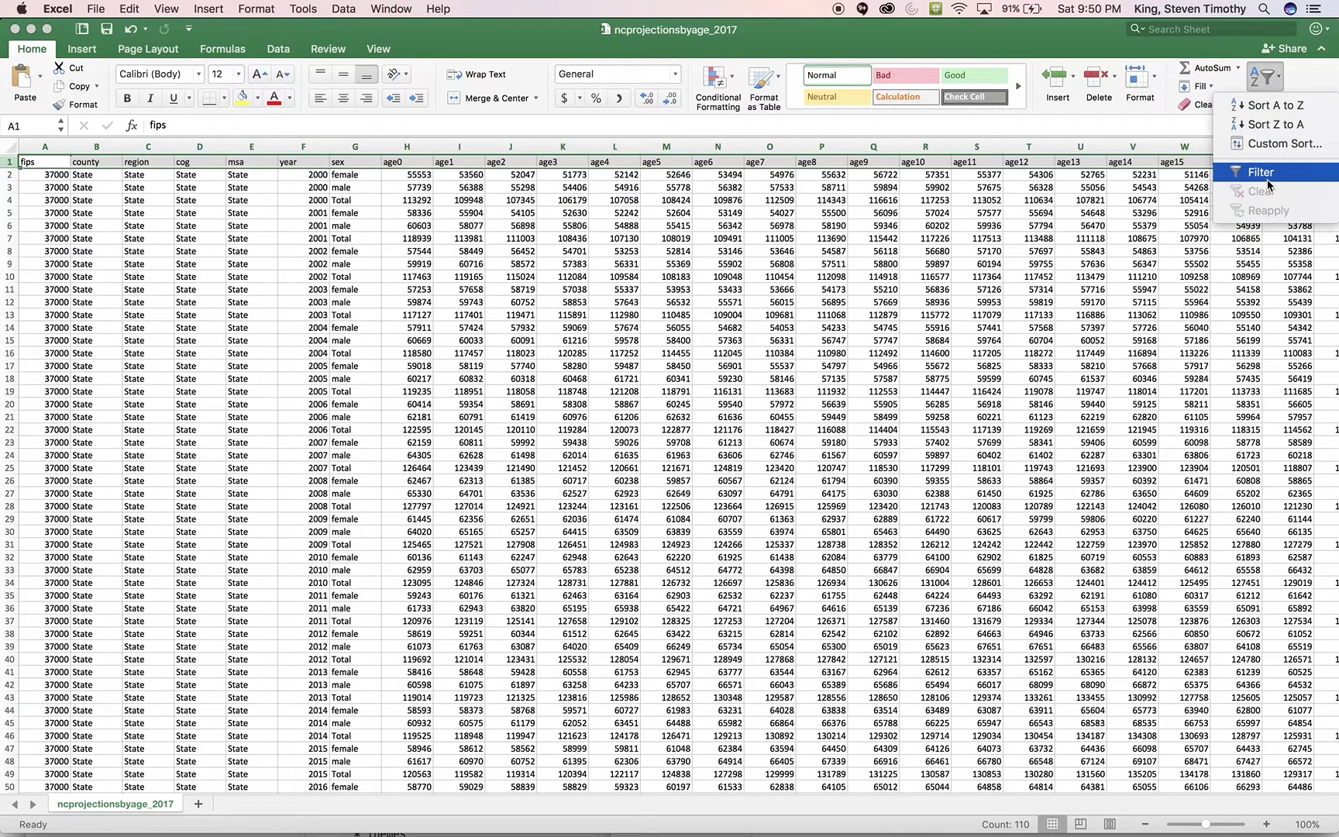
{"action": "left_click", "coordinate": [1266, 179]}
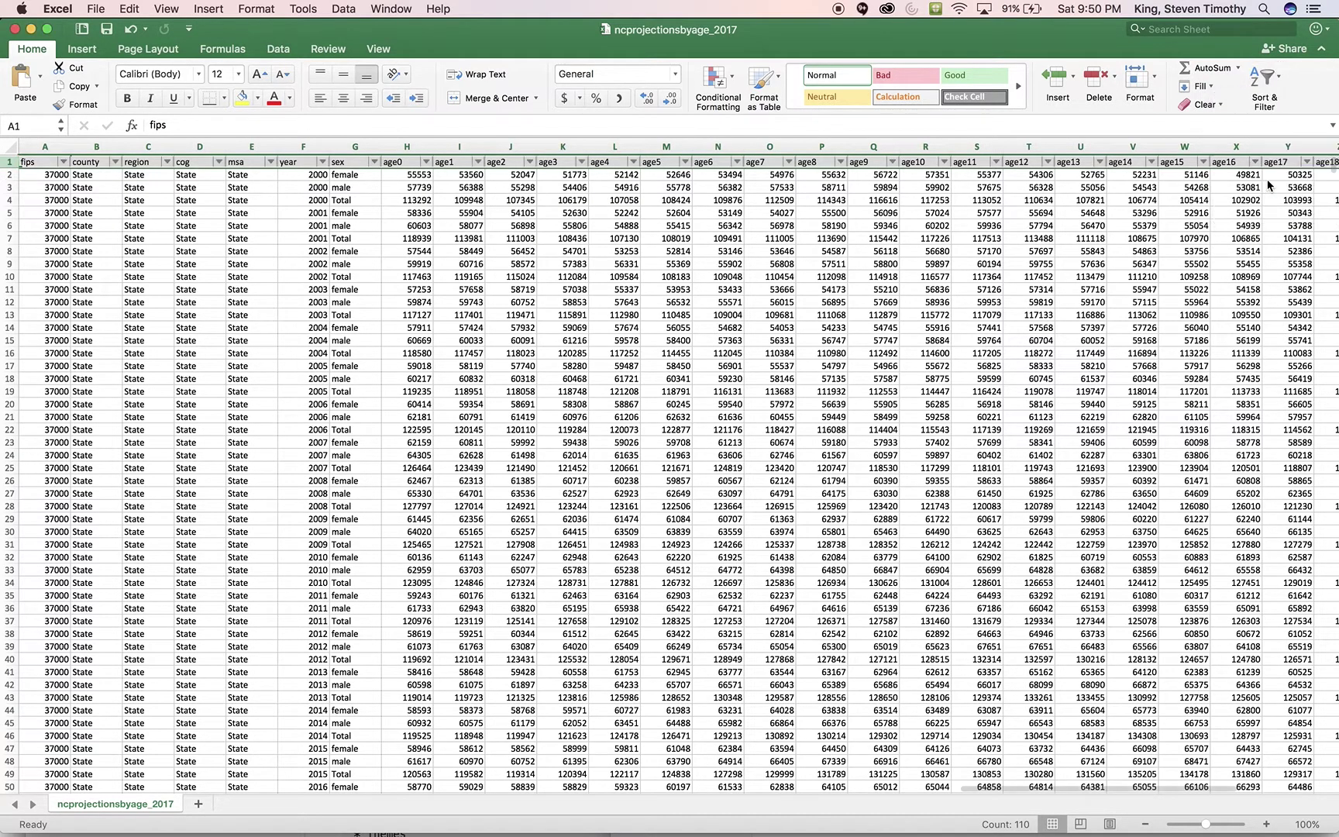
{"action": "scroll", "coordinate": [1266, 179], "scroll_direction": "right", "scroll_amount": 20}
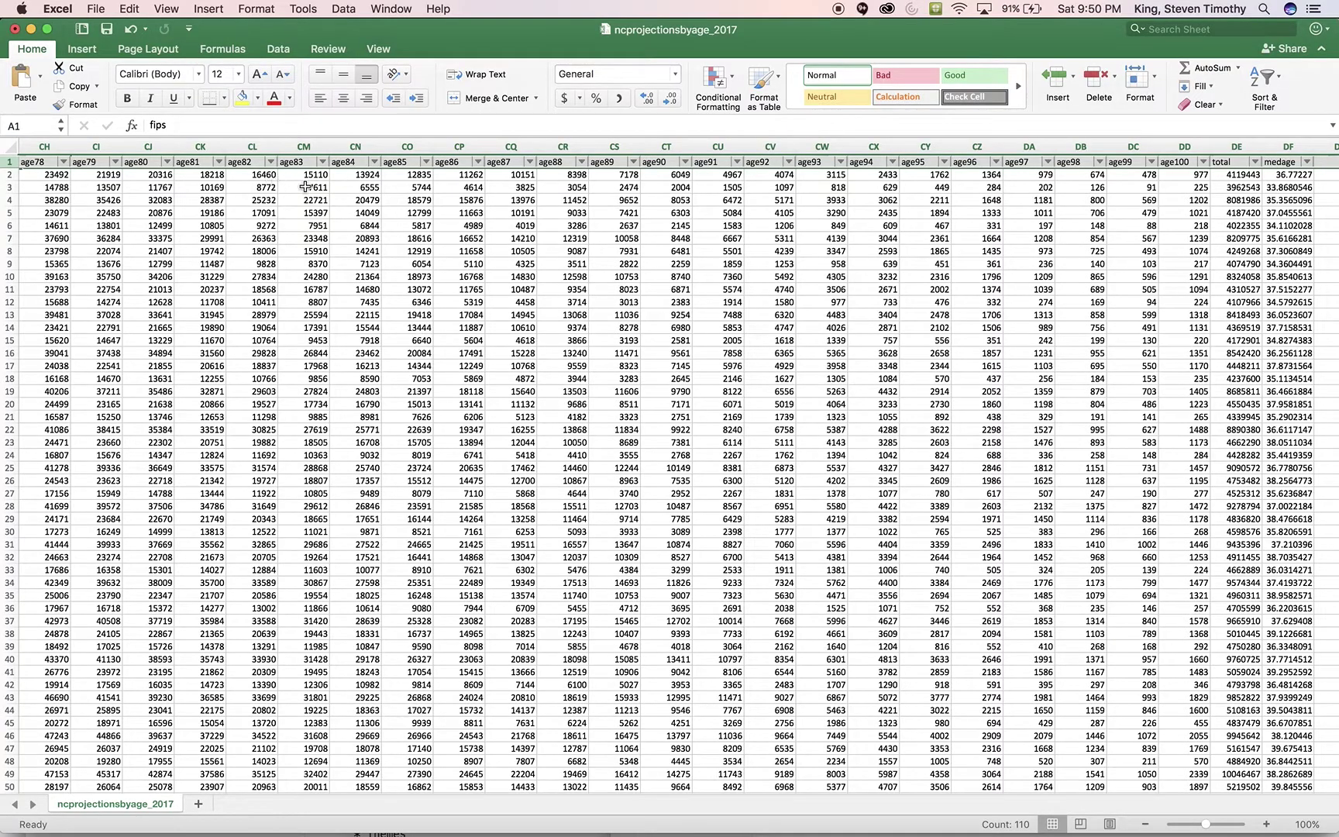
{"action": "scroll", "coordinate": [354, 186], "scroll_direction": "left", "scroll_amount": 20}
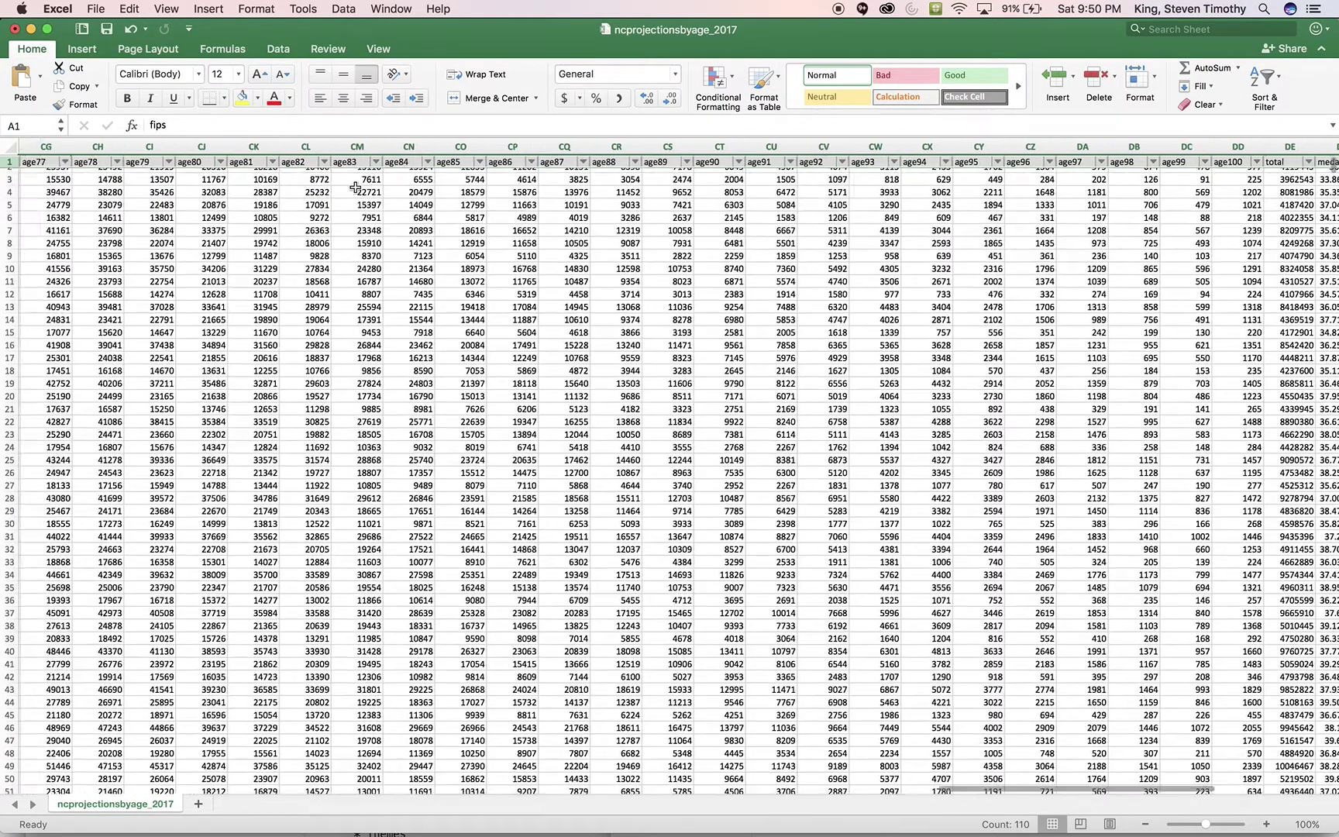
{"action": "scroll", "coordinate": [354, 187], "scroll_direction": "left", "scroll_amount": 20}
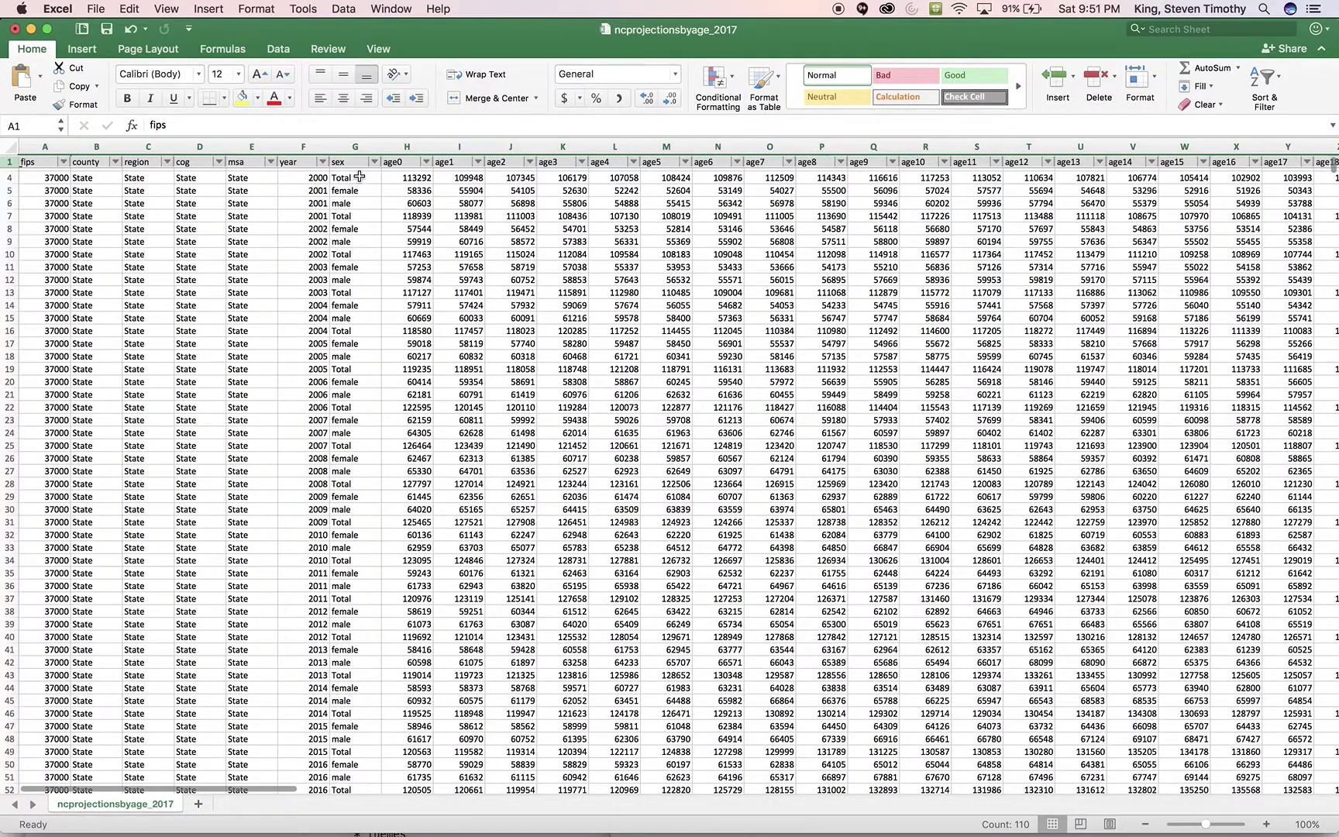
Examine the year column down through the State rows and into the Alamance county rows.
{"action": "left_click", "coordinate": [301, 191]}
{"action": "left_click", "coordinate": [307, 178]}
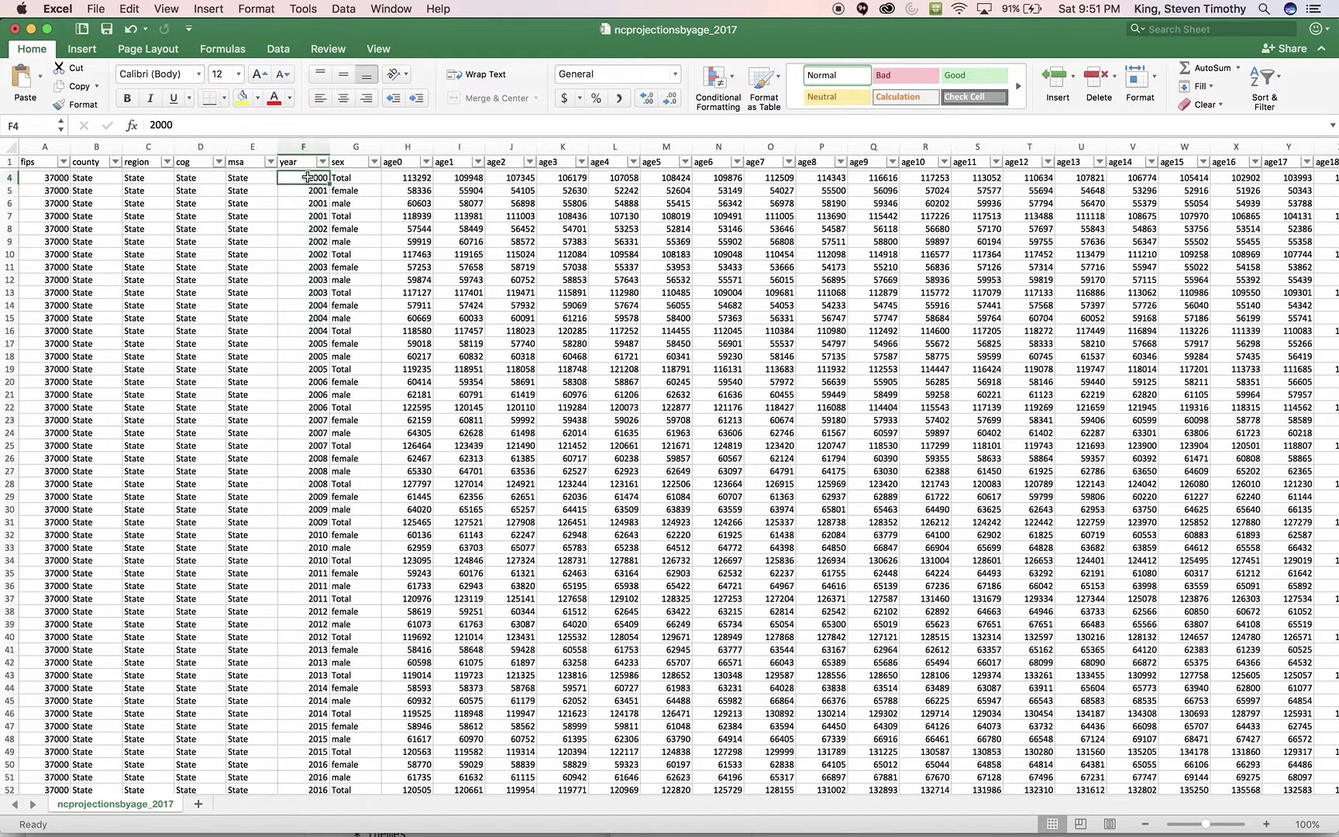
{"action": "left_click", "coordinate": [304, 687]}
{"action": "scroll", "coordinate": [303, 687], "scroll_direction": "down", "scroll_amount": 10}
{"action": "scroll", "coordinate": [303, 687], "scroll_direction": "down", "scroll_amount": 5}
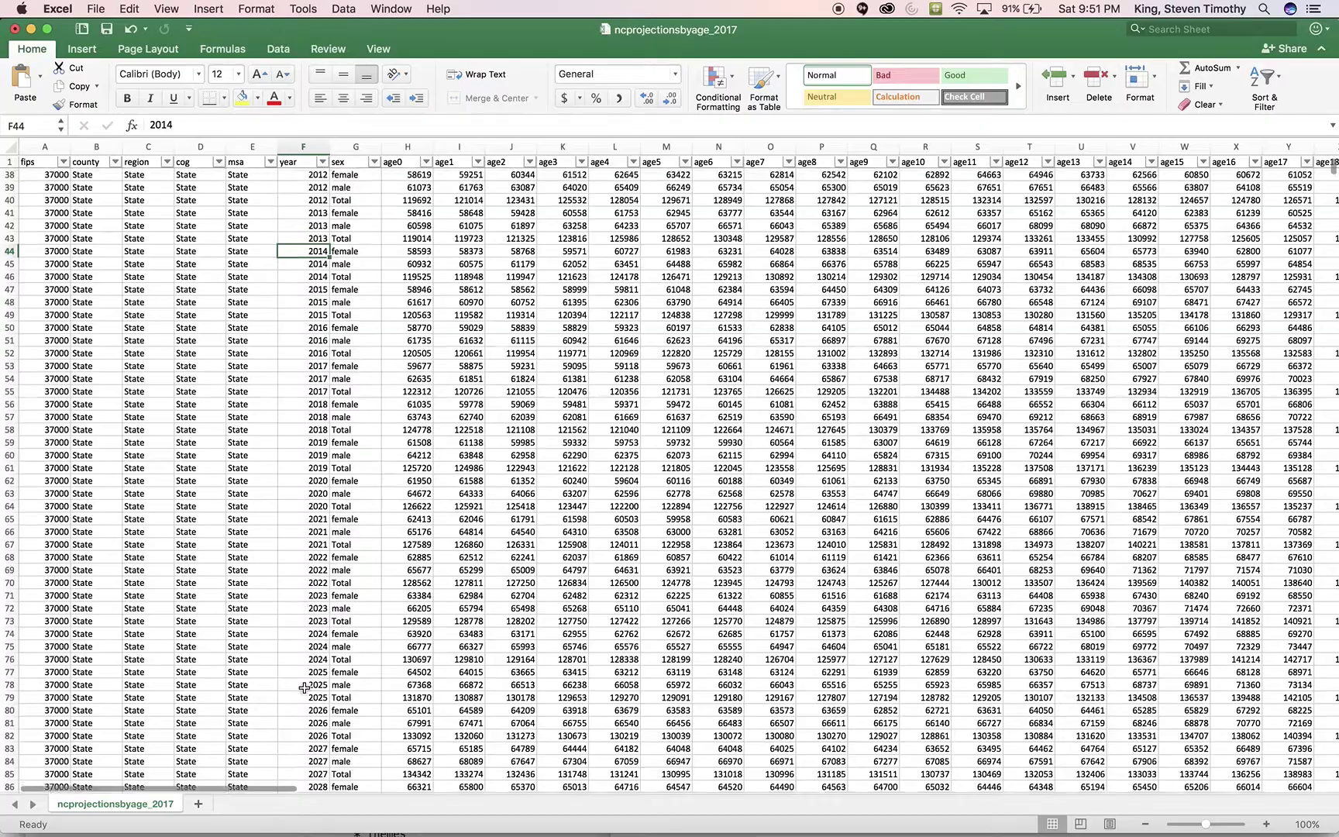
{"action": "left_click", "coordinate": [304, 690]}
{"action": "scroll", "coordinate": [303, 692], "scroll_direction": "down", "scroll_amount": 8}
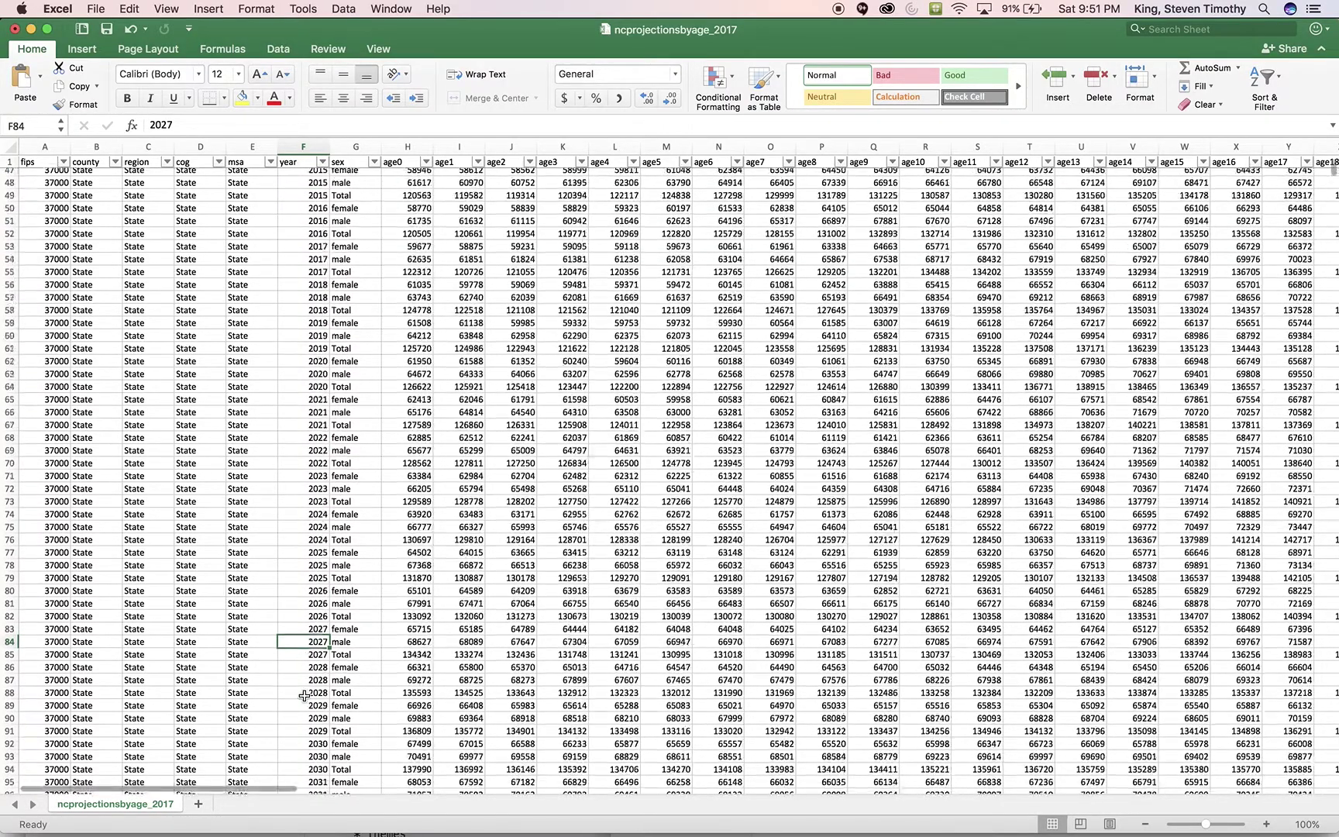
{"action": "left_click", "coordinate": [304, 695]}
{"action": "scroll", "coordinate": [304, 695], "scroll_direction": "down", "scroll_amount": 10}
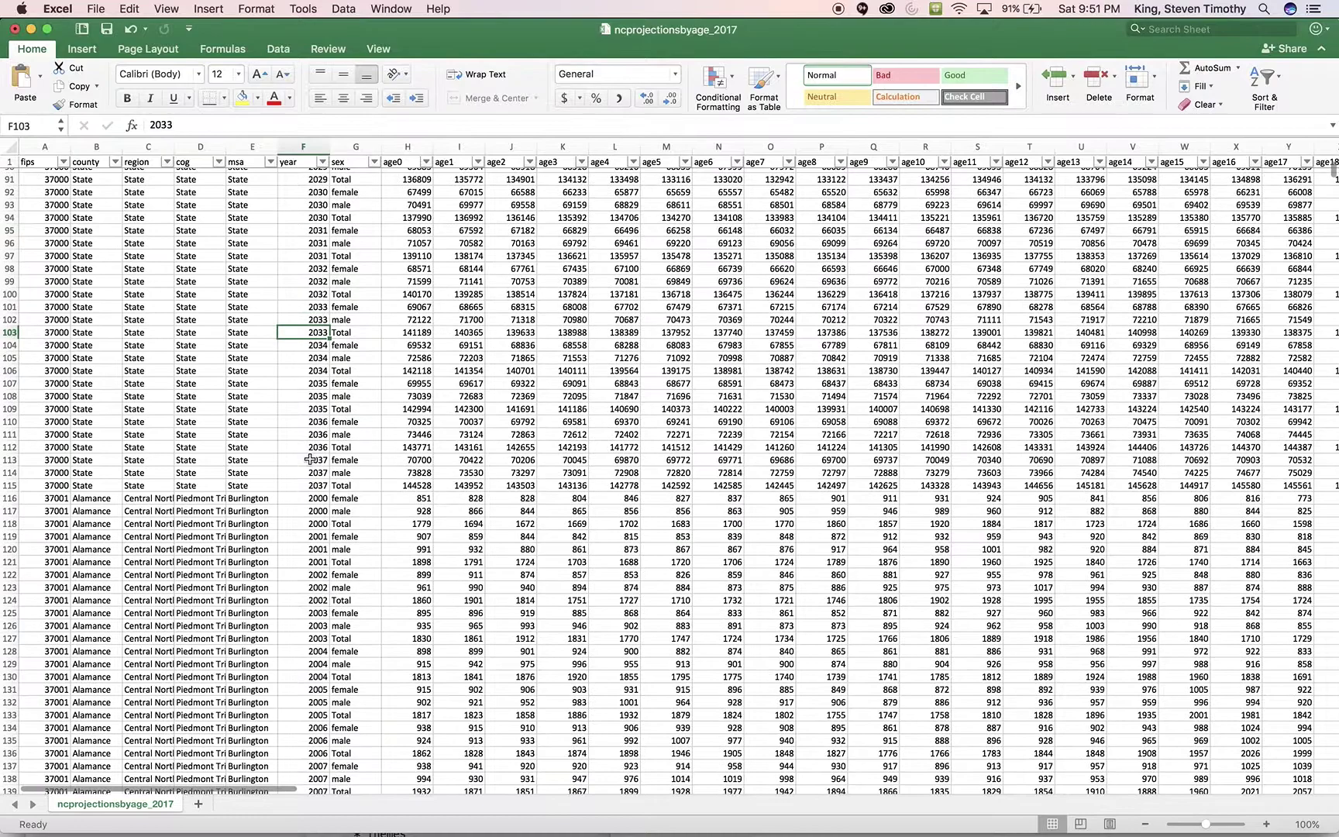
{"action": "left_click", "coordinate": [312, 485]}
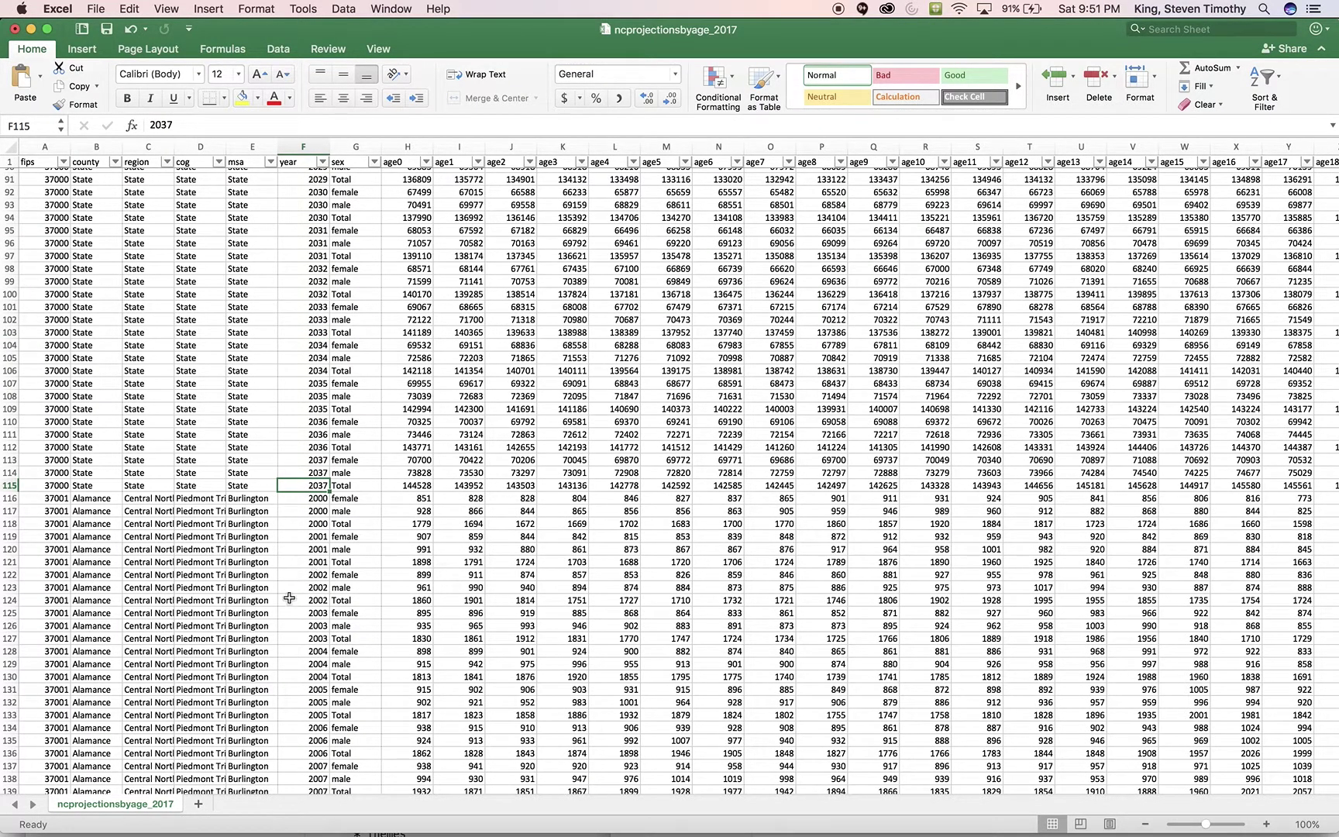
{"action": "scroll", "coordinate": [287, 489], "scroll_direction": "down", "scroll_amount": 6}
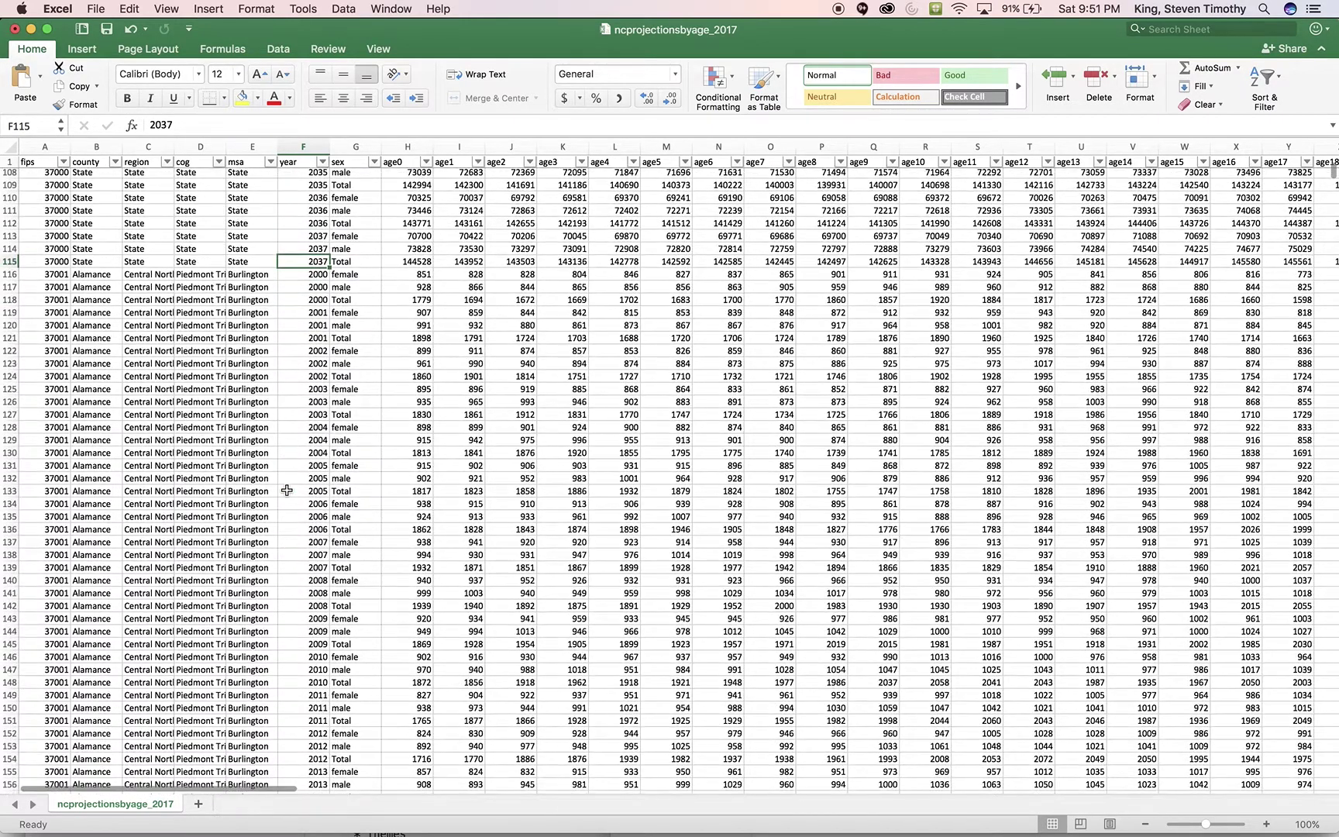
Hide the age0 through age100 columns of the population projections sheet, leaving sex directly beside total and medage.
{"action": "scroll", "coordinate": [249, 325], "scroll_direction": "up", "scroll_amount": 9}
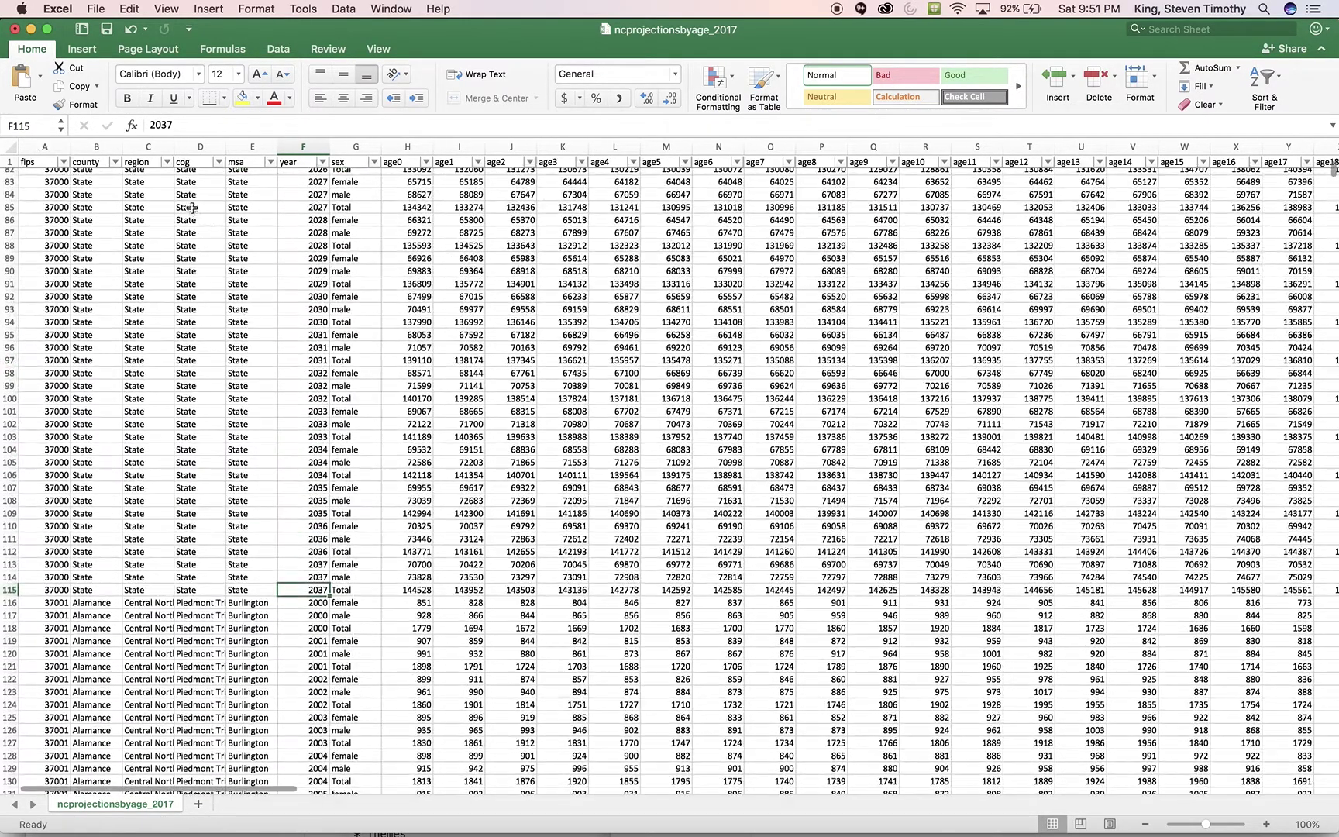
{"action": "scroll", "coordinate": [166, 407], "scroll_direction": "down", "scroll_amount": 15}
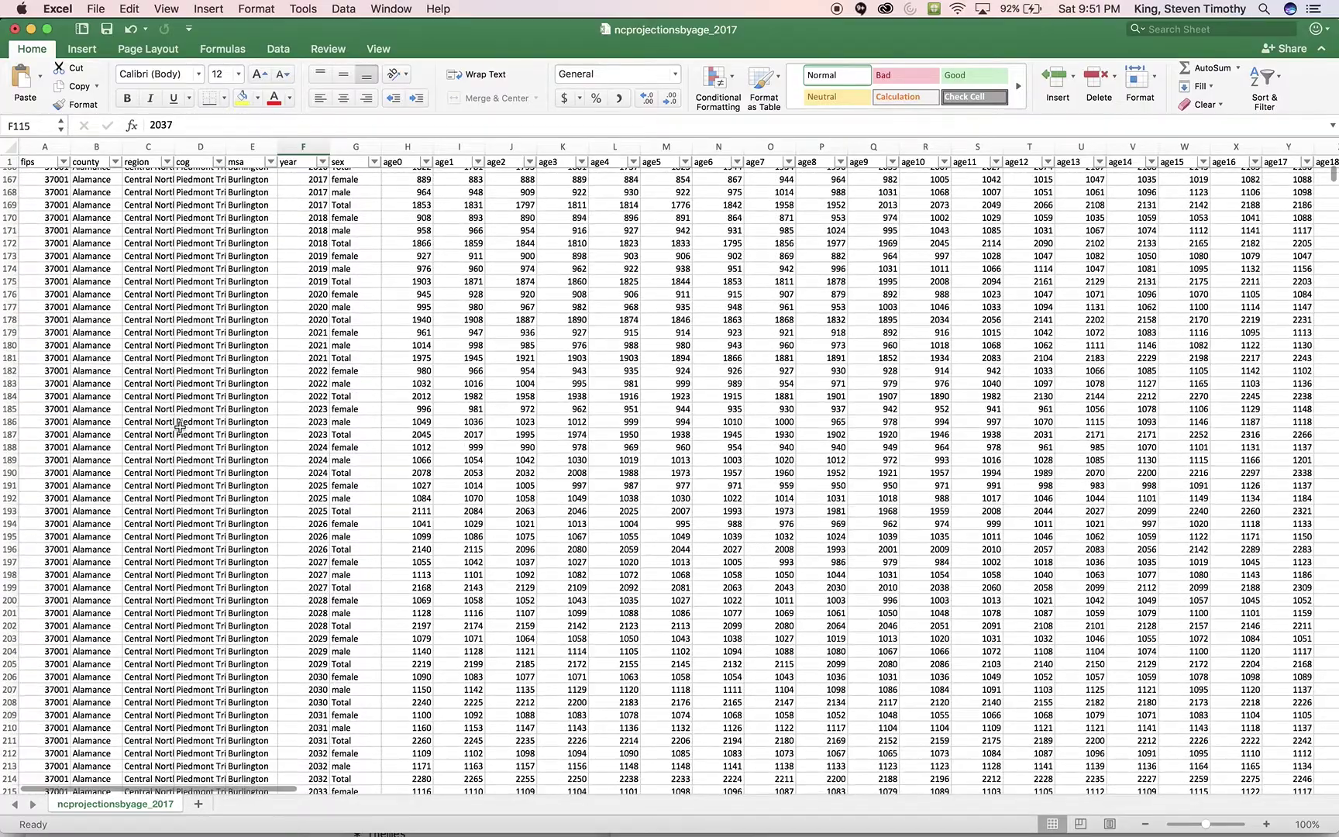
{"action": "scroll", "coordinate": [180, 427], "scroll_direction": "up", "scroll_amount": 20}
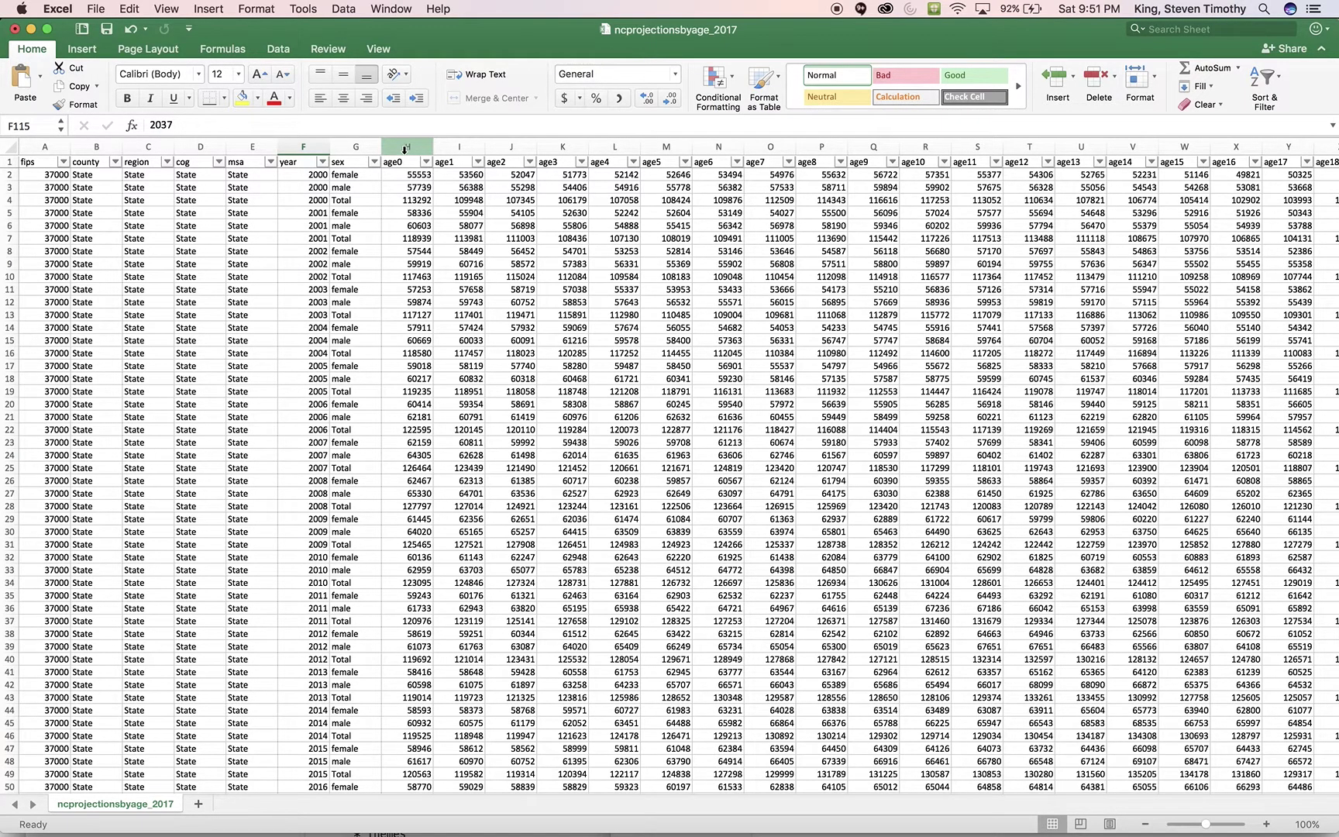
{"action": "left_click", "coordinate": [407, 146]}
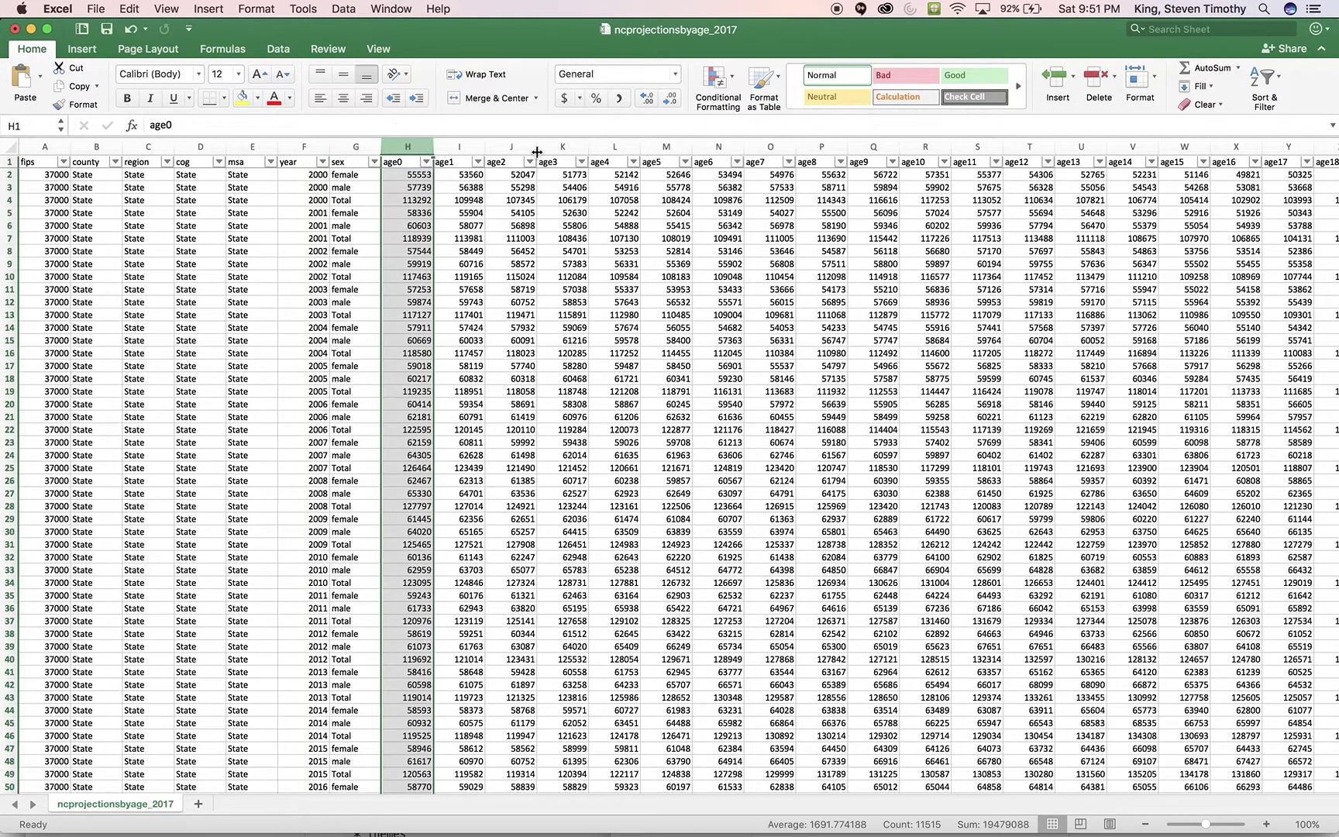
{"action": "scroll", "coordinate": [684, 208], "scroll_direction": "right", "scroll_amount": 10}
{"action": "scroll", "coordinate": [685, 207], "scroll_direction": "right", "scroll_amount": 15}
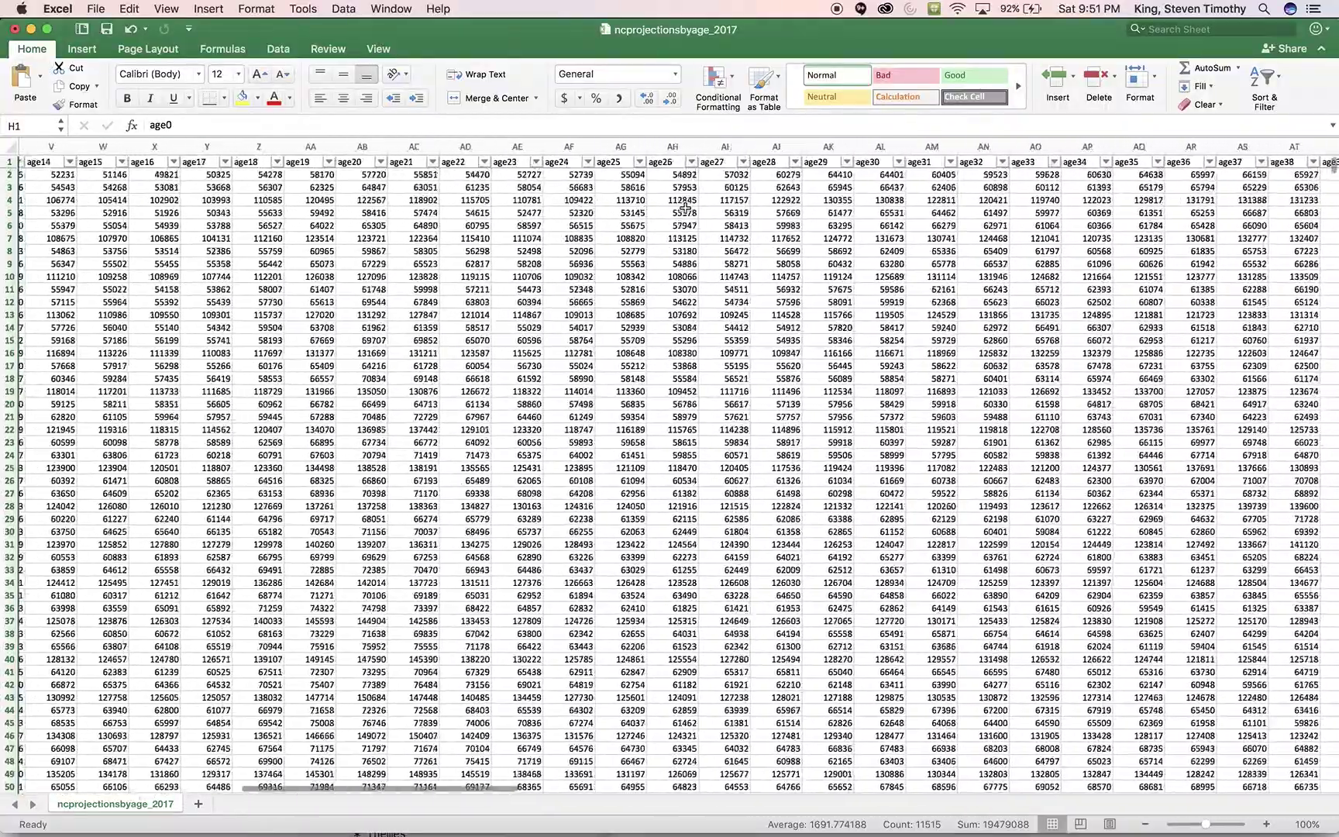
{"action": "scroll", "coordinate": [685, 208], "scroll_direction": "right", "scroll_amount": 10}
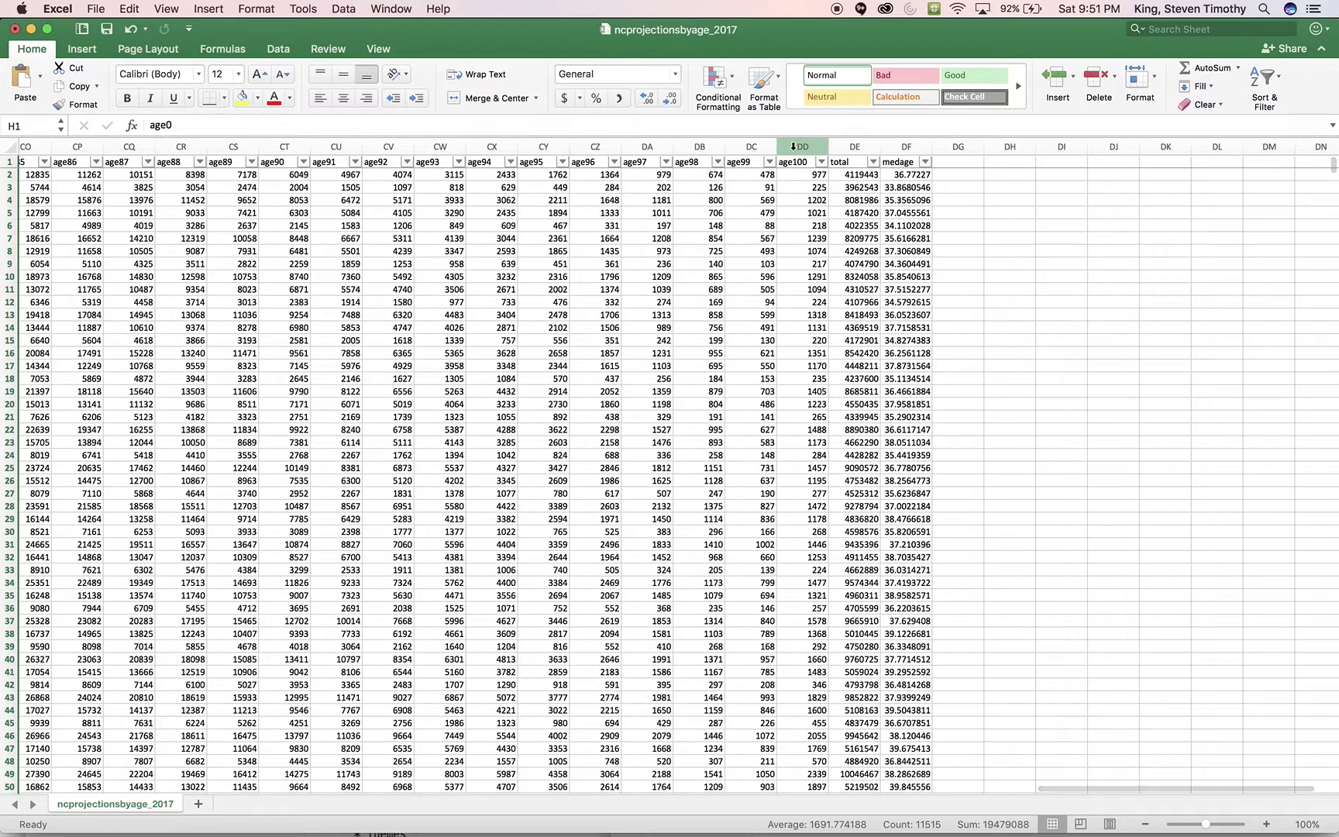
{"action": "left_click", "coordinate": [794, 146], "text": "shift"}
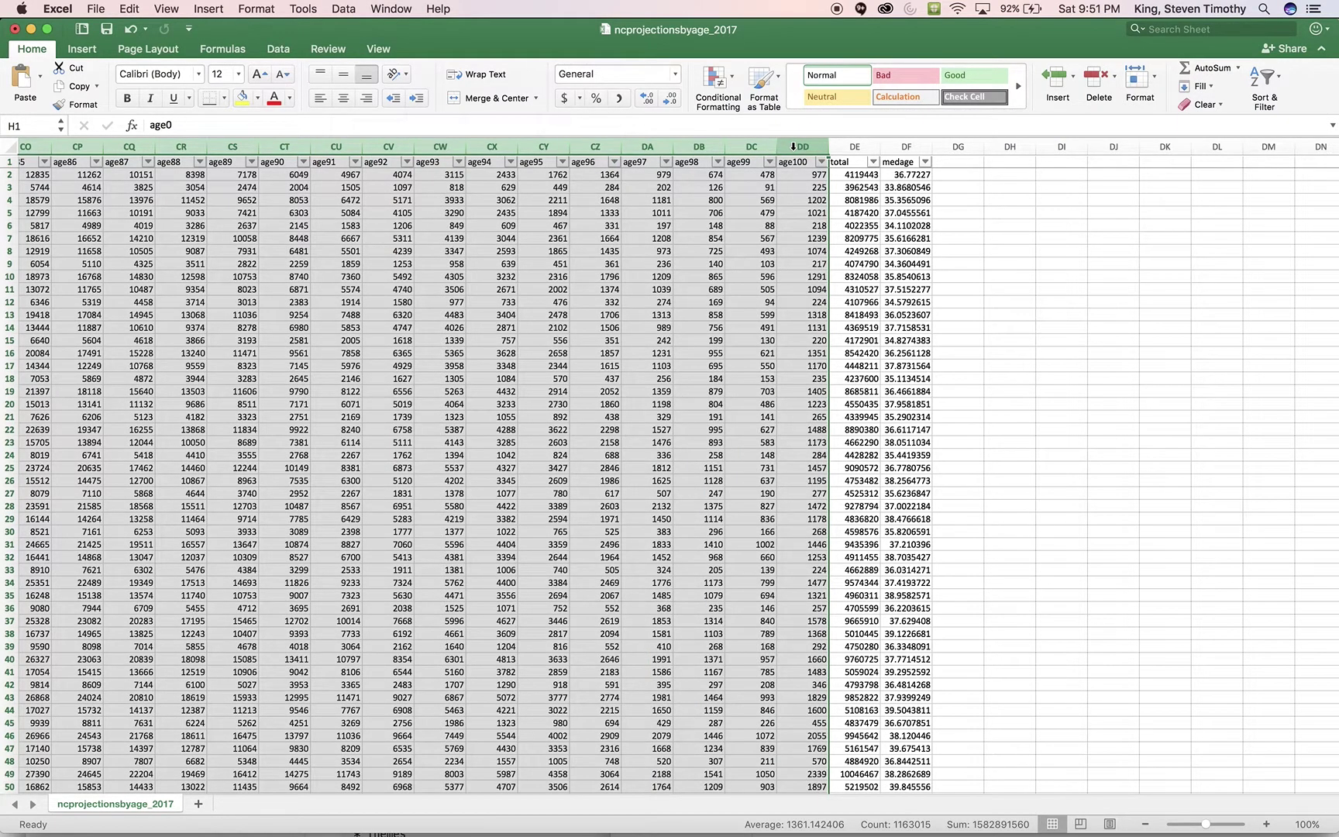
{"action": "right_click", "coordinate": [792, 146]}
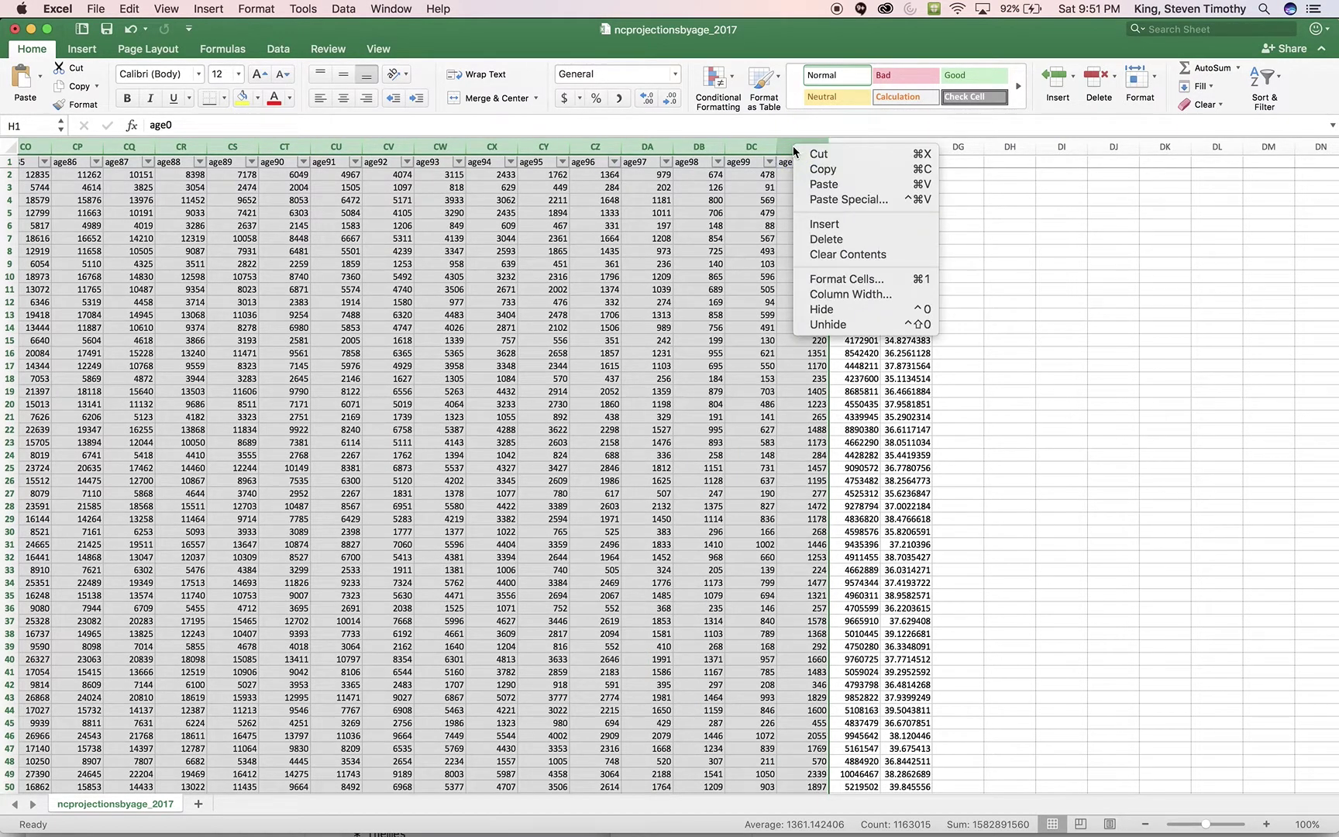
{"action": "left_click", "coordinate": [820, 309]}
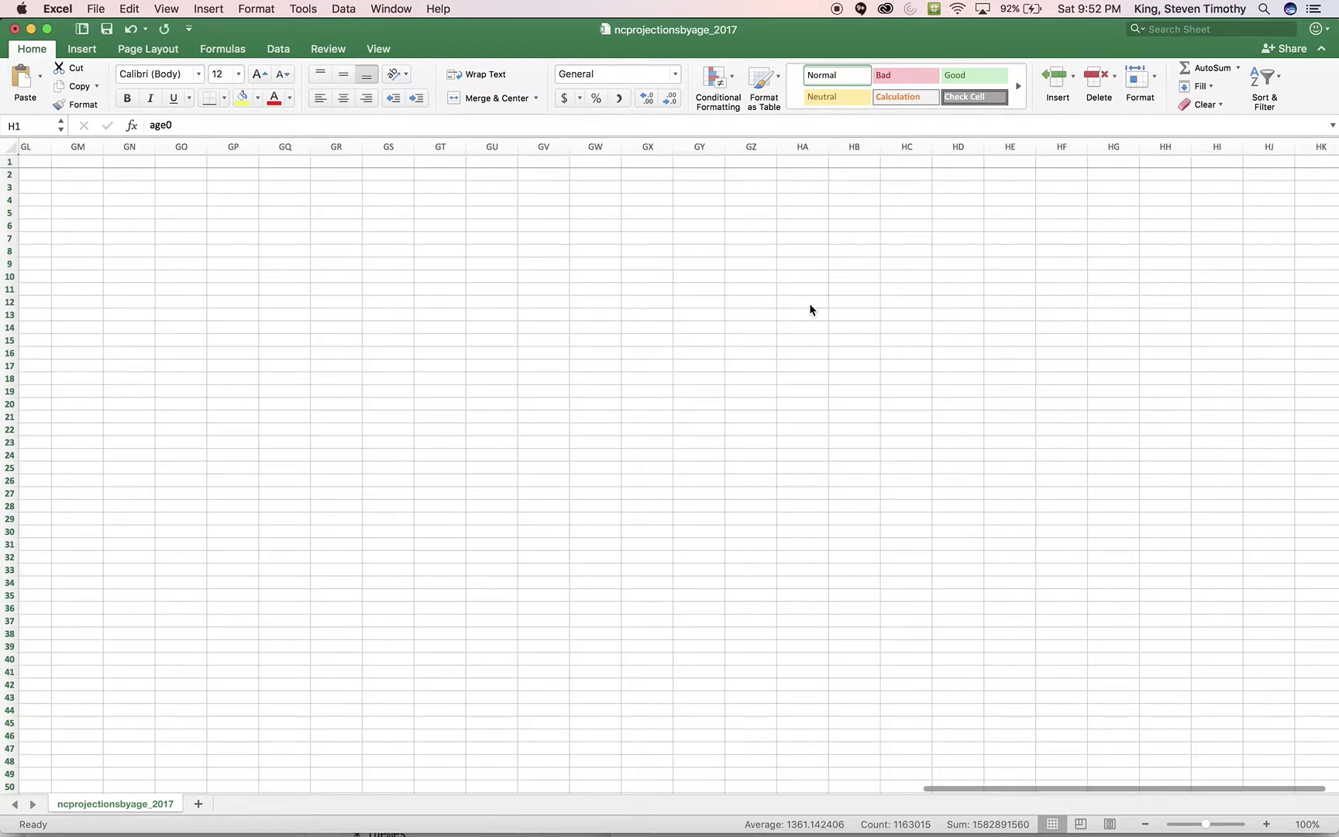
{"action": "scroll", "coordinate": [417, 283], "scroll_direction": "left", "scroll_amount": 20}
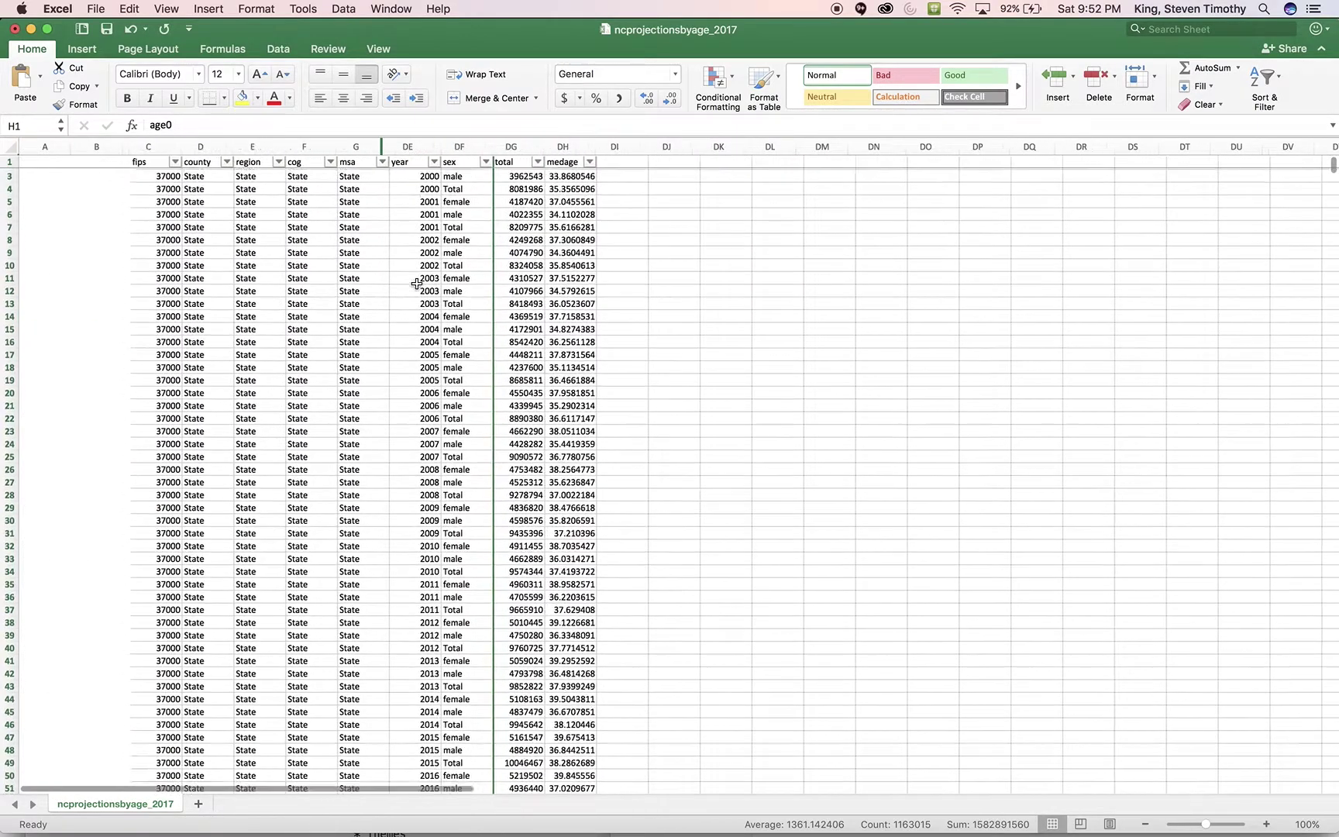
{"action": "scroll", "coordinate": [417, 284], "scroll_direction": "up", "scroll_amount": 2}
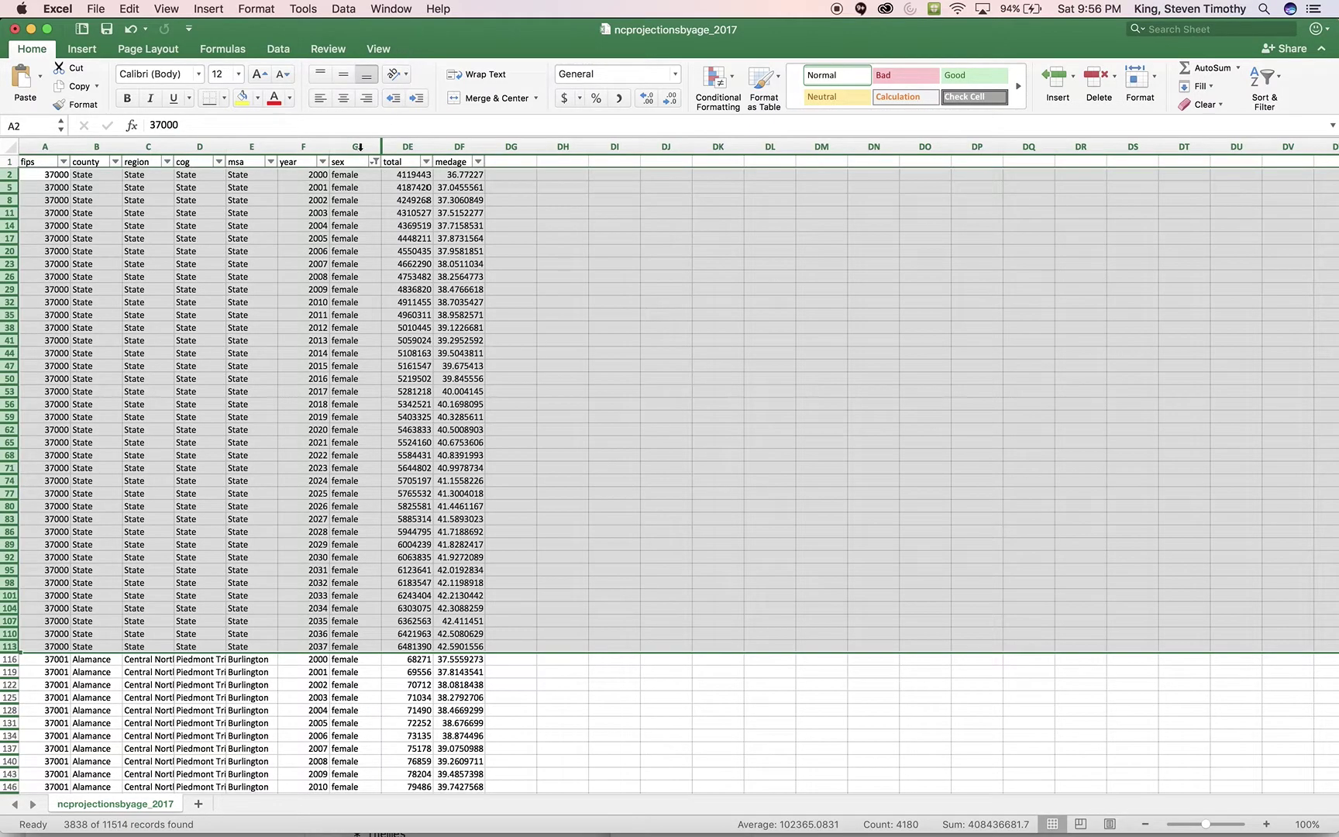
Change the sex column filter from female to only the Total rows.
{"action": "scroll", "coordinate": [275, 315], "scroll_direction": "down", "scroll_amount": 12}
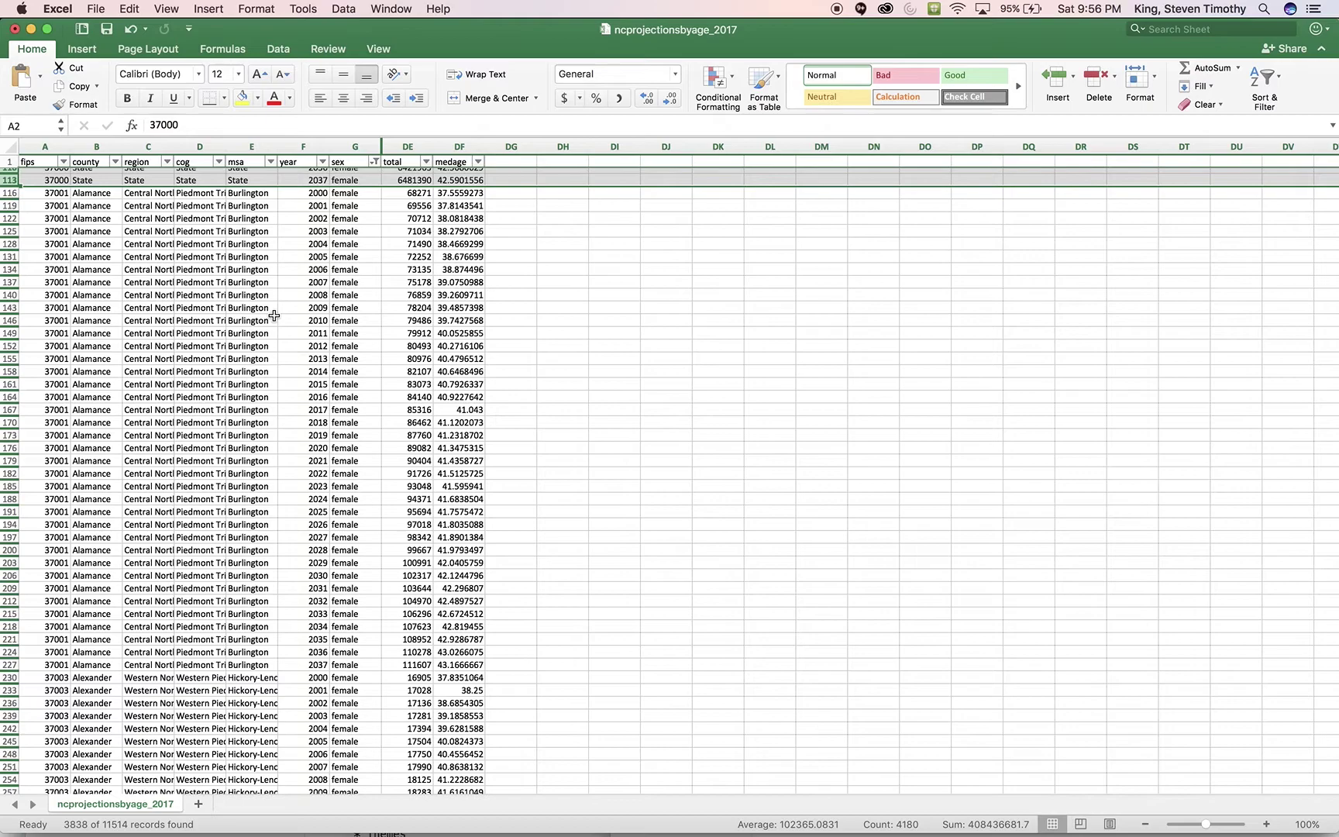
{"action": "scroll", "coordinate": [275, 315], "scroll_direction": "up", "scroll_amount": 12}
{"action": "left_click", "coordinate": [337, 226]}
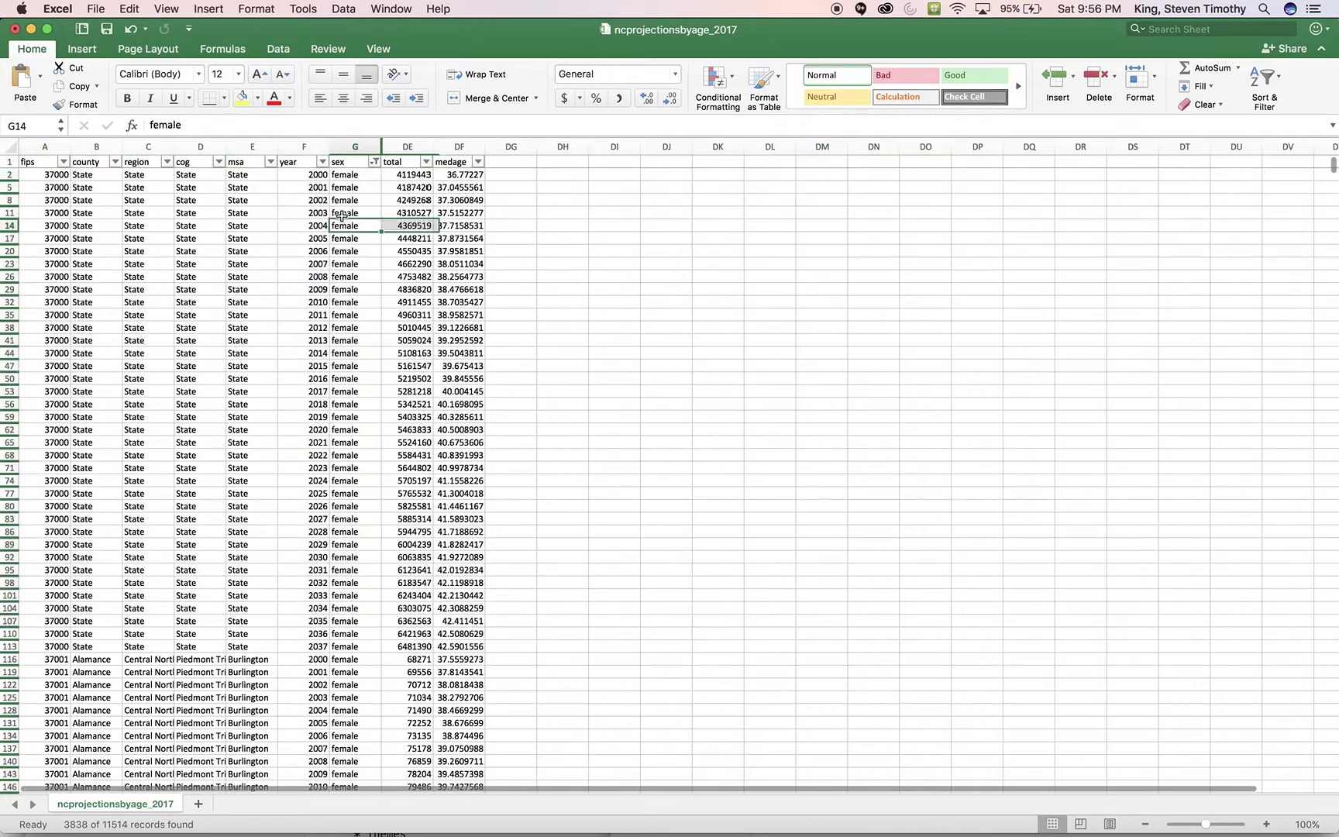
{"action": "left_click", "coordinate": [355, 161]}
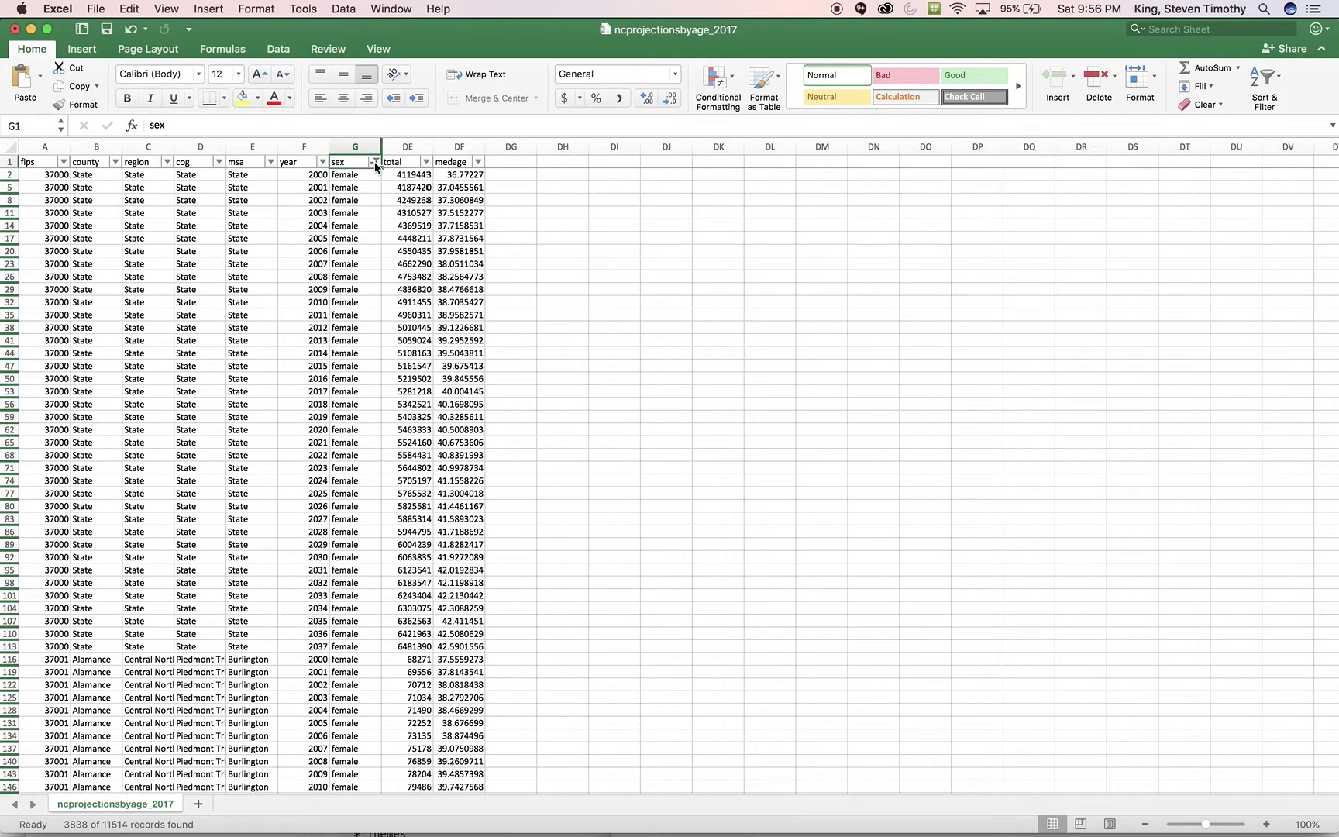
{"action": "left_click", "coordinate": [374, 161]}
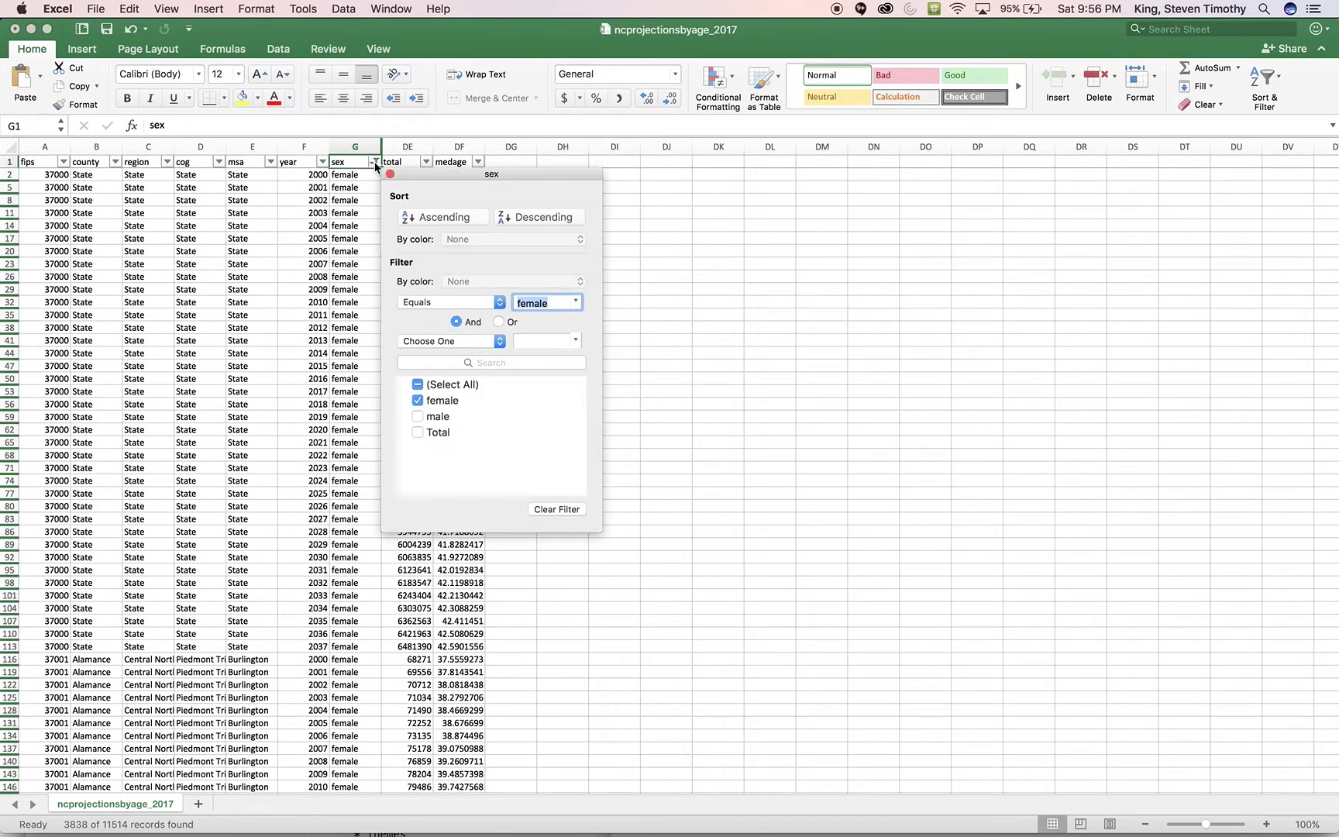
{"action": "left_click", "coordinate": [417, 401]}
{"action": "left_click", "coordinate": [417, 432]}
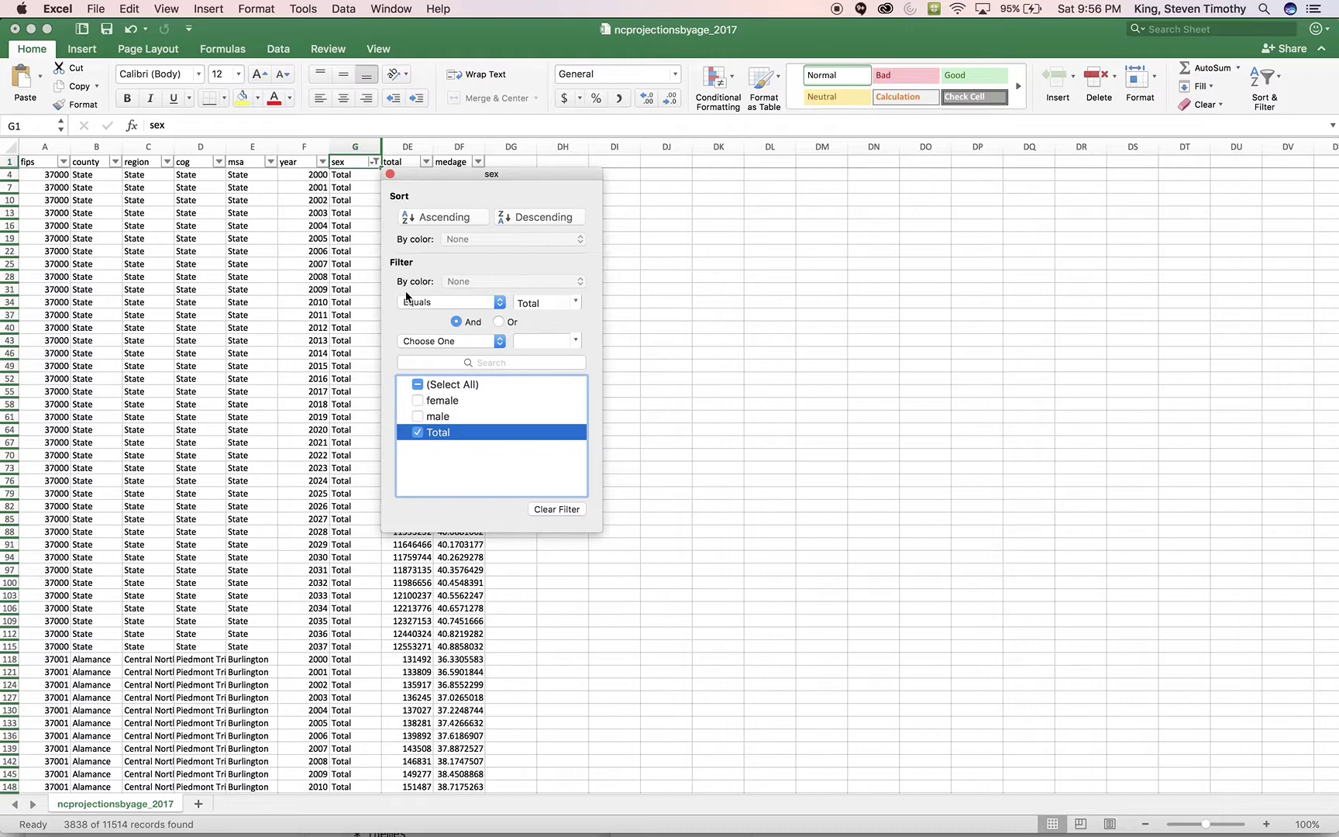
{"action": "left_click", "coordinate": [389, 174]}
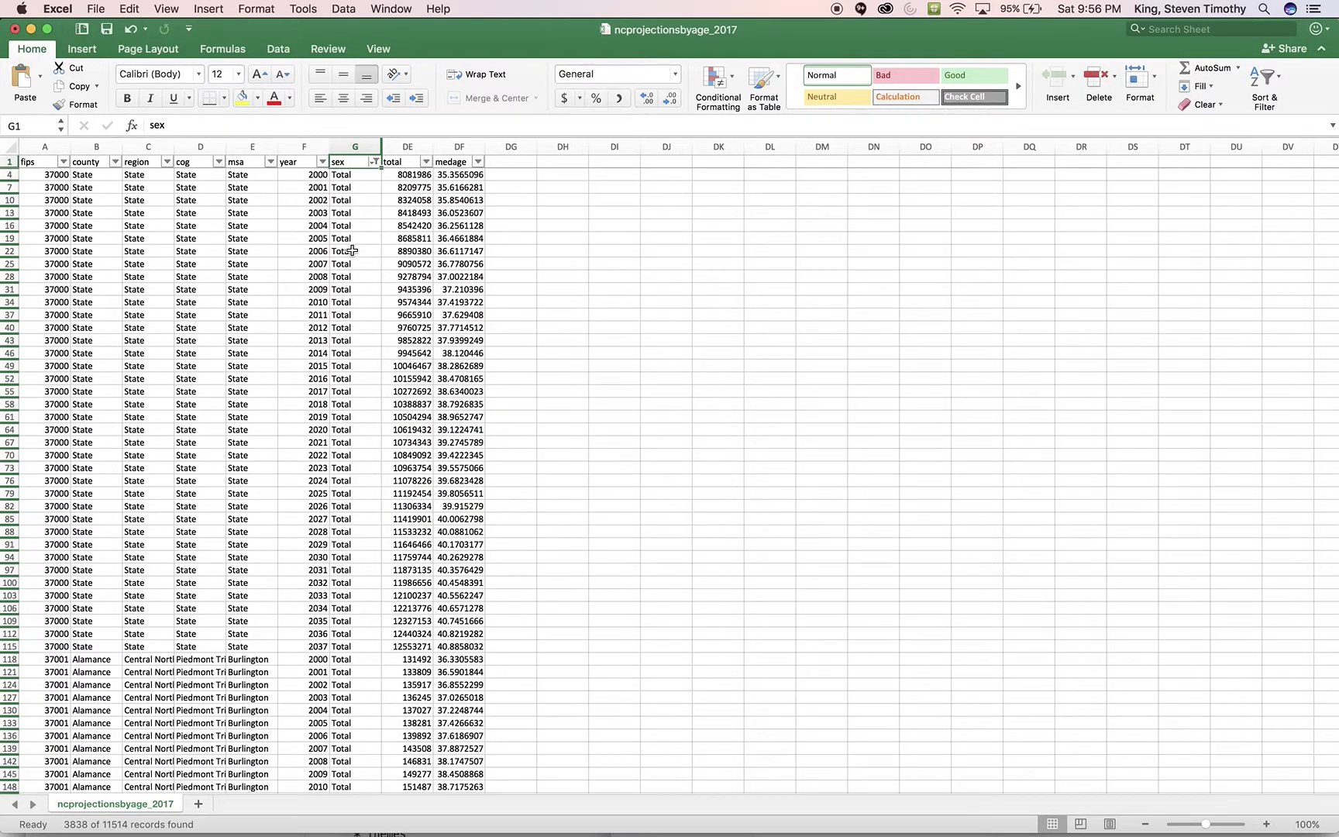
Filter the msa column to show only the State rows.
{"action": "scroll", "coordinate": [353, 251], "scroll_direction": "down", "scroll_amount": 3}
{"action": "scroll", "coordinate": [352, 251], "scroll_direction": "up", "scroll_amount": 3}
{"action": "left_click", "coordinate": [11, 175]}
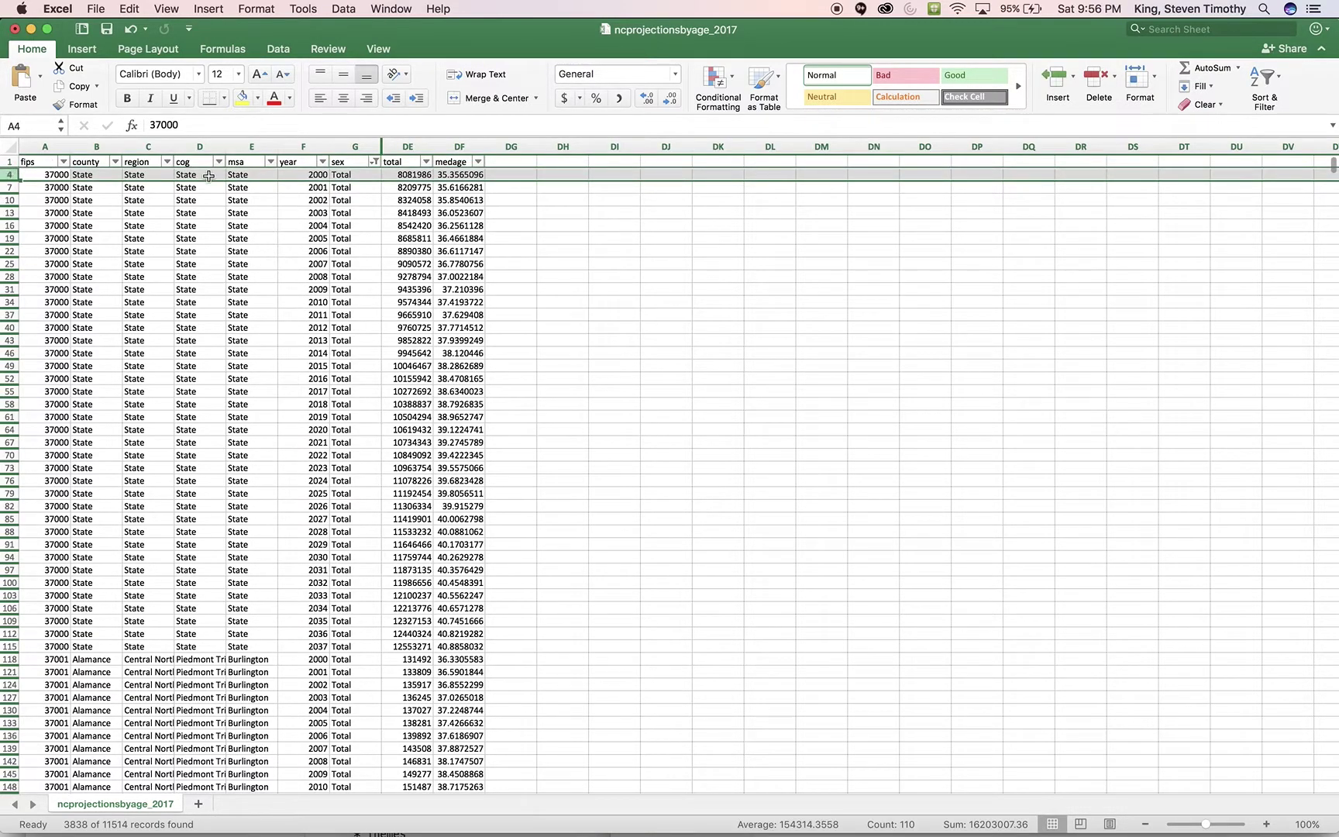
{"action": "left_click", "coordinate": [270, 162]}
{"action": "left_click", "coordinate": [314, 346]}
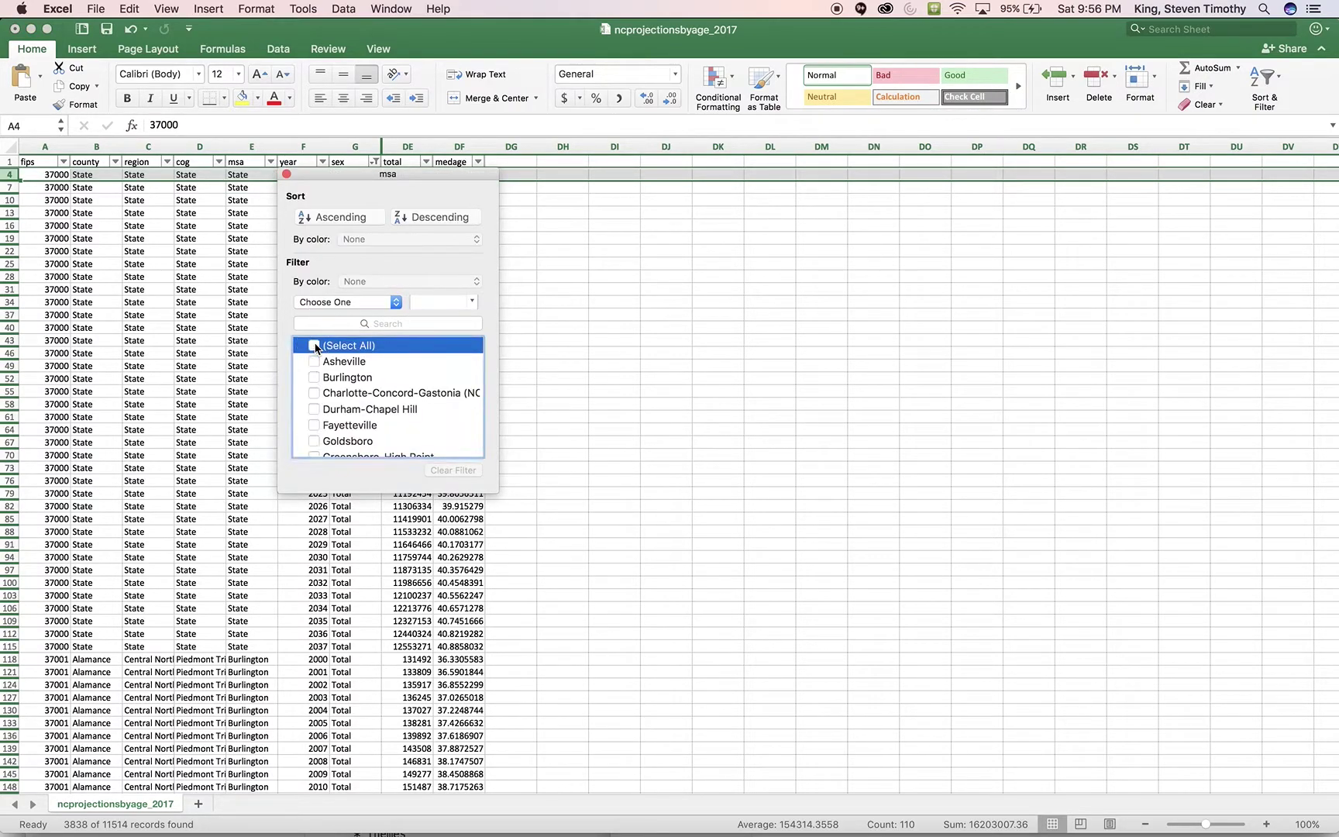
{"action": "scroll", "coordinate": [326, 408], "scroll_direction": "down", "scroll_amount": 10}
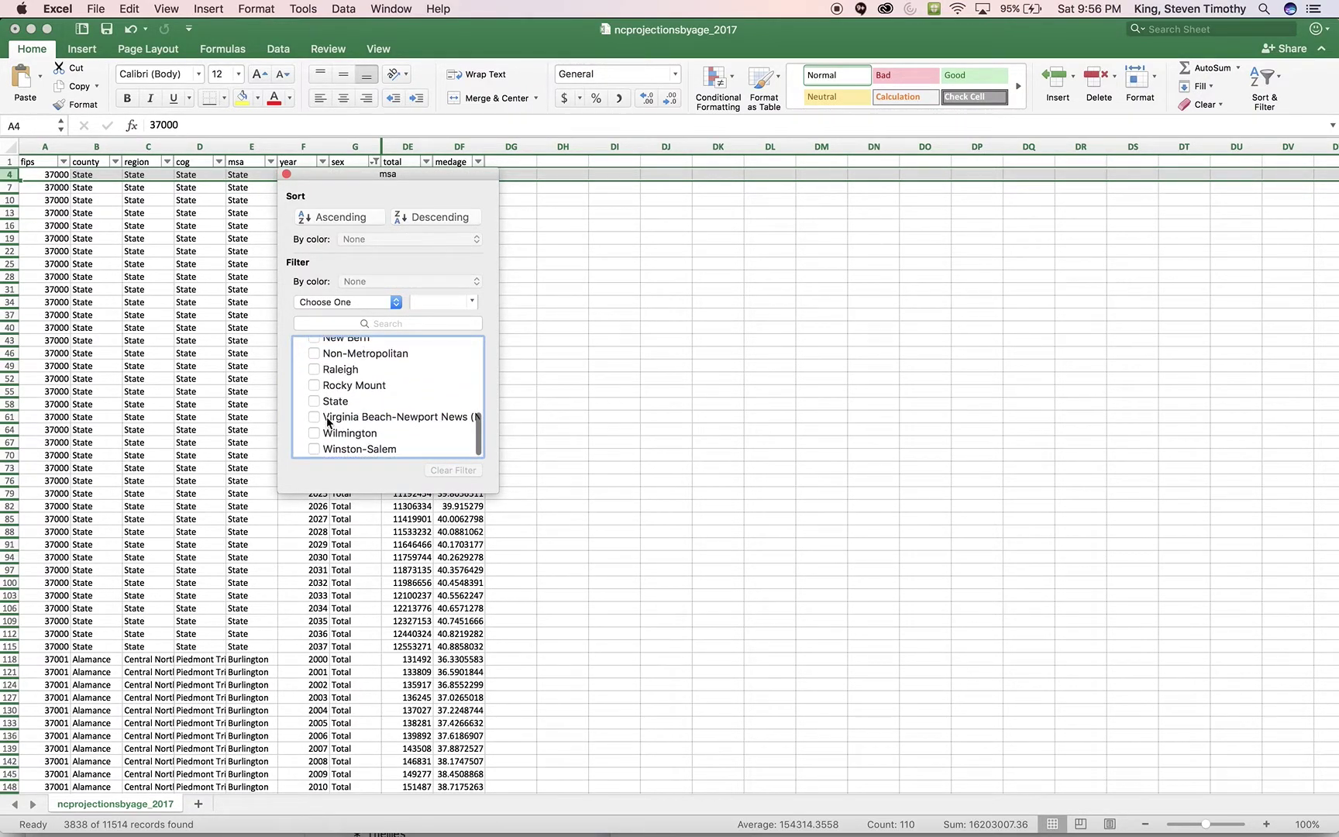
{"action": "left_click", "coordinate": [314, 401]}
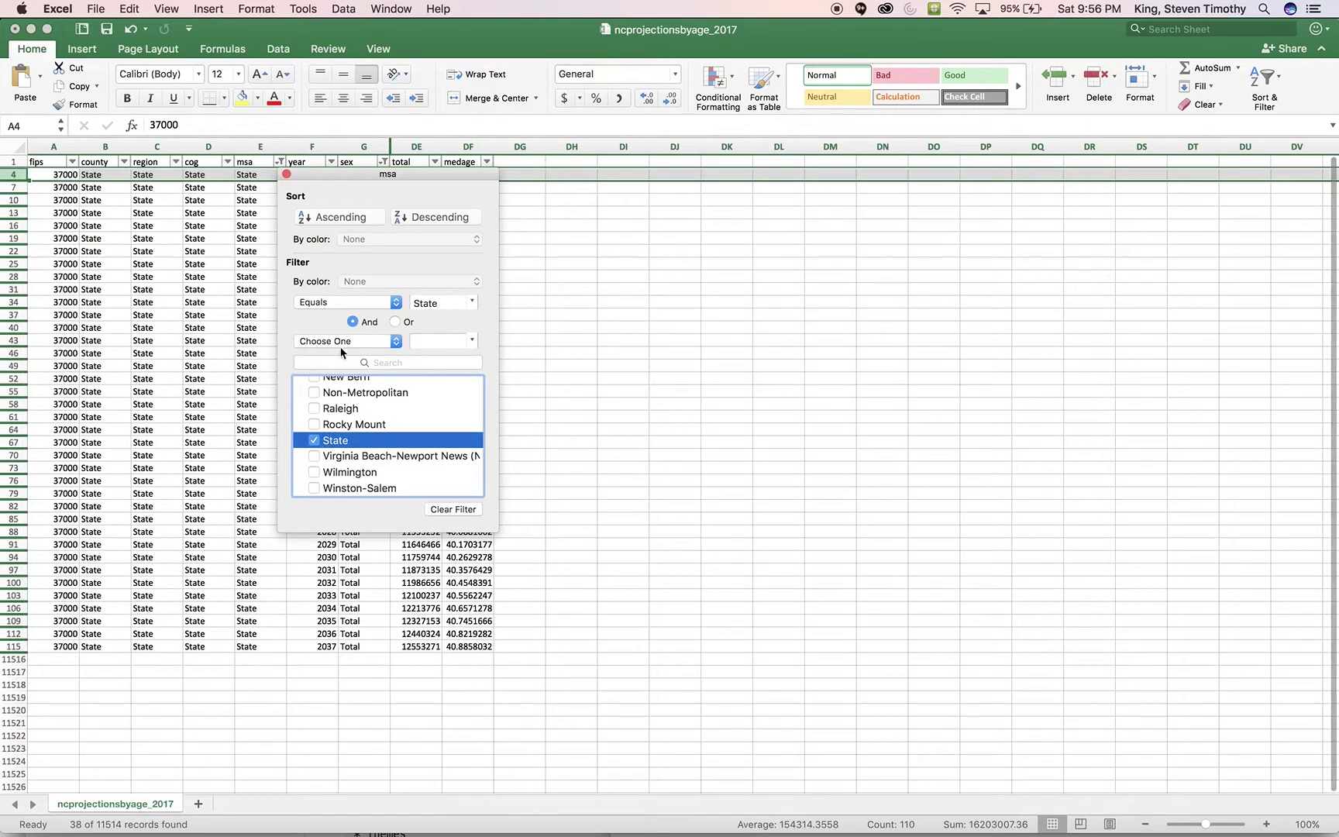
{"action": "left_click", "coordinate": [287, 175]}
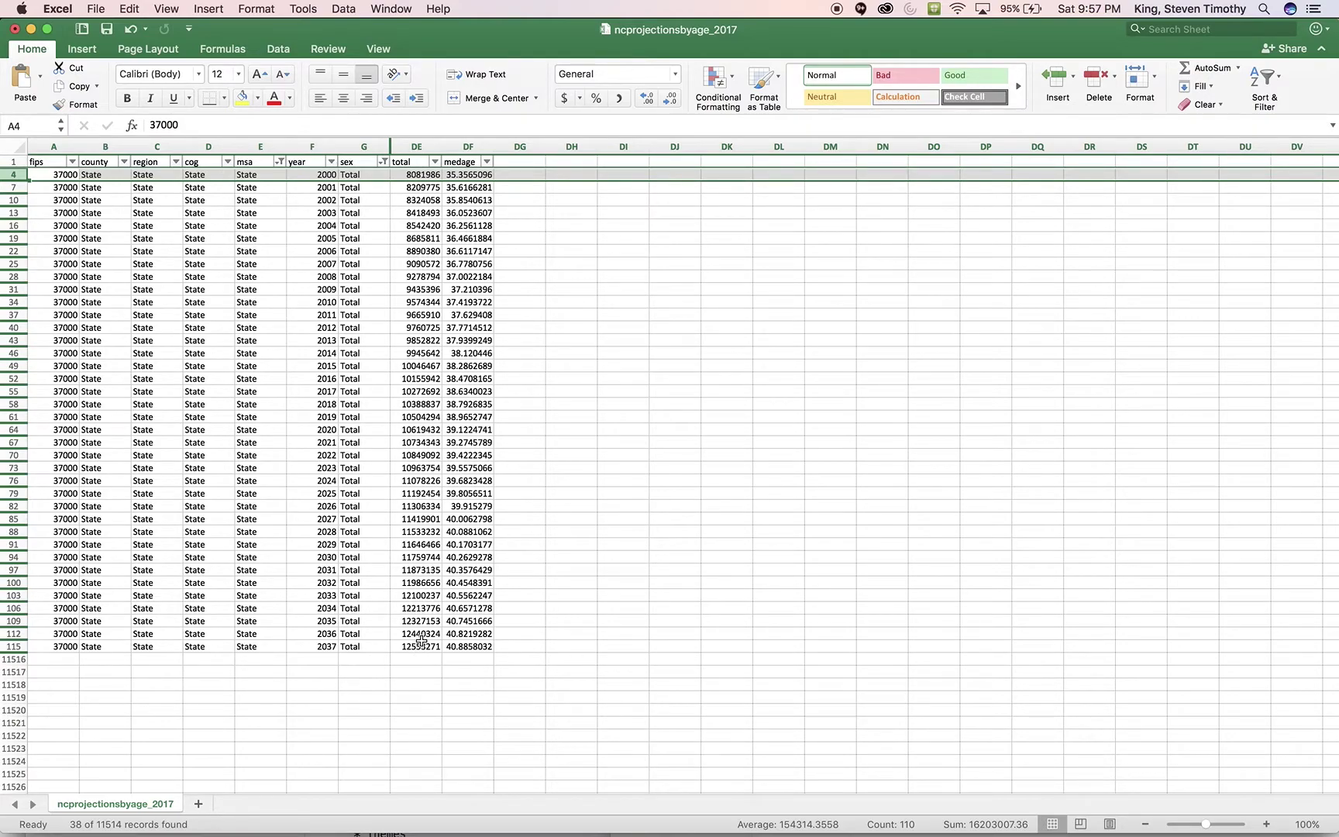
Copy the filtered year and total columns into columns A and B of a new sheet.
{"action": "left_click", "coordinate": [314, 146]}
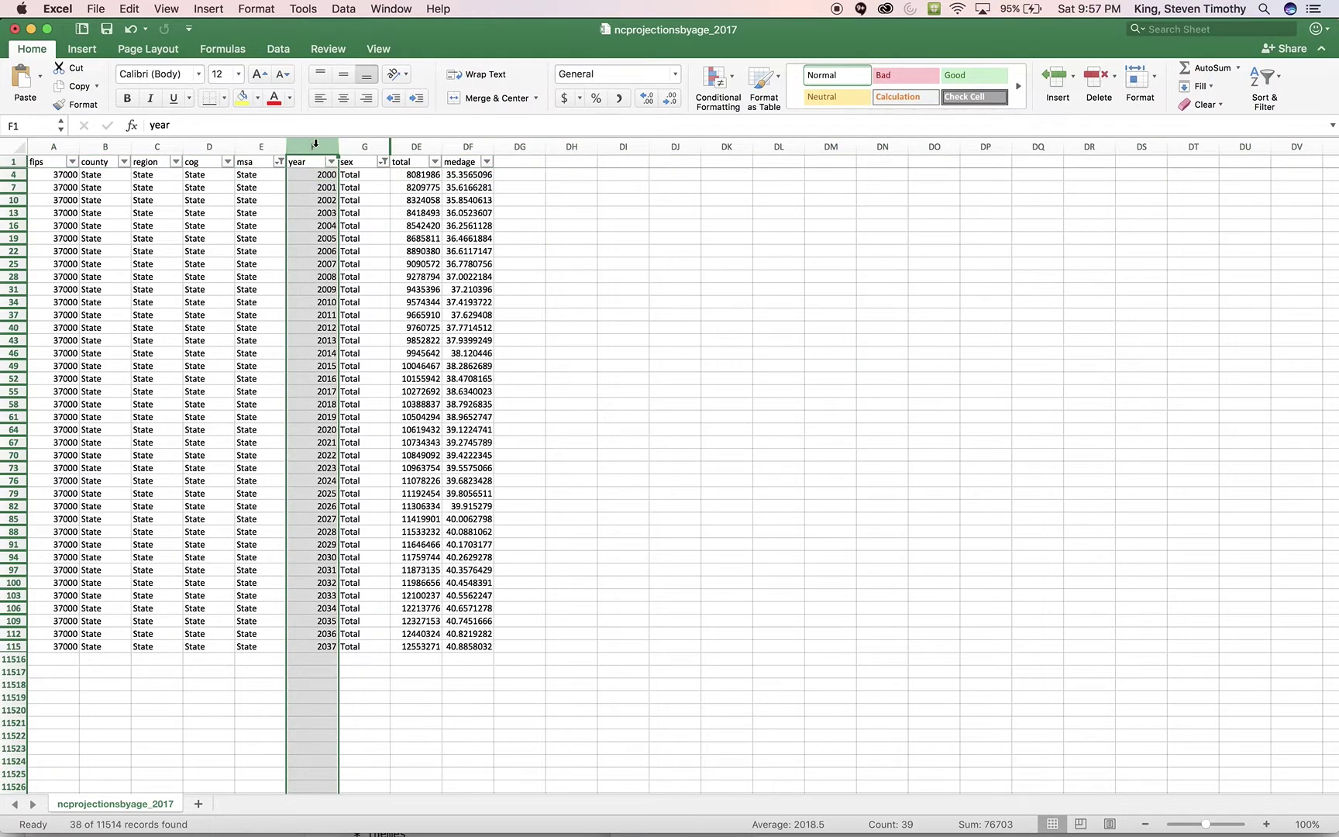
{"action": "left_click", "coordinate": [416, 147], "text": "super"}
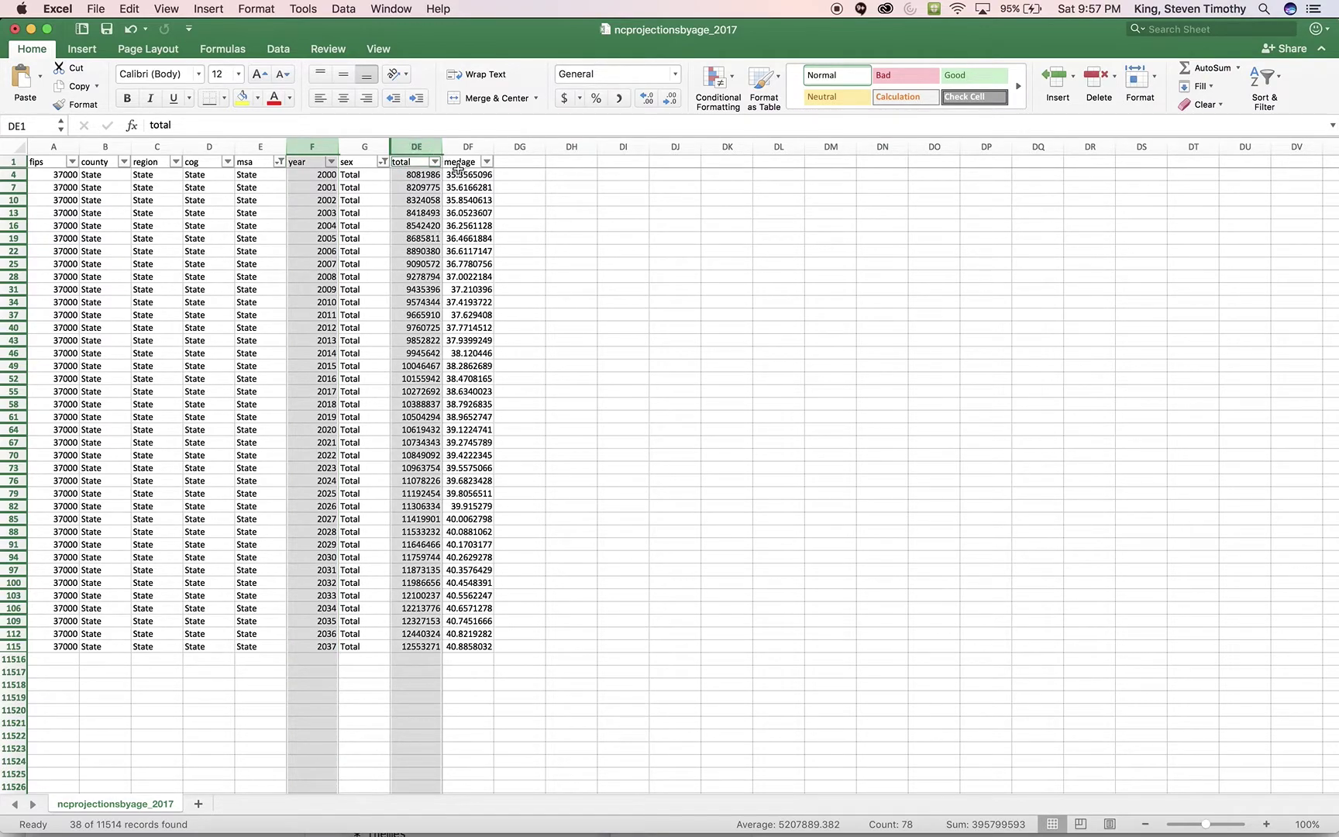
{"action": "key", "text": "super+c"}
{"action": "left_click", "coordinate": [199, 806]}
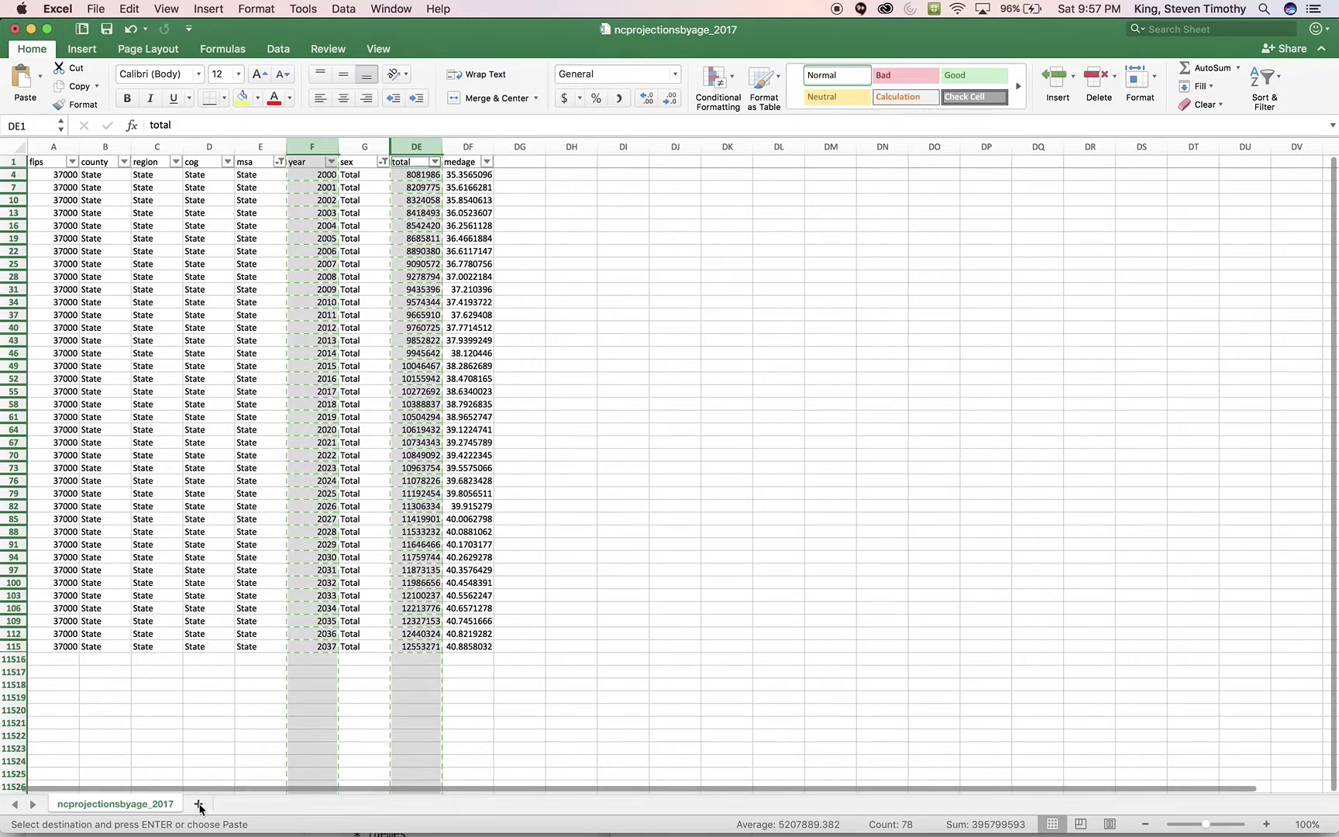
{"action": "left_click", "coordinate": [99, 148]}
{"action": "key", "text": "super+v"}
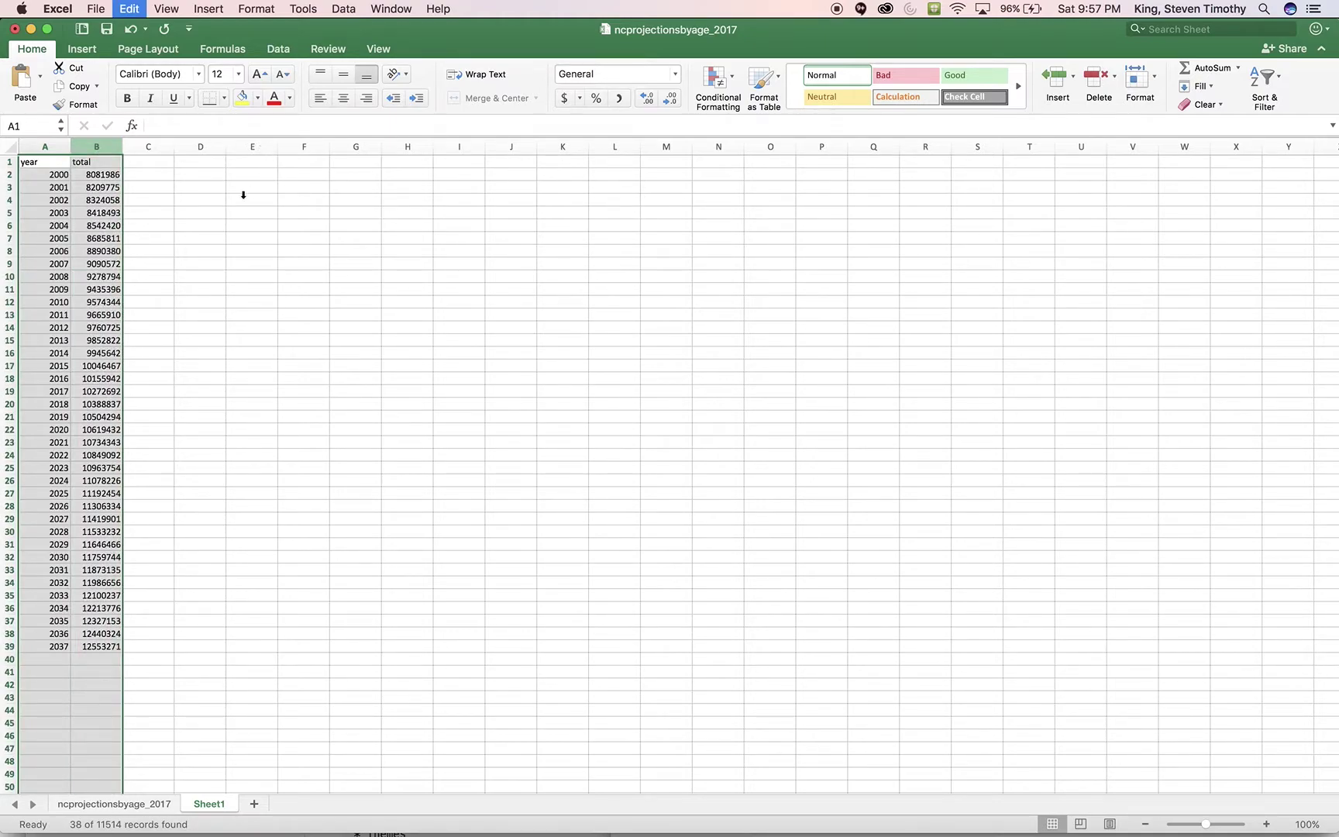
{"action": "left_click", "coordinate": [154, 183]}
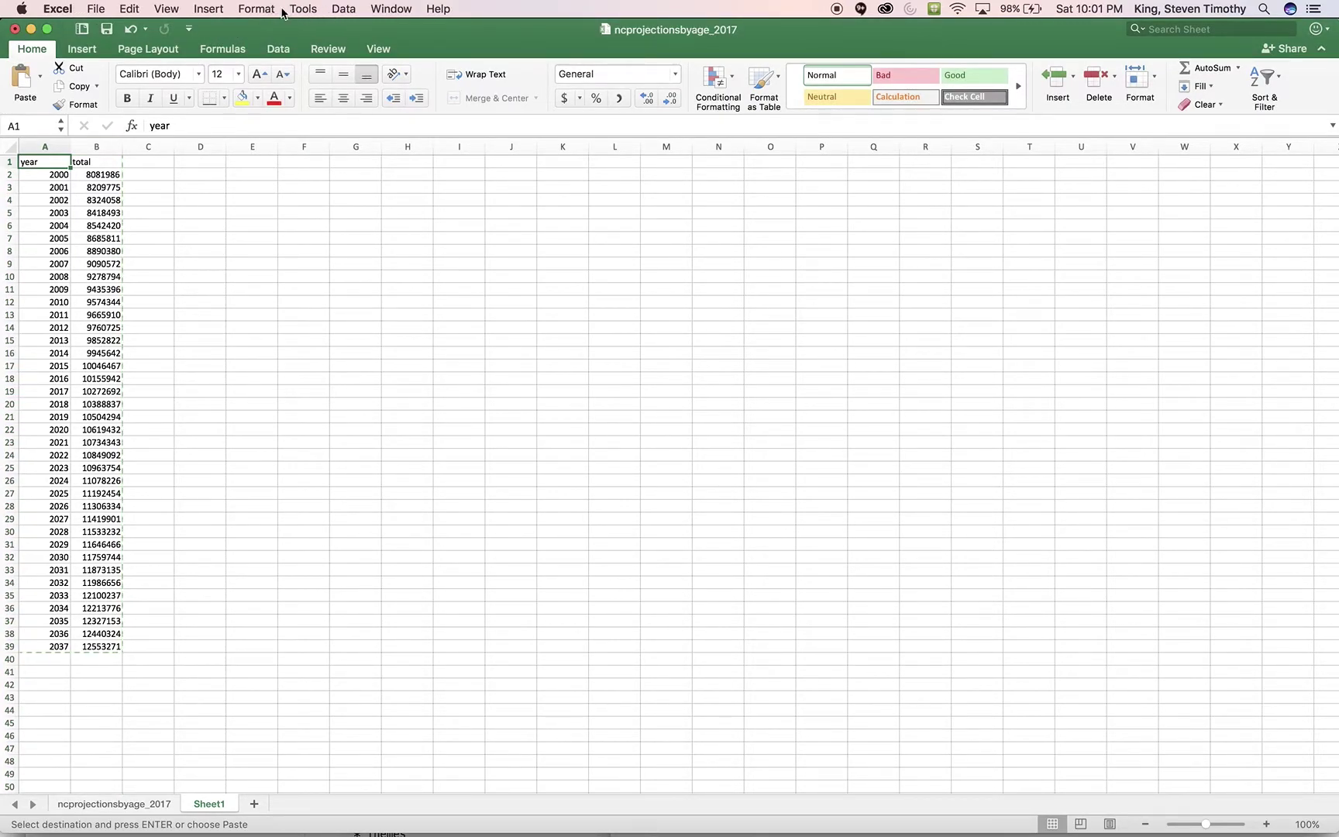
Insert a line chart from the year and total data in A1:B39 and place it beside the data, starting around row 8.
{"action": "left_click", "coordinate": [204, 9]}
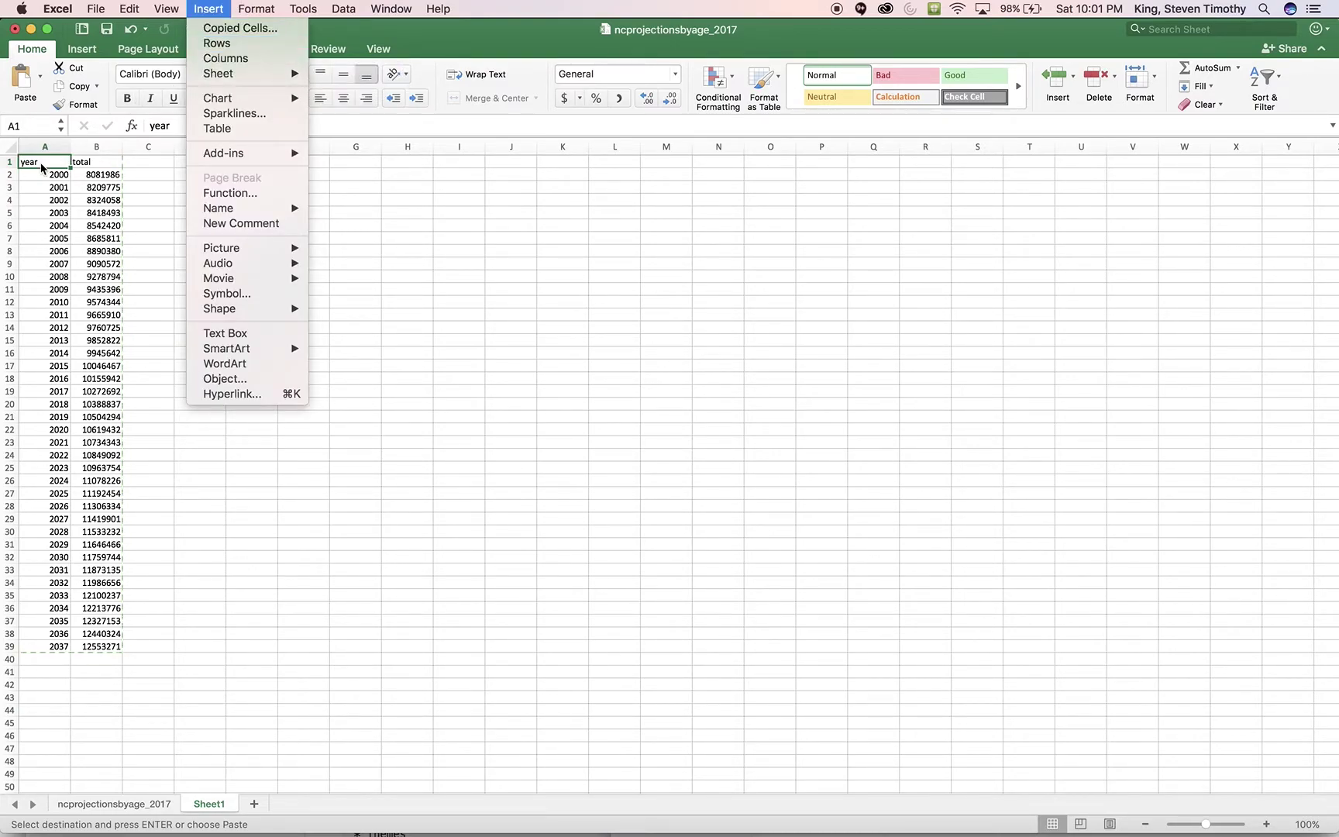
{"action": "key", "text": "Escape"}
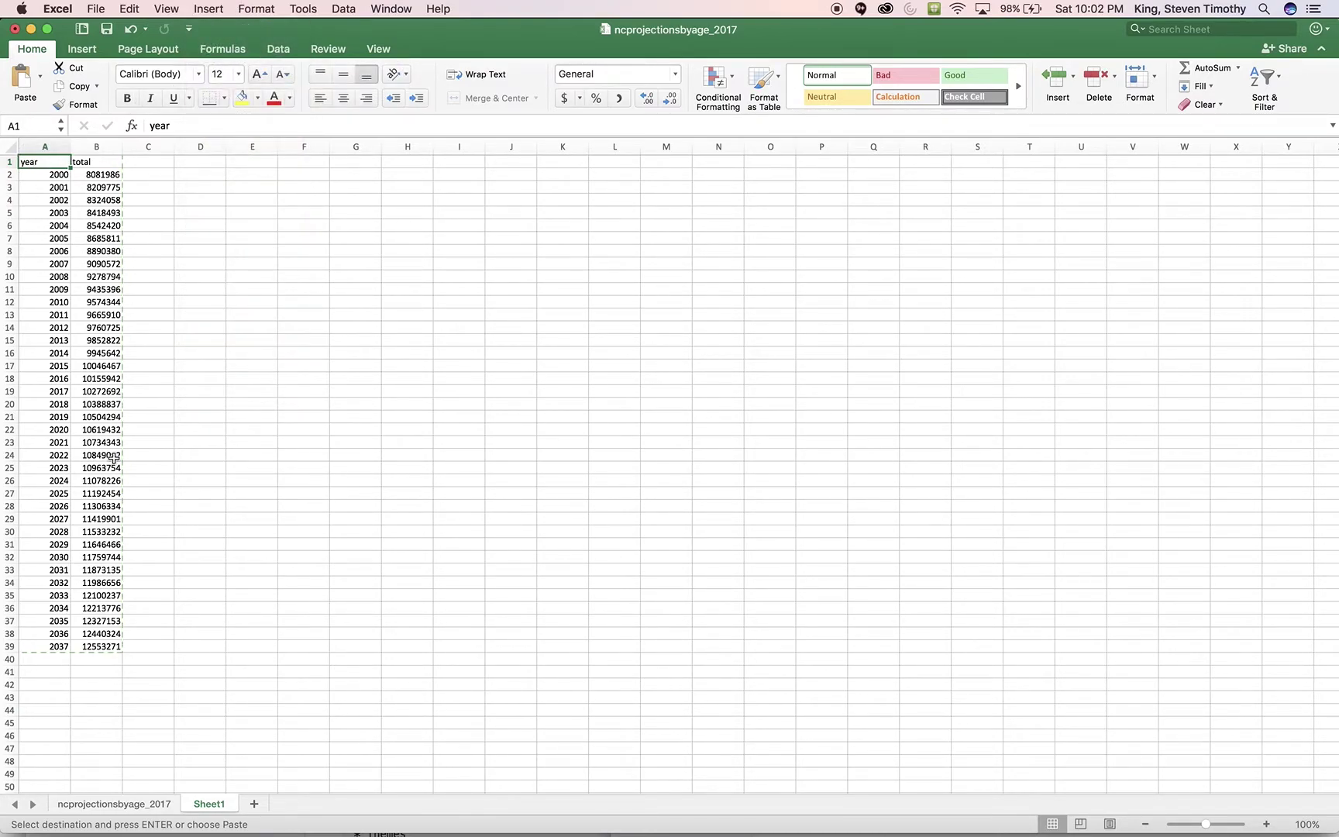
{"action": "left_click", "coordinate": [104, 646], "text": "shift"}
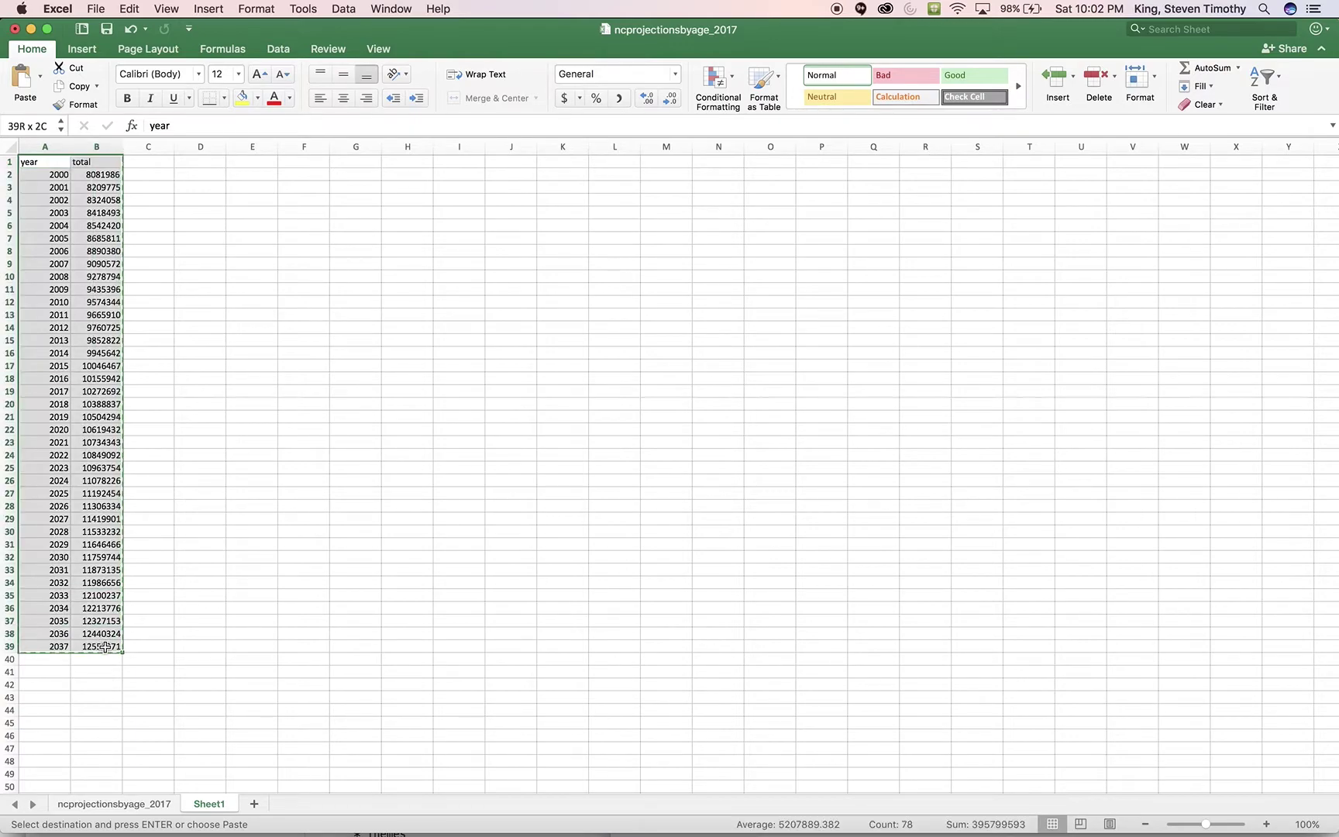
{"action": "left_click", "coordinate": [219, 11]}
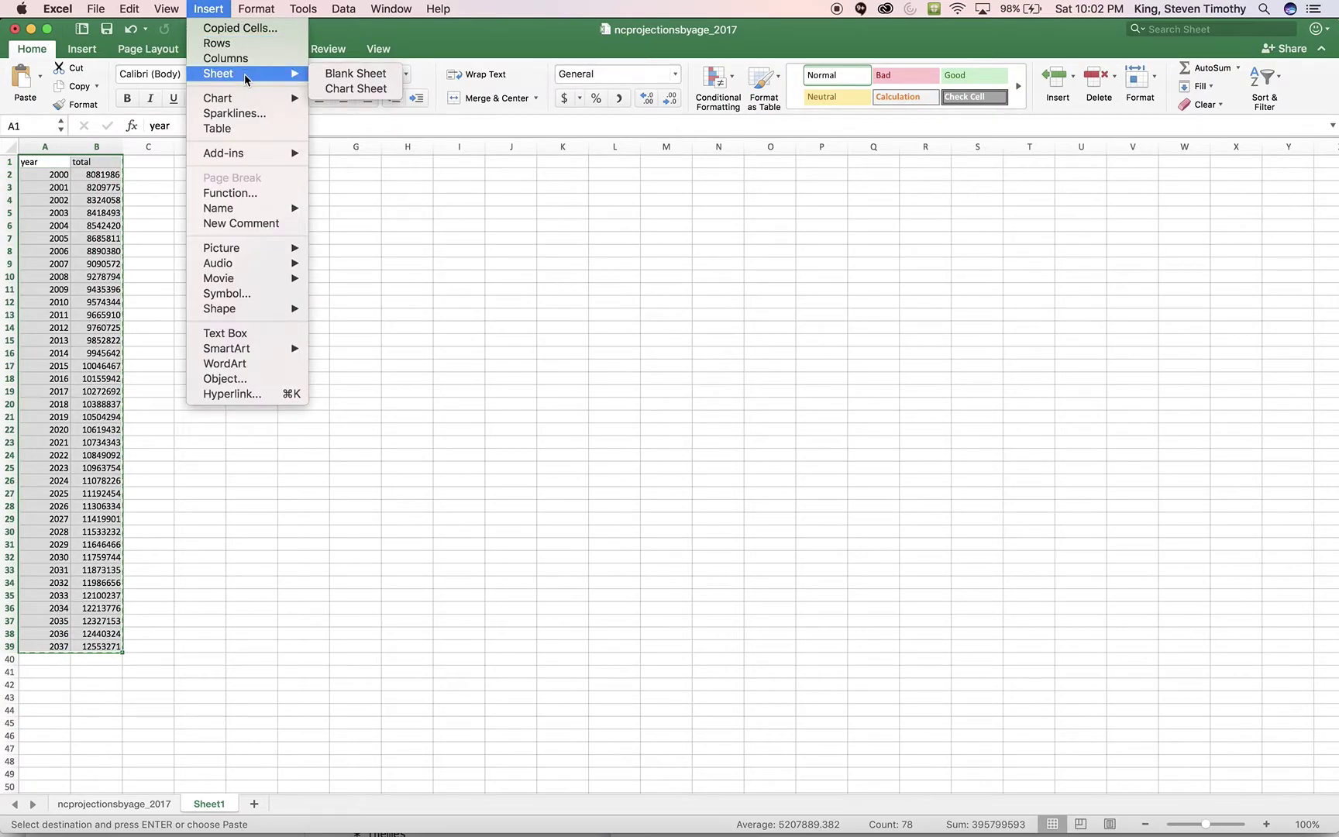
{"action": "mouse_move", "coordinate": [253, 104]}
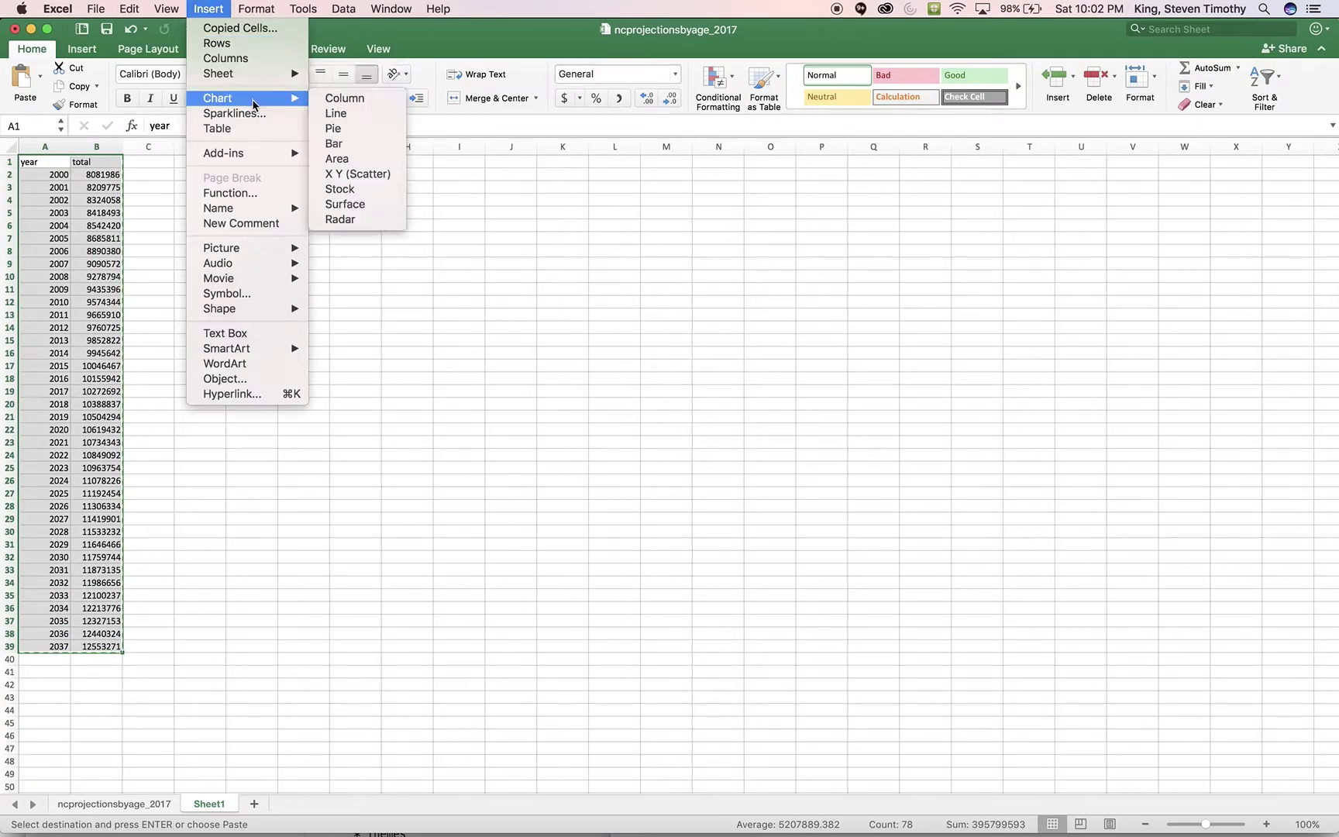
{"action": "left_click", "coordinate": [353, 113]}
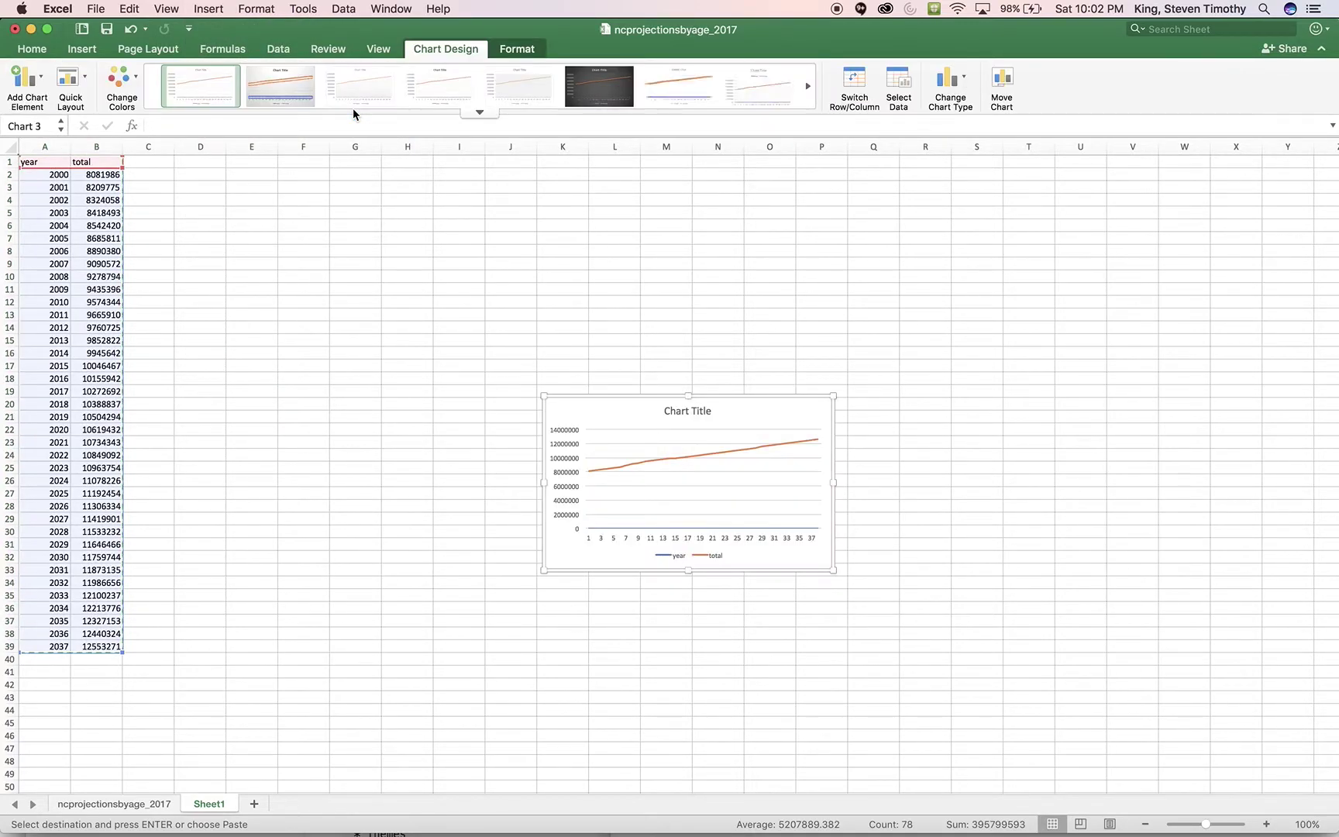
{"action": "left_click_drag", "start_coordinate": [586, 399], "coordinate": [219, 250]}
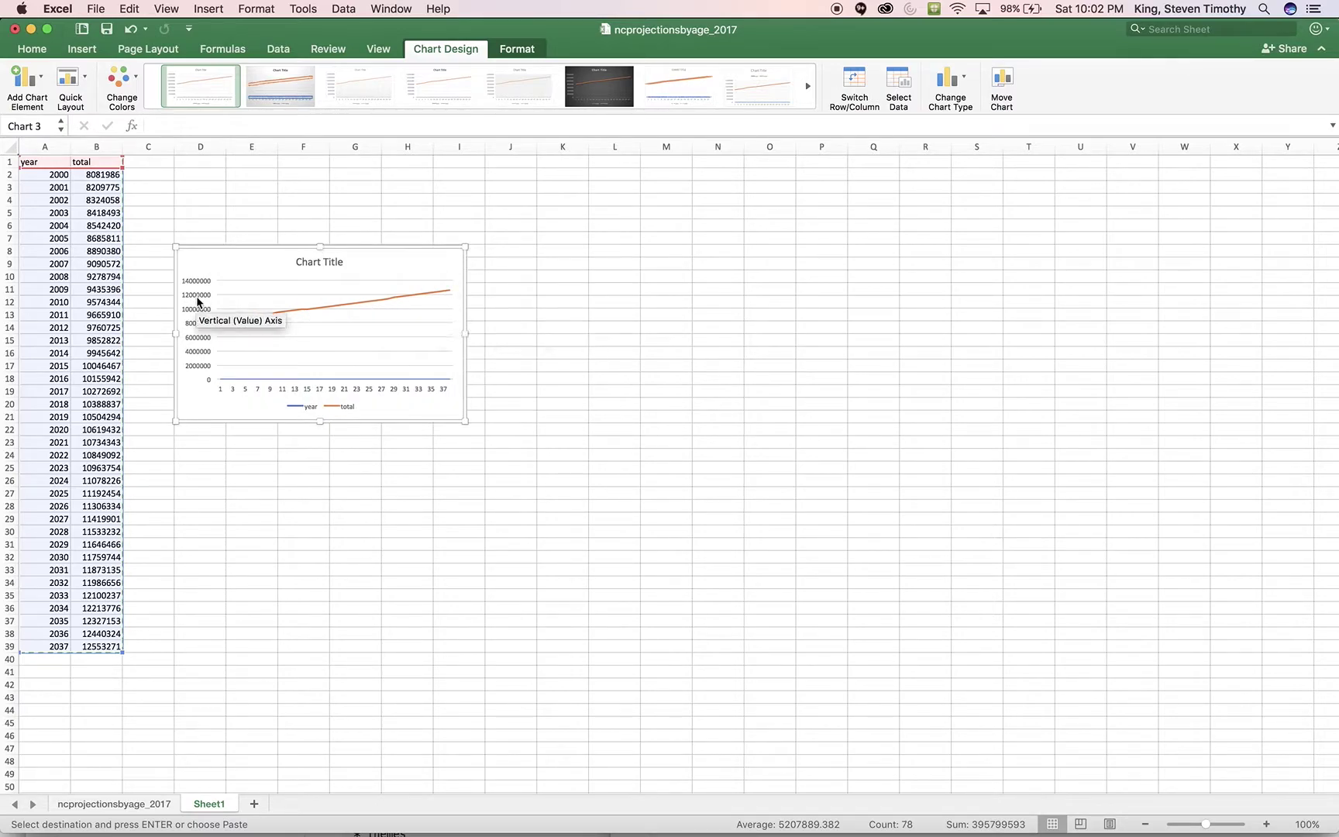
{"action": "mouse_move", "coordinate": [298, 312]}
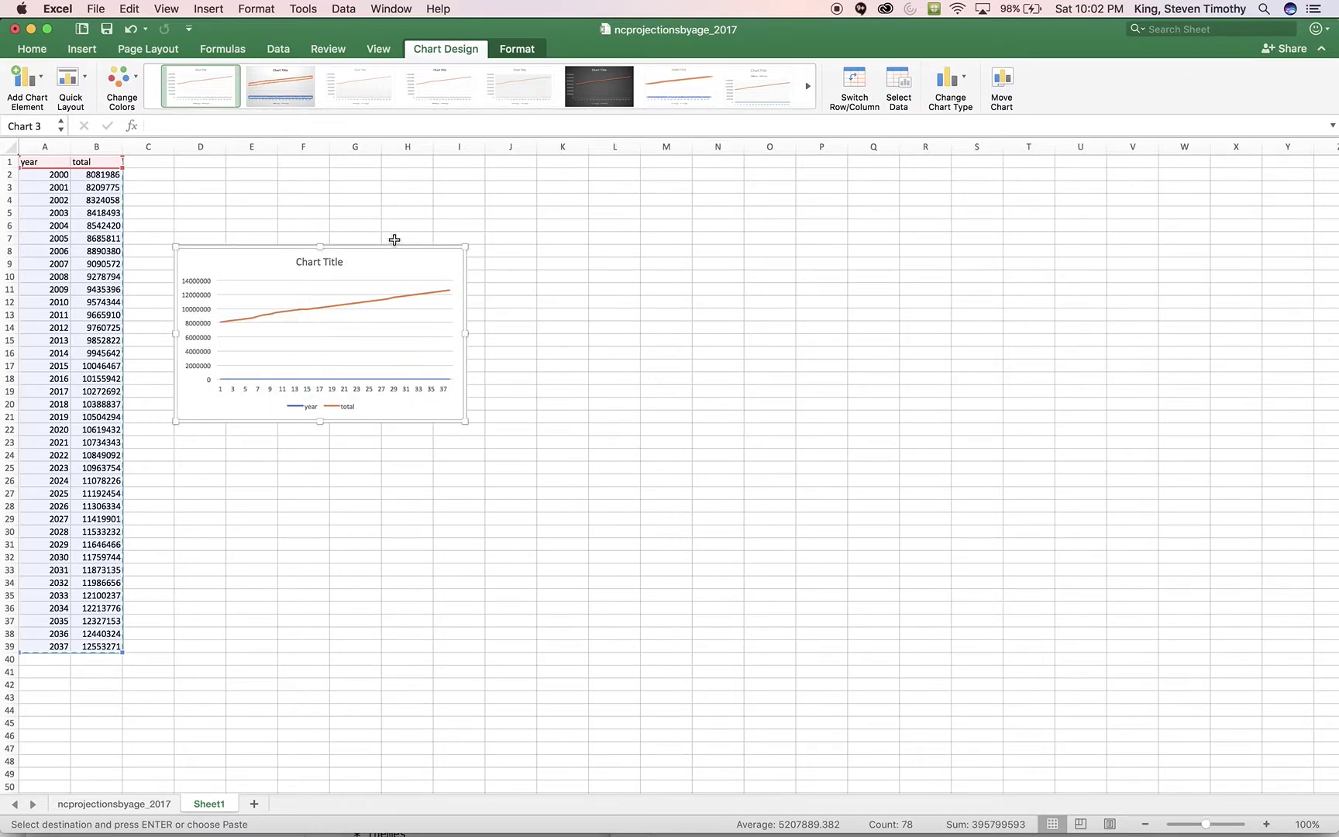
Try swapping the line chart's rows and columns, and restore the original orientation.
{"action": "left_click", "coordinate": [855, 81]}
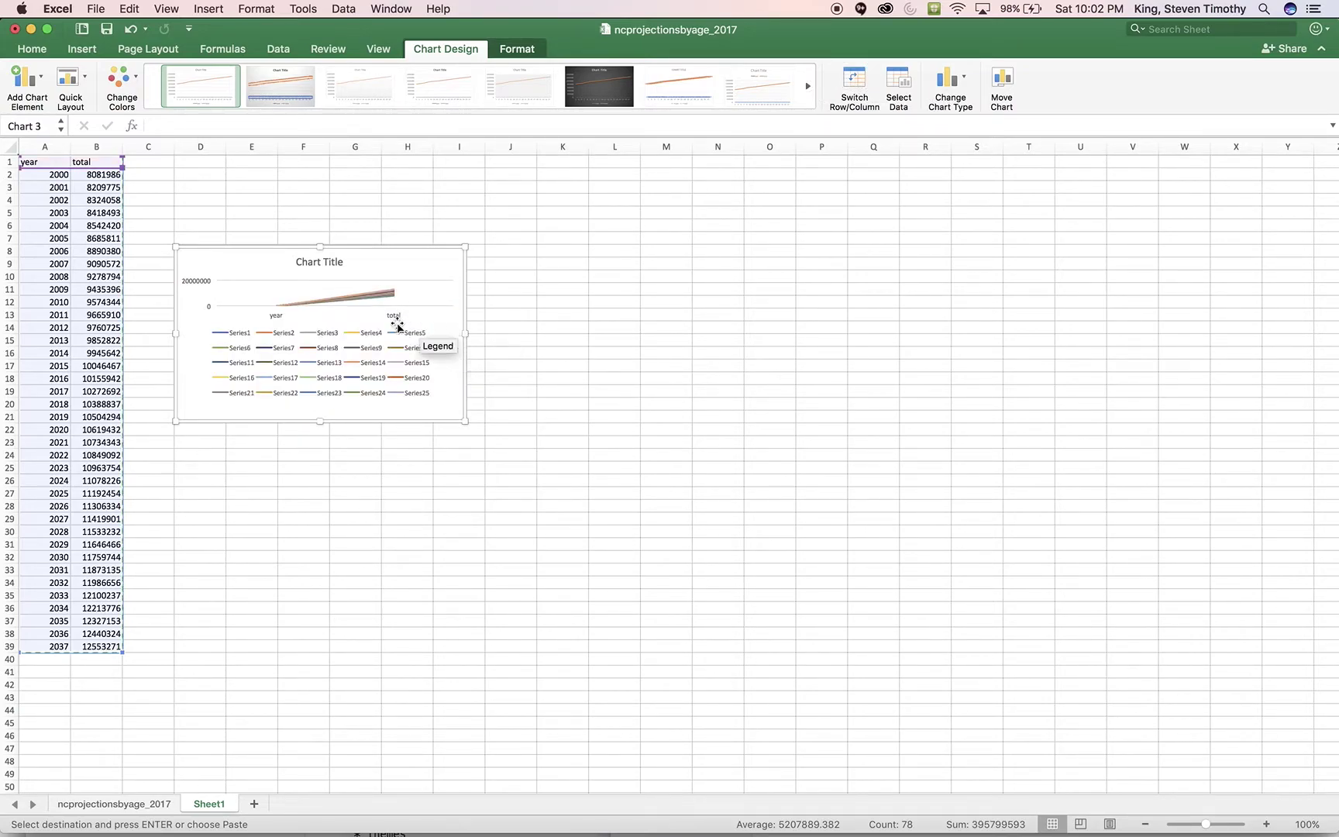
{"action": "left_click", "coordinate": [855, 85]}
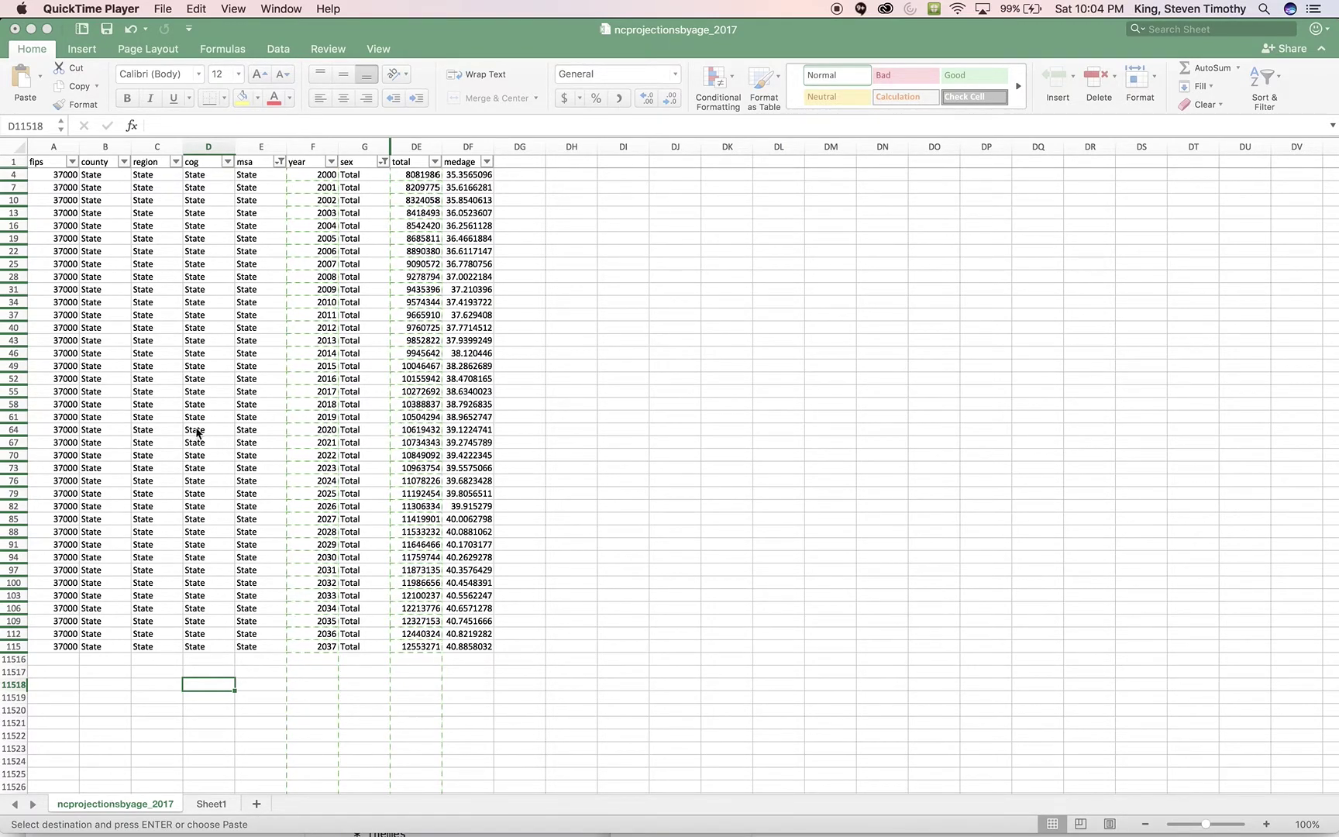
Minimize the ncprojectionsbyage_2017 workbook and move the Workbook5 window up so it sits just below the menu bar.
{"action": "left_click", "coordinate": [318, 181]}
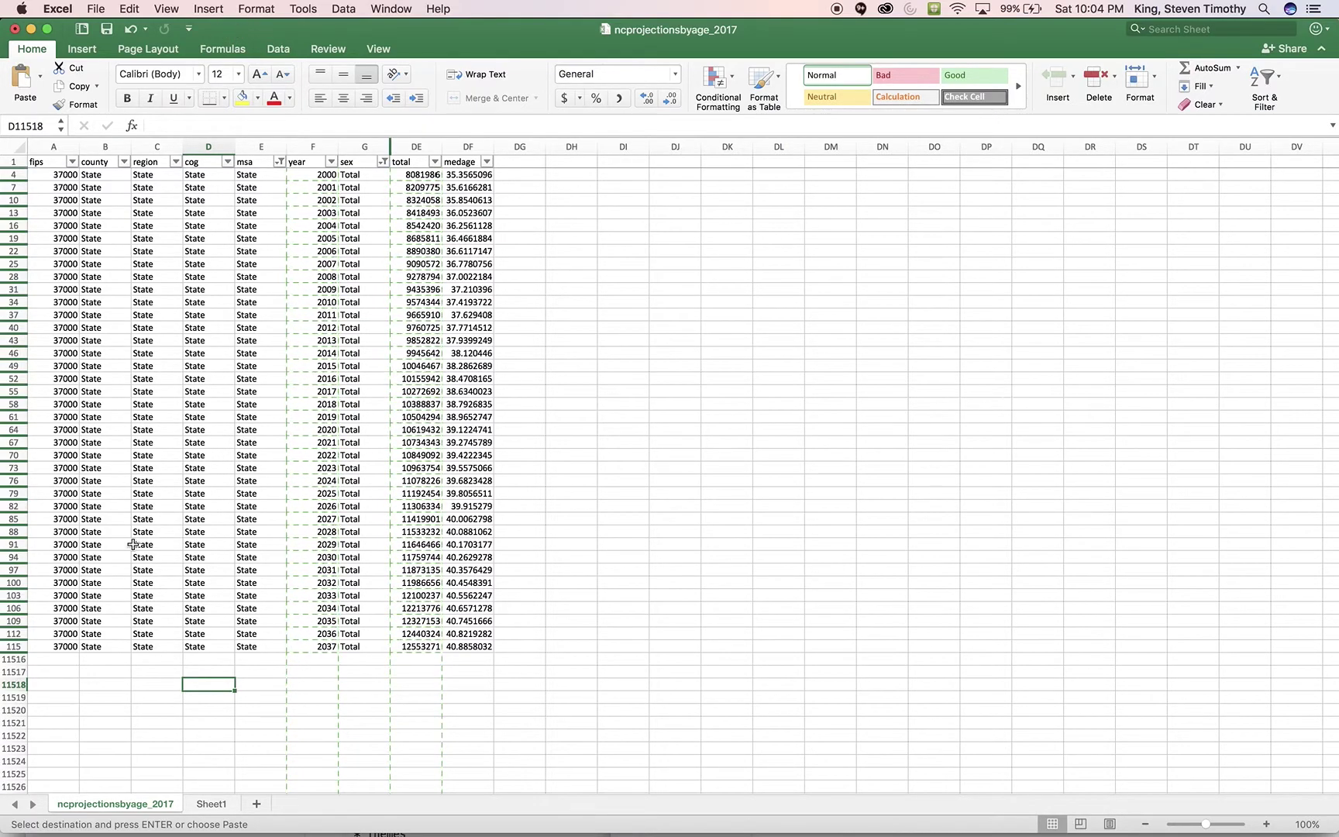
{"action": "left_click", "coordinate": [30, 29]}
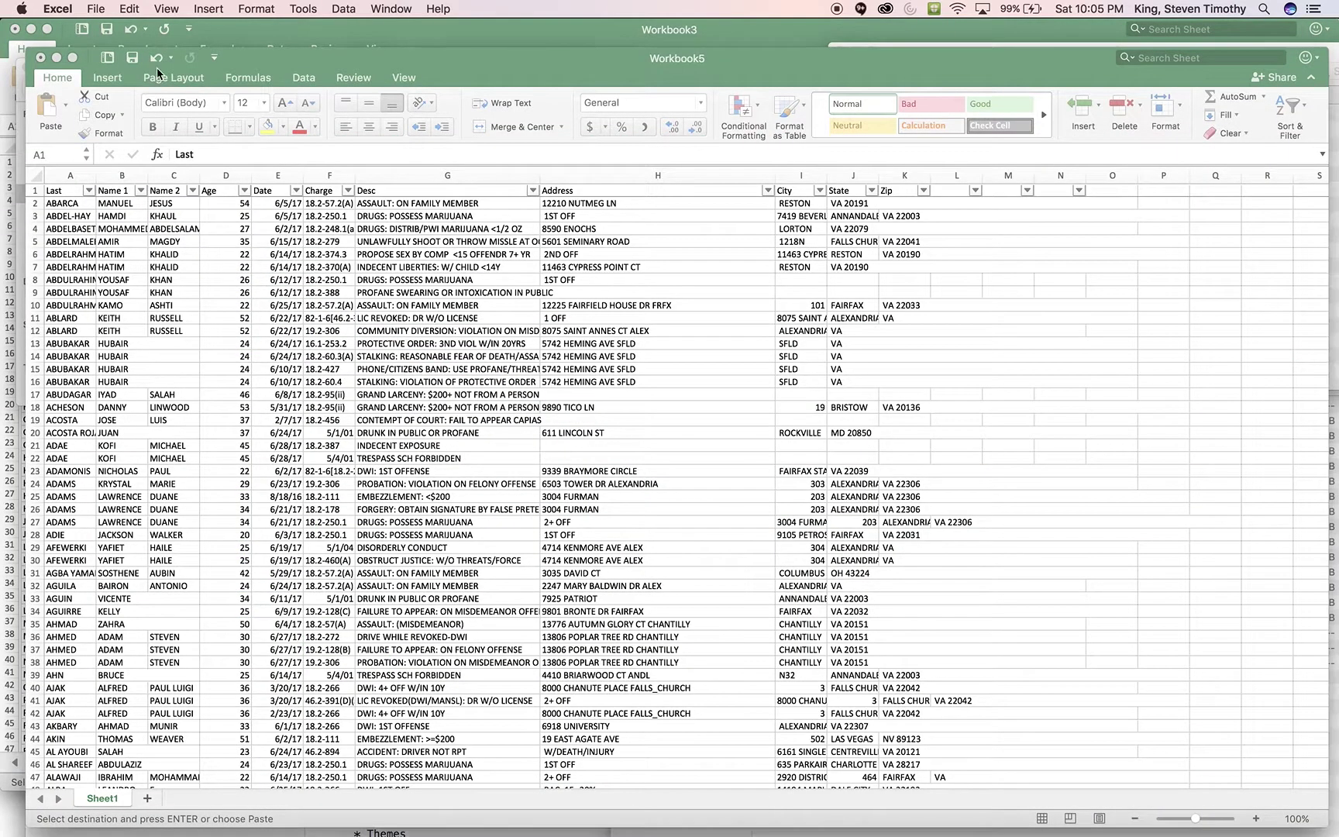
{"action": "left_click_drag", "start_coordinate": [302, 64], "coordinate": [302, 35]}
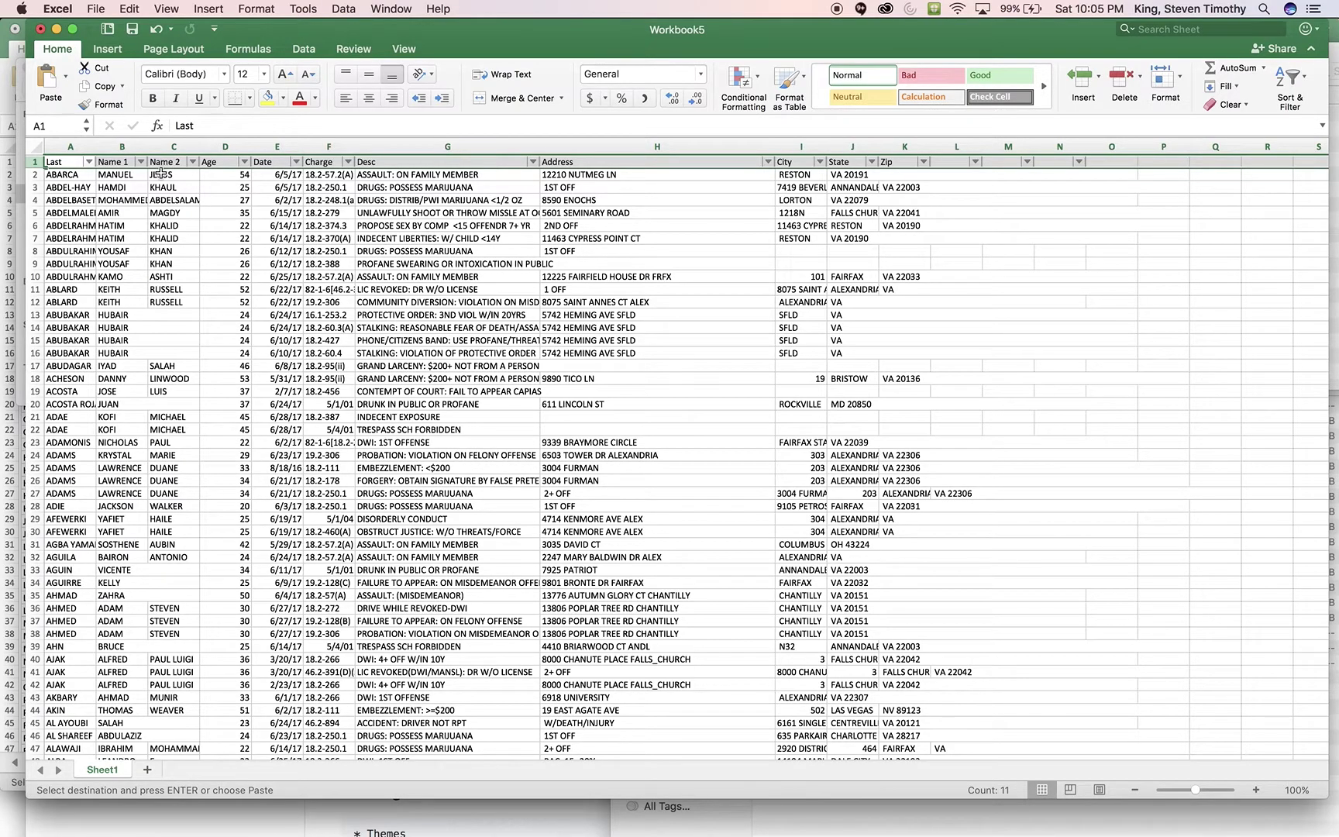
Switch to Chrome, return to the Fairfax County police arrest.txt page, and select its web address.
{"action": "key", "text": "super+Tab"}
{"action": "key", "text": "super+Tab"}
{"action": "key", "text": "super+Tab"}
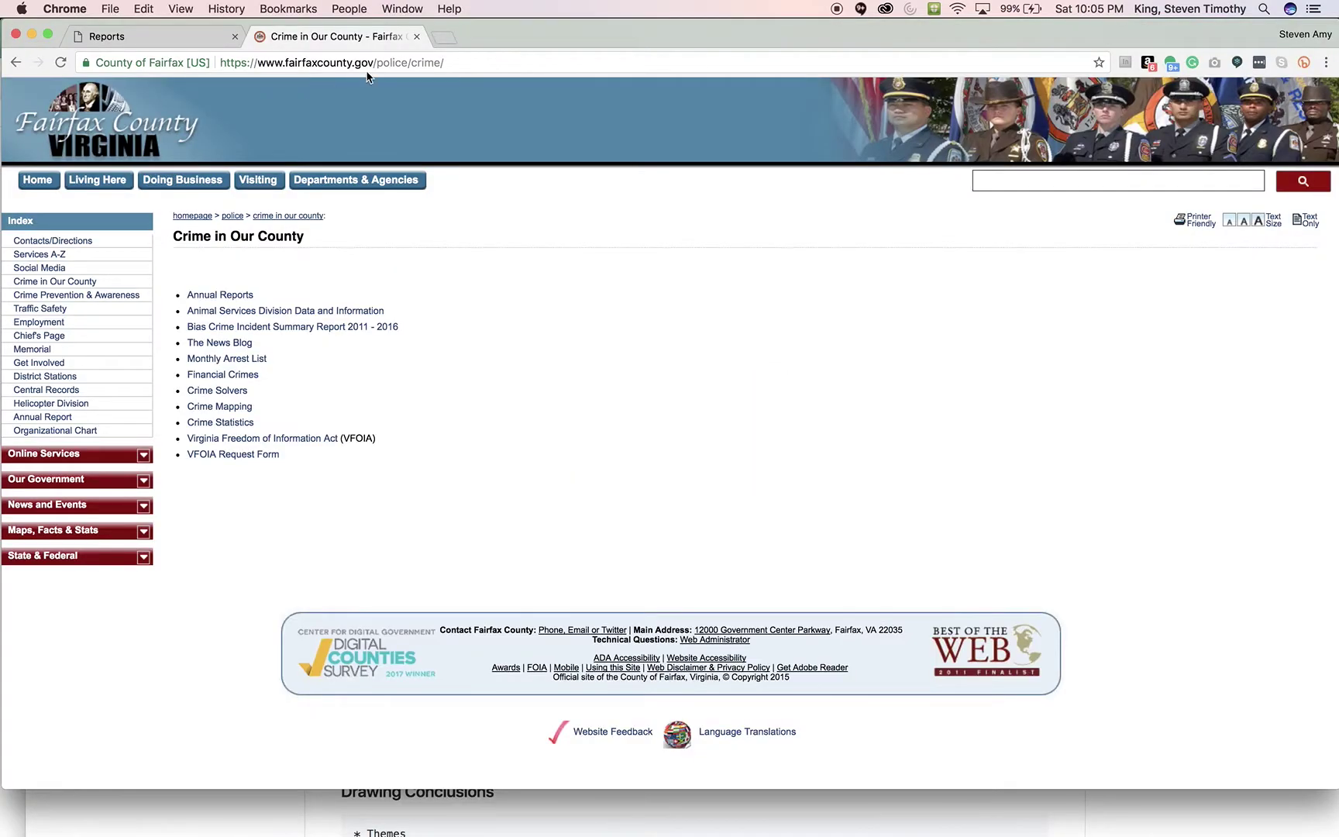
{"action": "key", "text": "super+bracketleft"}
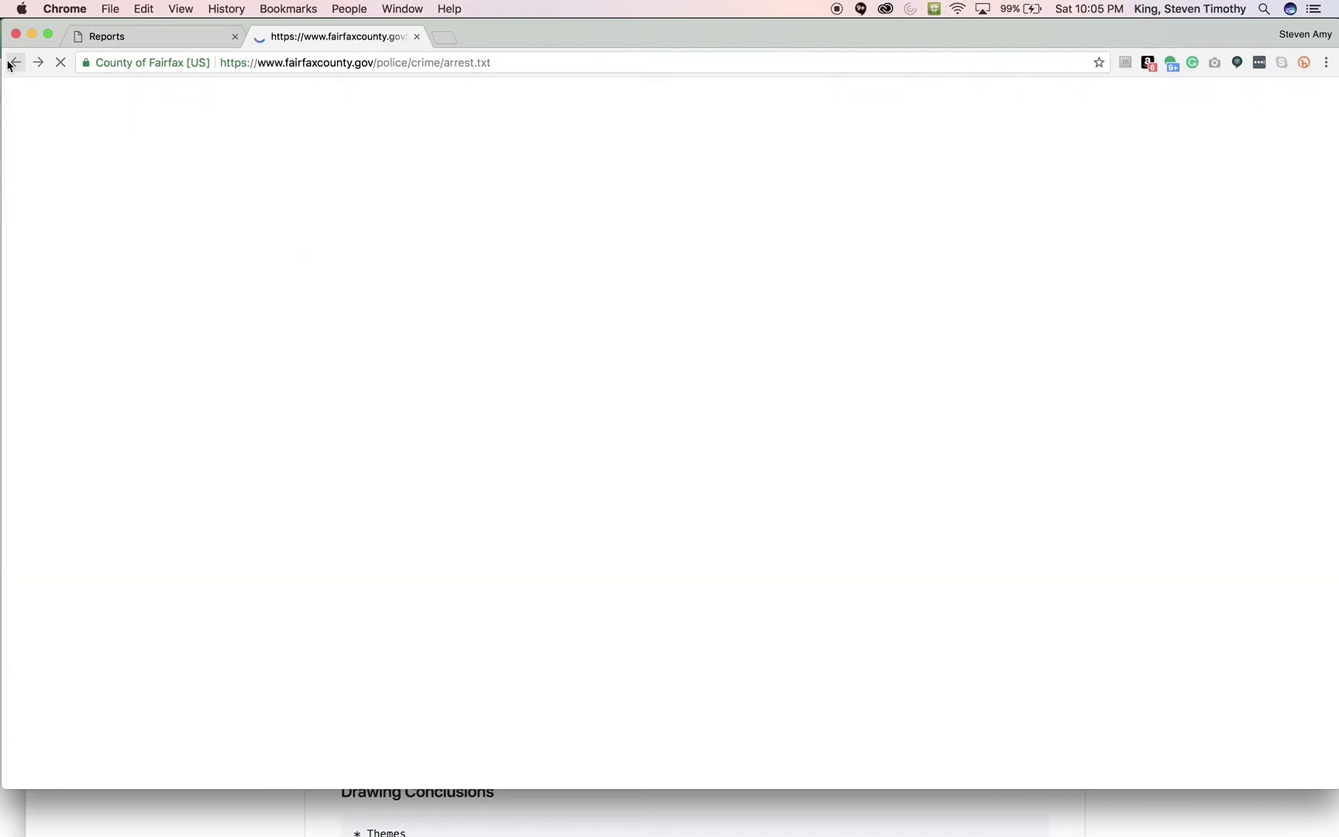
{"action": "left_click", "coordinate": [426, 59]}
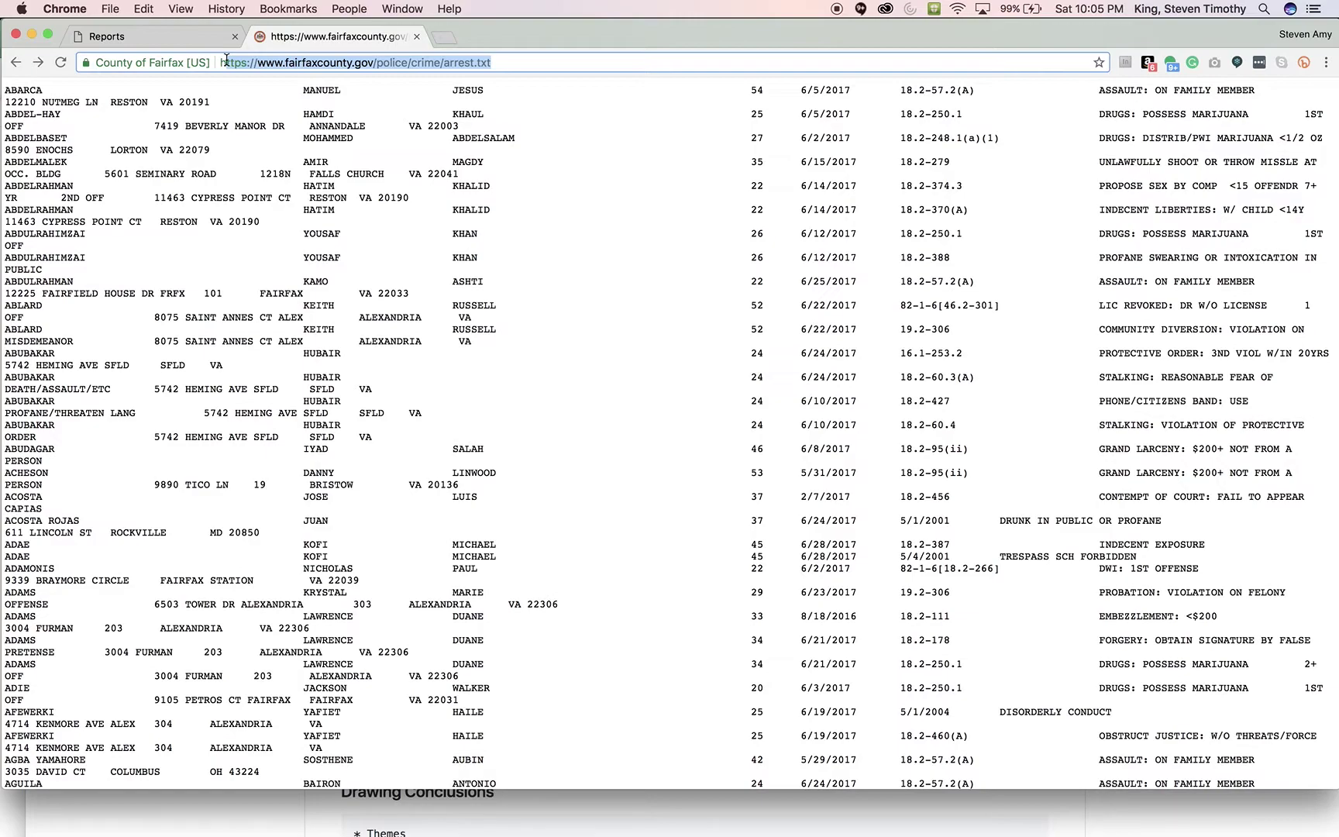
Switch back to Excel and examine the imported arrest records in Workbook5, including the age, charge and description columns.
{"action": "key", "text": "super+Tab"}
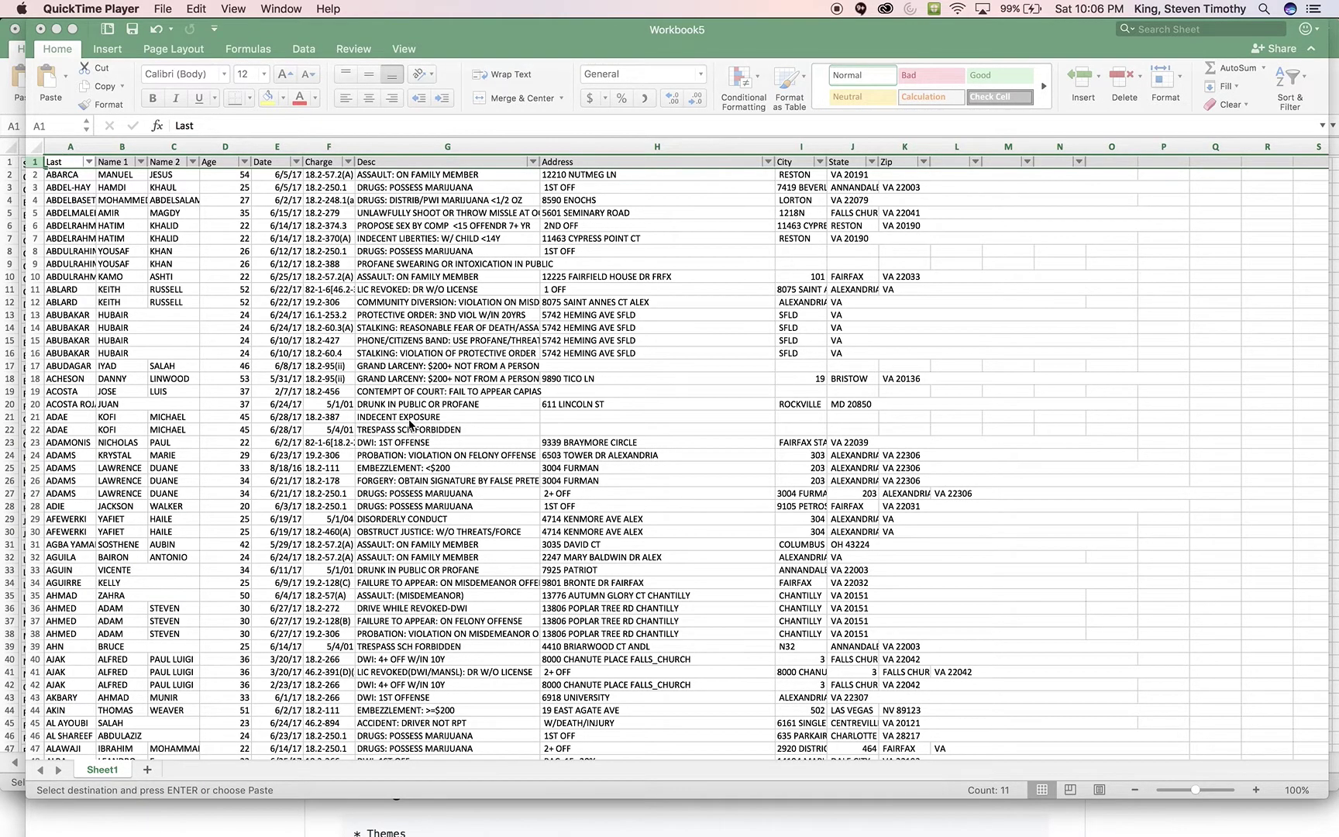
{"action": "scroll", "coordinate": [409, 423], "scroll_direction": "down", "scroll_amount": 6}
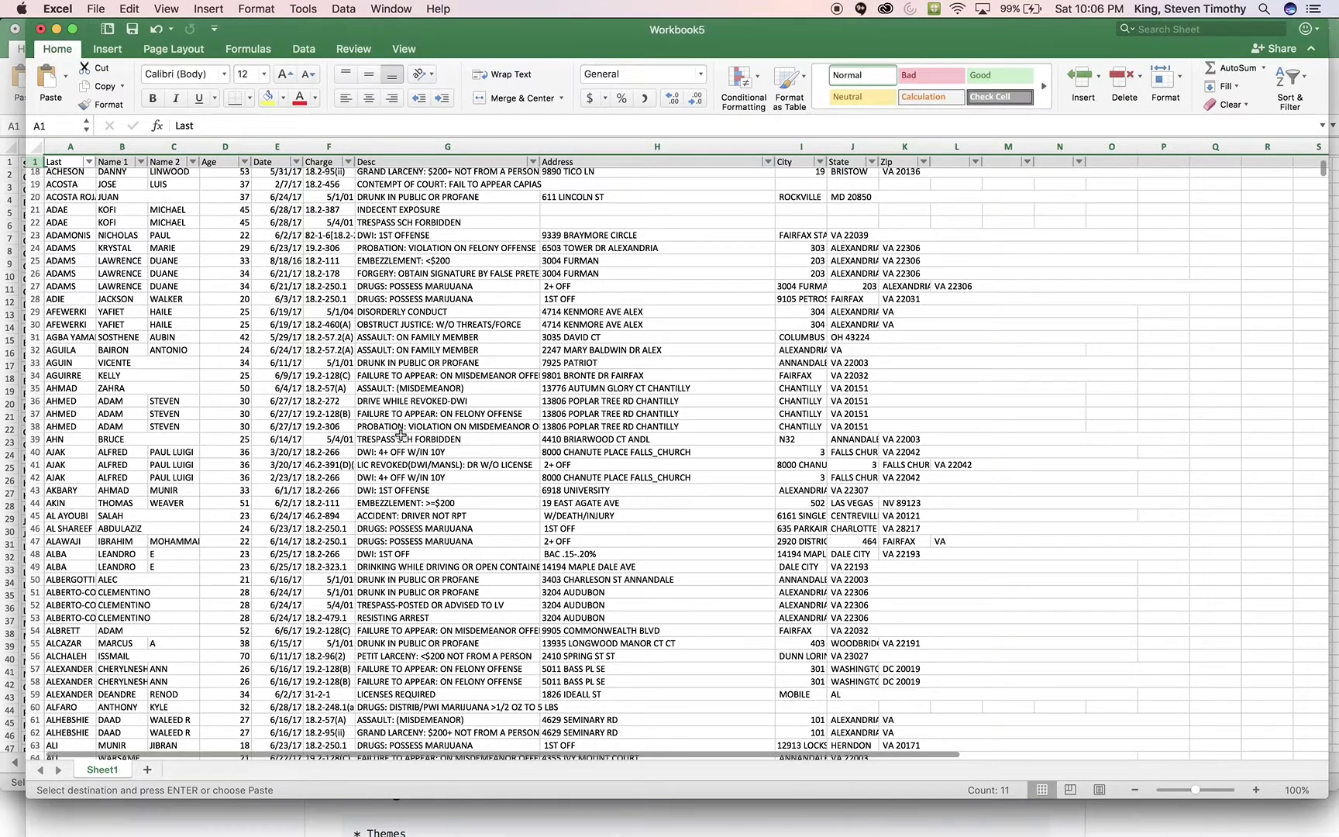
{"action": "left_click", "coordinate": [409, 387]}
{"action": "scroll", "coordinate": [408, 391], "scroll_direction": "down", "scroll_amount": 13}
{"action": "scroll", "coordinate": [408, 391], "scroll_direction": "down", "scroll_amount": 8}
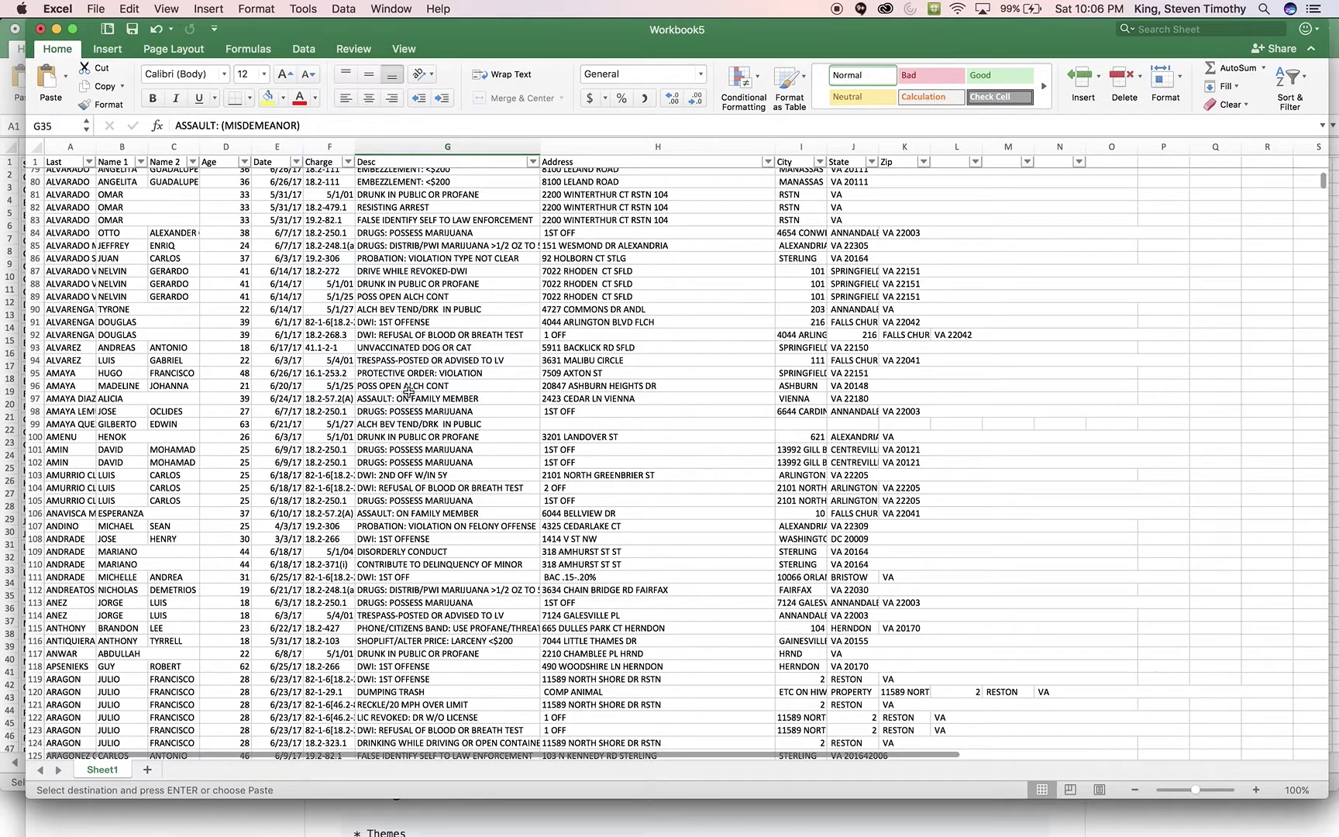
{"action": "scroll", "coordinate": [408, 391], "scroll_direction": "up", "scroll_amount": 3}
{"action": "scroll", "coordinate": [409, 392], "scroll_direction": "down", "scroll_amount": 13}
{"action": "scroll", "coordinate": [408, 391], "scroll_direction": "down", "scroll_amount": 10}
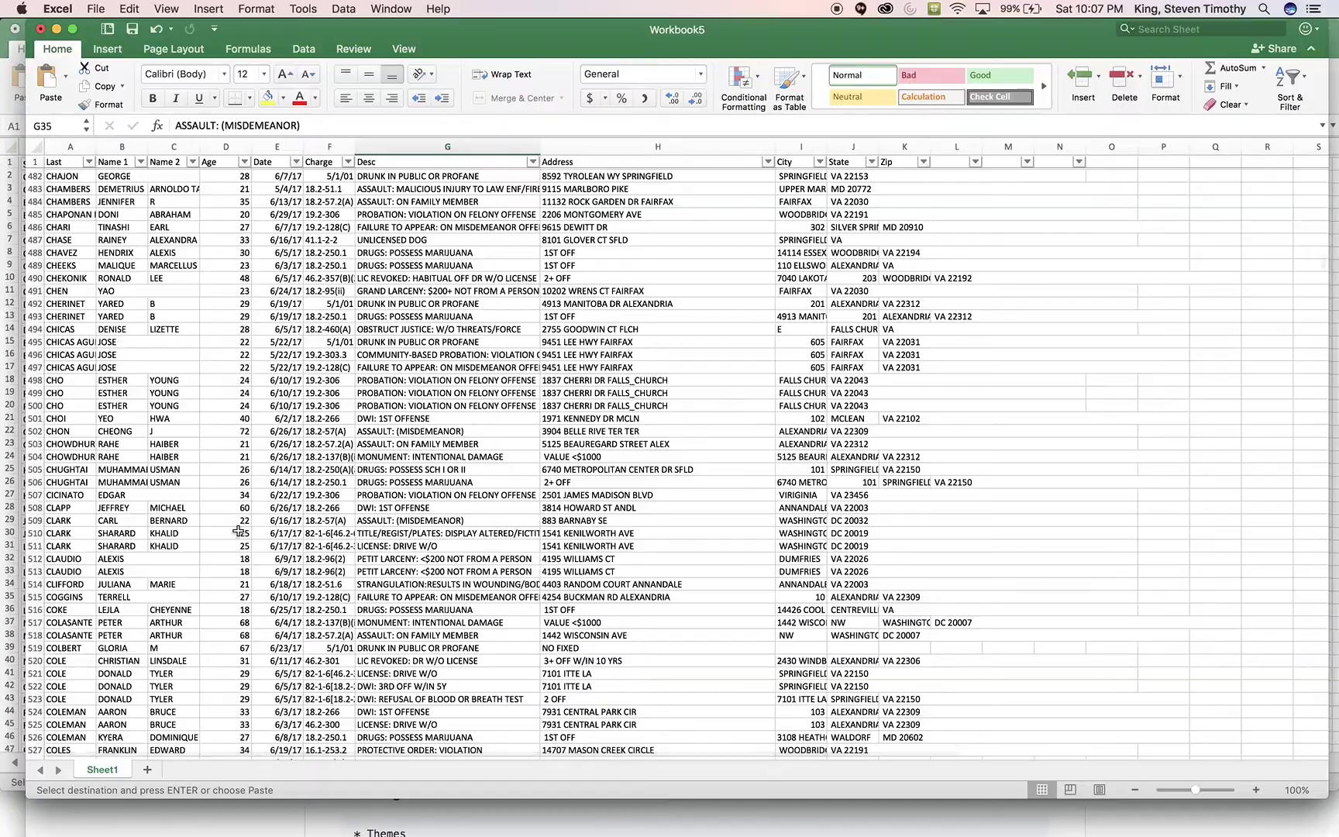
{"action": "scroll", "coordinate": [238, 530], "scroll_direction": "up", "scroll_amount": 20}
{"action": "scroll", "coordinate": [238, 531], "scroll_direction": "up", "scroll_amount": 16}
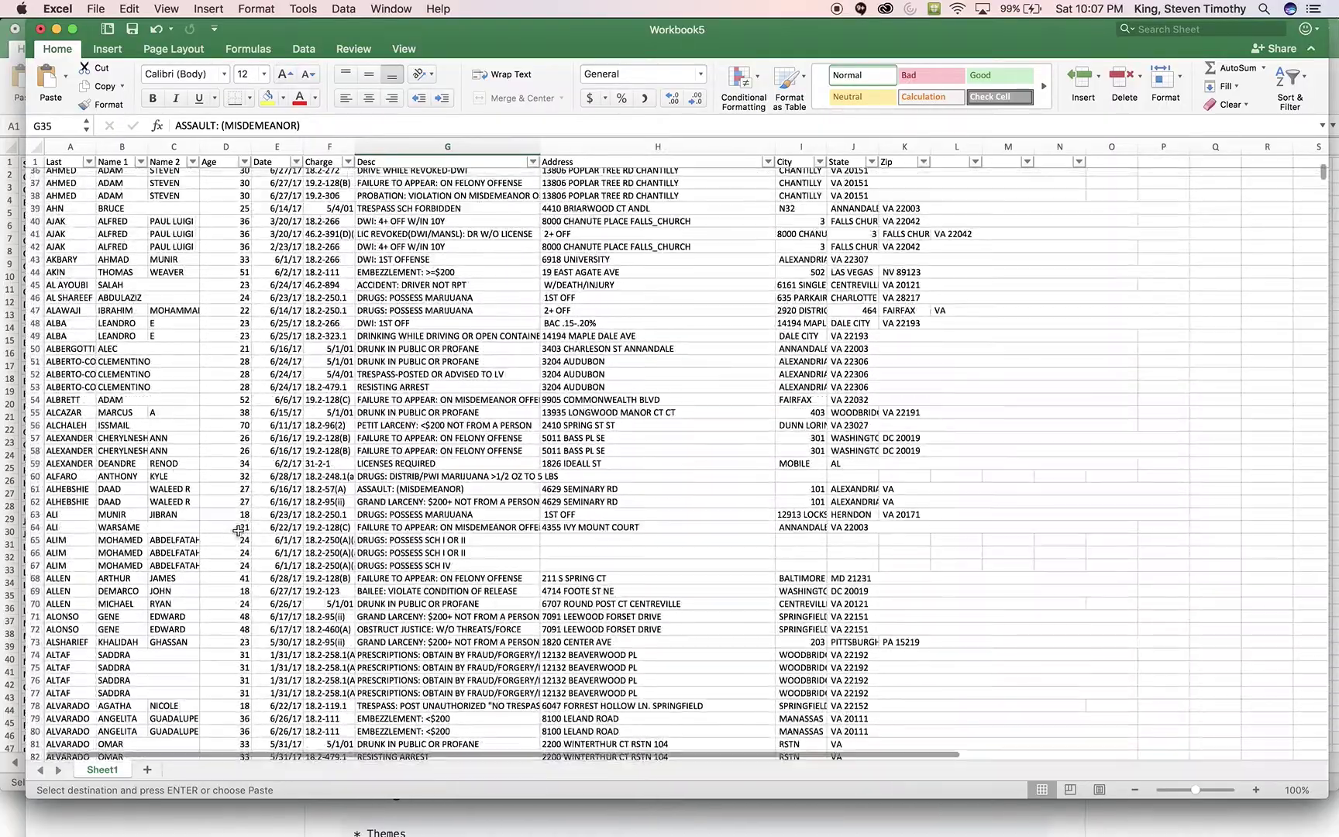
{"action": "scroll", "coordinate": [238, 531], "scroll_direction": "up", "scroll_amount": 4}
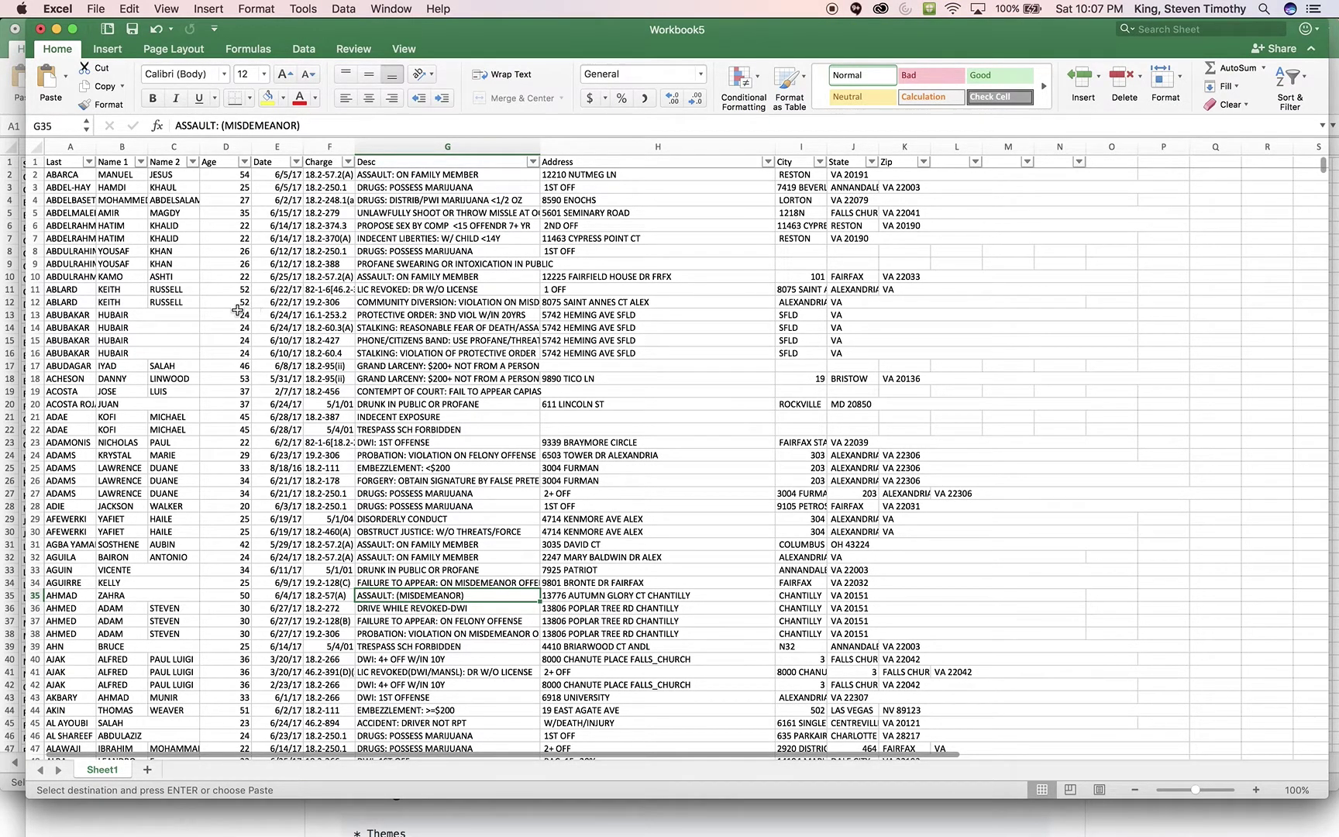
{"action": "scroll", "coordinate": [238, 310], "scroll_direction": "down", "scroll_amount": 5}
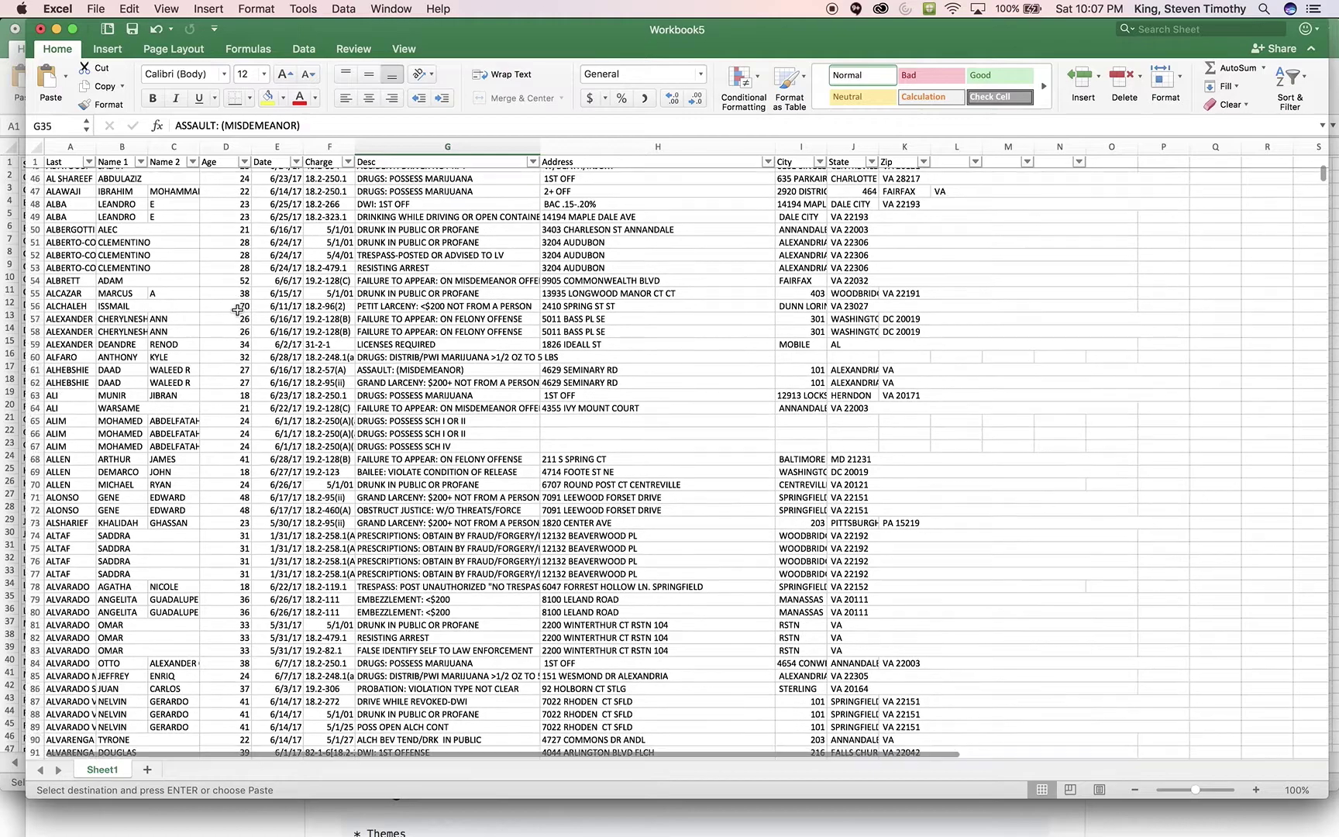
{"action": "scroll", "coordinate": [238, 310], "scroll_direction": "down", "scroll_amount": 3}
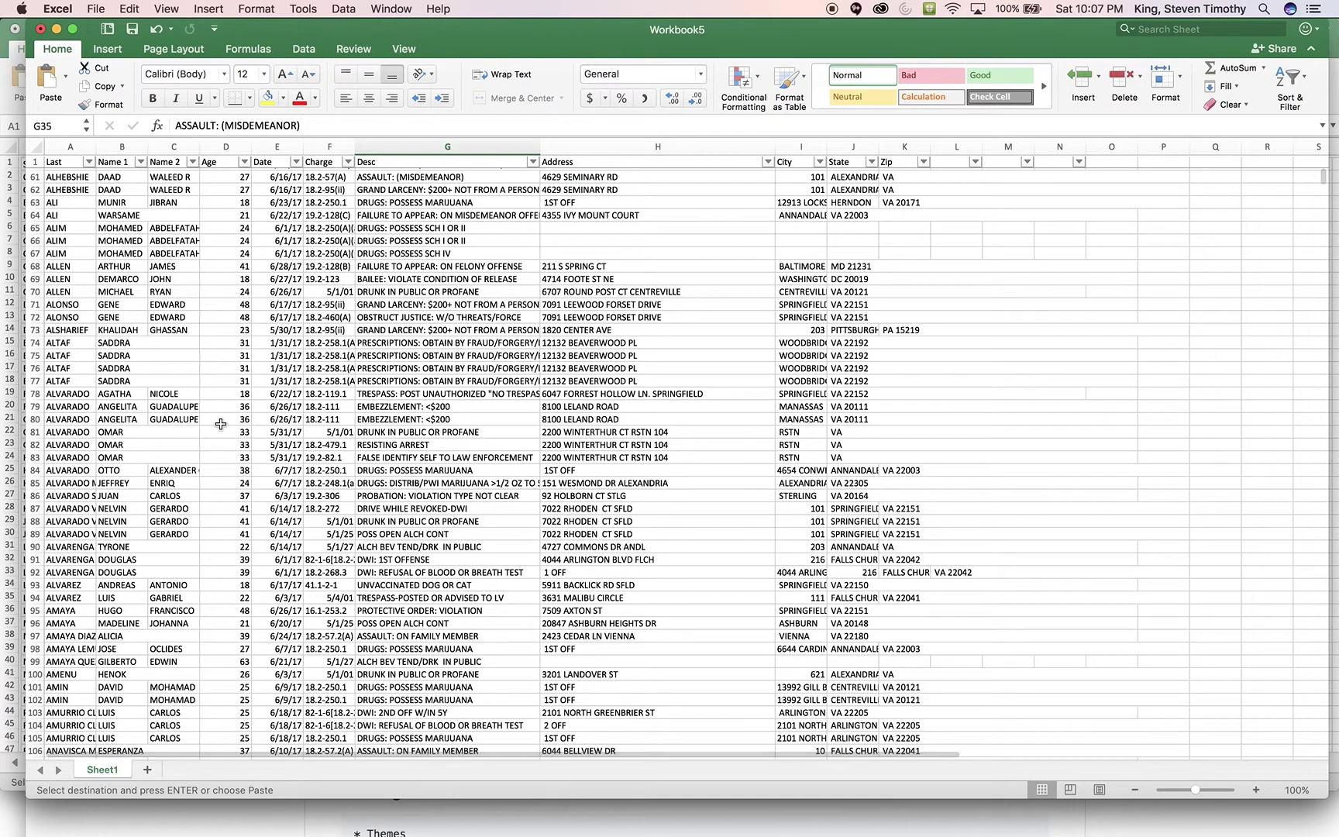
{"action": "scroll", "coordinate": [221, 424], "scroll_direction": "down", "scroll_amount": 2}
{"action": "left_click", "coordinate": [226, 366]}
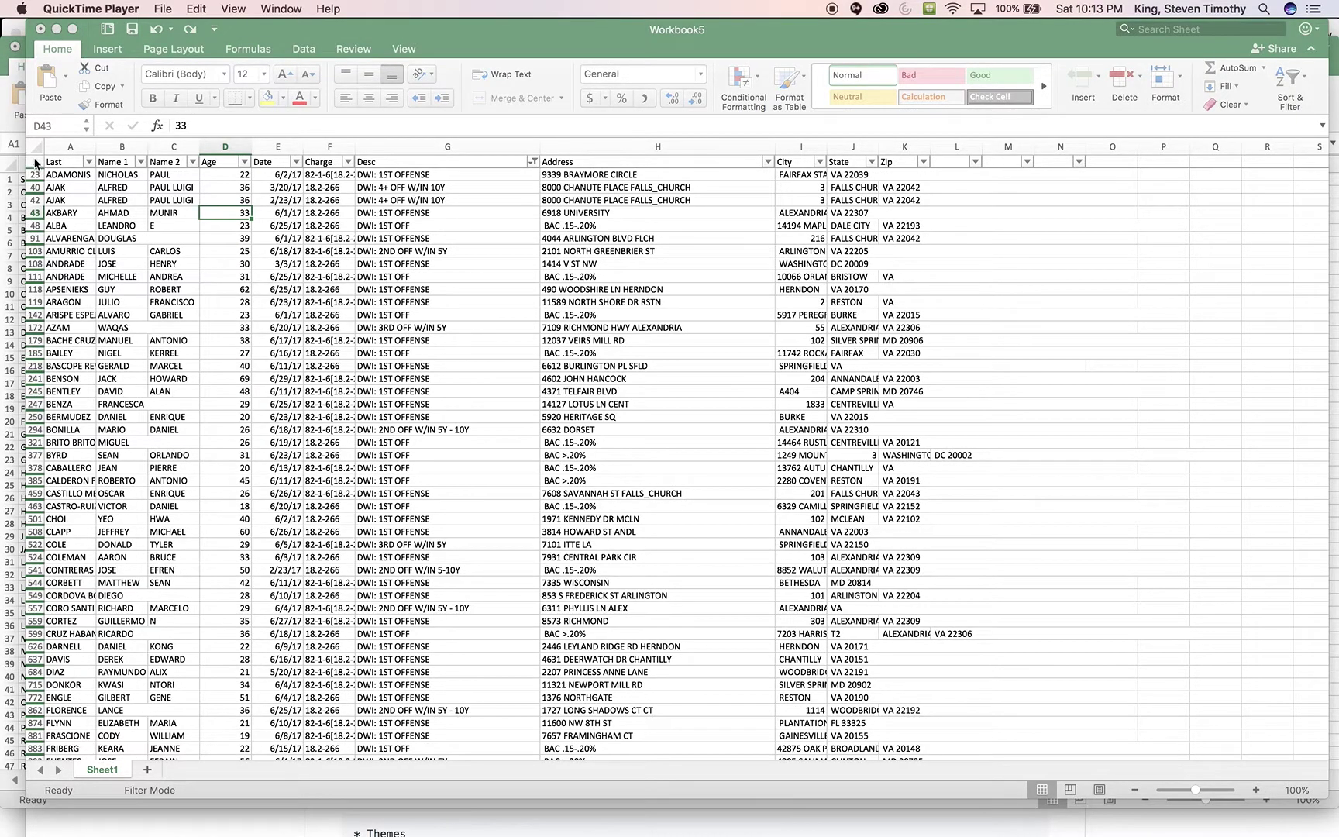
Freeze the header row of the arrest sheet so it stays in view.
{"action": "left_click", "coordinate": [35, 163]}
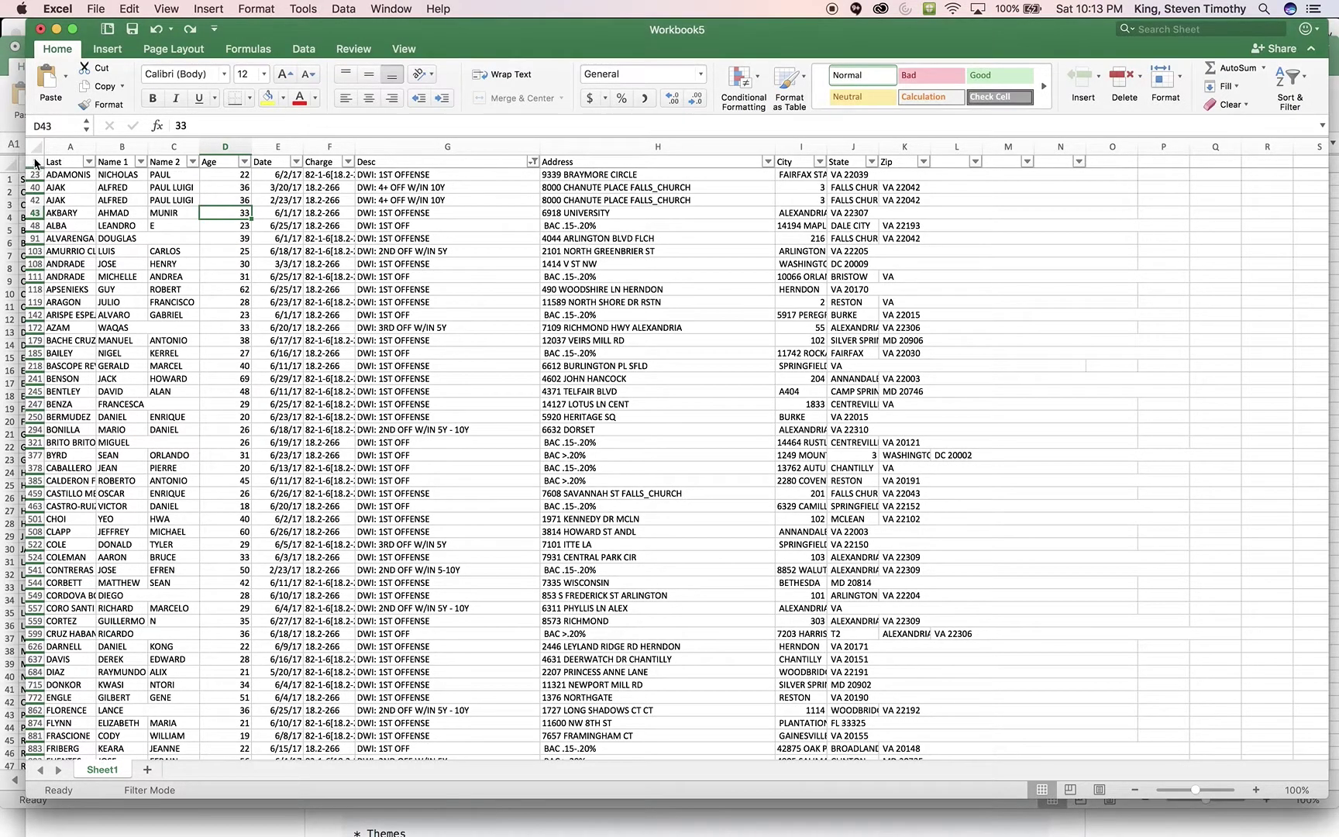
{"action": "left_click", "coordinate": [35, 161]}
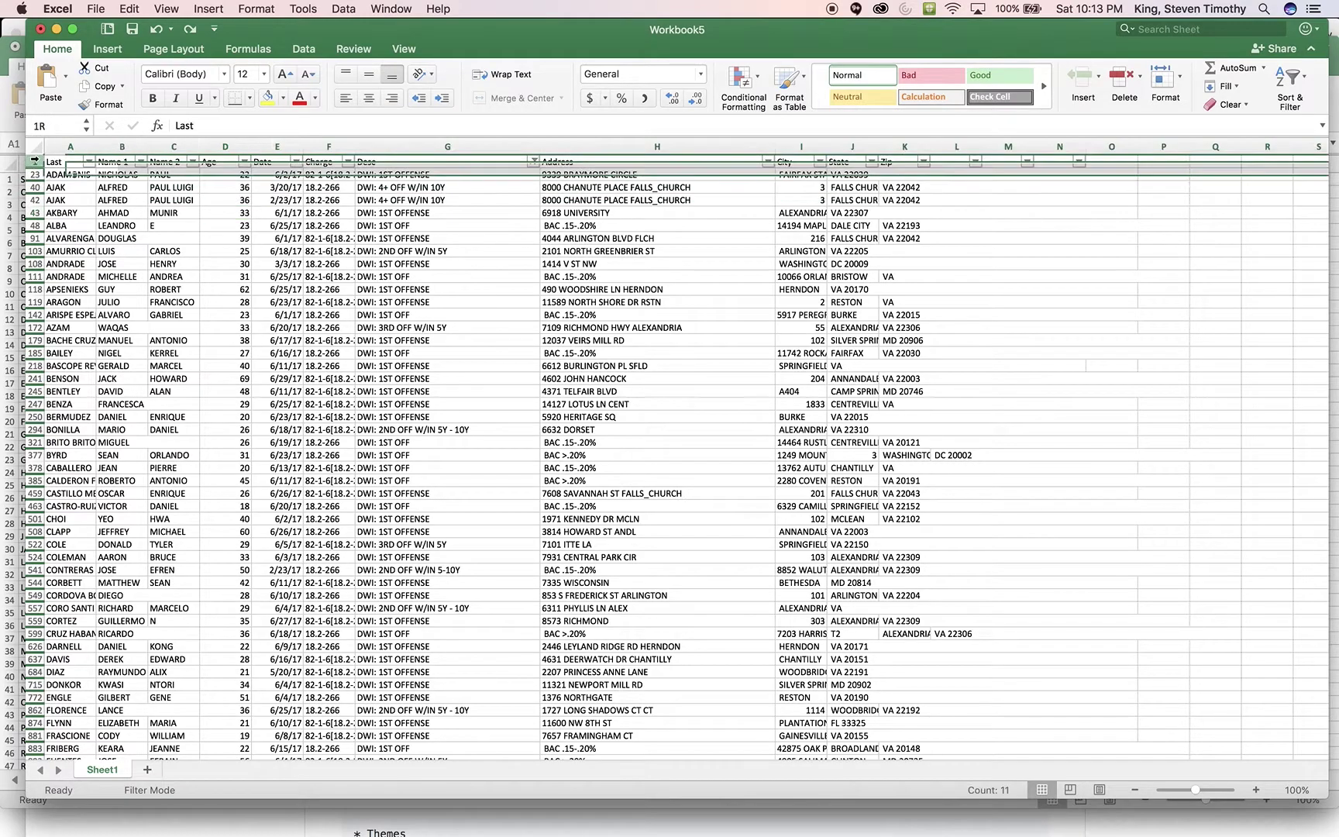
{"action": "left_click", "coordinate": [402, 50]}
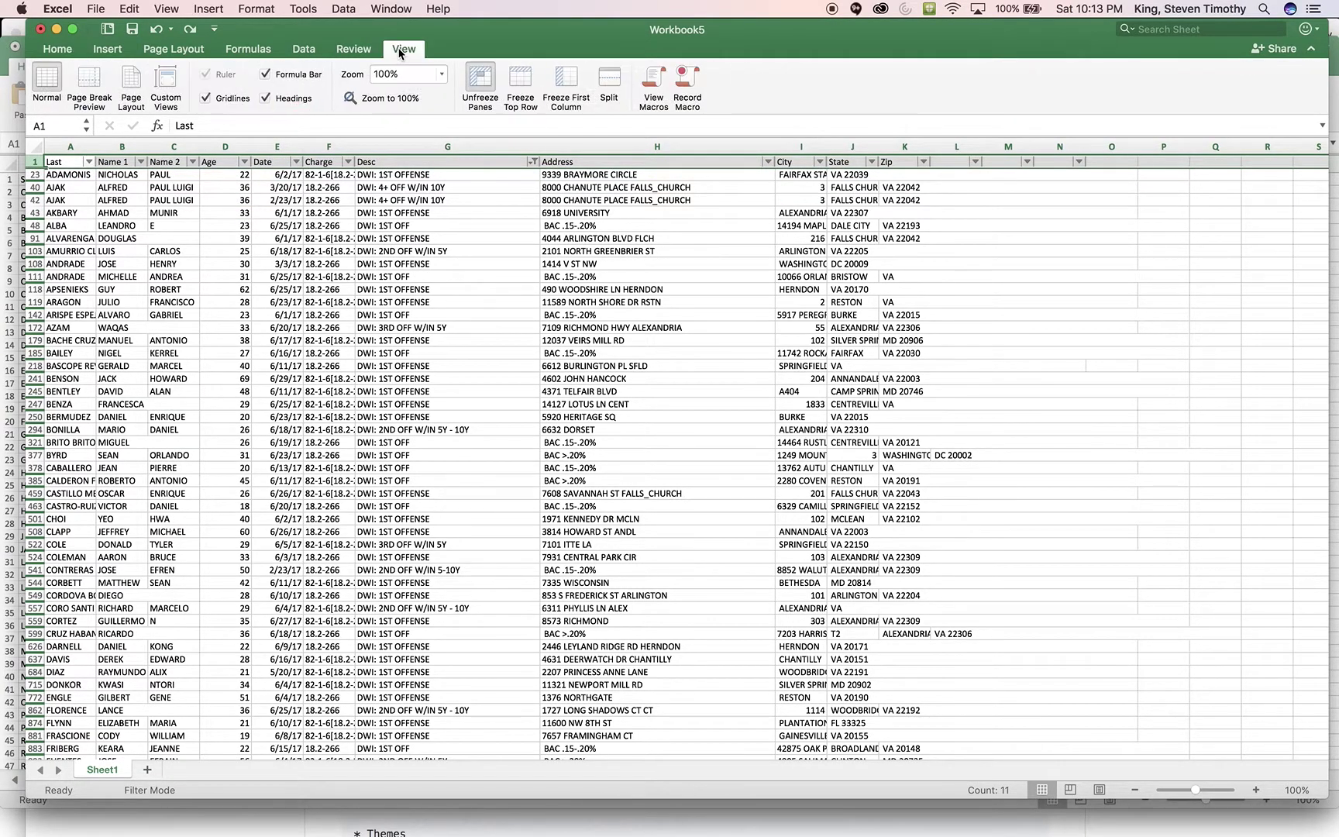
{"action": "left_click", "coordinate": [521, 84]}
{"action": "left_click", "coordinate": [520, 84]}
{"action": "left_click", "coordinate": [651, 184]}
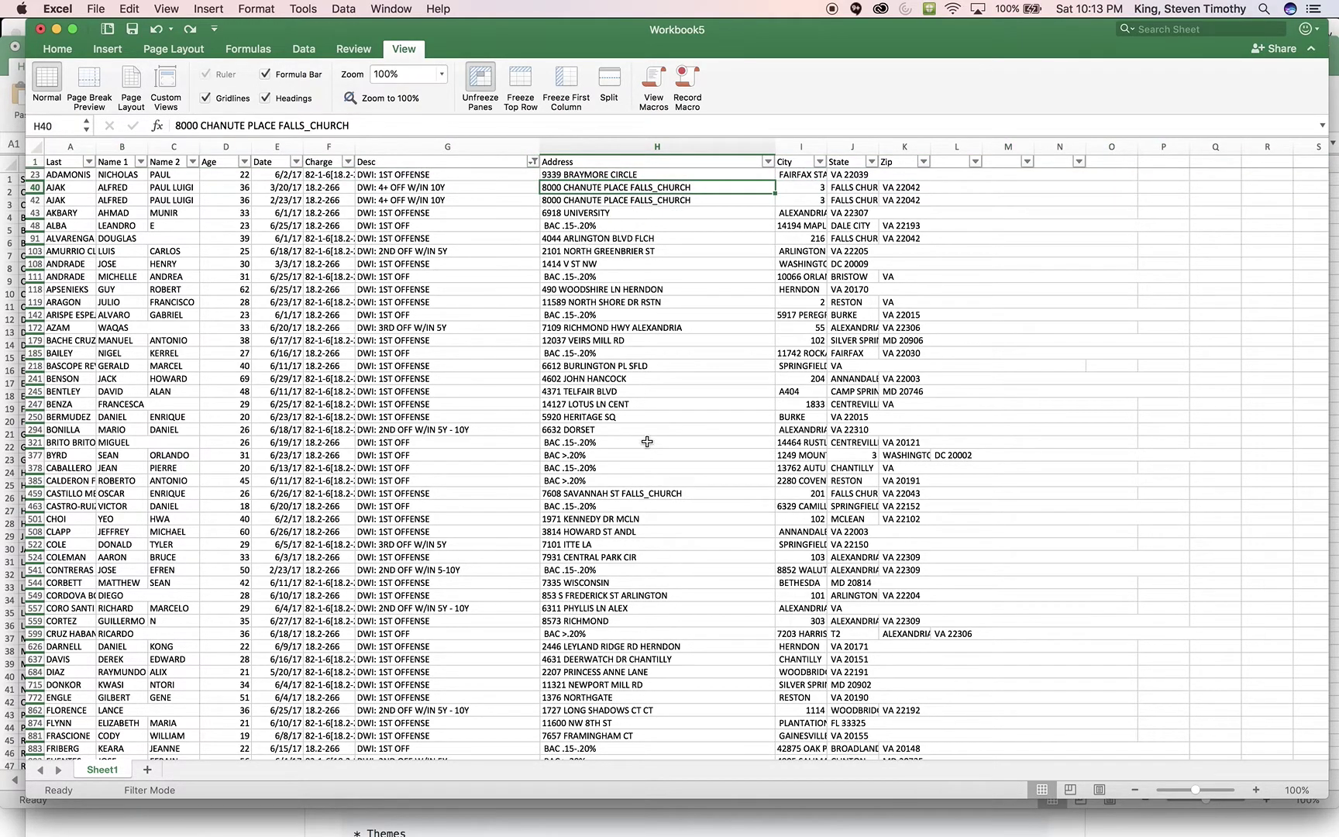
Examine the filtered DWI rows for blood alcohol entries mixed in with the street addresses in the Address column.
{"action": "scroll", "coordinate": [647, 442], "scroll_direction": "down", "scroll_amount": 5}
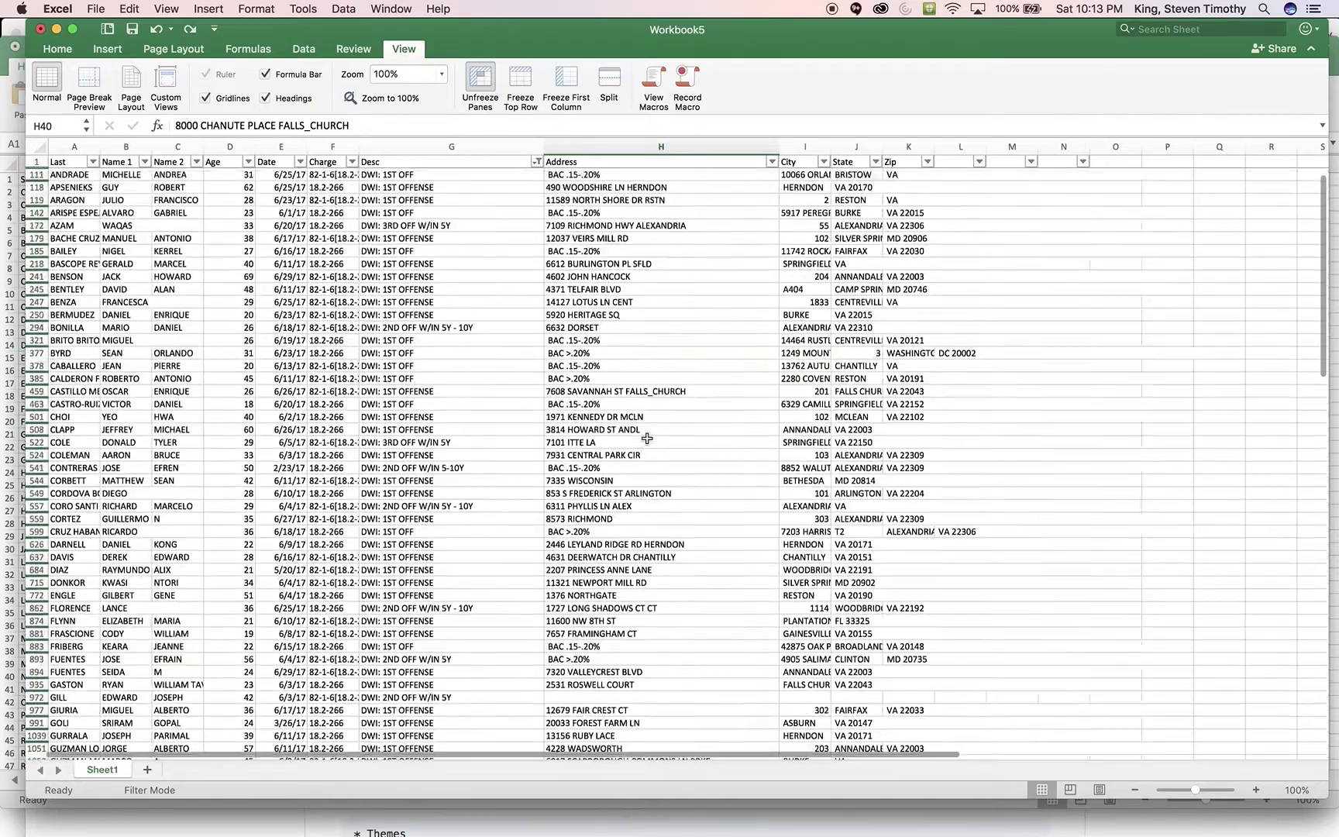
{"action": "scroll", "coordinate": [646, 438], "scroll_direction": "up", "scroll_amount": 5}
{"action": "scroll", "coordinate": [647, 438], "scroll_direction": "down", "scroll_amount": 10}
{"action": "scroll", "coordinate": [647, 439], "scroll_direction": "up", "scroll_amount": 10}
{"action": "left_click_drag", "start_coordinate": [573, 447], "coordinate": [577, 480]}
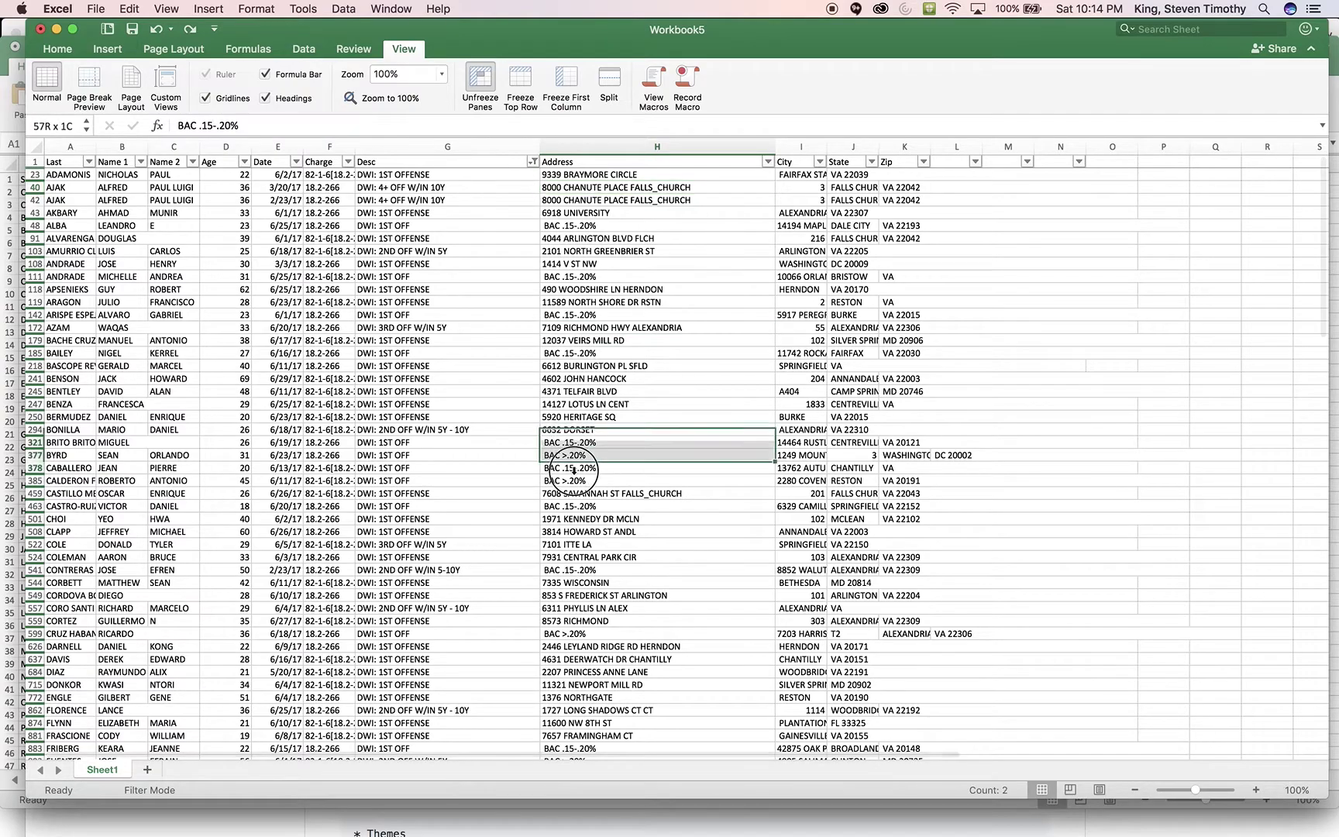
{"action": "left_click", "coordinate": [596, 404]}
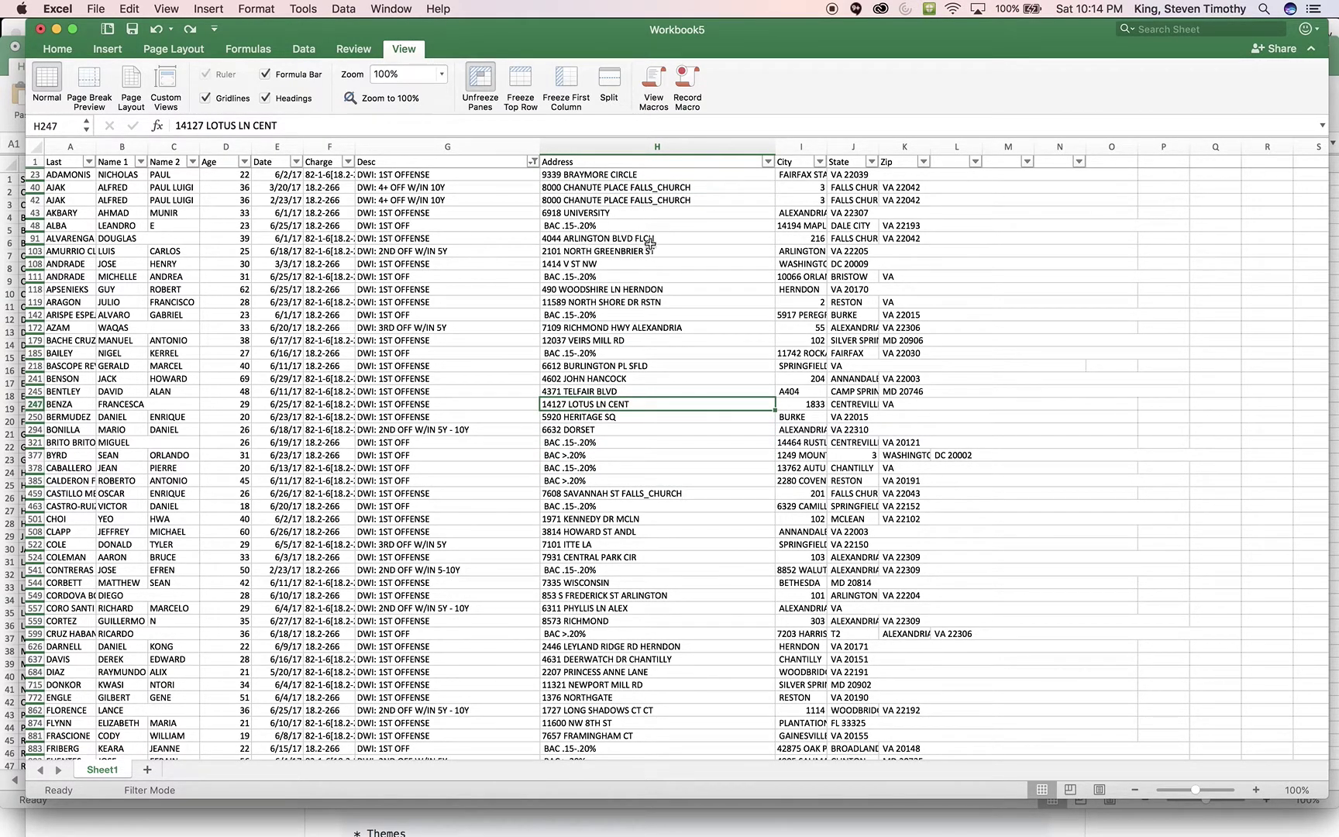
{"action": "left_click", "coordinate": [585, 186]}
{"action": "left_click", "coordinate": [585, 174]}
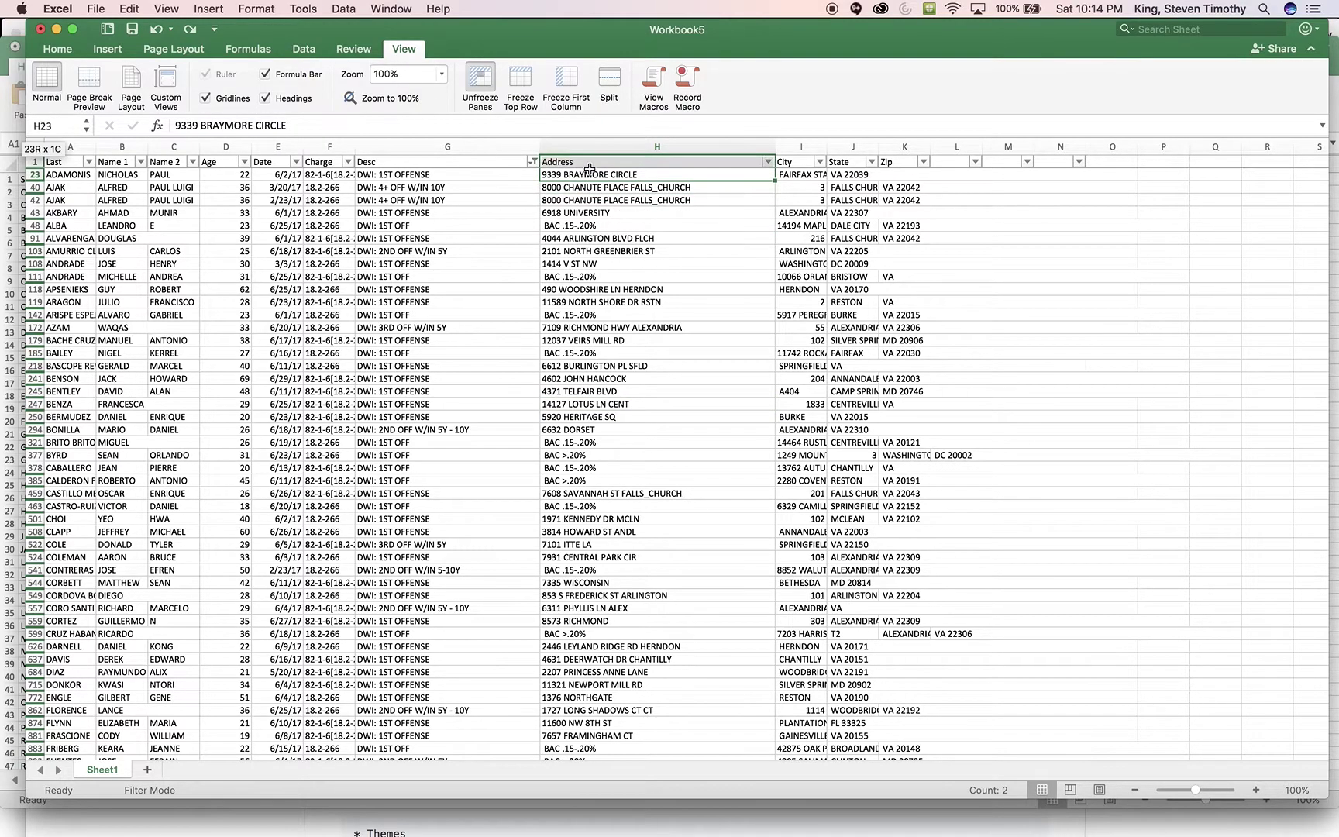
{"action": "left_click", "coordinate": [725, 225]}
{"action": "left_click", "coordinate": [766, 160]}
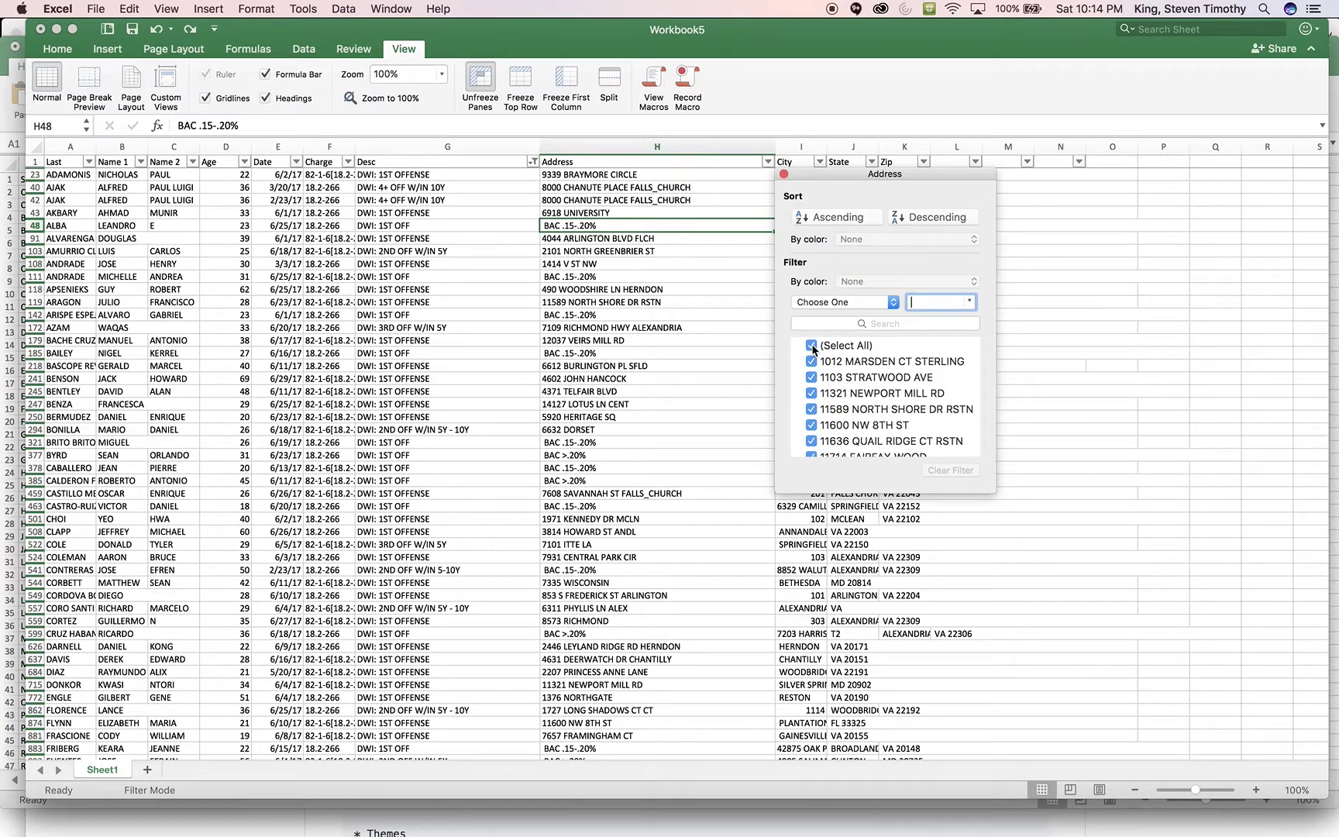
{"action": "left_click", "coordinate": [784, 174]}
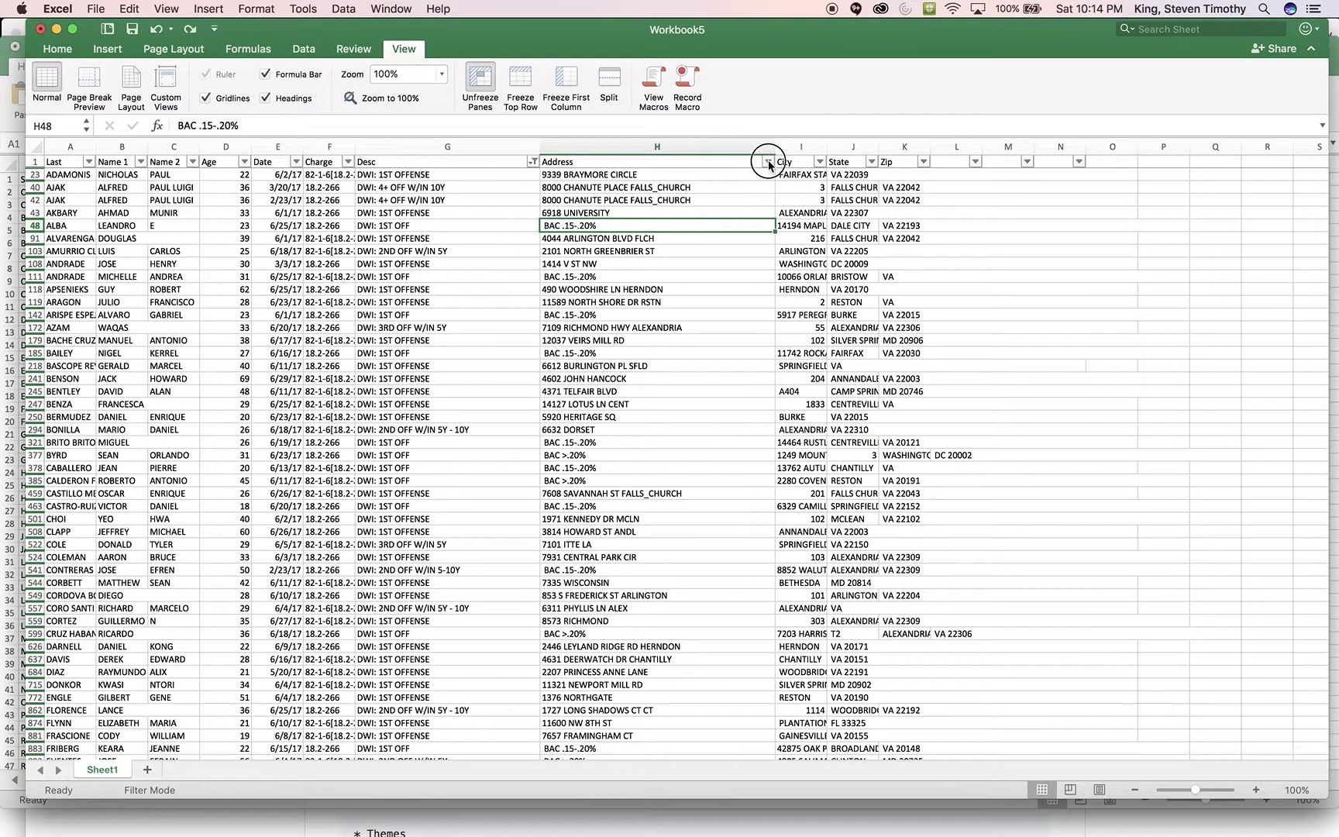
{"action": "left_click", "coordinate": [767, 162]}
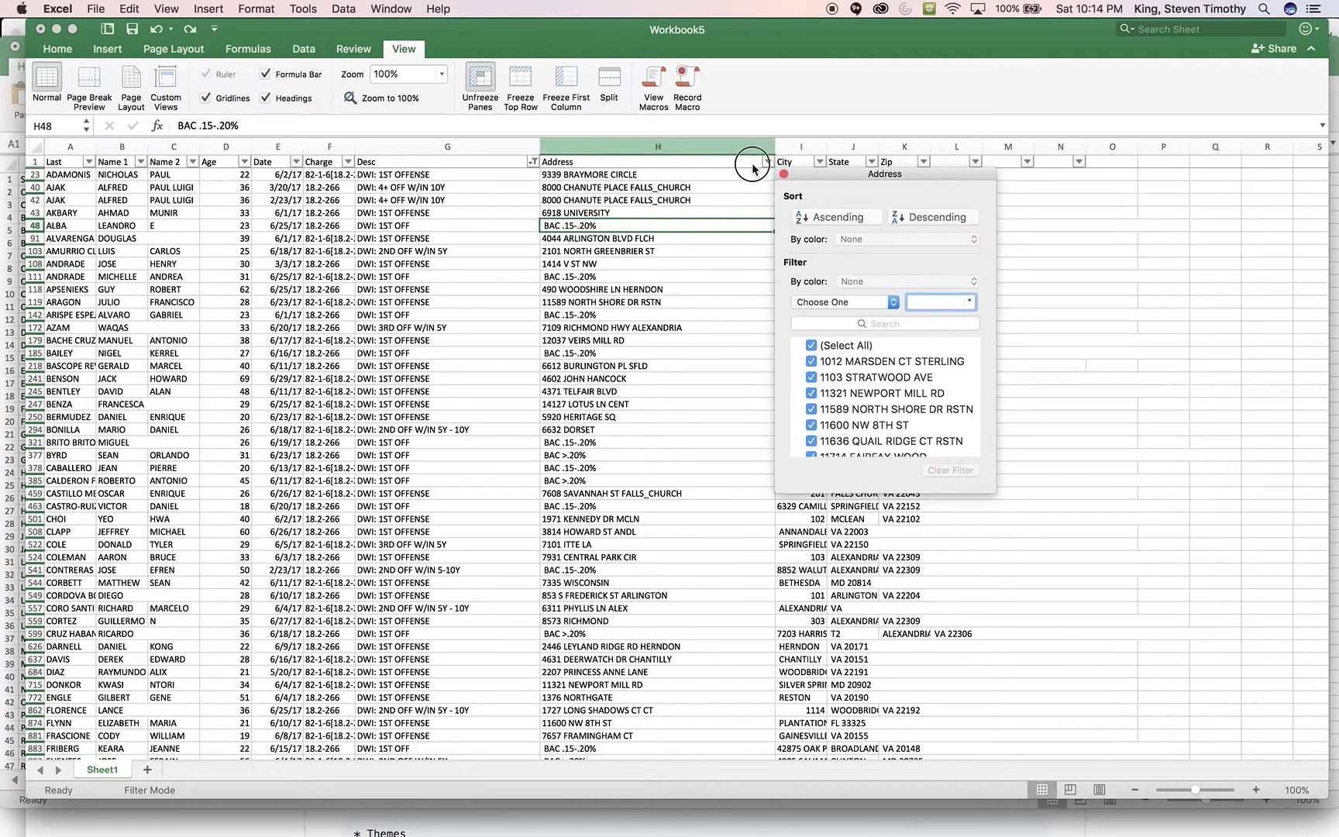
{"action": "left_click", "coordinate": [742, 164]}
{"action": "left_click", "coordinate": [742, 163]}
Sort the filtered DWI records A to Z by the Address column, expanding the selection, and review the sorted rows.
{"action": "left_click", "coordinate": [743, 147]}
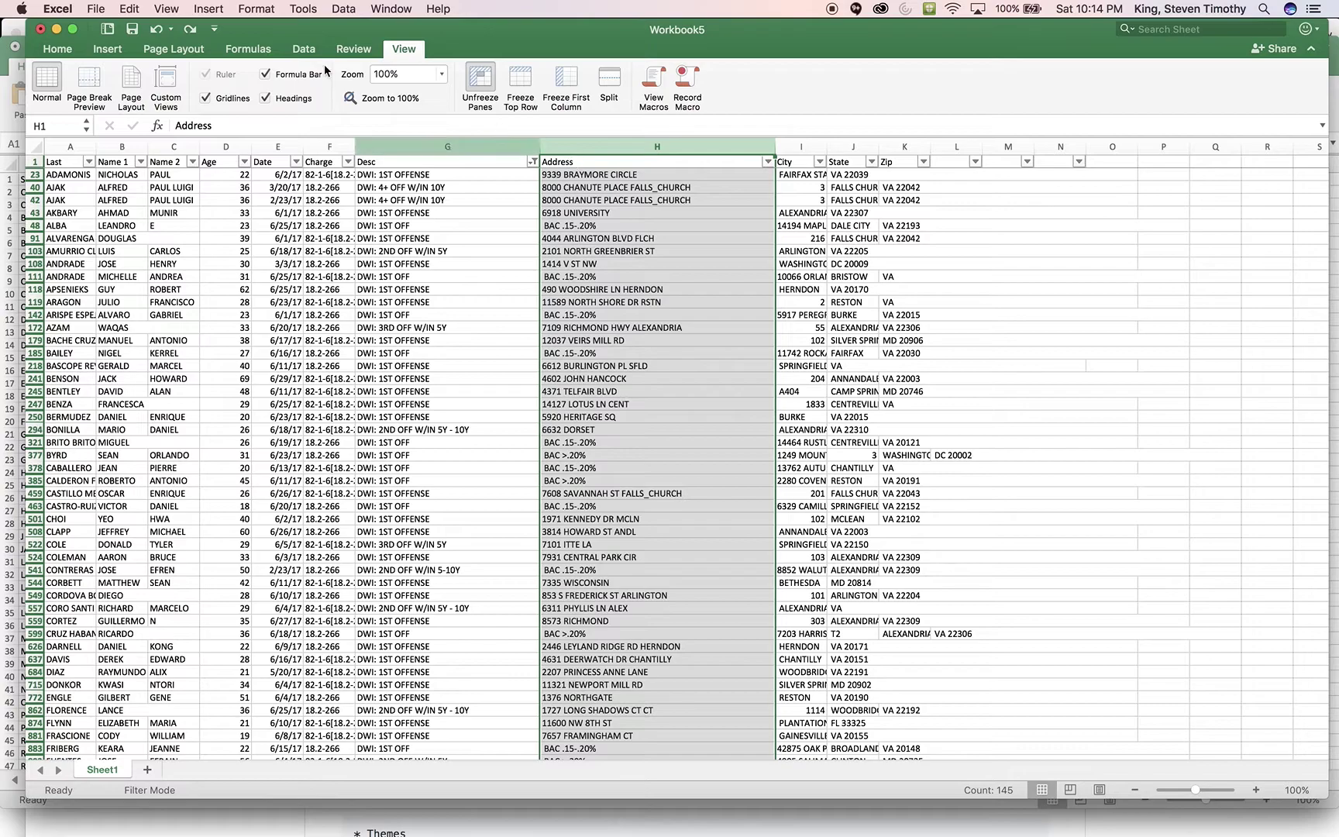
{"action": "left_click", "coordinate": [54, 46]}
{"action": "left_click", "coordinate": [54, 46]}
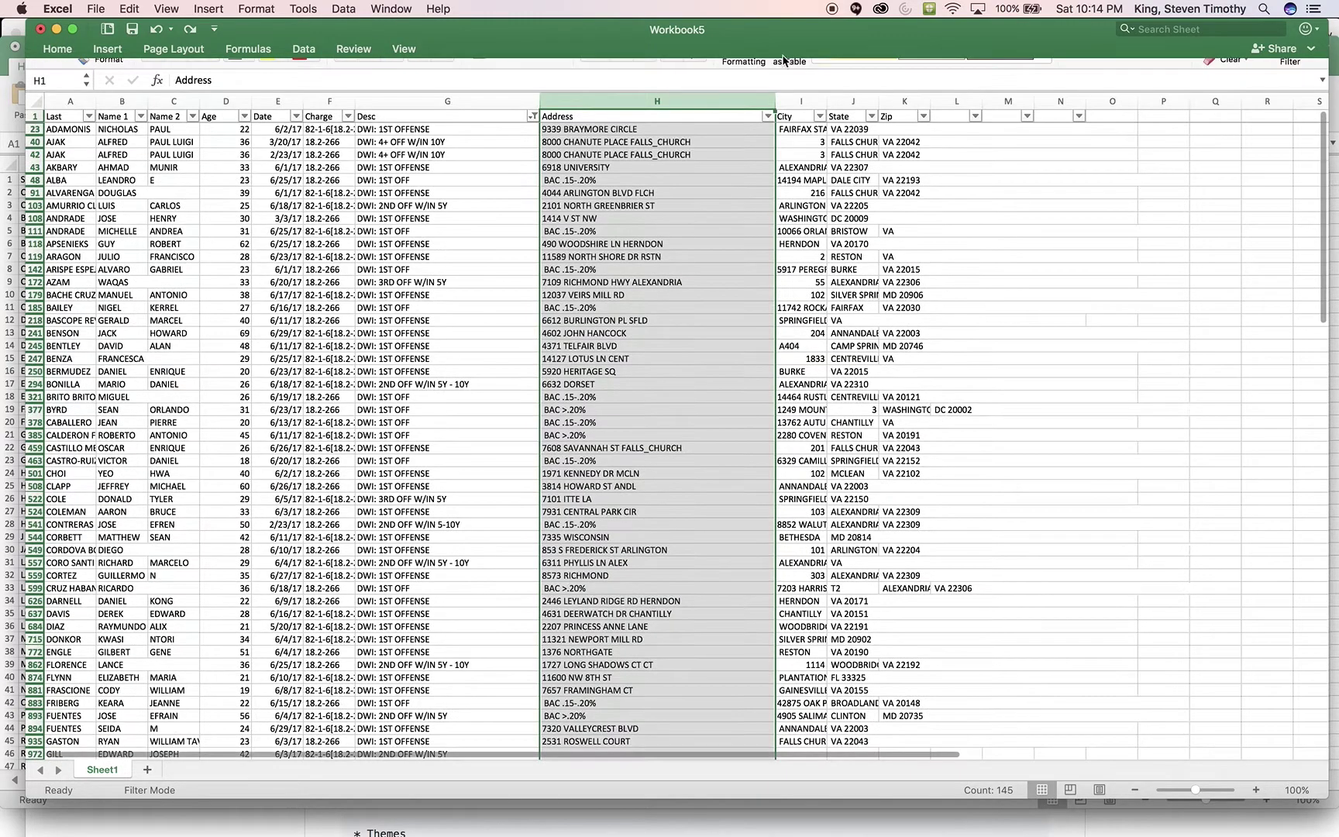
{"action": "left_click", "coordinate": [54, 49]}
{"action": "left_click", "coordinate": [1293, 77]}
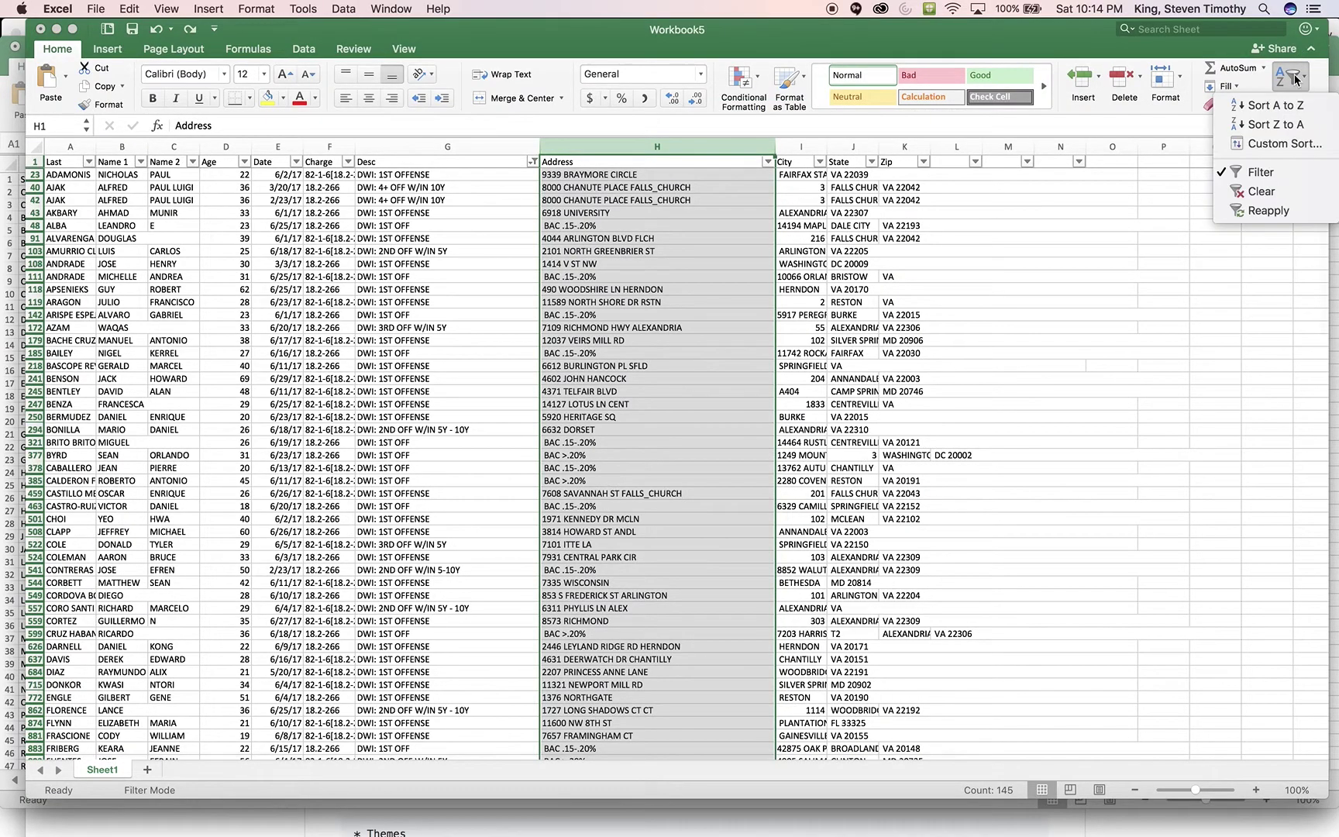
{"action": "left_click", "coordinate": [1271, 105]}
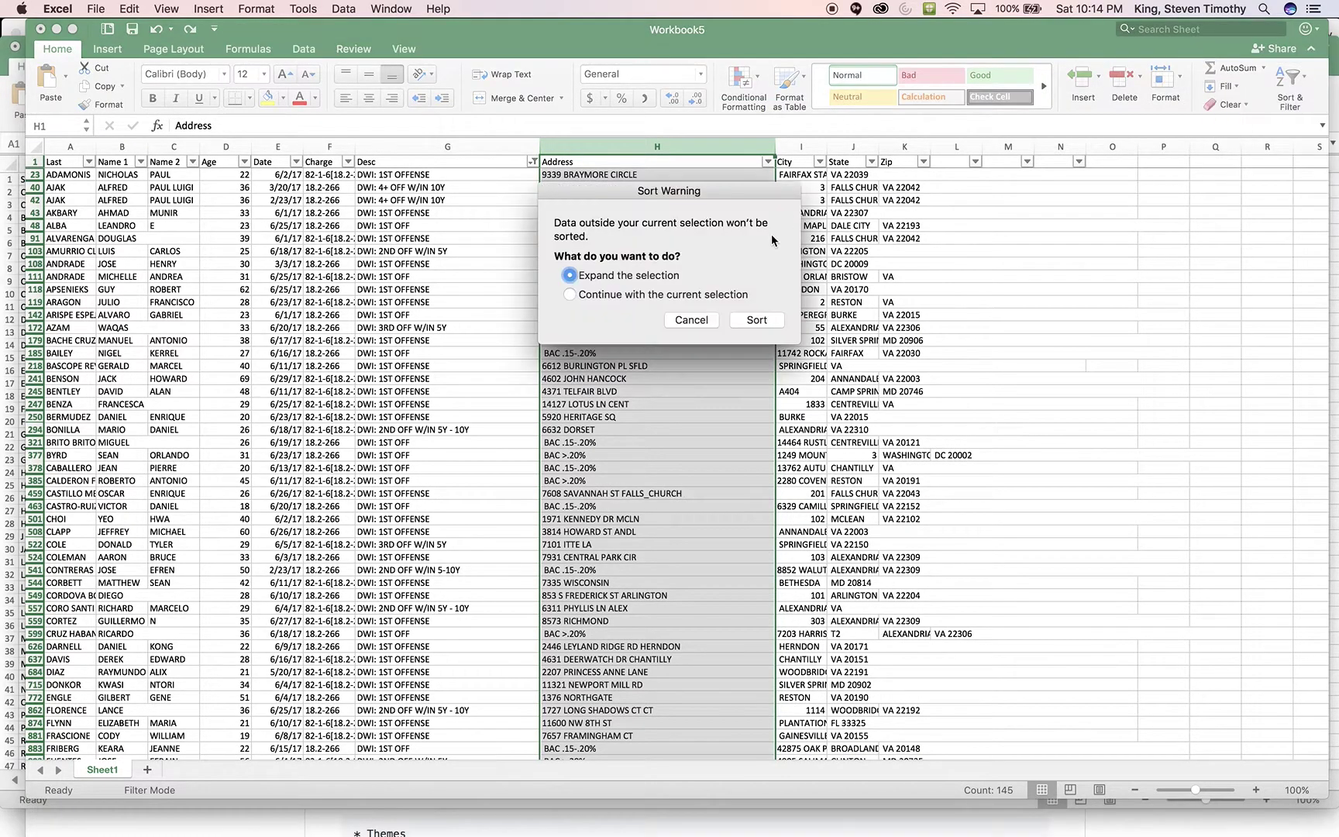
{"action": "left_click", "coordinate": [757, 320]}
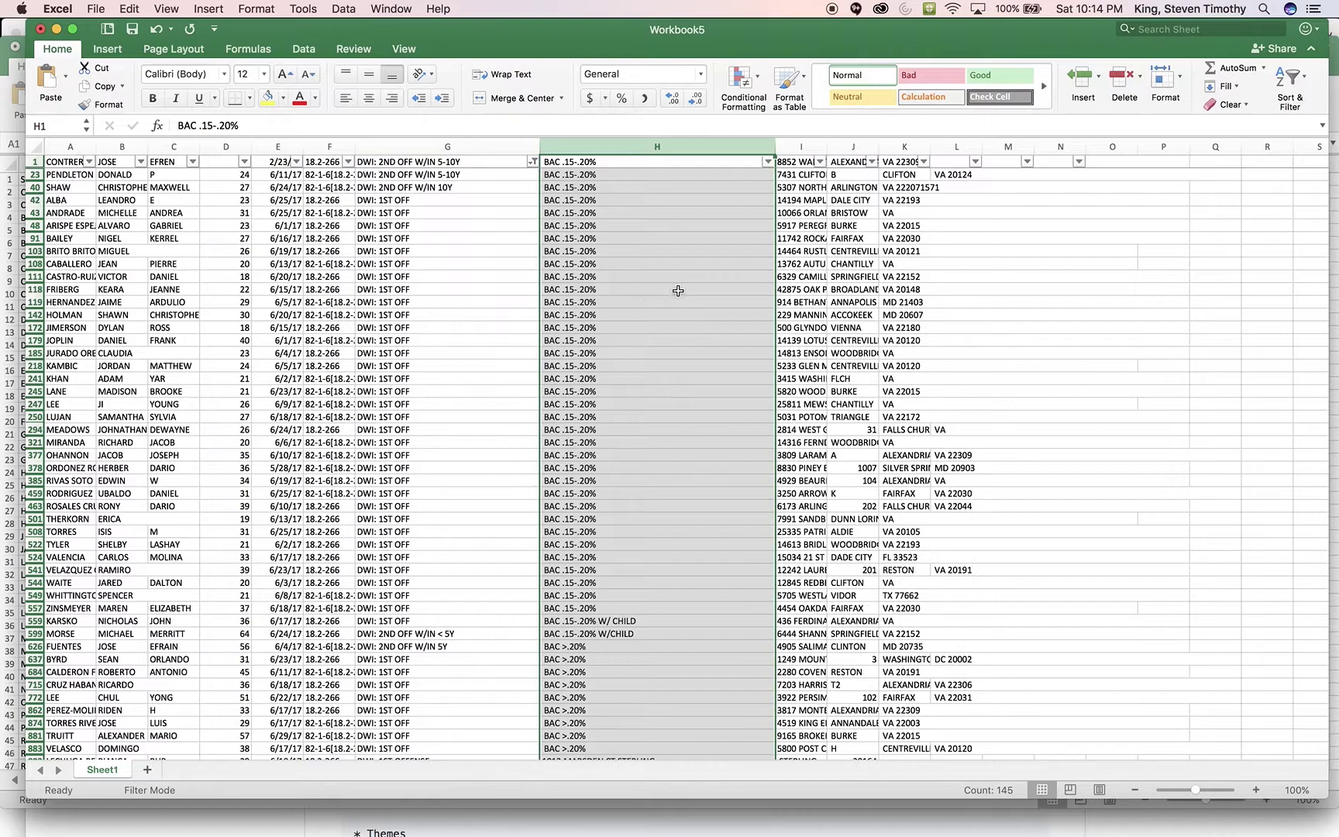
{"action": "scroll", "coordinate": [651, 284], "scroll_direction": "down", "scroll_amount": 10}
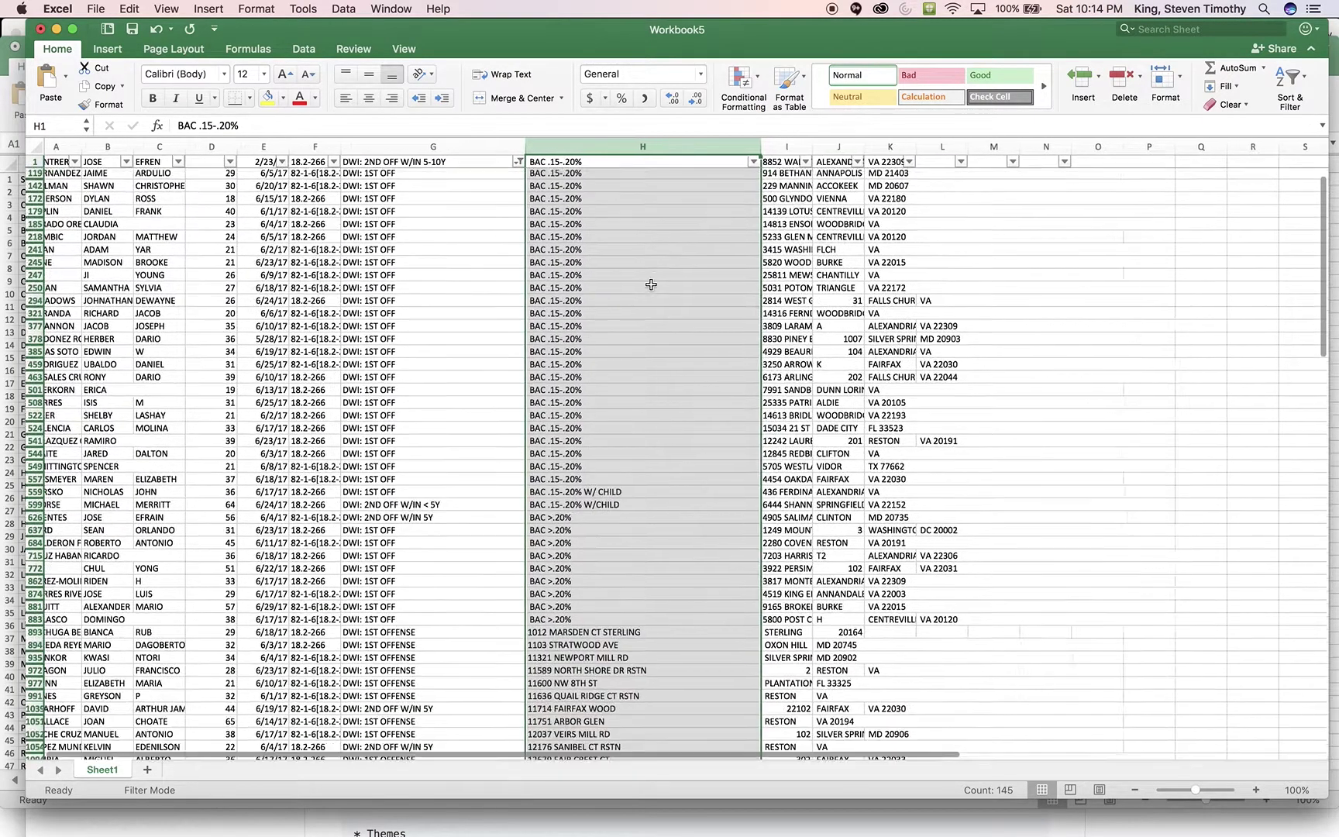
{"action": "scroll", "coordinate": [568, 440], "scroll_direction": "down", "scroll_amount": 4}
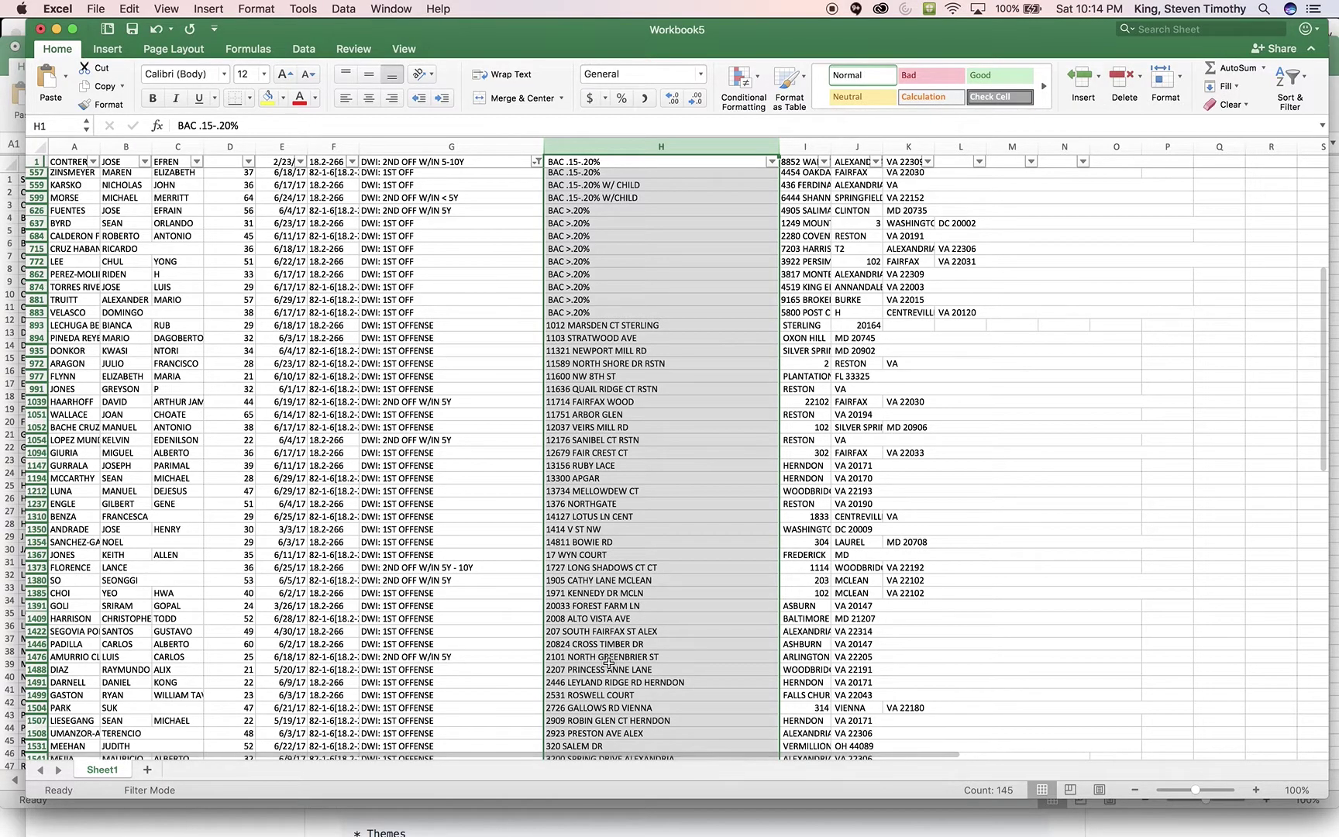
Review column H of the sorted DWI records to find where the BAC entries give way to street addresses.
{"action": "scroll", "coordinate": [609, 663], "scroll_direction": "down", "scroll_amount": 5}
{"action": "scroll", "coordinate": [609, 664], "scroll_direction": "down", "scroll_amount": 15}
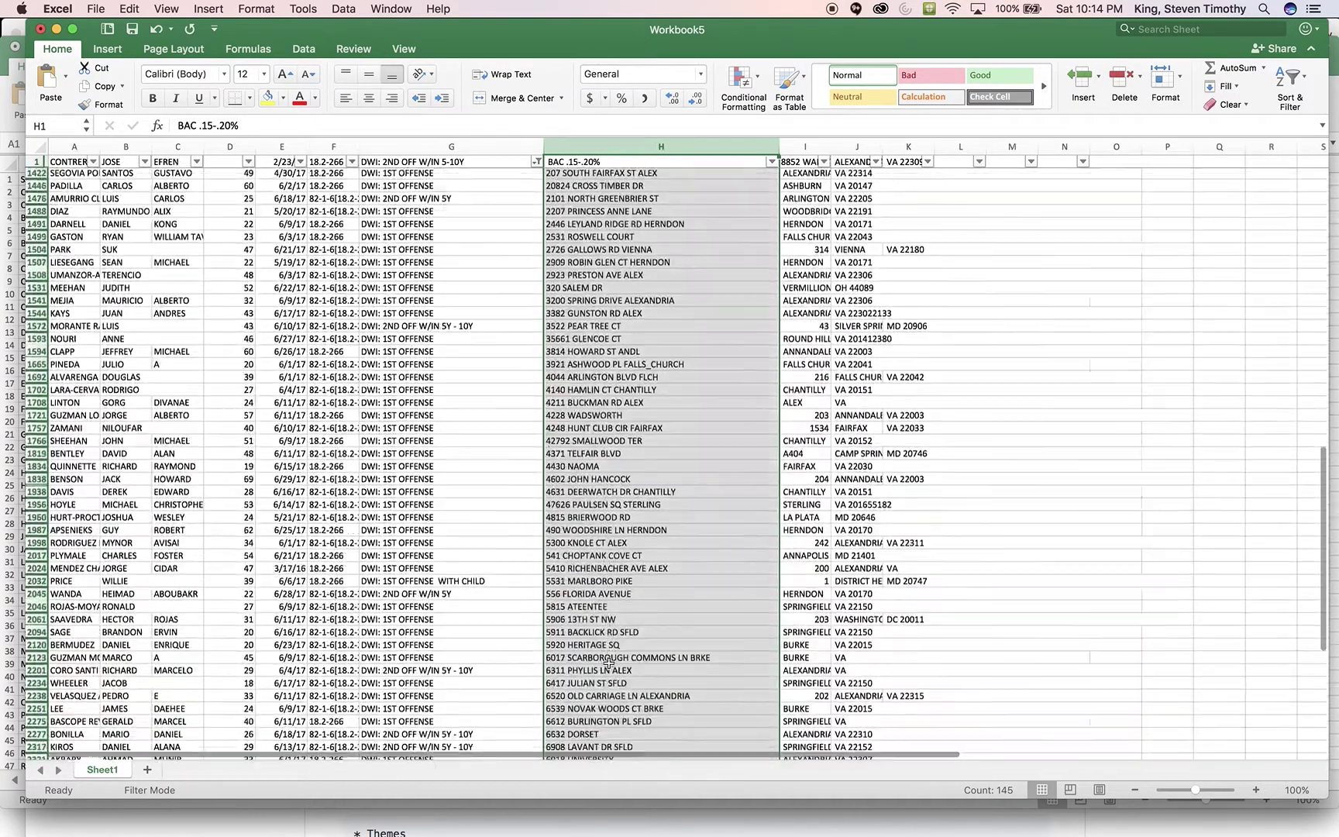
{"action": "scroll", "coordinate": [609, 663], "scroll_direction": "down", "scroll_amount": 2}
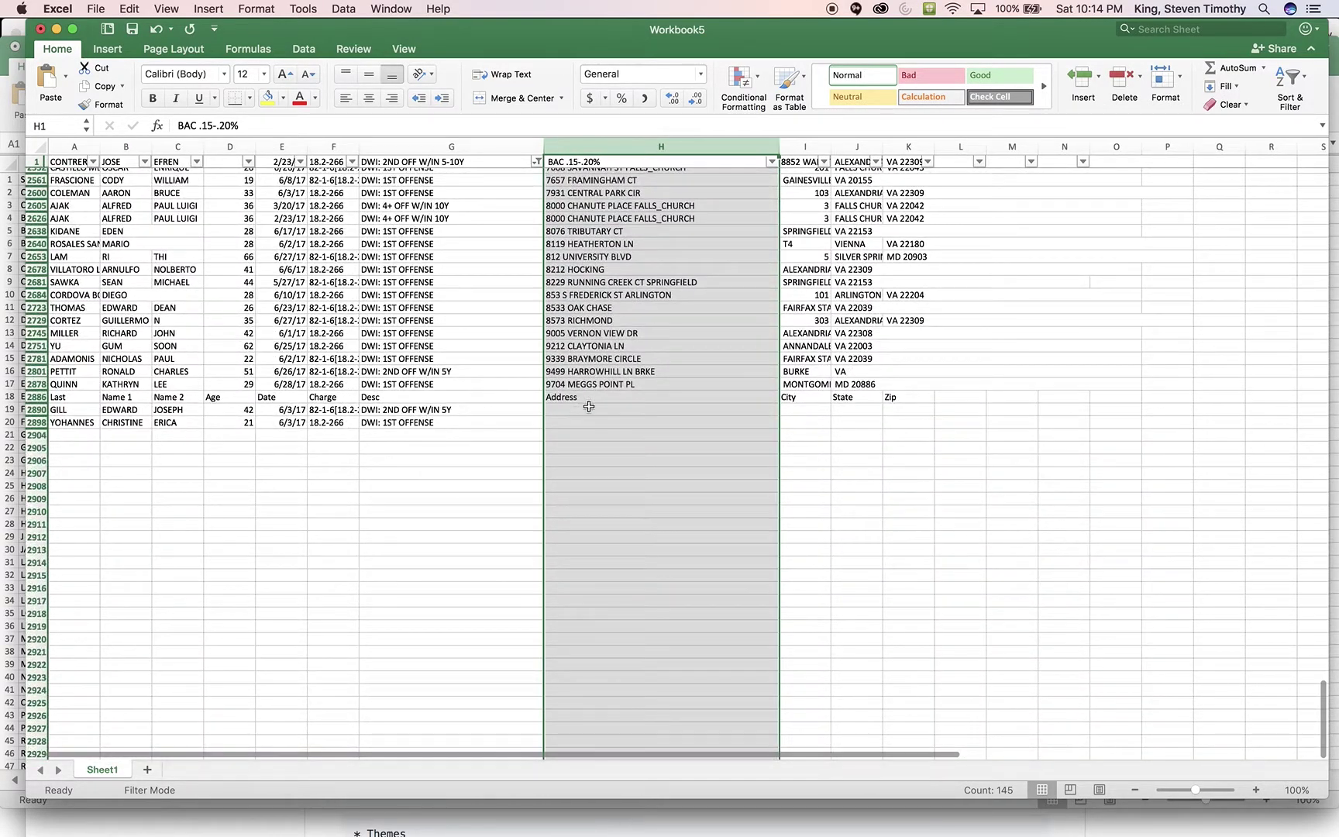
{"action": "scroll", "coordinate": [589, 406], "scroll_direction": "up", "scroll_amount": 20}
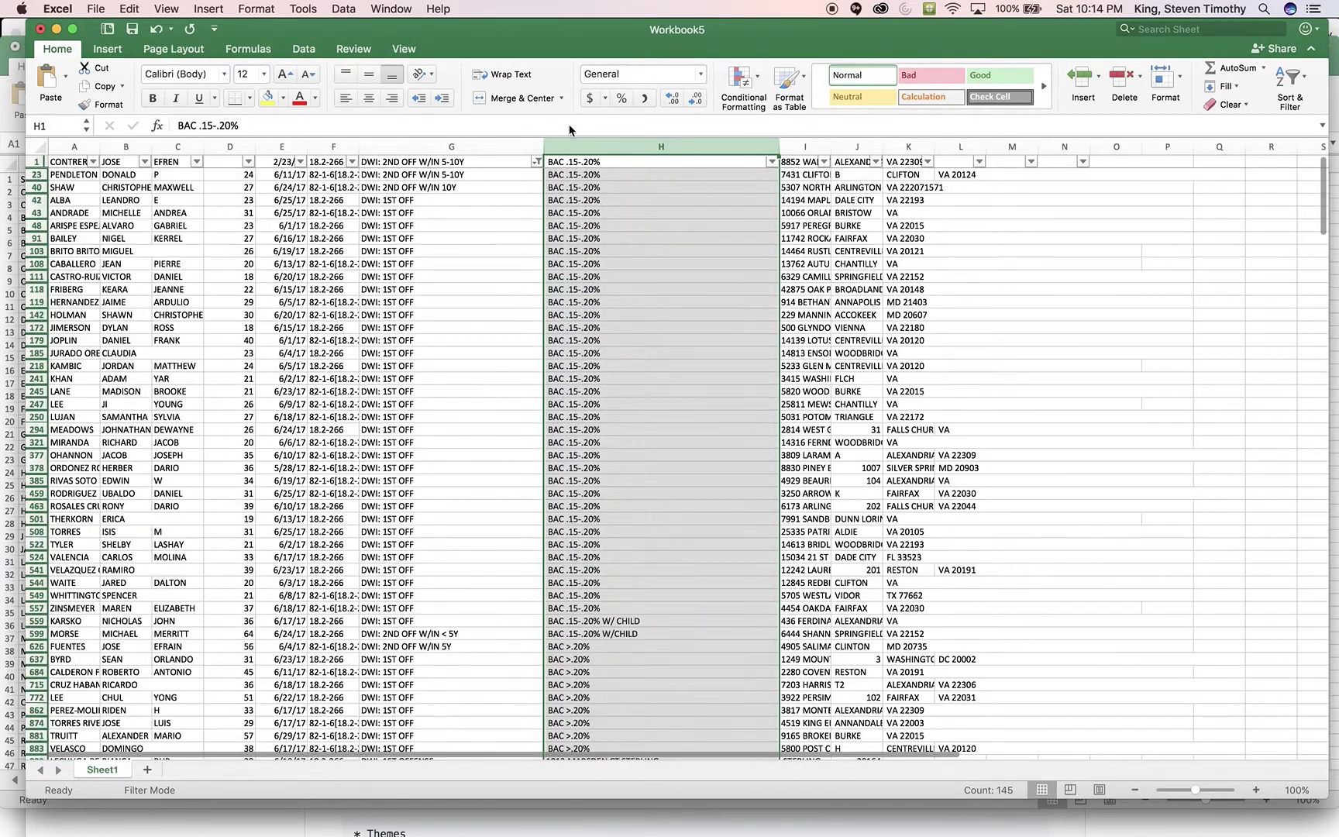
{"action": "left_click", "coordinate": [585, 173]}
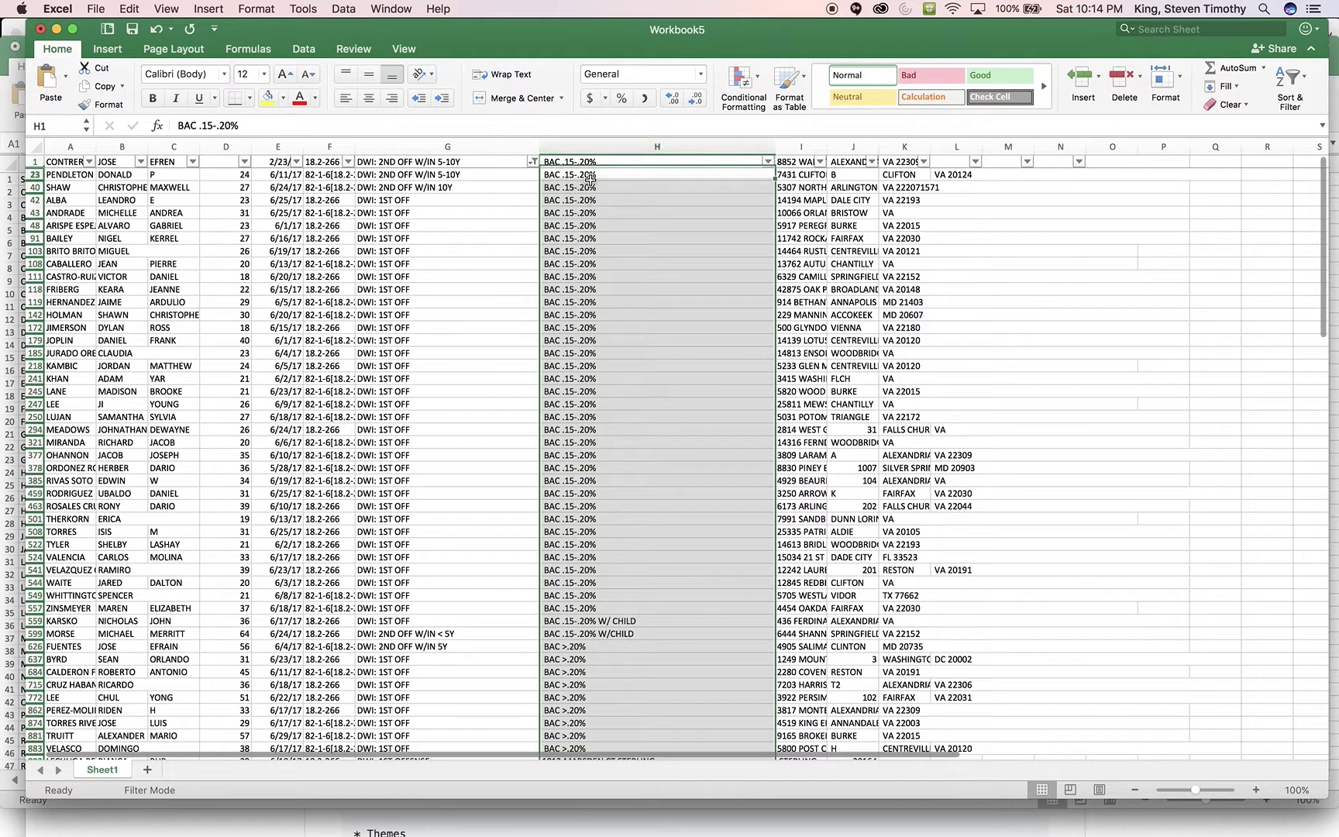
Move the address block H893:L2878 one column right, starting at I893, so column H holds only BAC entries.
{"action": "scroll", "coordinate": [581, 173], "scroll_direction": "down", "scroll_amount": 12}
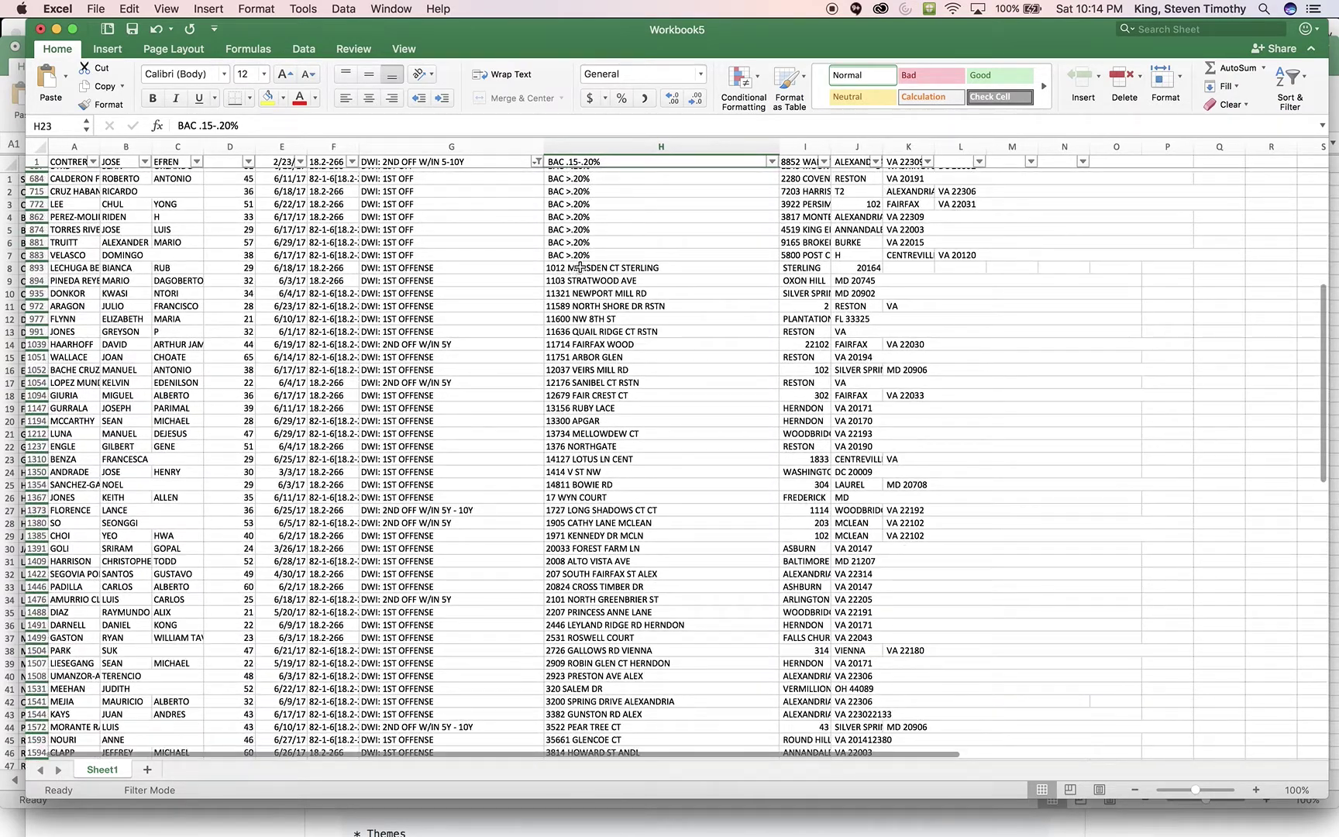
{"action": "left_click", "coordinate": [580, 267]}
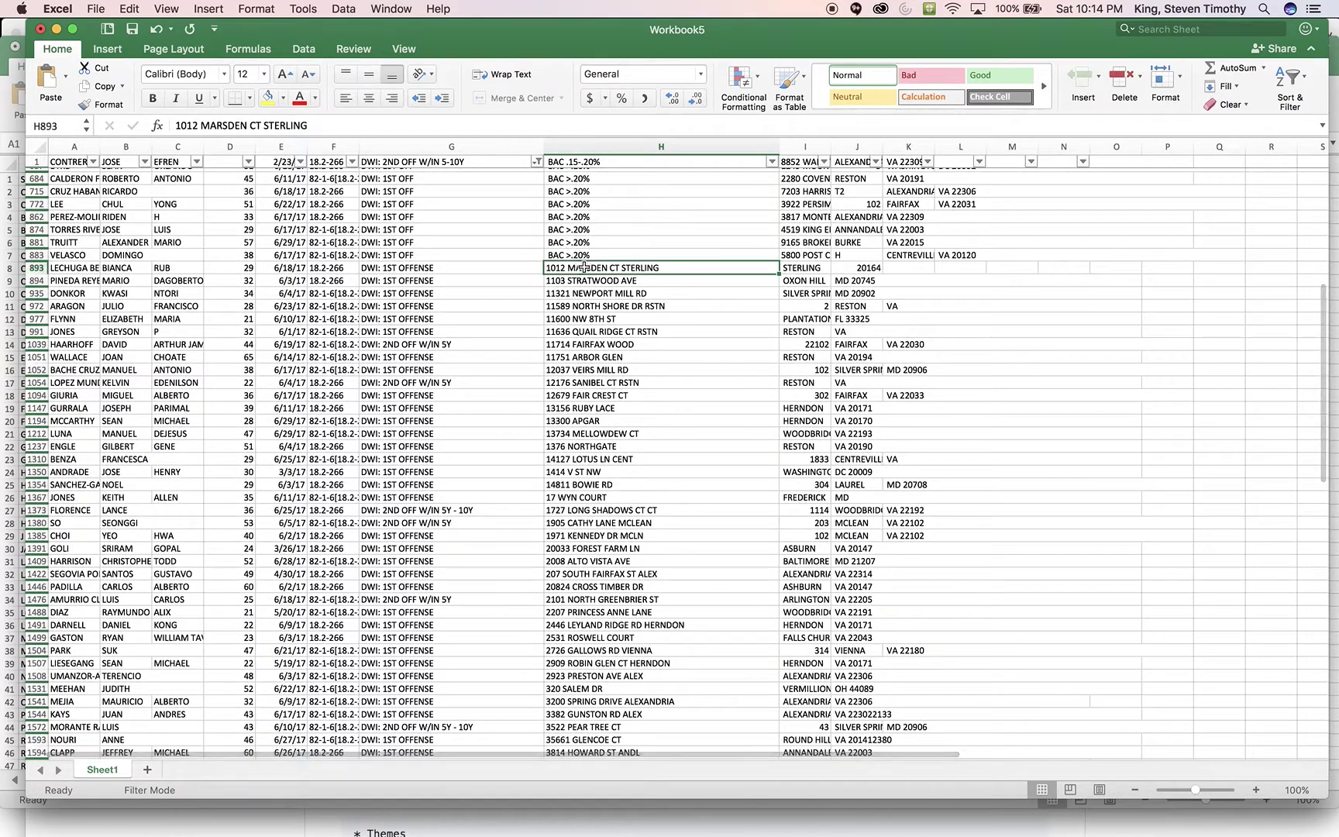
{"action": "scroll", "coordinate": [933, 536], "scroll_direction": "down", "scroll_amount": 20}
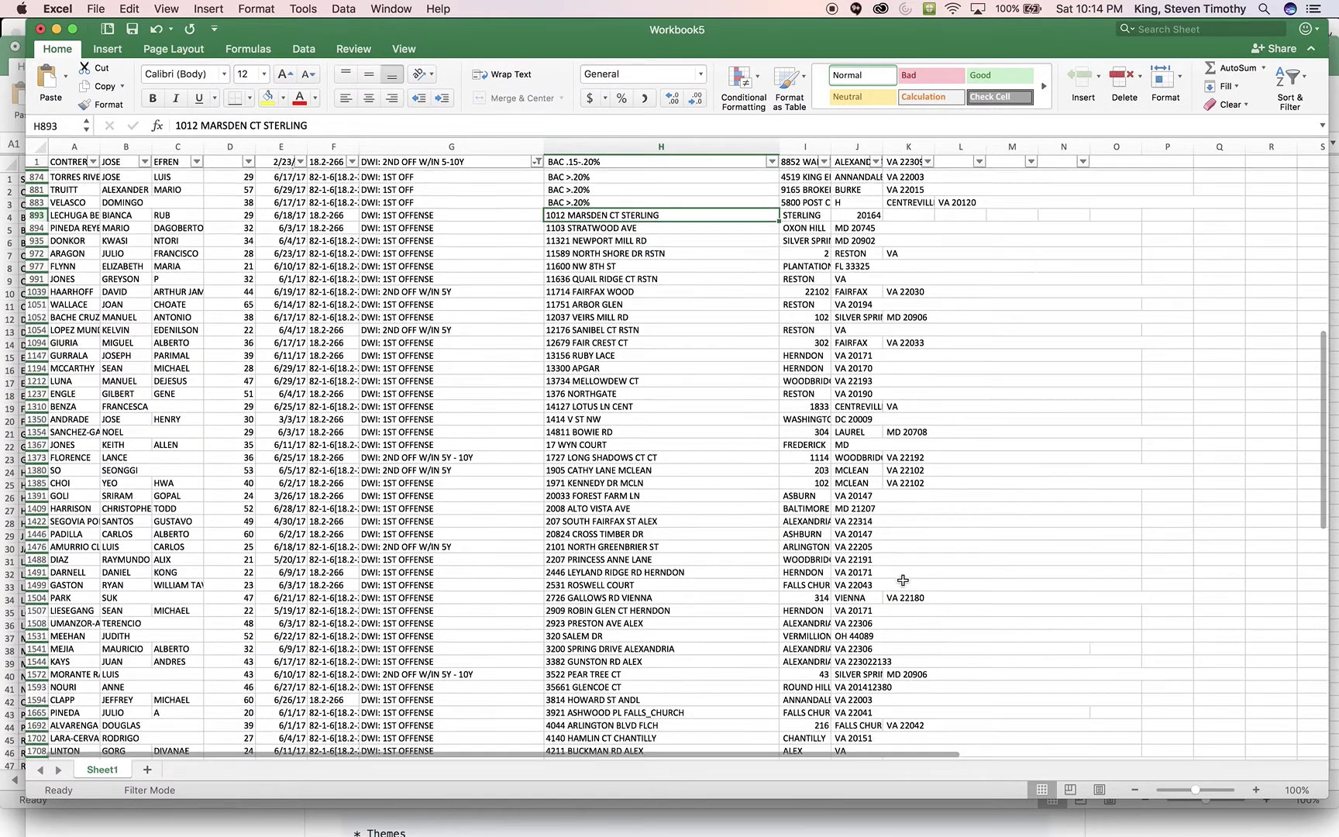
{"action": "scroll", "coordinate": [902, 580], "scroll_direction": "down", "scroll_amount": 3}
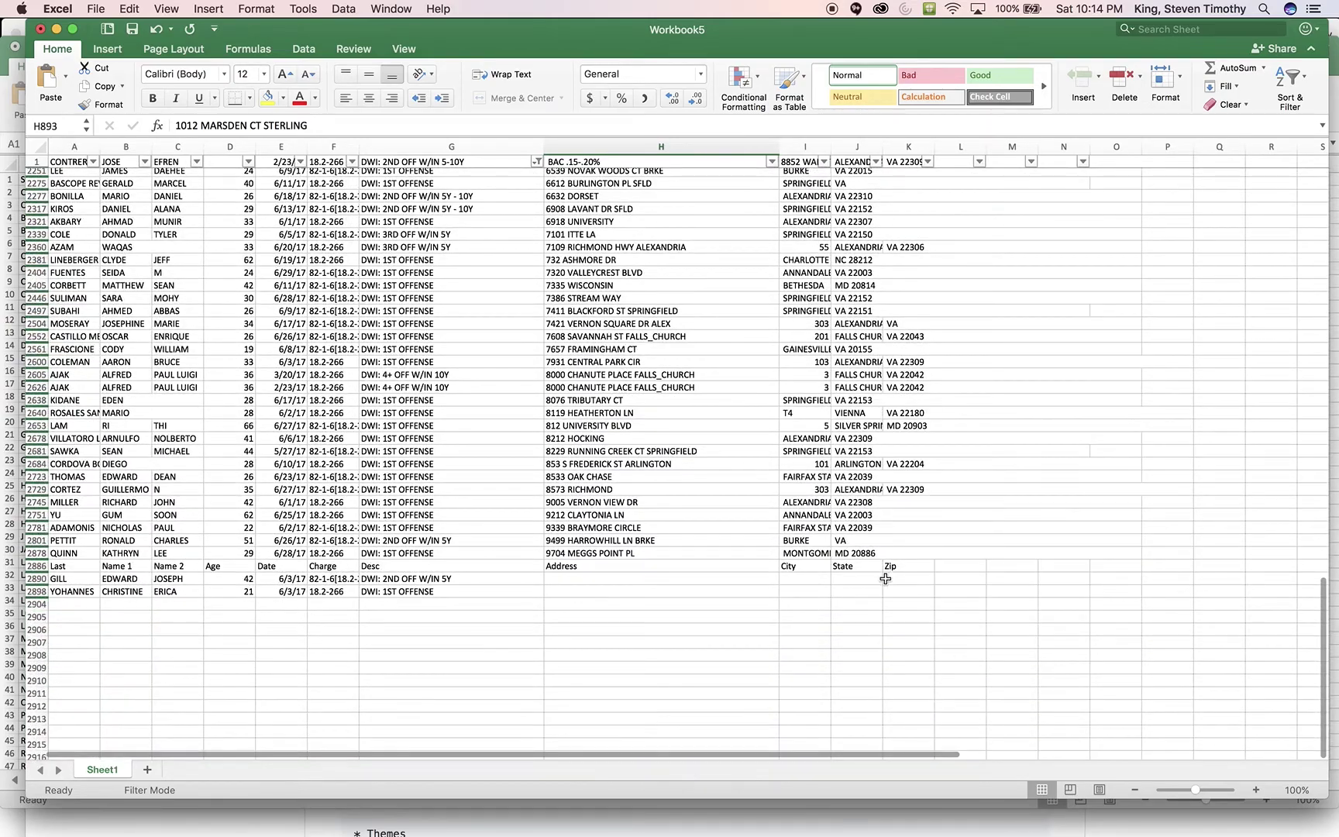
{"action": "left_click", "coordinate": [954, 558], "text": "shift"}
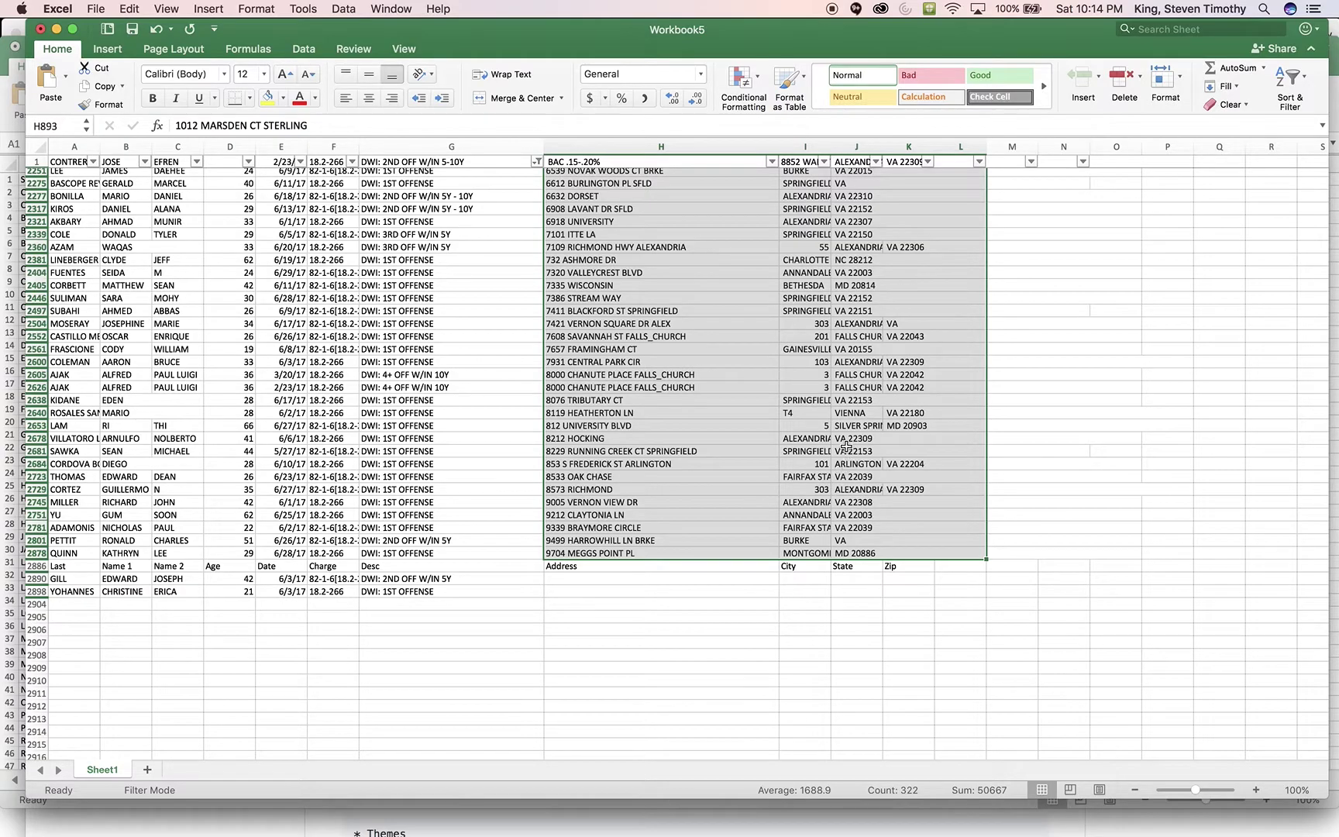
{"action": "key", "text": "super+x"}
{"action": "scroll", "coordinate": [846, 447], "scroll_direction": "up", "scroll_amount": 20}
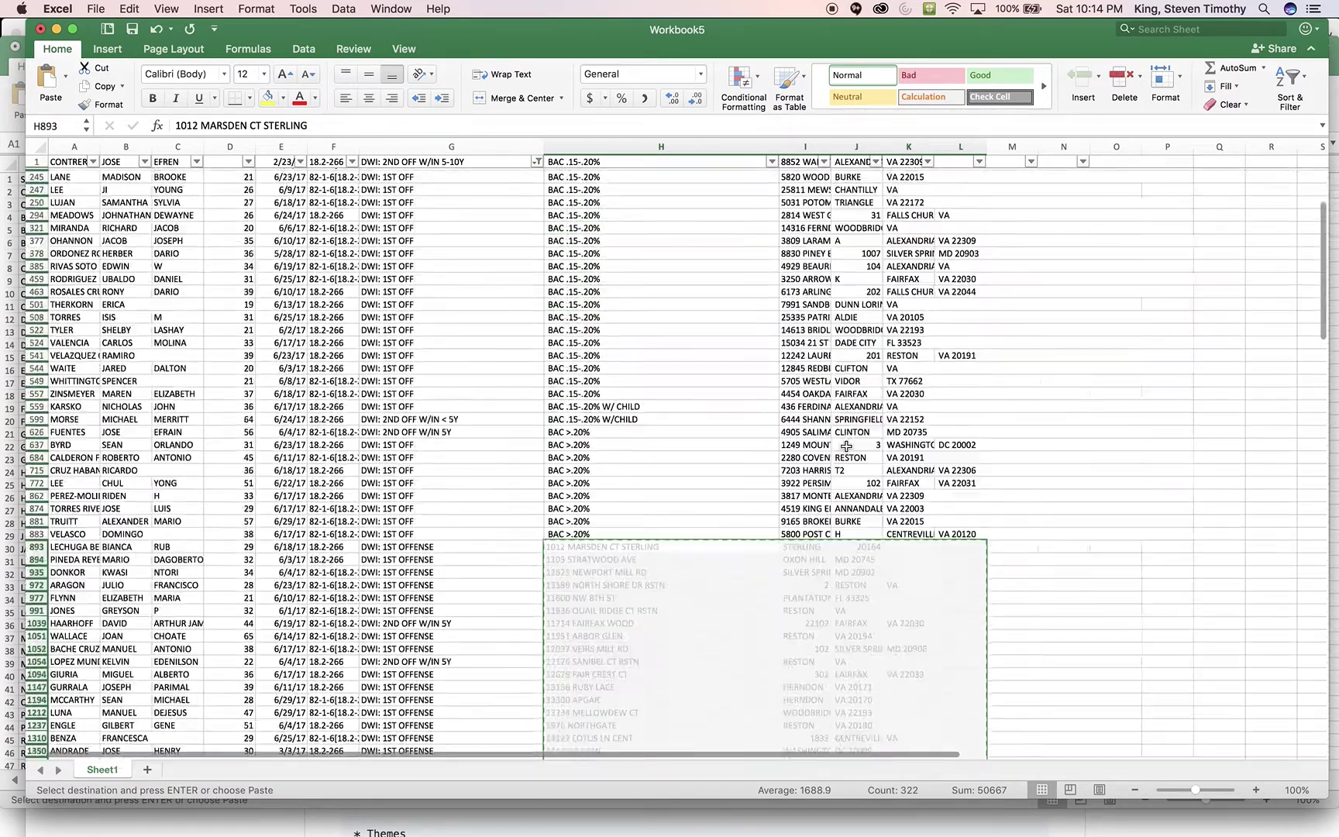
{"action": "scroll", "coordinate": [846, 447], "scroll_direction": "down", "scroll_amount": 3}
{"action": "left_click", "coordinate": [811, 469]}
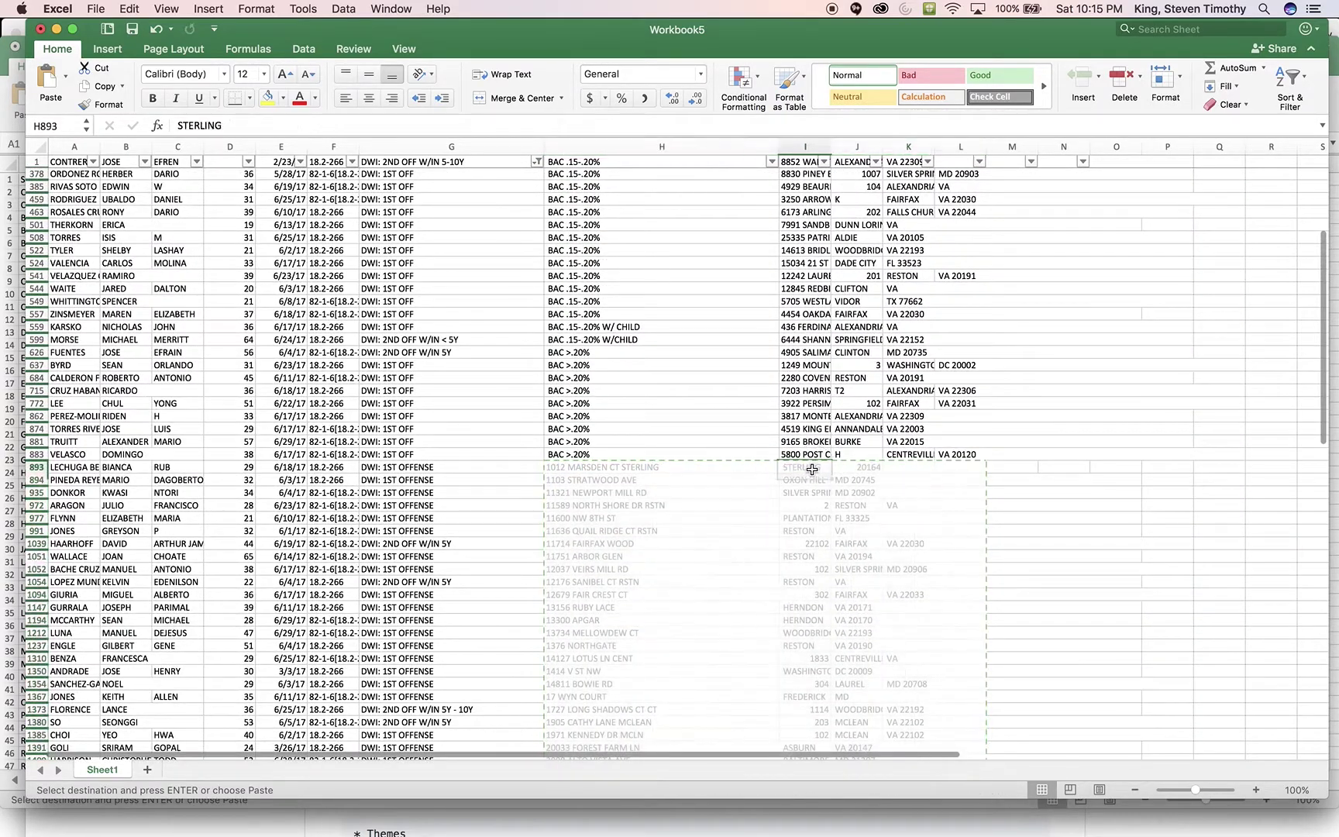
{"action": "key", "text": "super+v"}
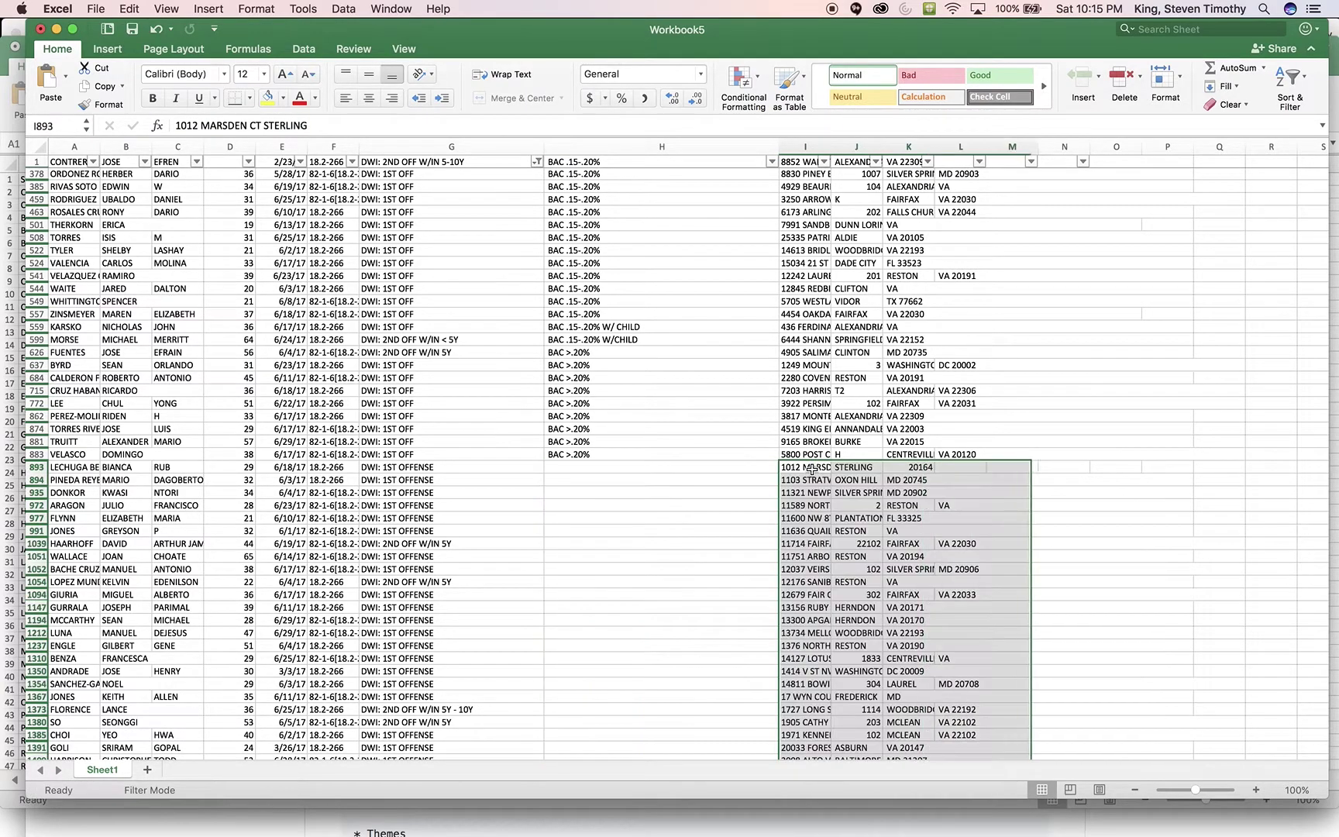
Check the shifted address rows and widen columns I, J and K so the street and city entries are readable.
{"action": "scroll", "coordinate": [1070, 491], "scroll_direction": "down", "scroll_amount": 5}
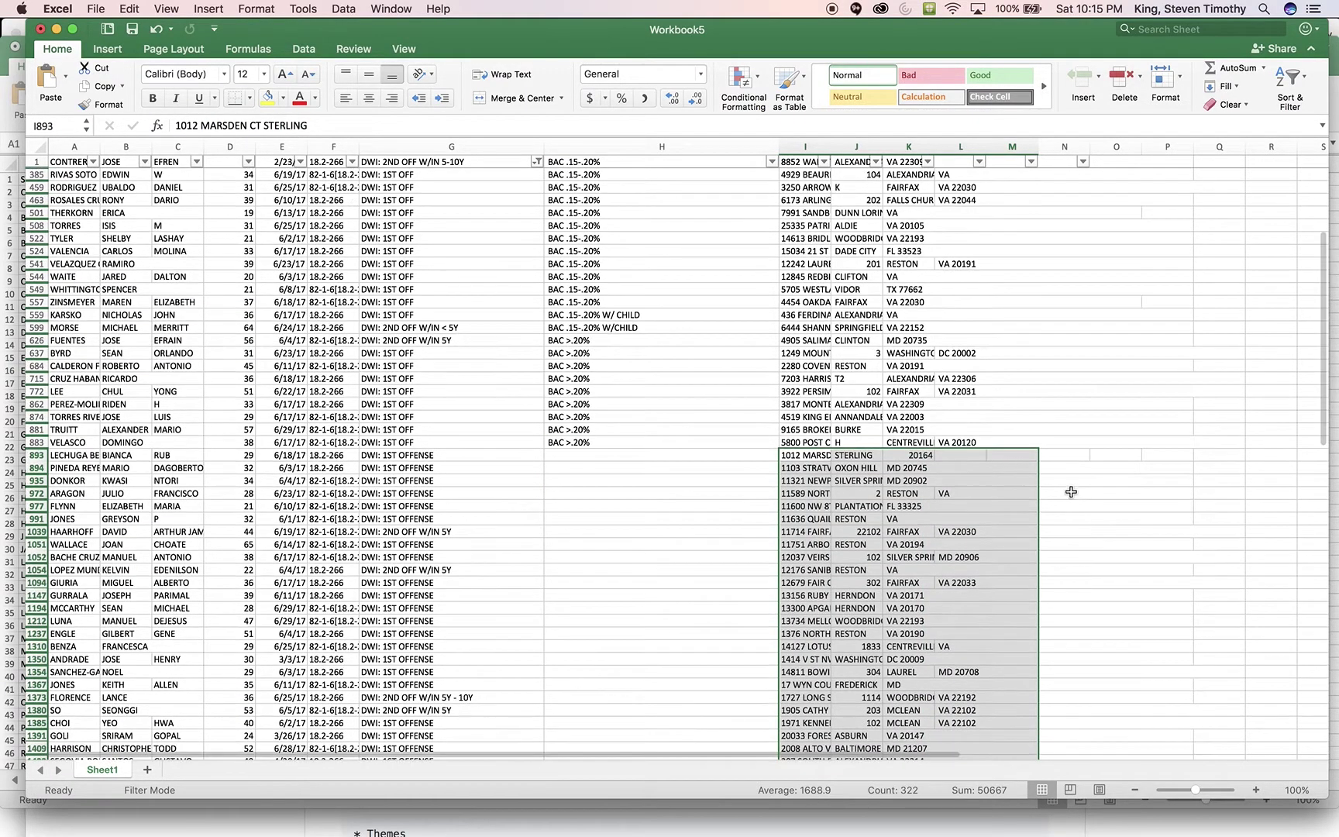
{"action": "scroll", "coordinate": [1071, 491], "scroll_direction": "down", "scroll_amount": 4}
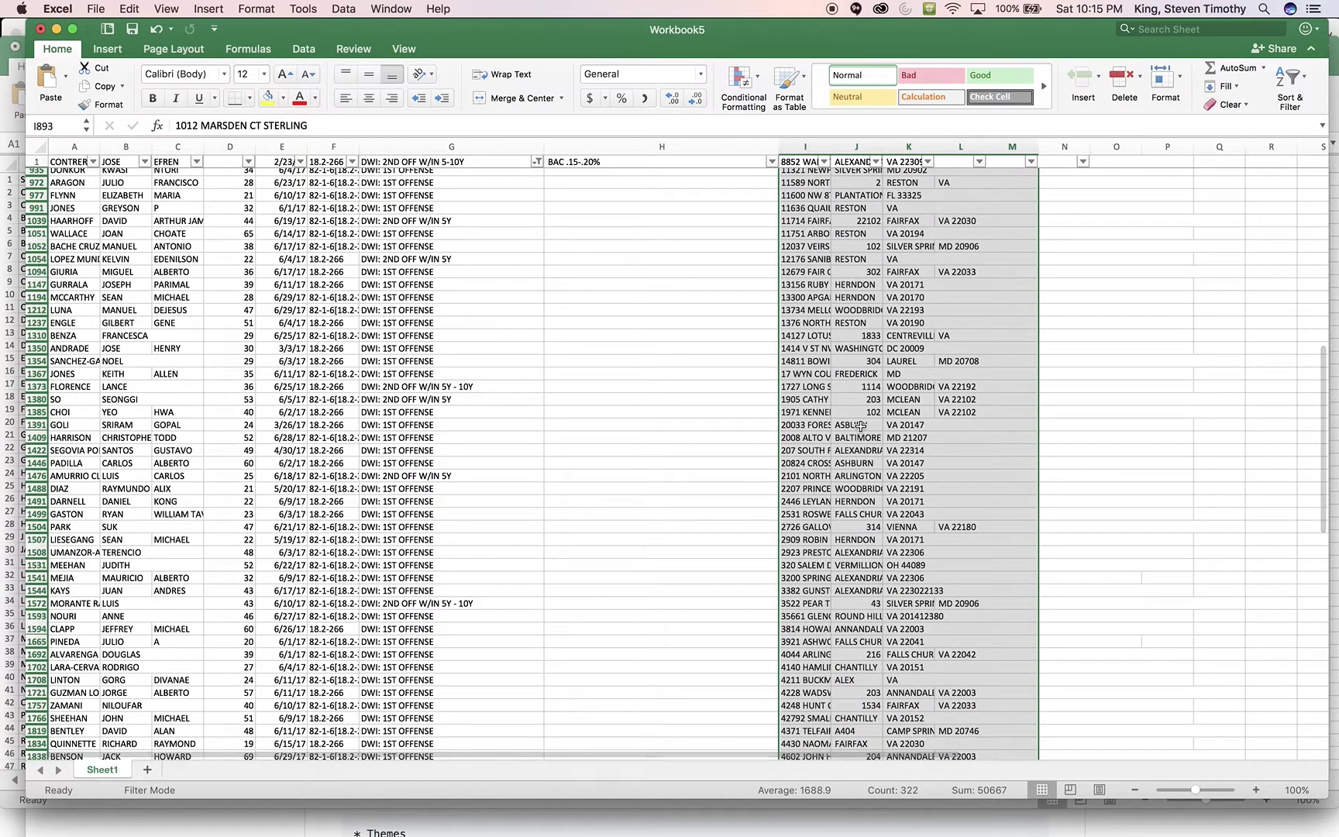
{"action": "left_click_drag", "start_coordinate": [883, 147], "coordinate": [1069, 147]}
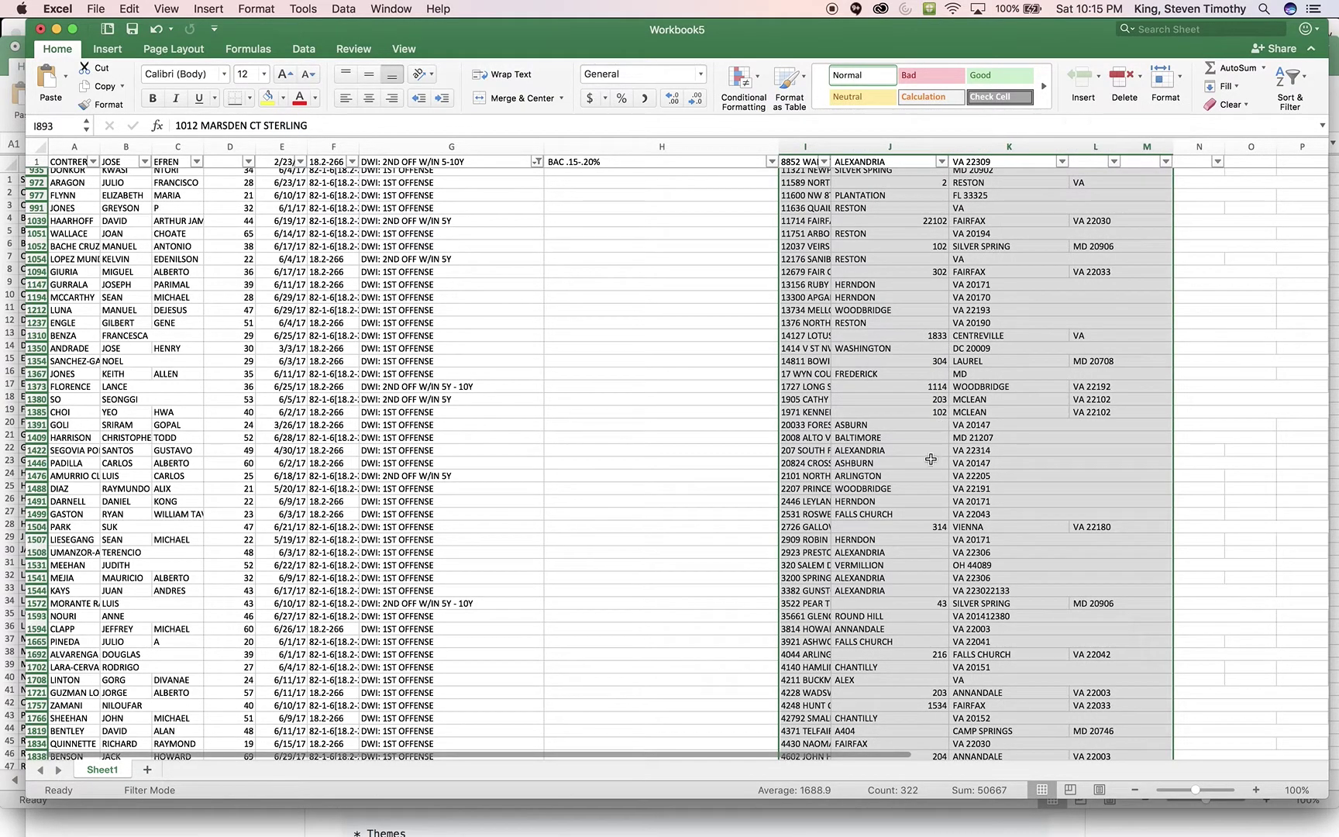
{"action": "left_click", "coordinate": [976, 526]}
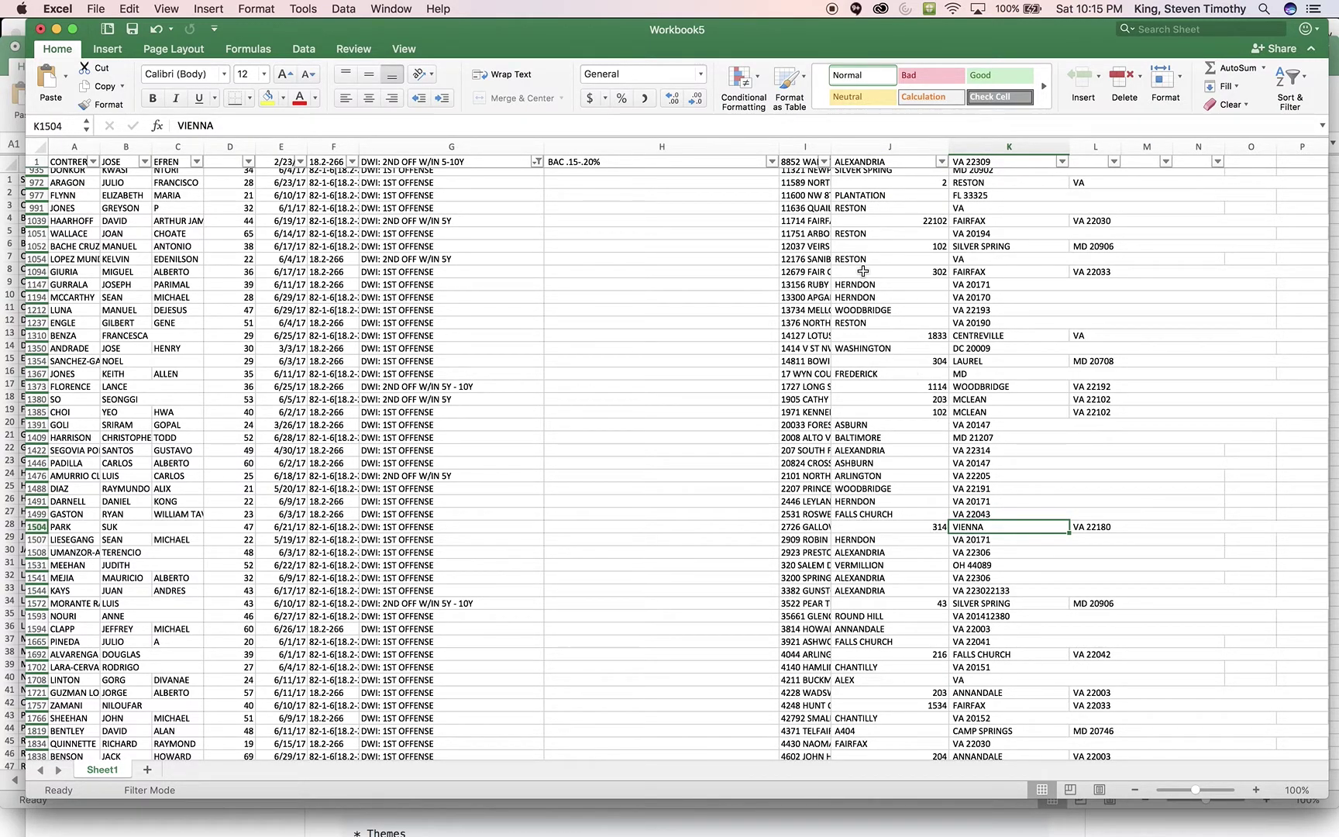
{"action": "left_click_drag", "start_coordinate": [830, 147], "coordinate": [900, 147]}
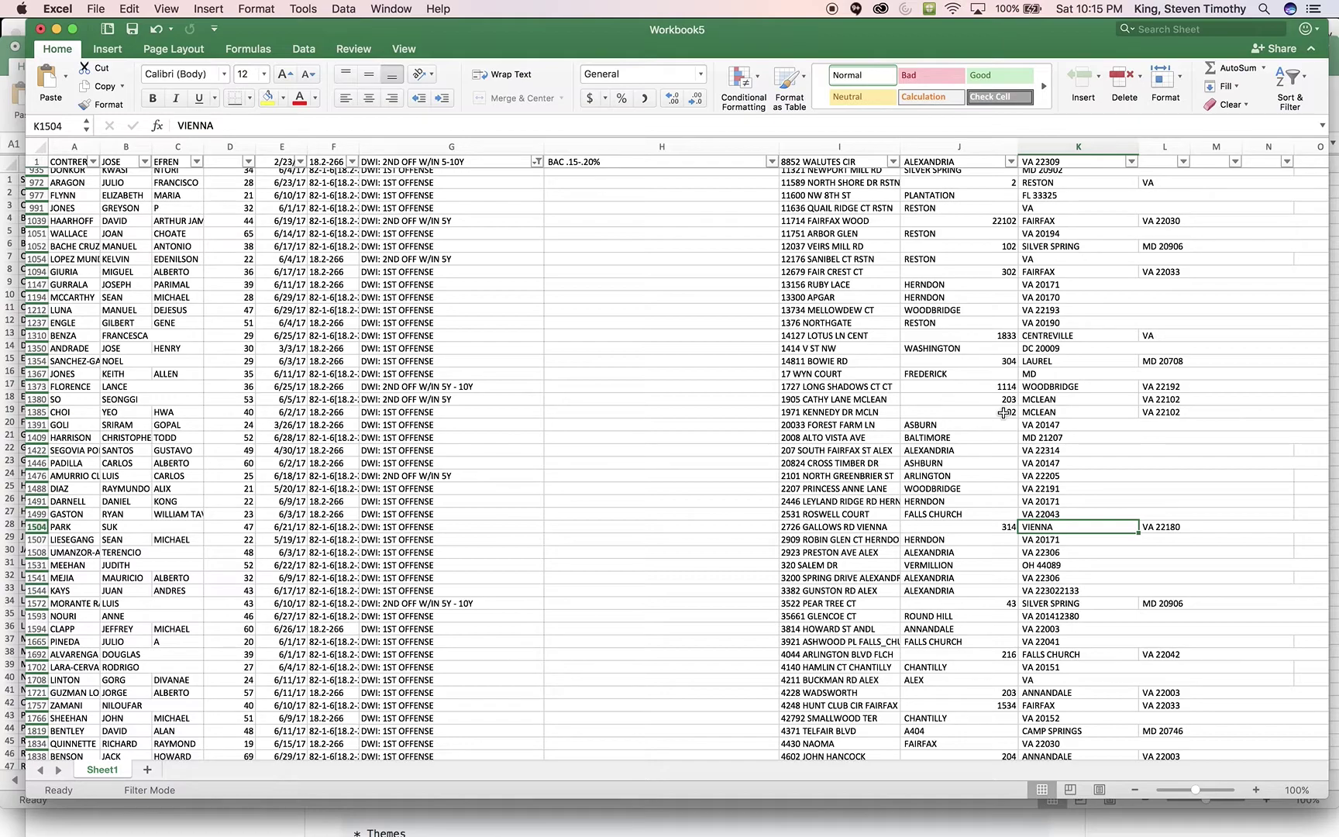
Sort the filtered DWI records A to Z by column J, expanding the selection.
{"action": "scroll", "coordinate": [1003, 413], "scroll_direction": "up", "scroll_amount": 2}
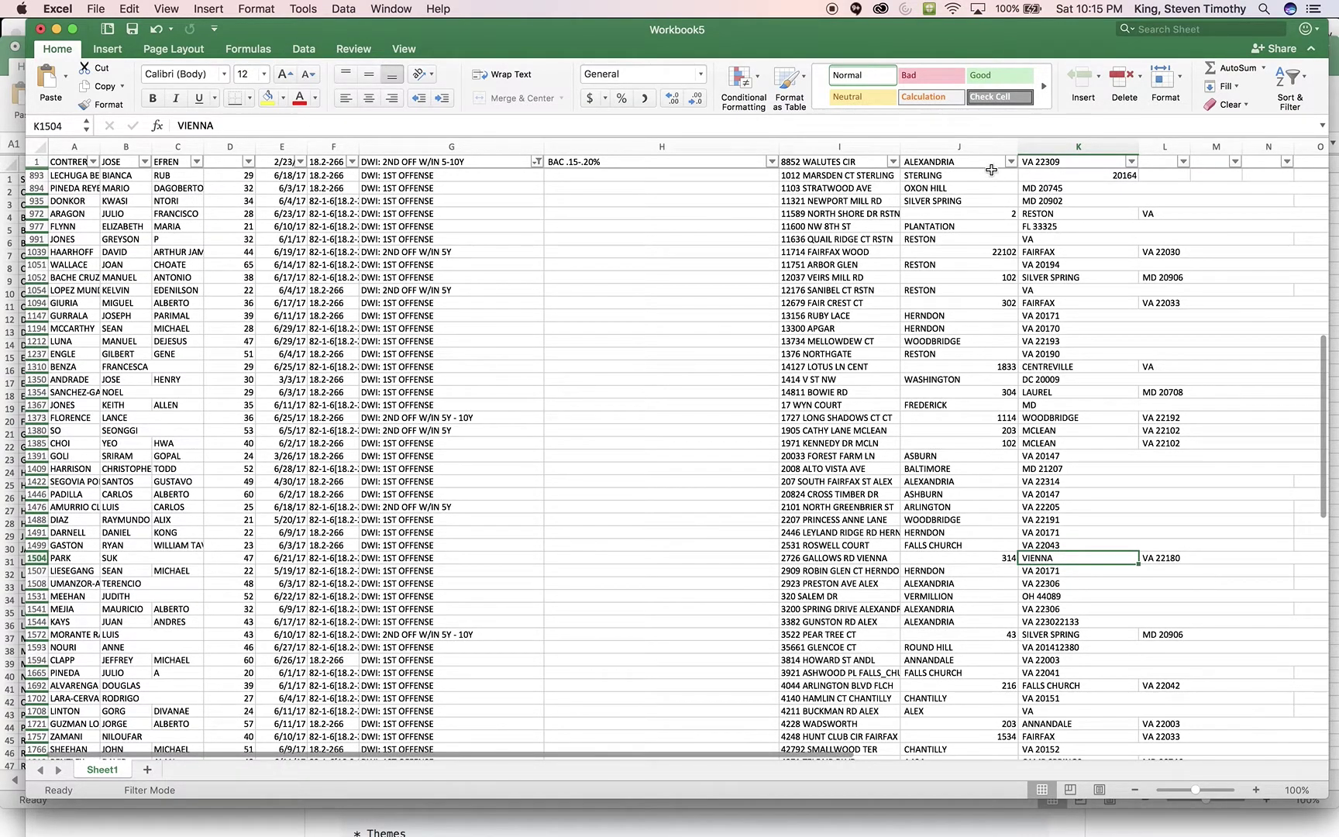
{"action": "left_click", "coordinate": [999, 146]}
{"action": "left_click", "coordinate": [1286, 78]}
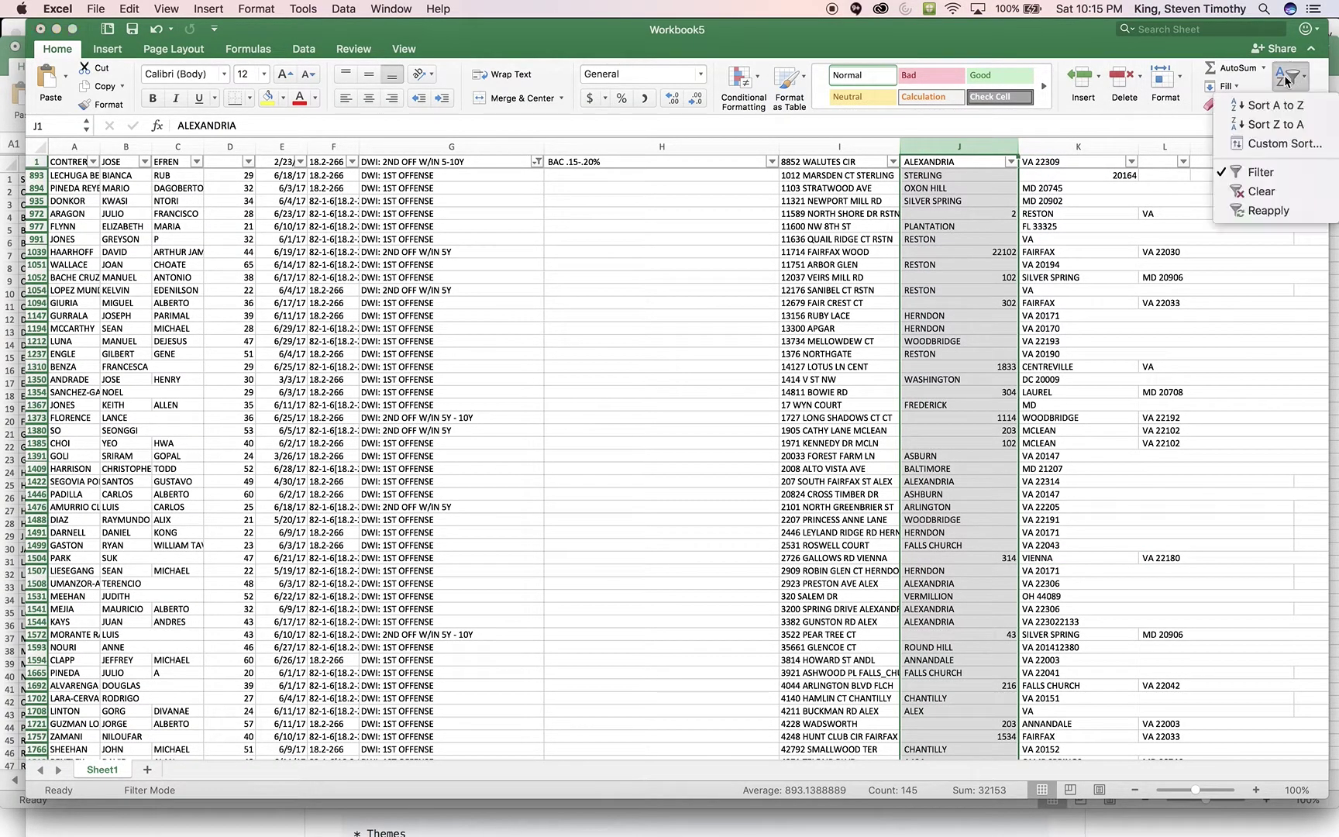
{"action": "left_click", "coordinate": [1275, 106]}
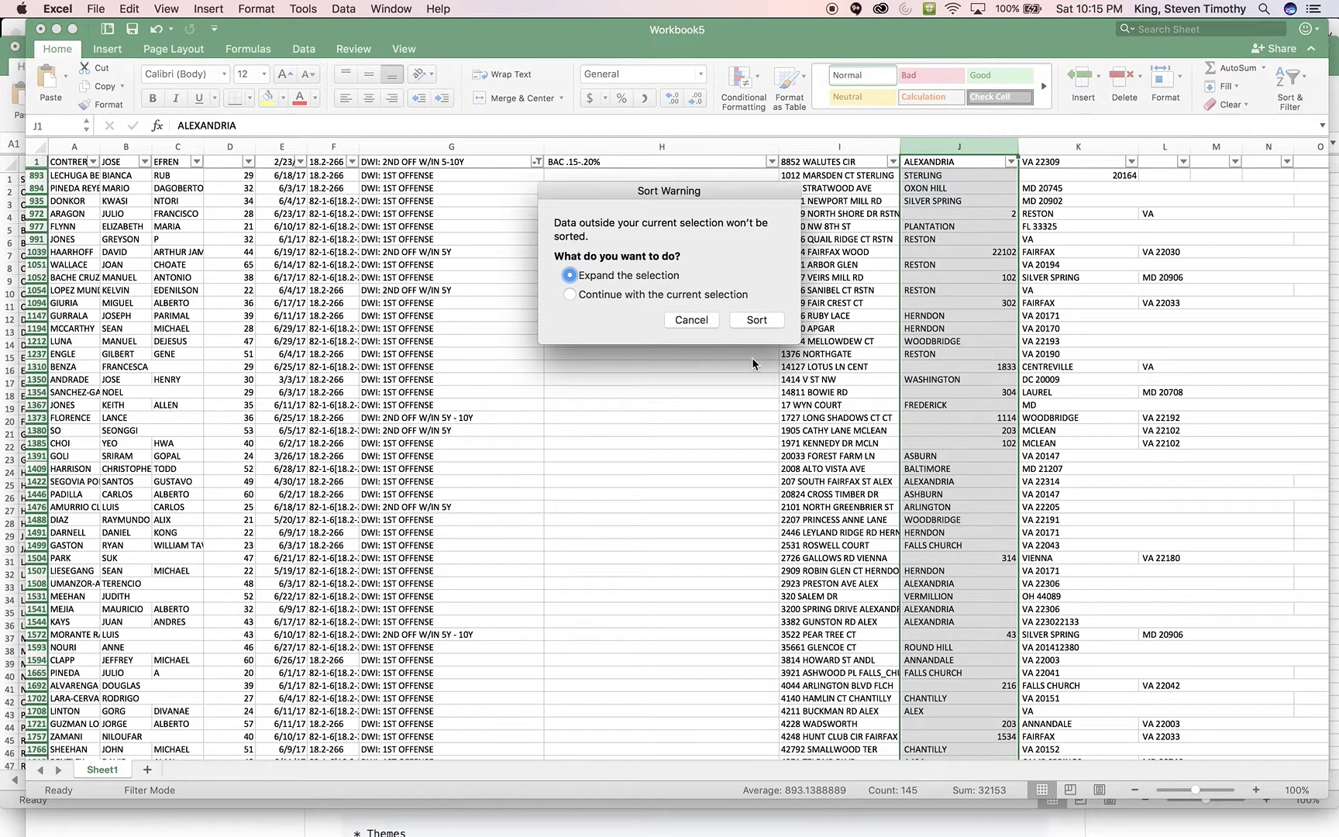
{"action": "left_click", "coordinate": [757, 320]}
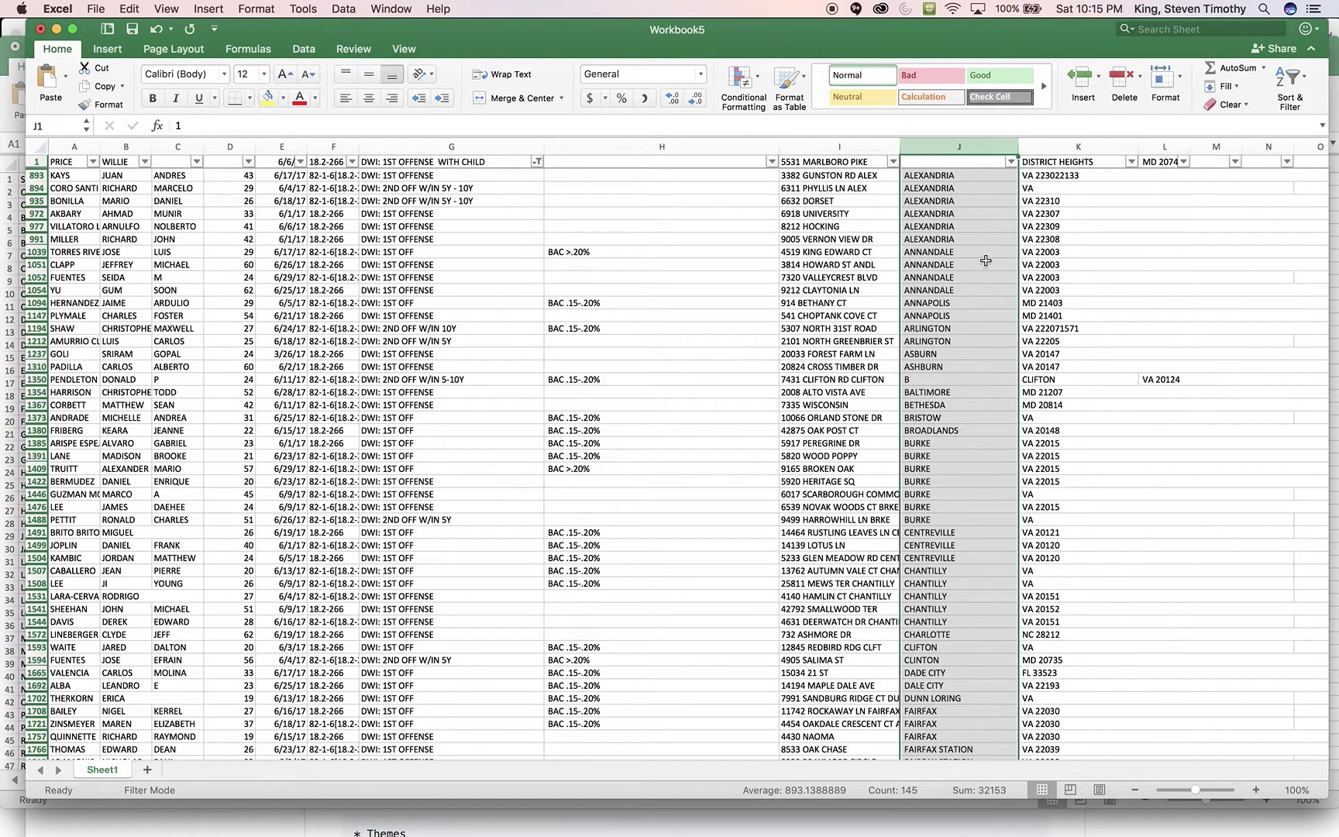
Examine column J of the sorted records for apartment numbers mixed in with city names.
{"action": "left_click", "coordinate": [986, 262]}
{"action": "scroll", "coordinate": [972, 267], "scroll_direction": "up", "scroll_amount": 10}
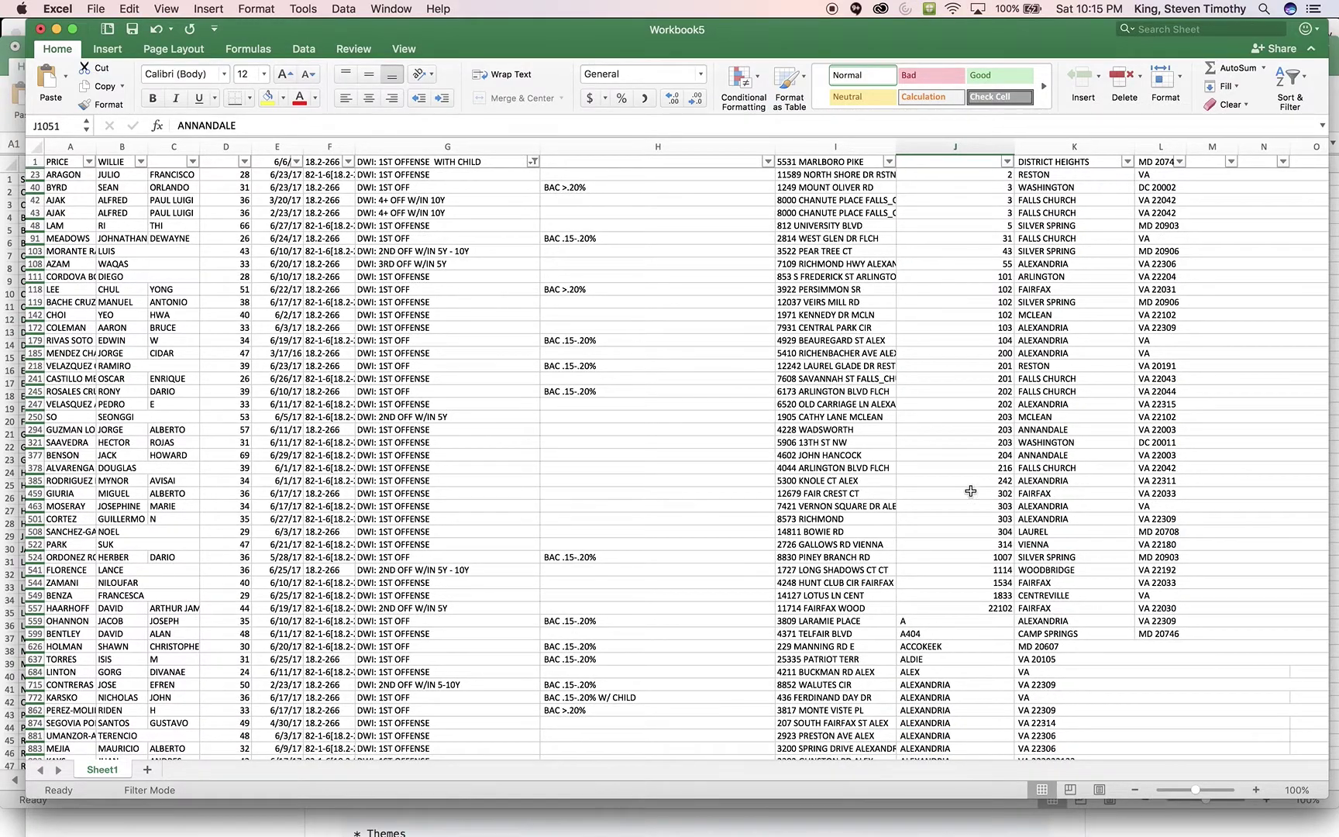
{"action": "scroll", "coordinate": [963, 616], "scroll_direction": "right", "scroll_amount": 1}
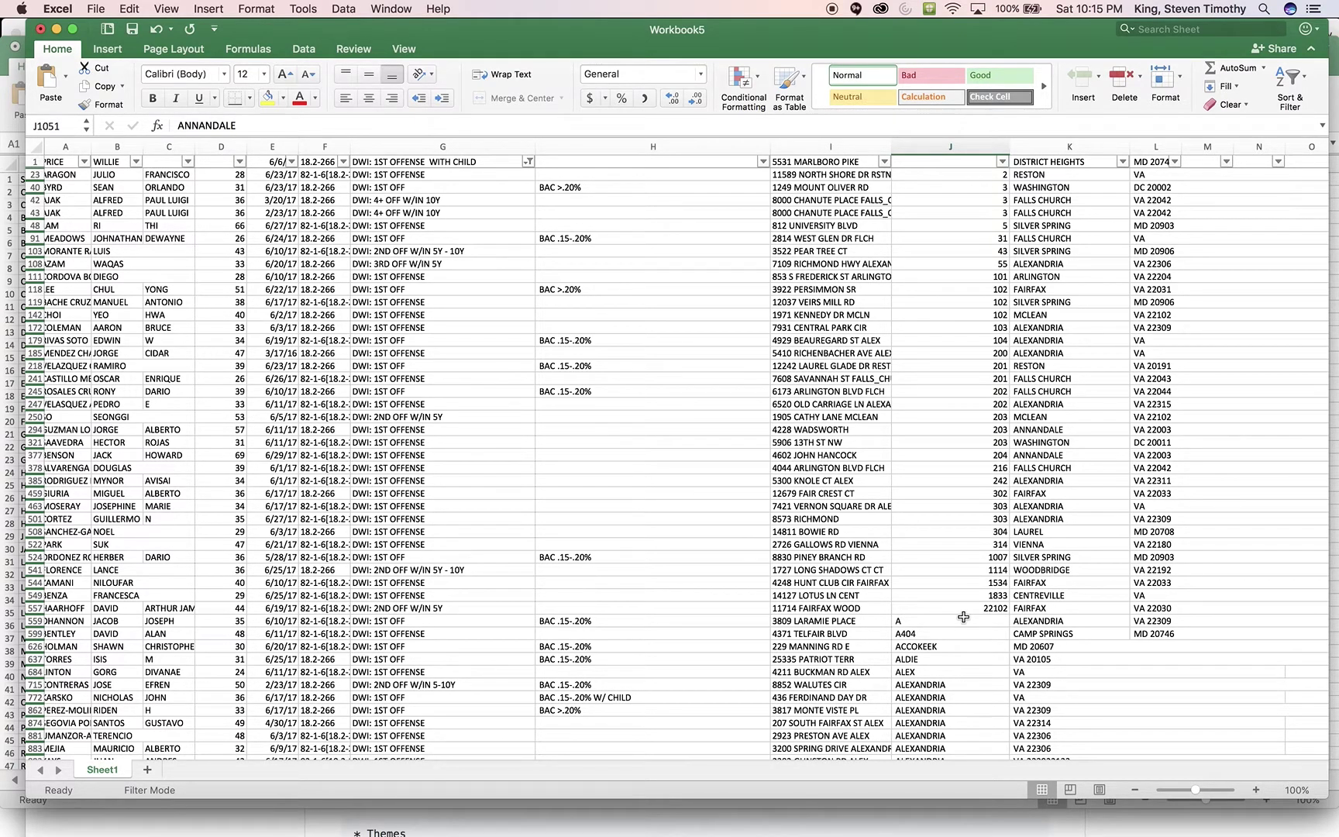
{"action": "scroll", "coordinate": [963, 617], "scroll_direction": "down", "scroll_amount": 1}
{"action": "scroll", "coordinate": [963, 616], "scroll_direction": "up", "scroll_amount": 1}
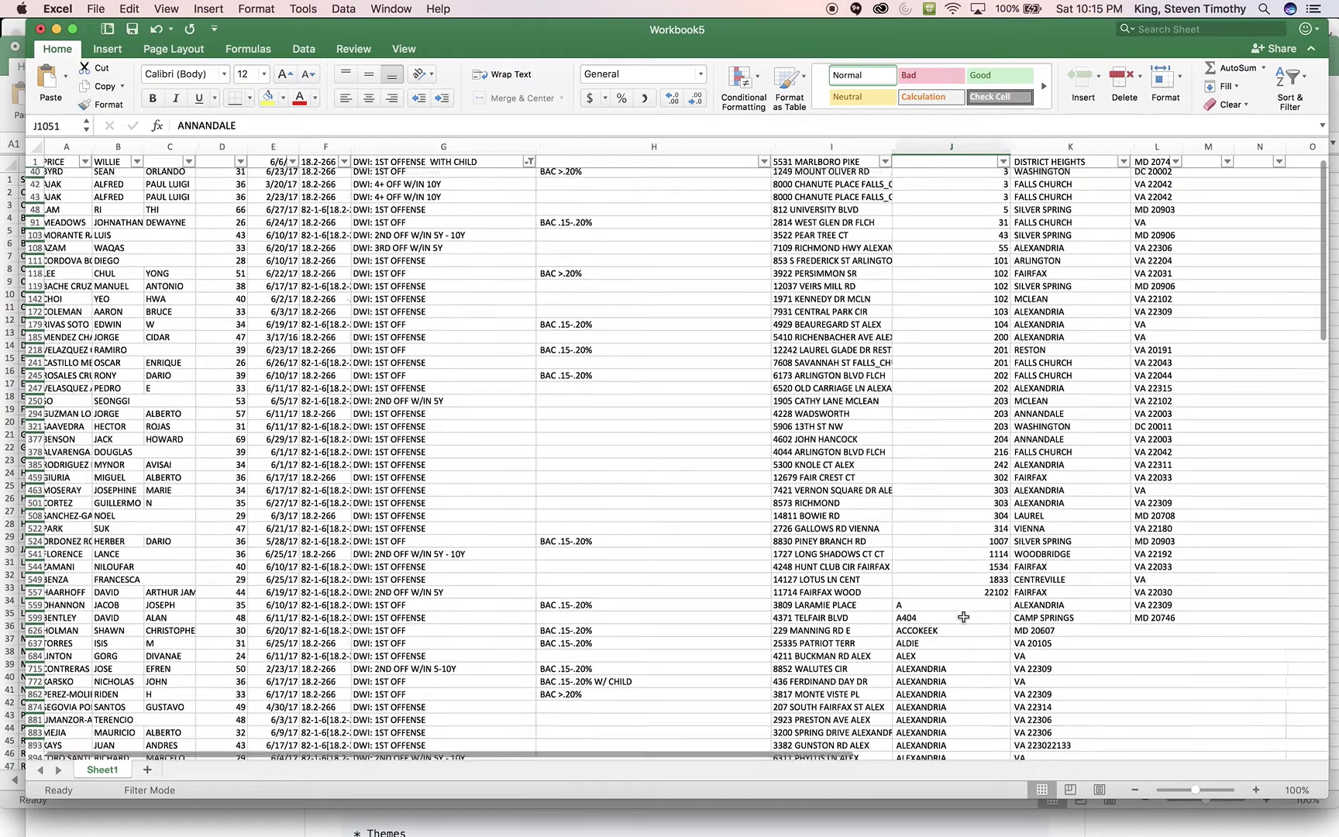
{"action": "scroll", "coordinate": [963, 617], "scroll_direction": "right", "scroll_amount": 1}
{"action": "scroll", "coordinate": [963, 616], "scroll_direction": "down", "scroll_amount": 5}
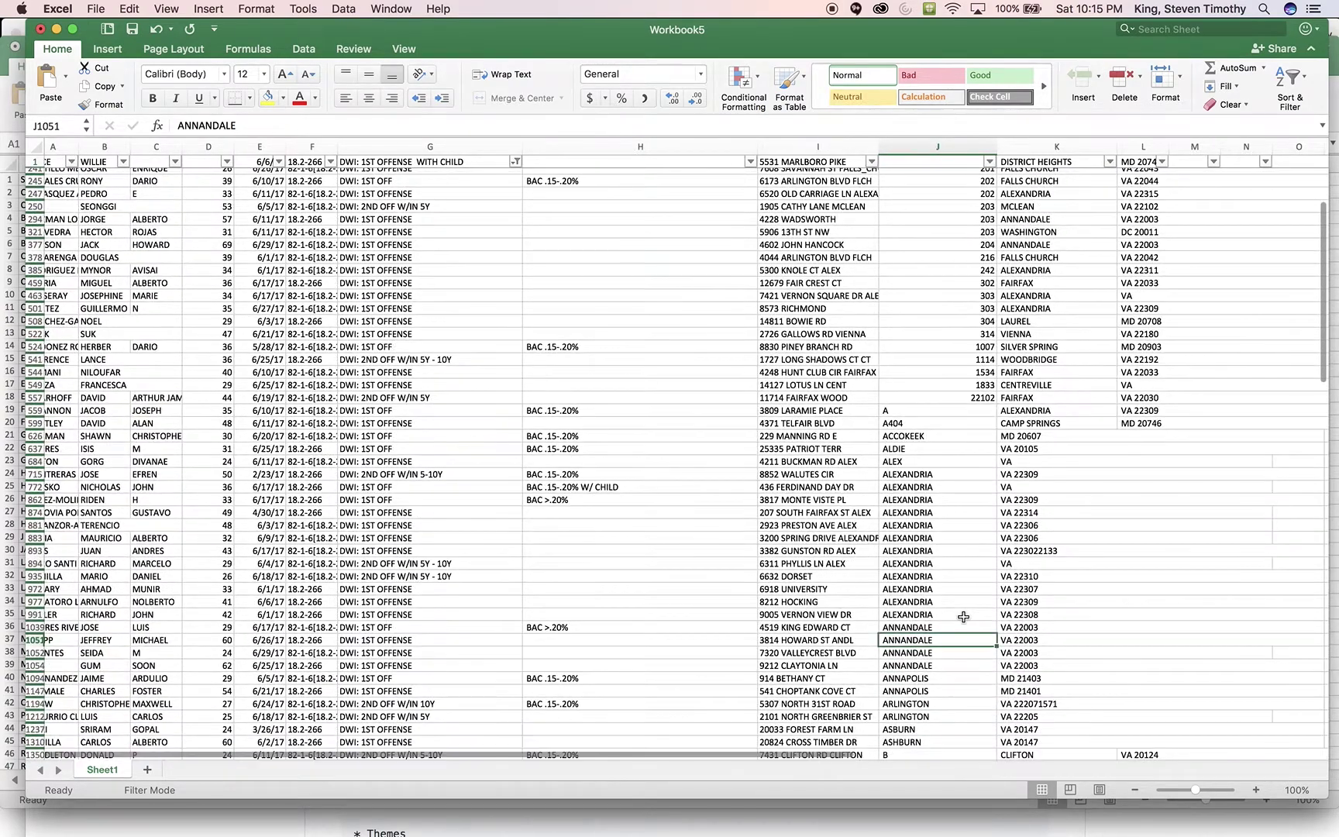
Move the city and state entries from Accokeek to Ashburn, rows 626 to 1310, from column J to start in column K.
{"action": "left_click", "coordinate": [908, 438]}
{"action": "scroll", "coordinate": [1009, 510], "scroll_direction": "down", "scroll_amount": 5}
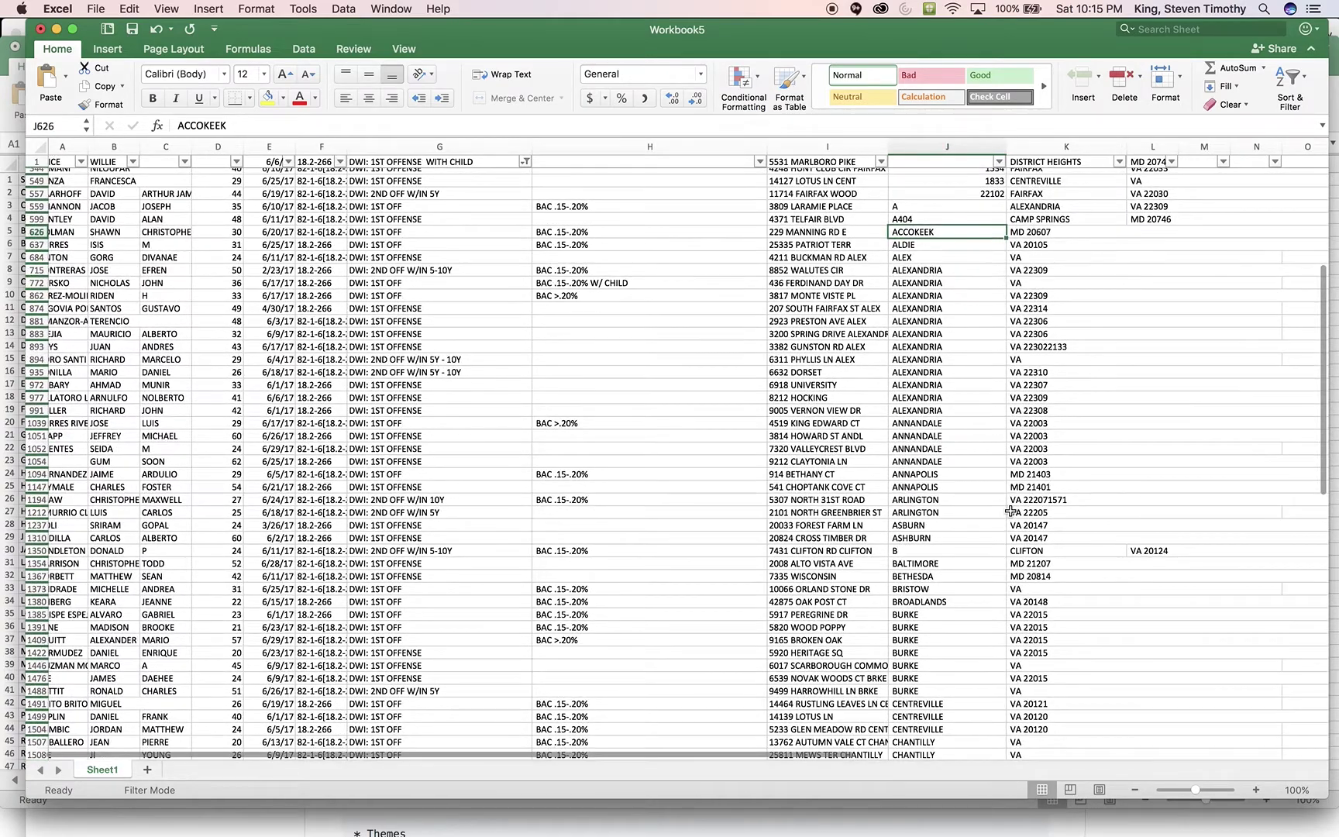
{"action": "left_click", "coordinate": [1169, 535], "text": "shift"}
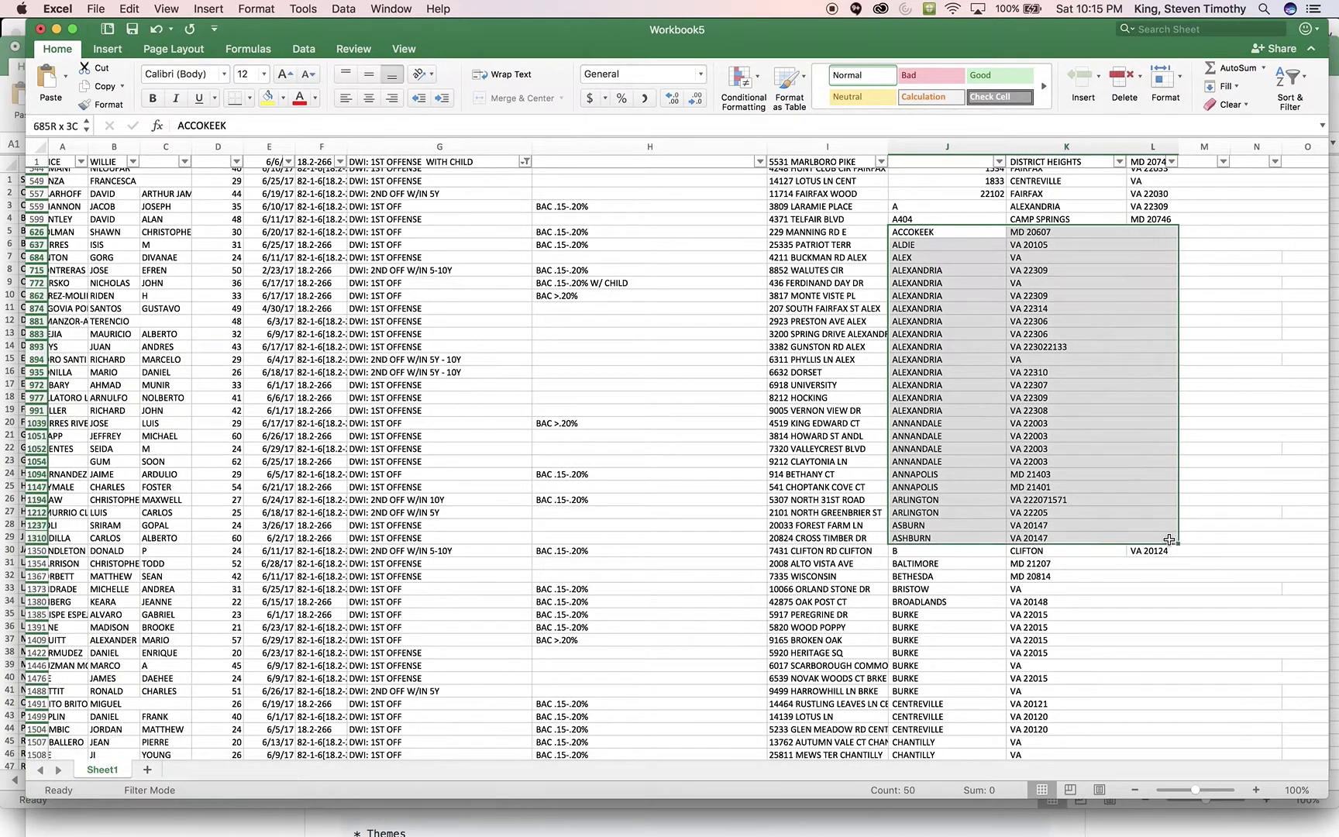
{"action": "key", "text": "super+x"}
{"action": "left_click", "coordinate": [1046, 232]}
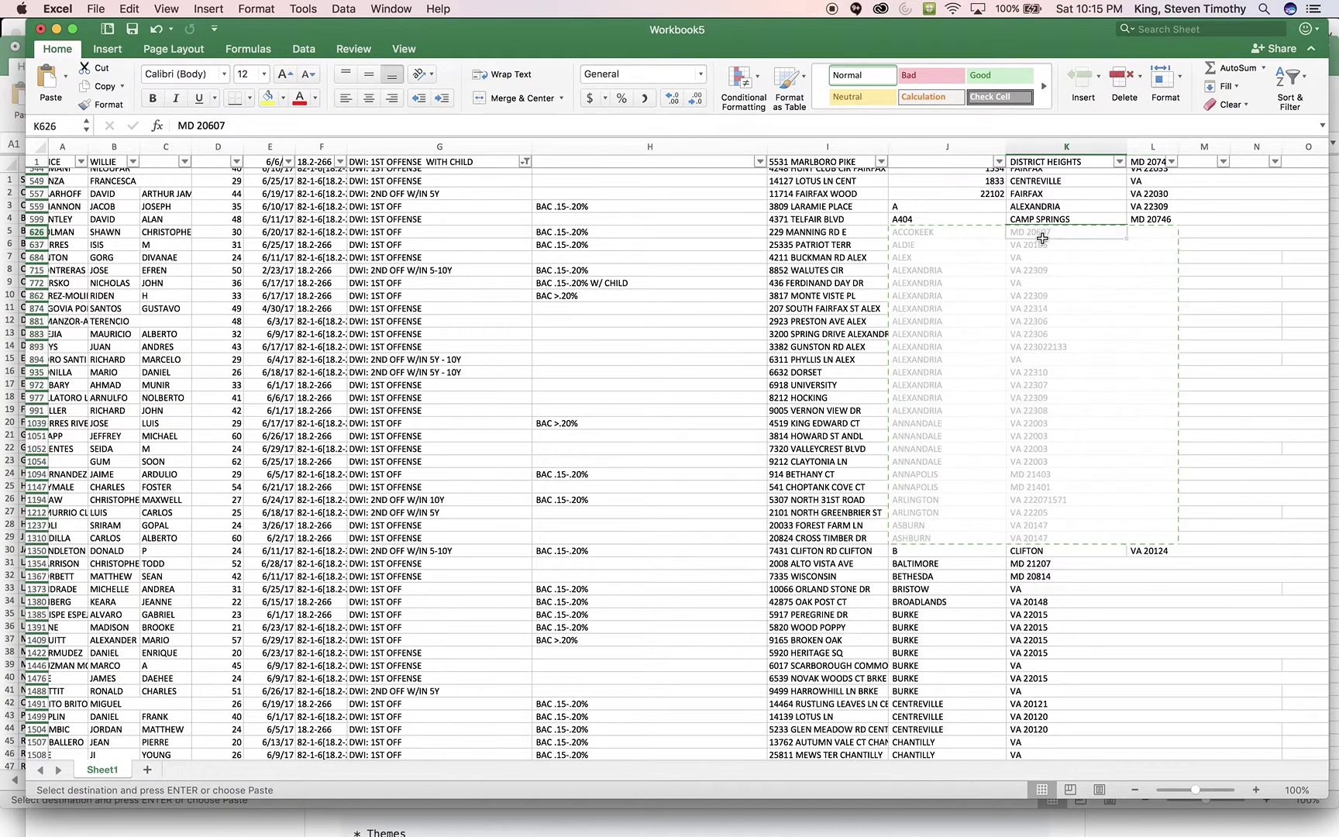
{"action": "key", "text": "super+v"}
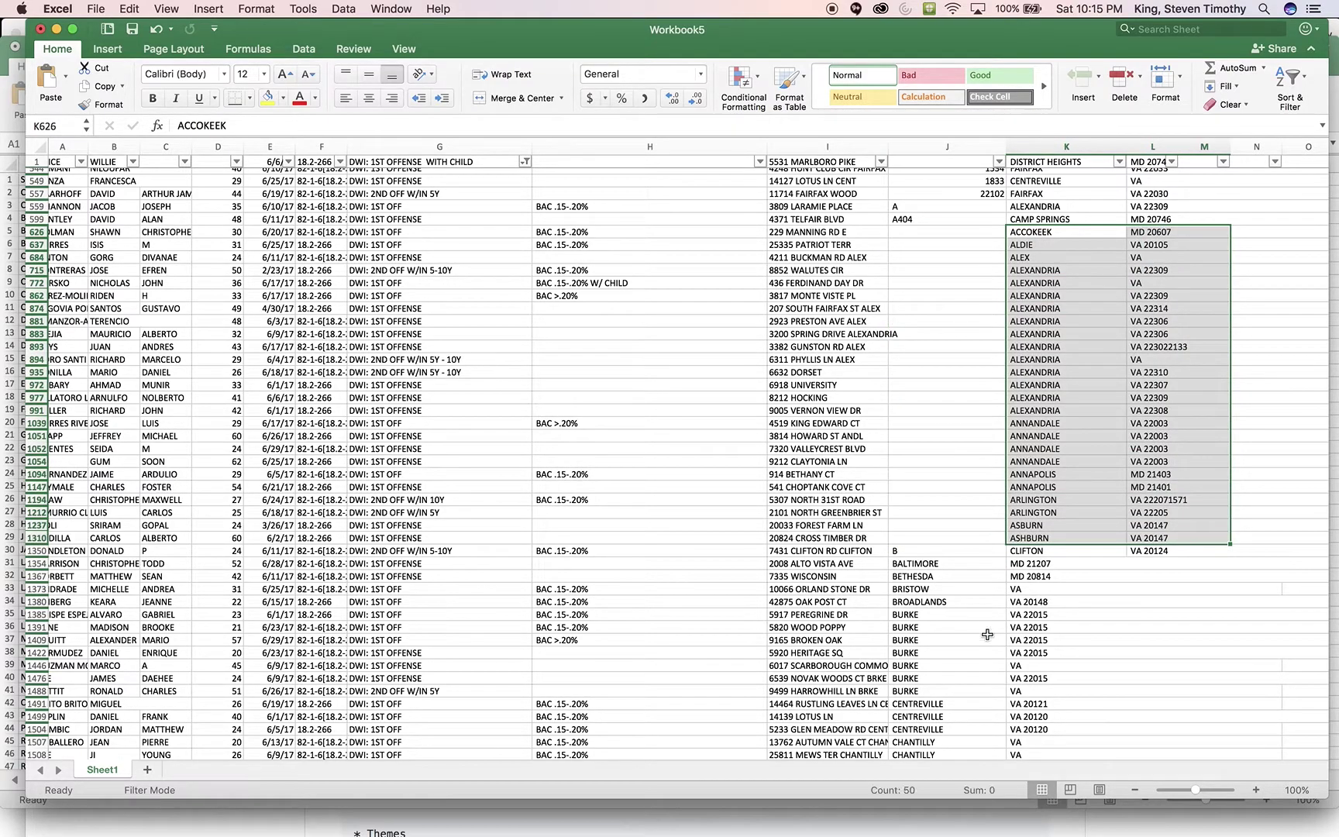
Move the city and state block J1354:K1960, Baltimore through Gainesville, one column right to K1354.
{"action": "left_click", "coordinate": [922, 564]}
{"action": "scroll", "coordinate": [963, 649], "scroll_direction": "down", "scroll_amount": 10}
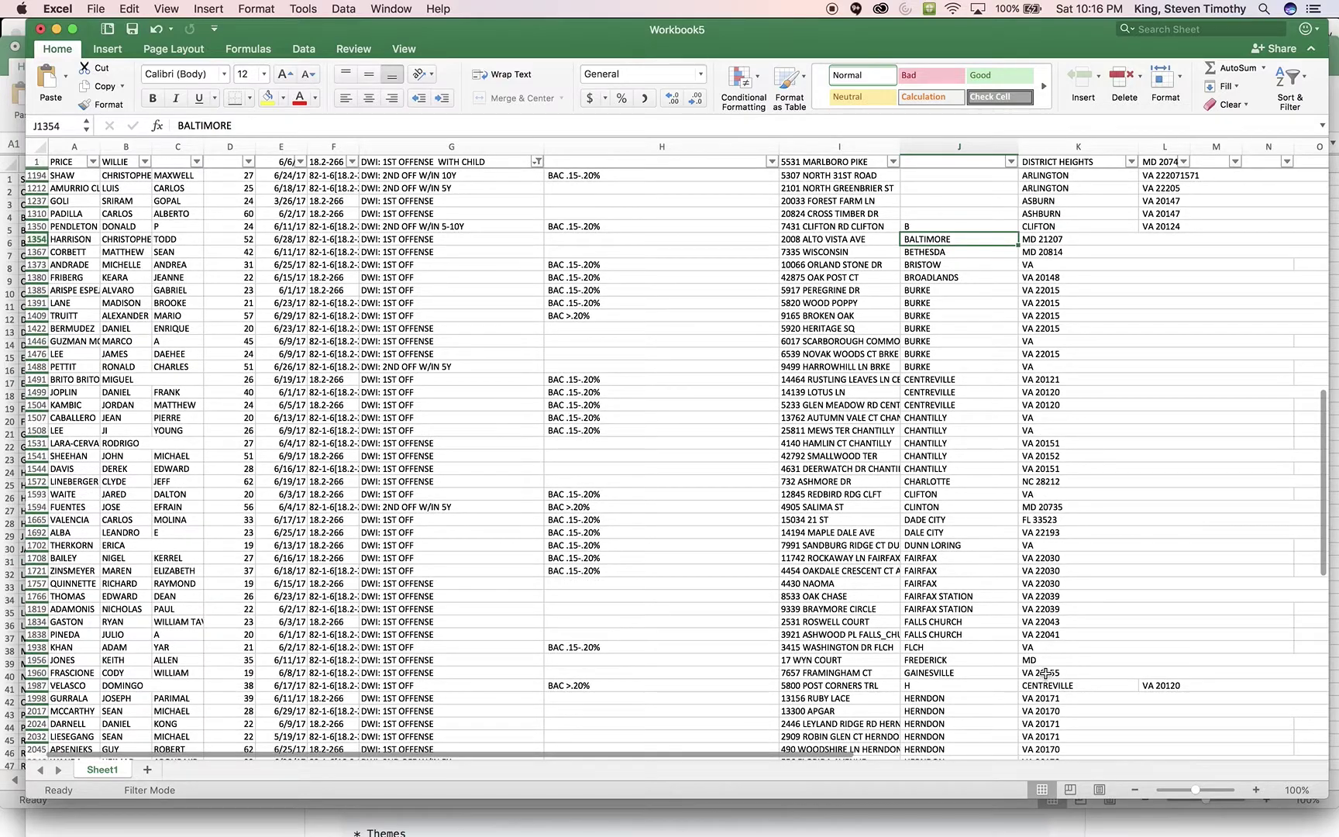
{"action": "left_click", "coordinate": [1042, 671], "text": "shift"}
{"action": "key", "text": "super+x"}
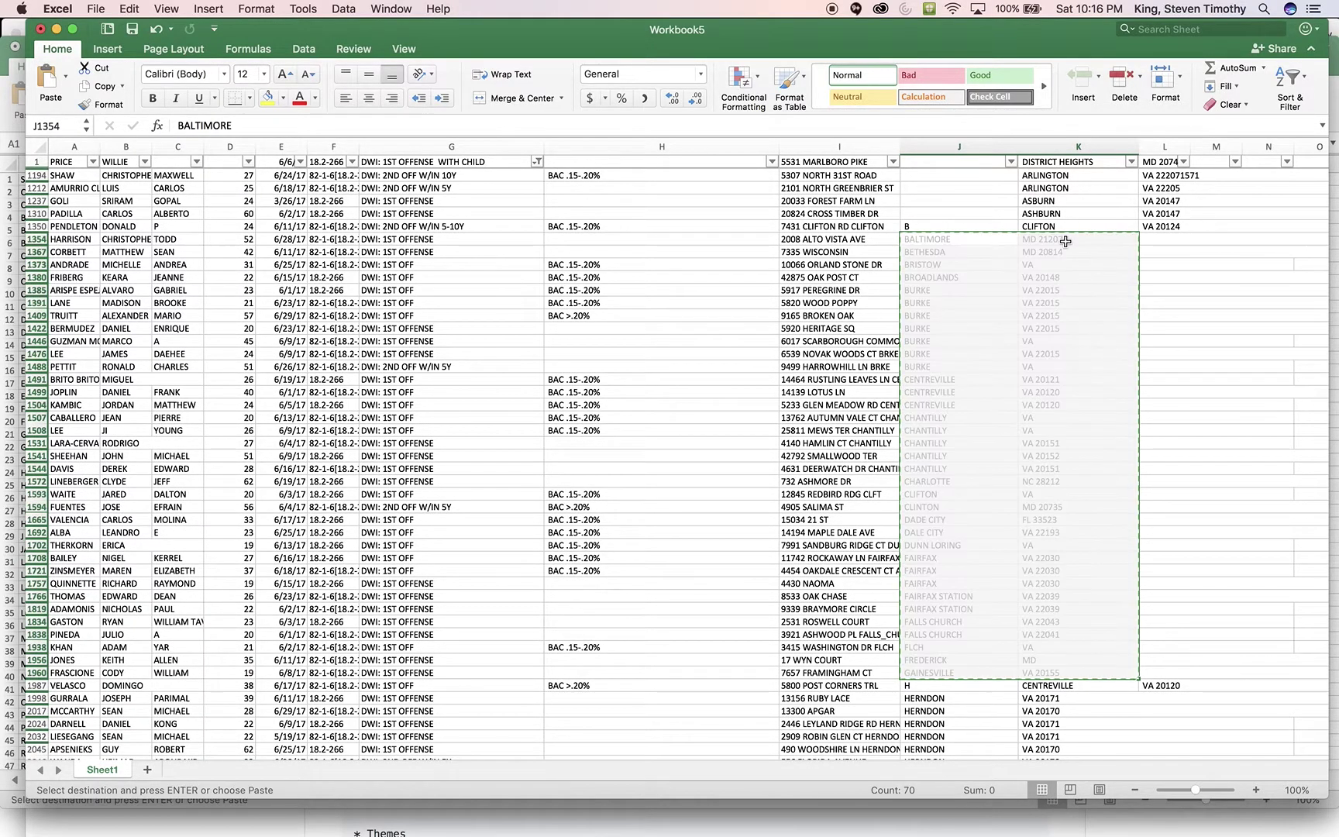
{"action": "left_click", "coordinate": [1059, 237]}
{"action": "key", "text": "super+v"}
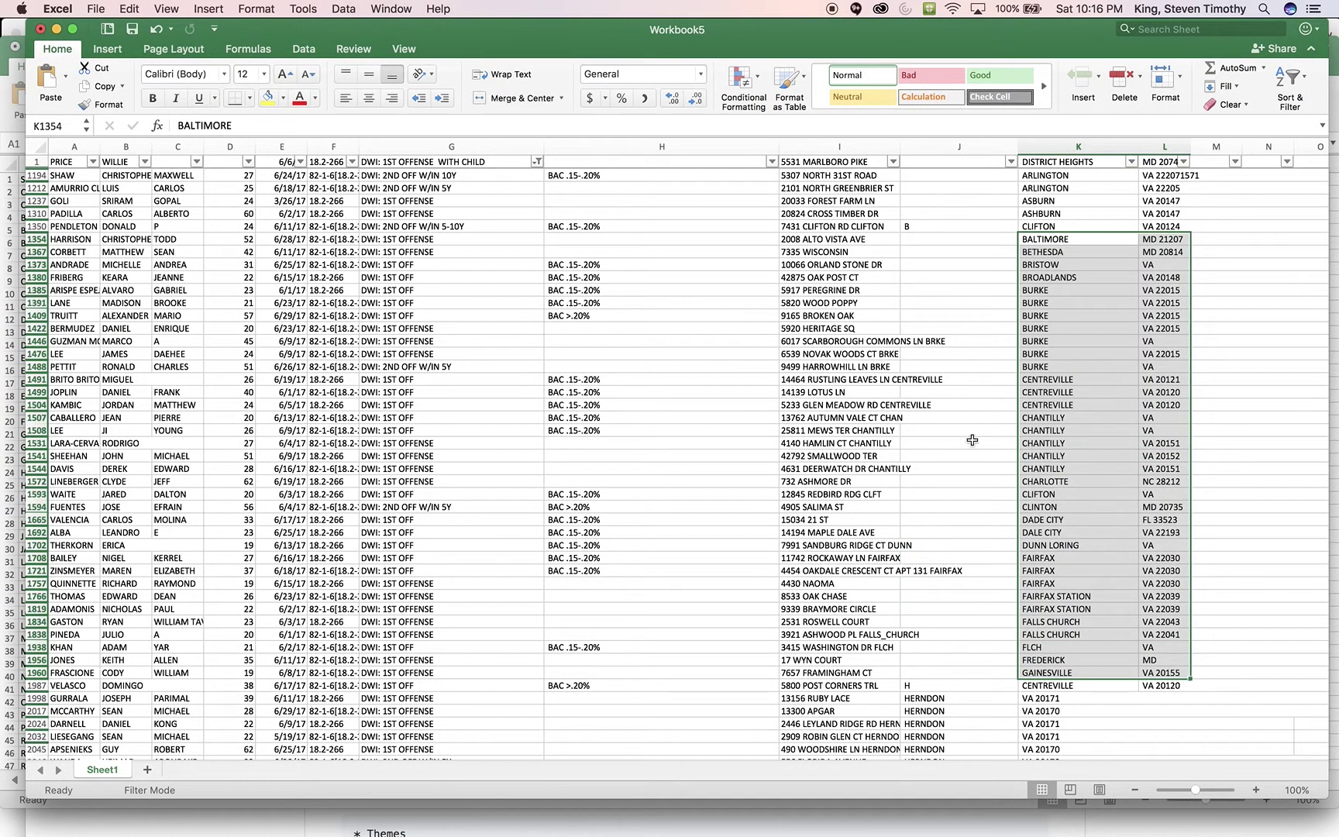
Move the Herndon city and state block J1998:K2046 one column right, starting at K1998.
{"action": "scroll", "coordinate": [983, 617], "scroll_direction": "down", "scroll_amount": 1}
{"action": "scroll", "coordinate": [983, 617], "scroll_direction": "down", "scroll_amount": 5}
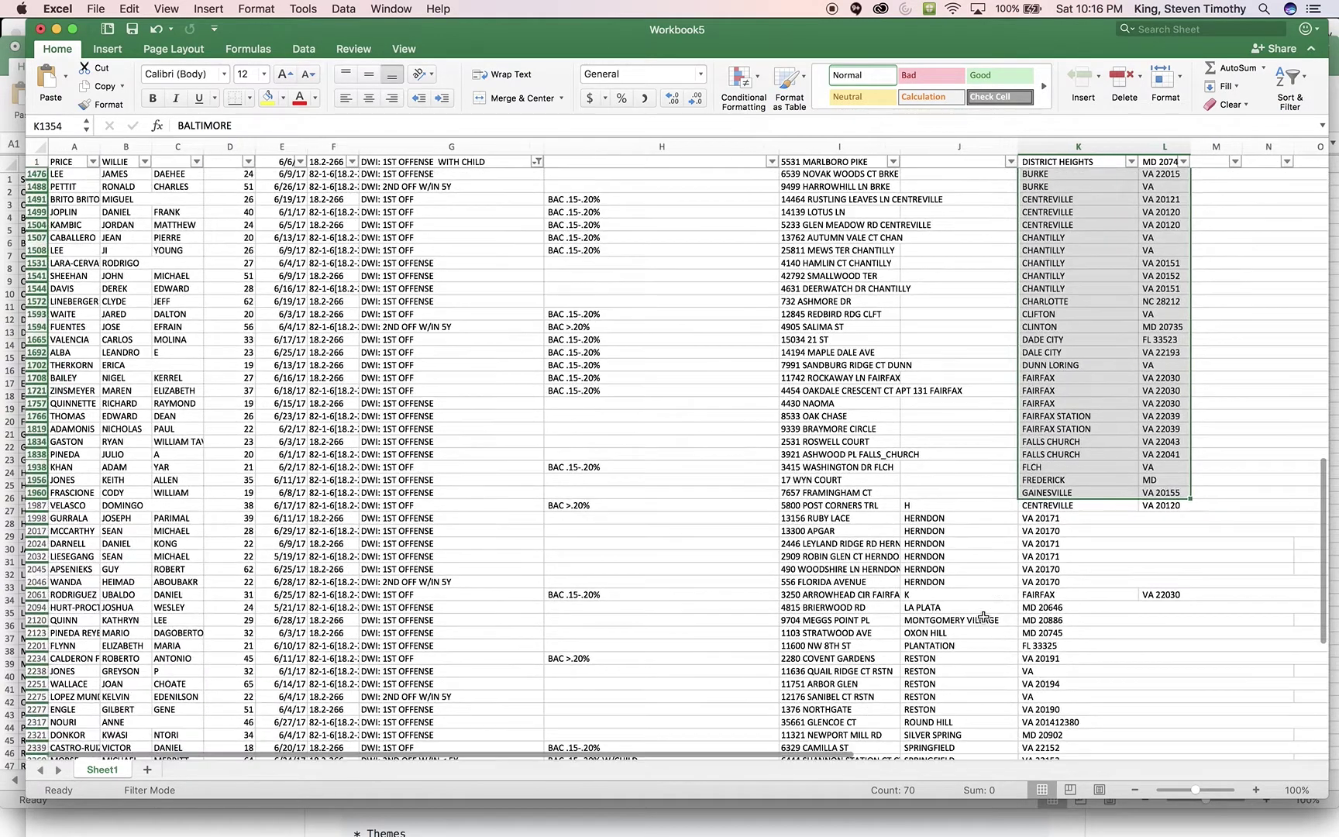
{"action": "left_click", "coordinate": [934, 517]}
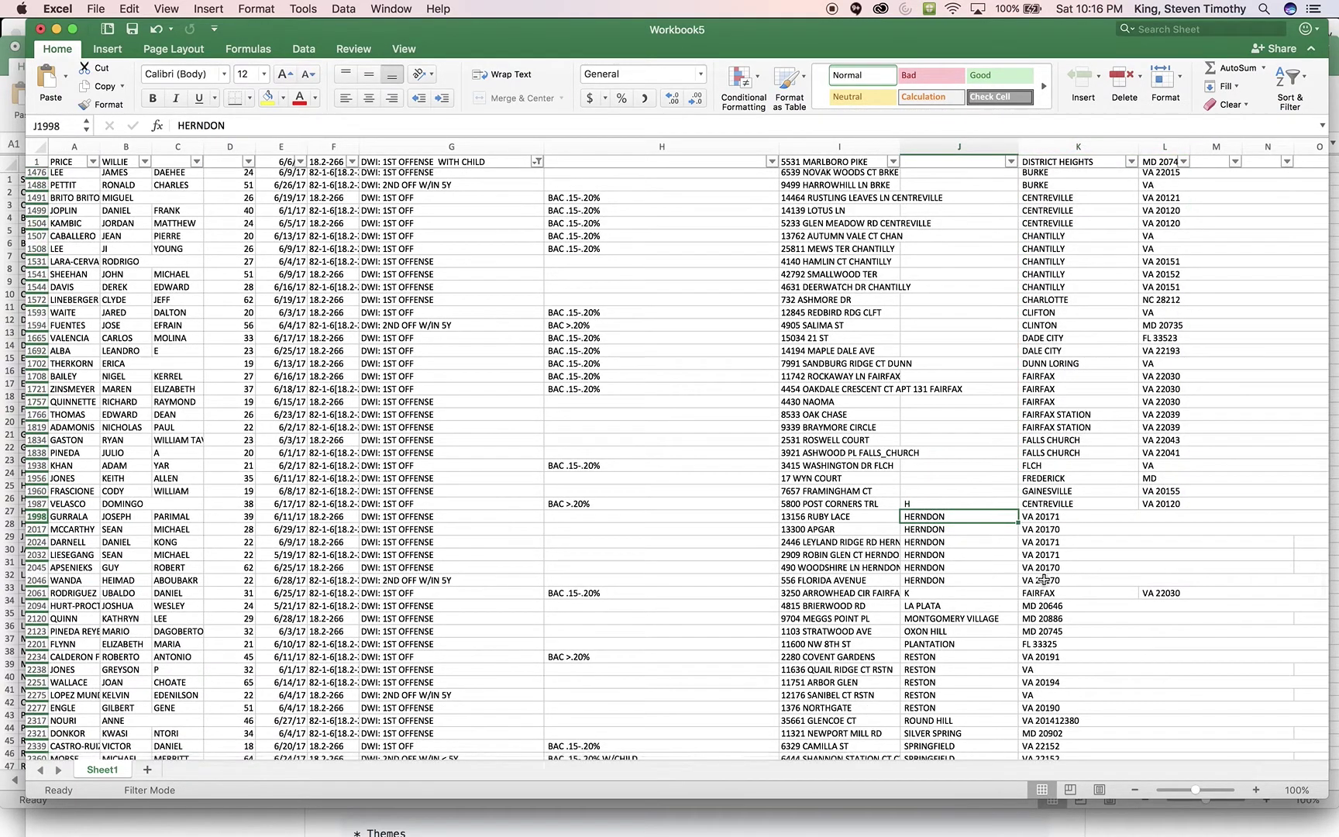
{"action": "left_click", "coordinate": [1044, 578], "text": "shift"}
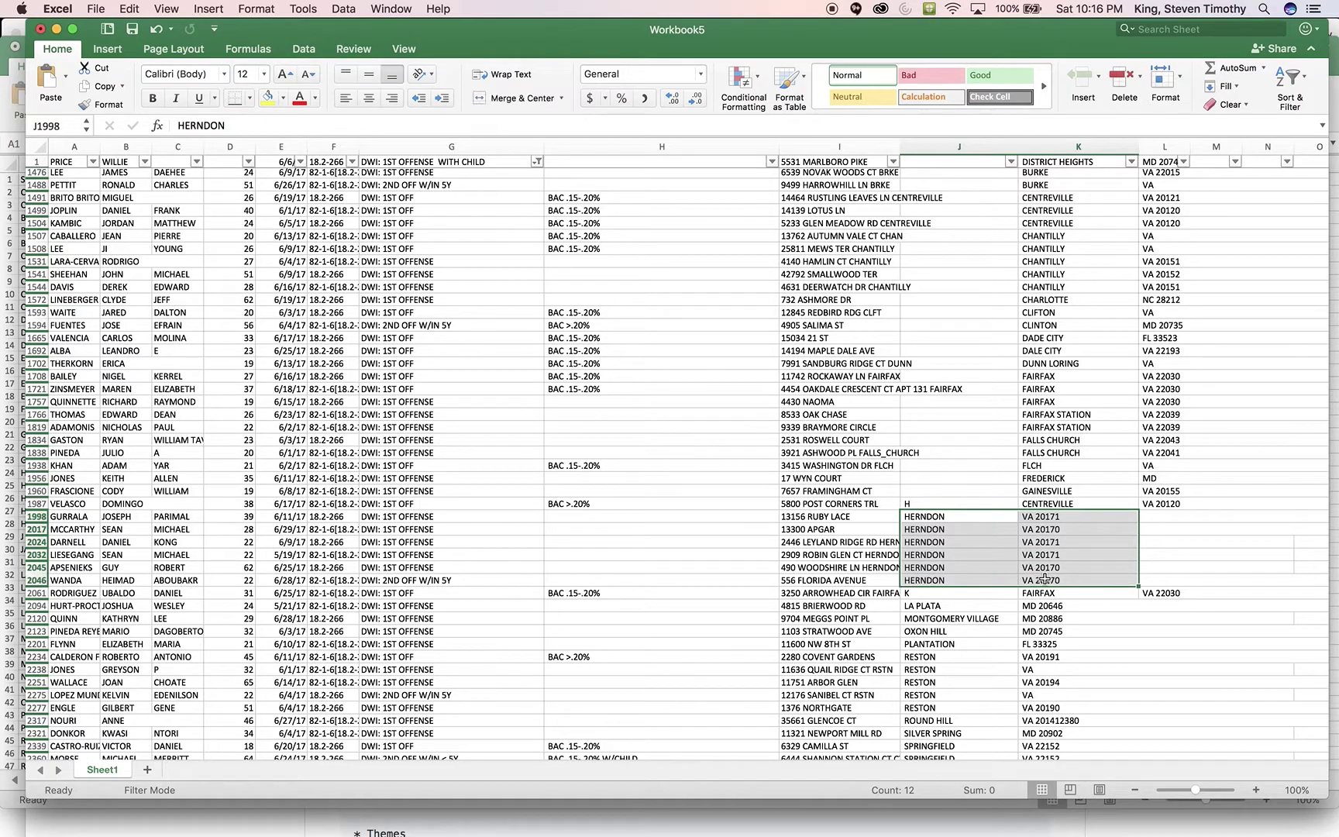
{"action": "key", "text": "super+x"}
{"action": "left_click", "coordinate": [1057, 519]}
{"action": "key", "text": "super+v"}
{"action": "left_click", "coordinate": [933, 606]}
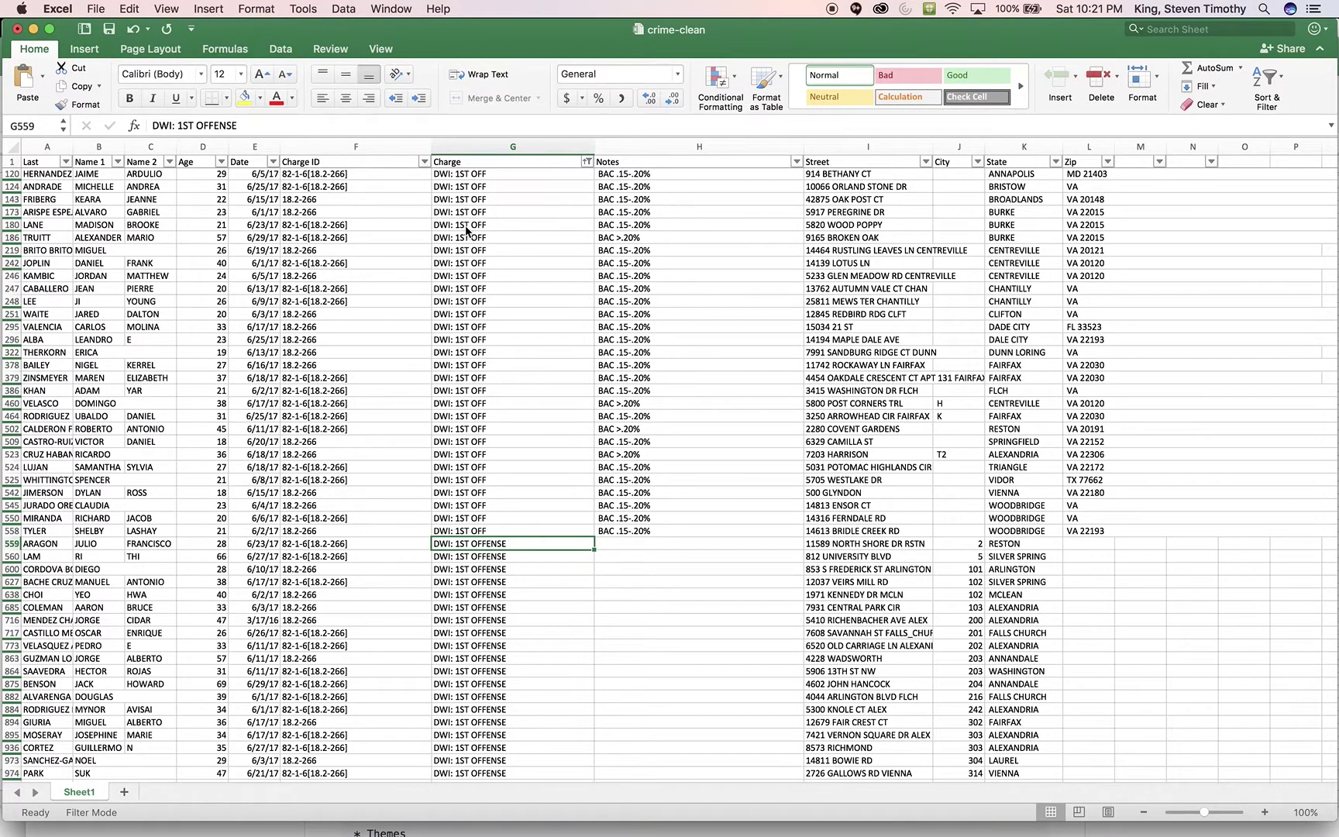
Compare the DWI: 1ST OFF and DWI: 1ST OFFENSE entries in the Charge column and copy the label in G559.
{"action": "left_click", "coordinate": [480, 438]}
{"action": "left_click", "coordinate": [477, 545]}
{"action": "left_click", "coordinate": [465, 533]}
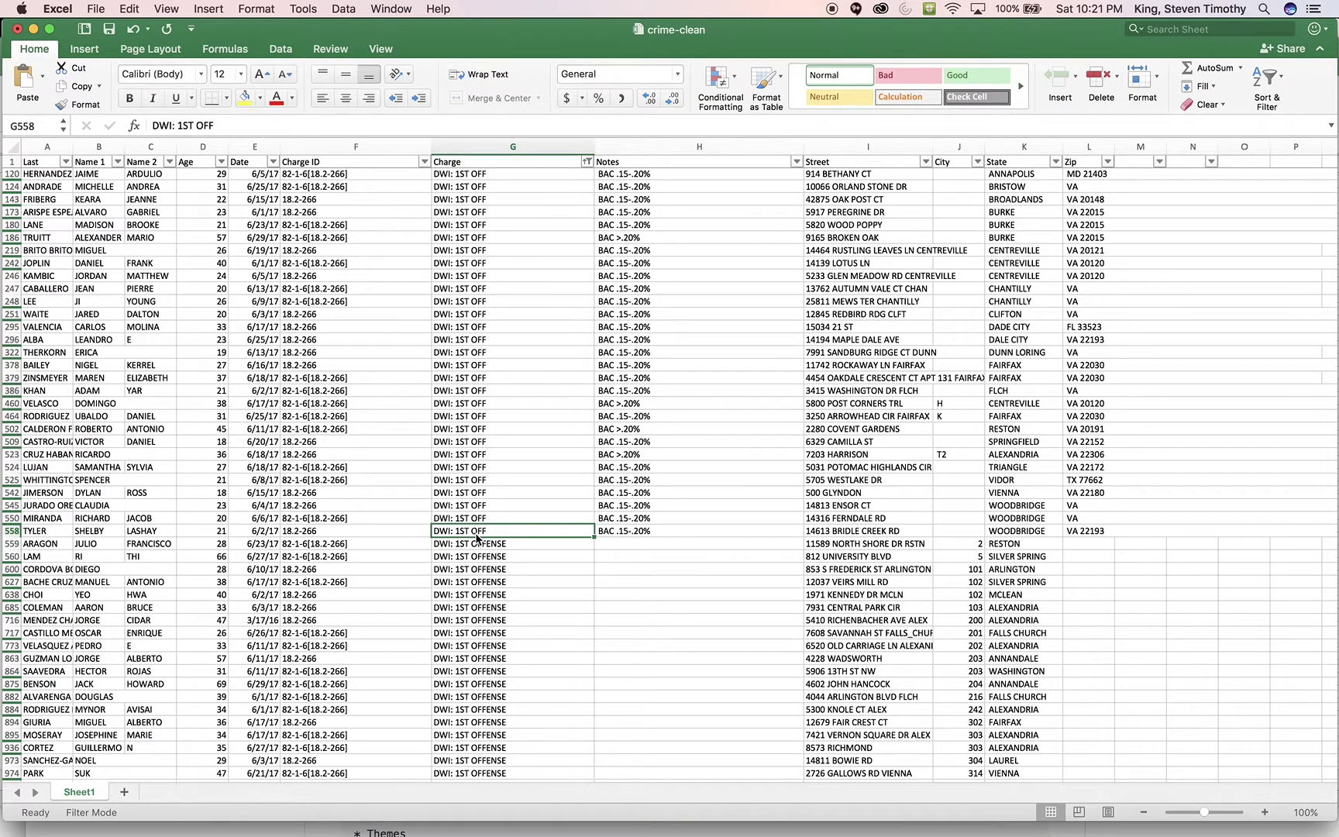
{"action": "scroll", "coordinate": [492, 550], "scroll_direction": "down", "scroll_amount": 10}
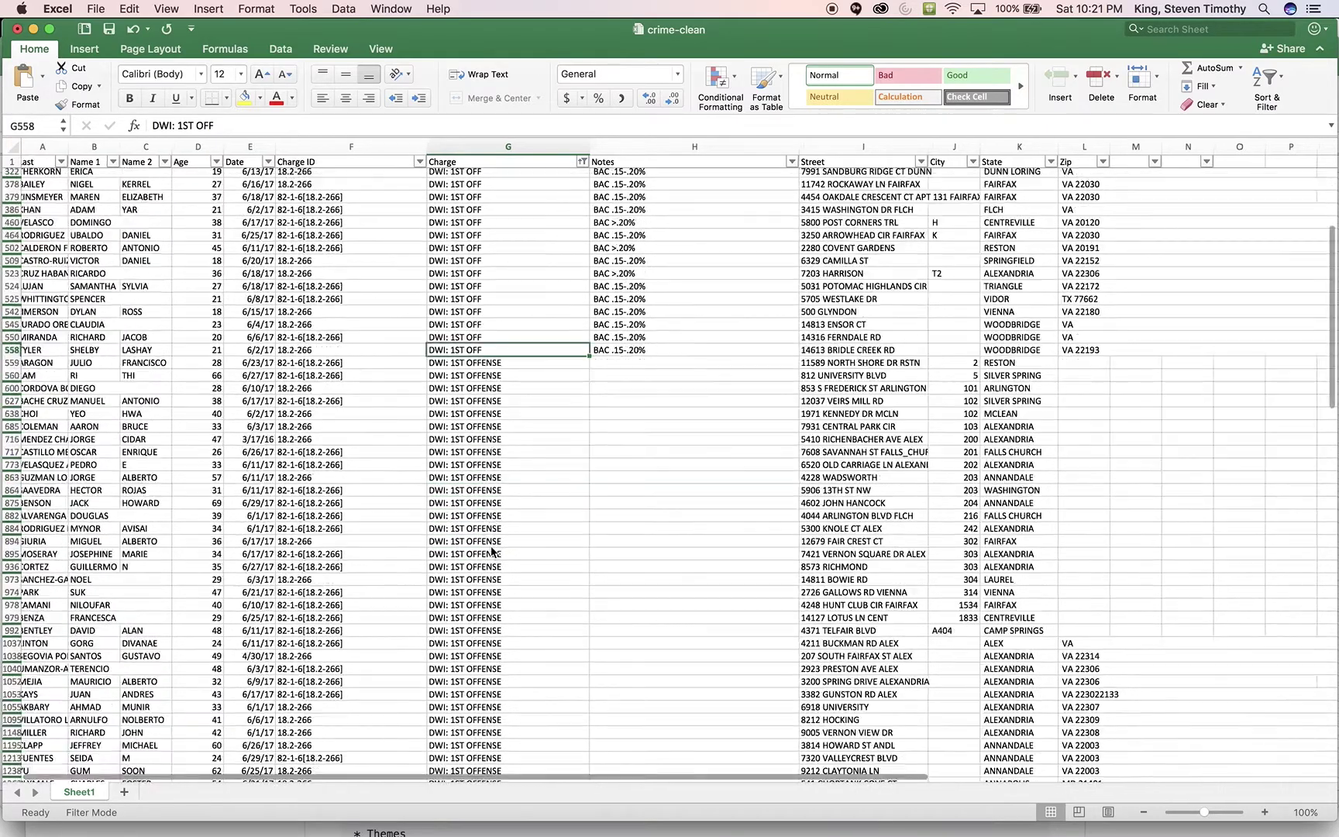
{"action": "scroll", "coordinate": [492, 551], "scroll_direction": "up", "scroll_amount": 10}
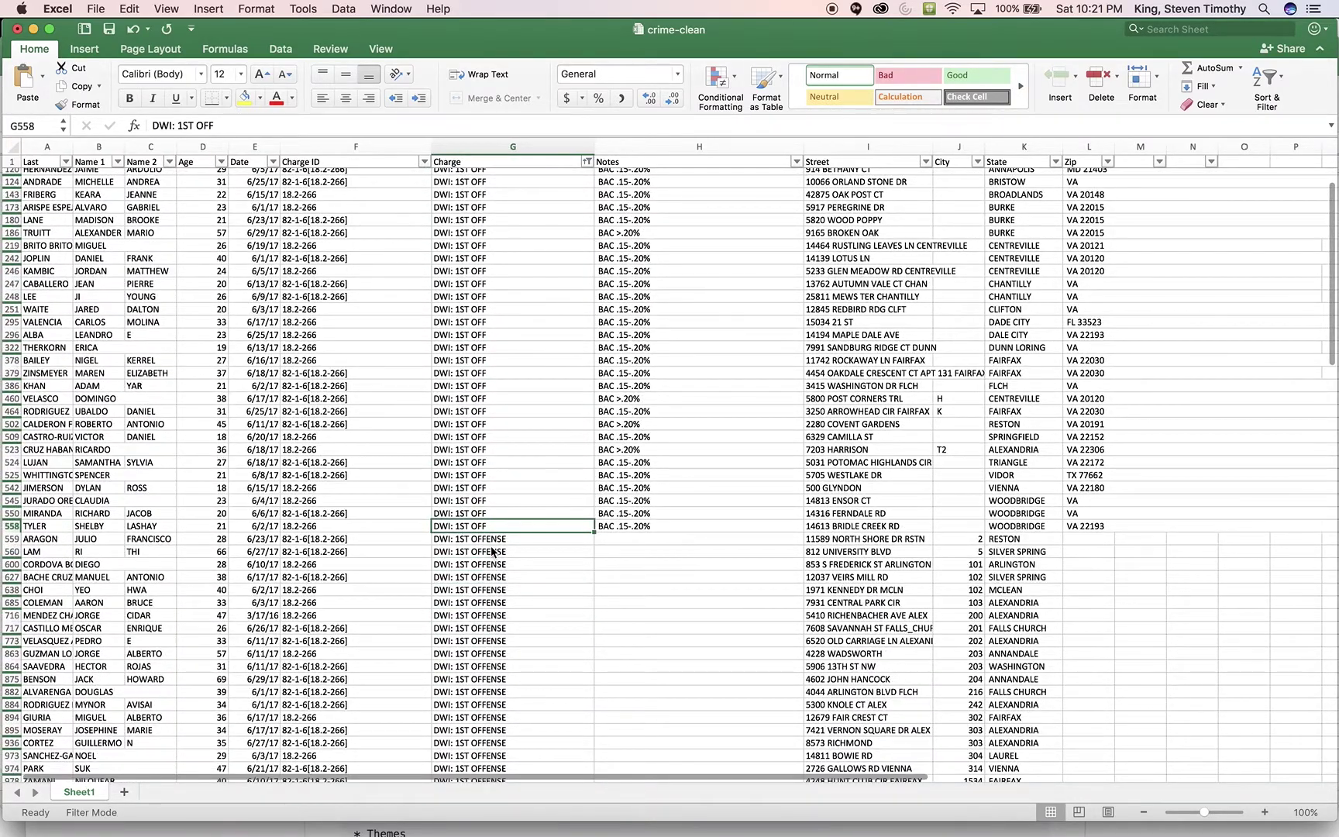
{"action": "scroll", "coordinate": [492, 551], "scroll_direction": "down", "scroll_amount": 2}
{"action": "left_click", "coordinate": [489, 490]}
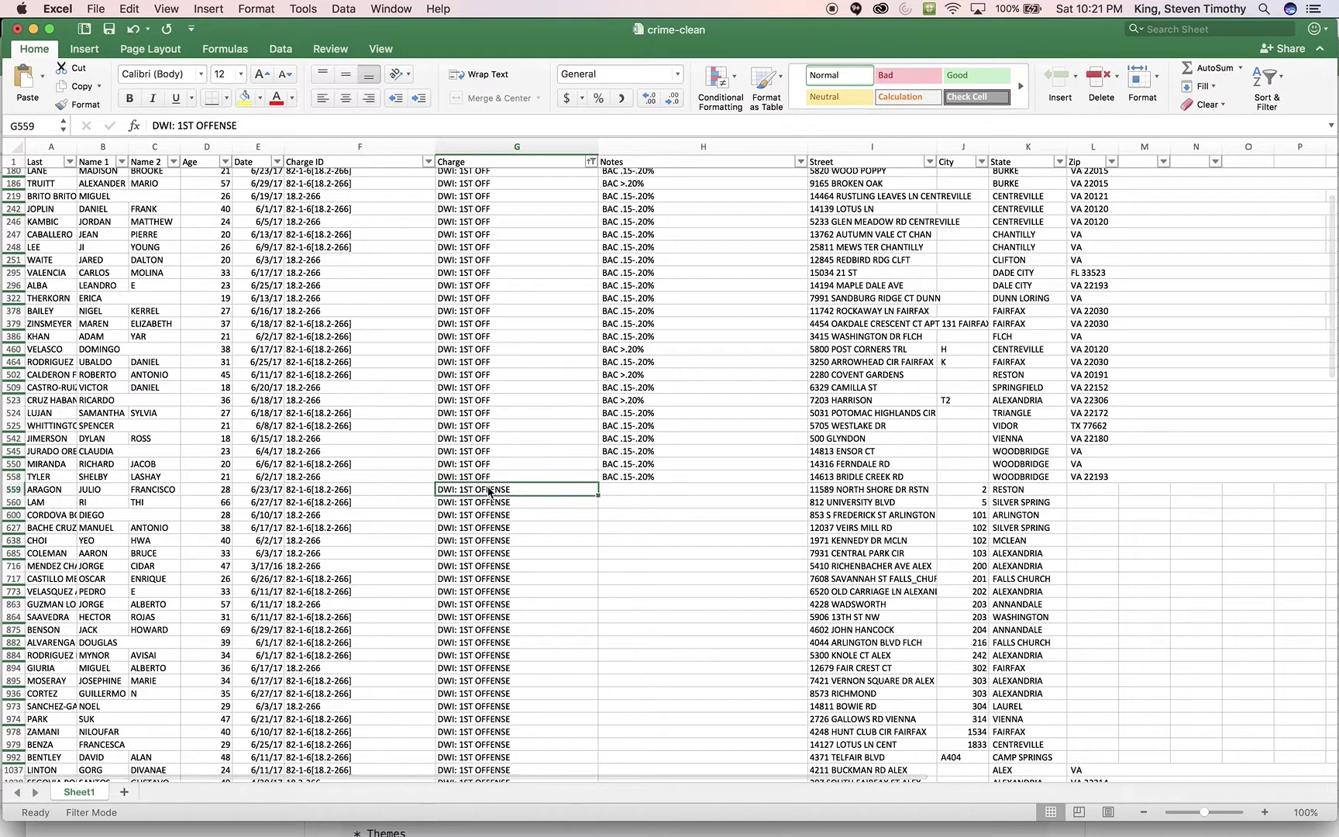
{"action": "key", "text": "super+c"}
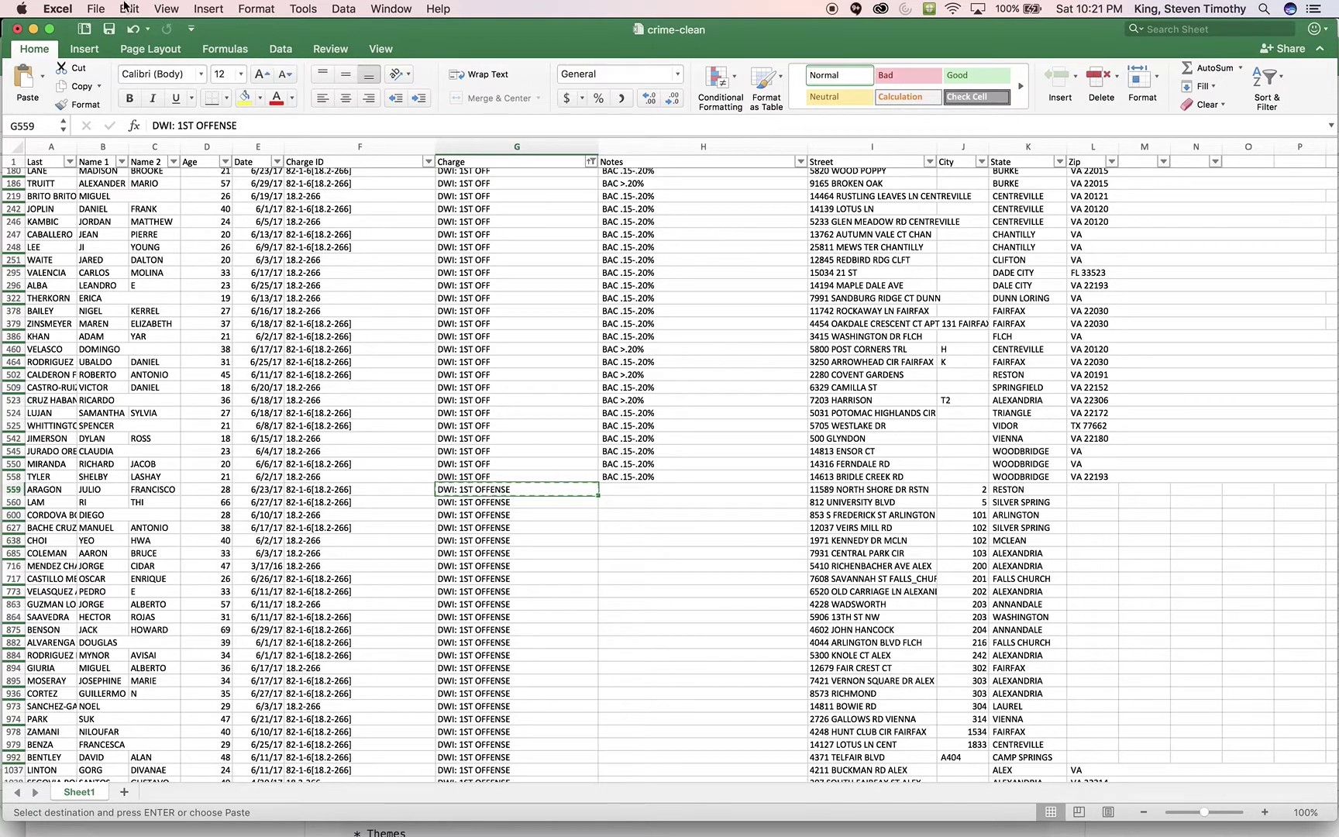
Replace every "DWI: 1ST OFFENSE" on the sheet with "DWI: 1ST OFF".
{"action": "left_click", "coordinate": [108, 9]}
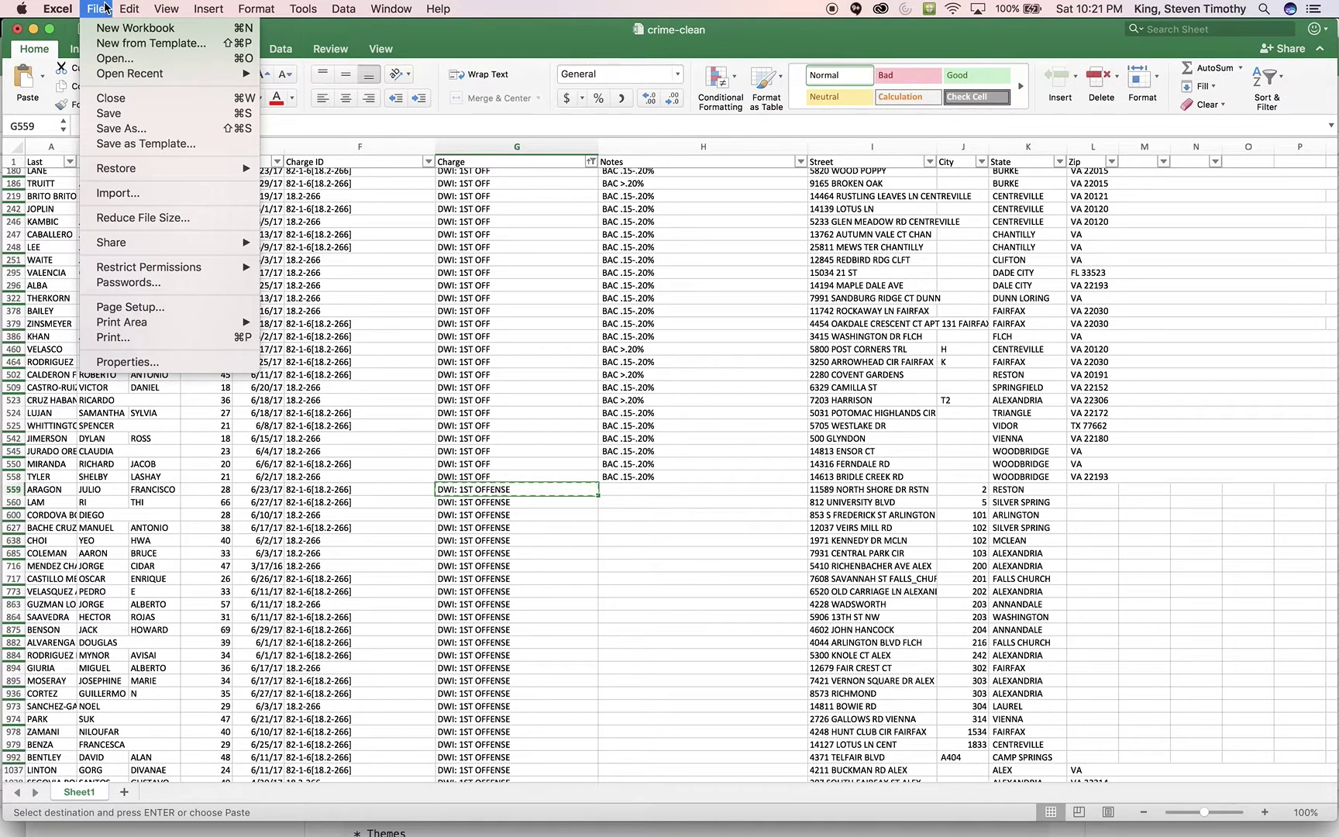
{"action": "mouse_move", "coordinate": [129, 9]}
{"action": "mouse_move", "coordinate": [306, 233]}
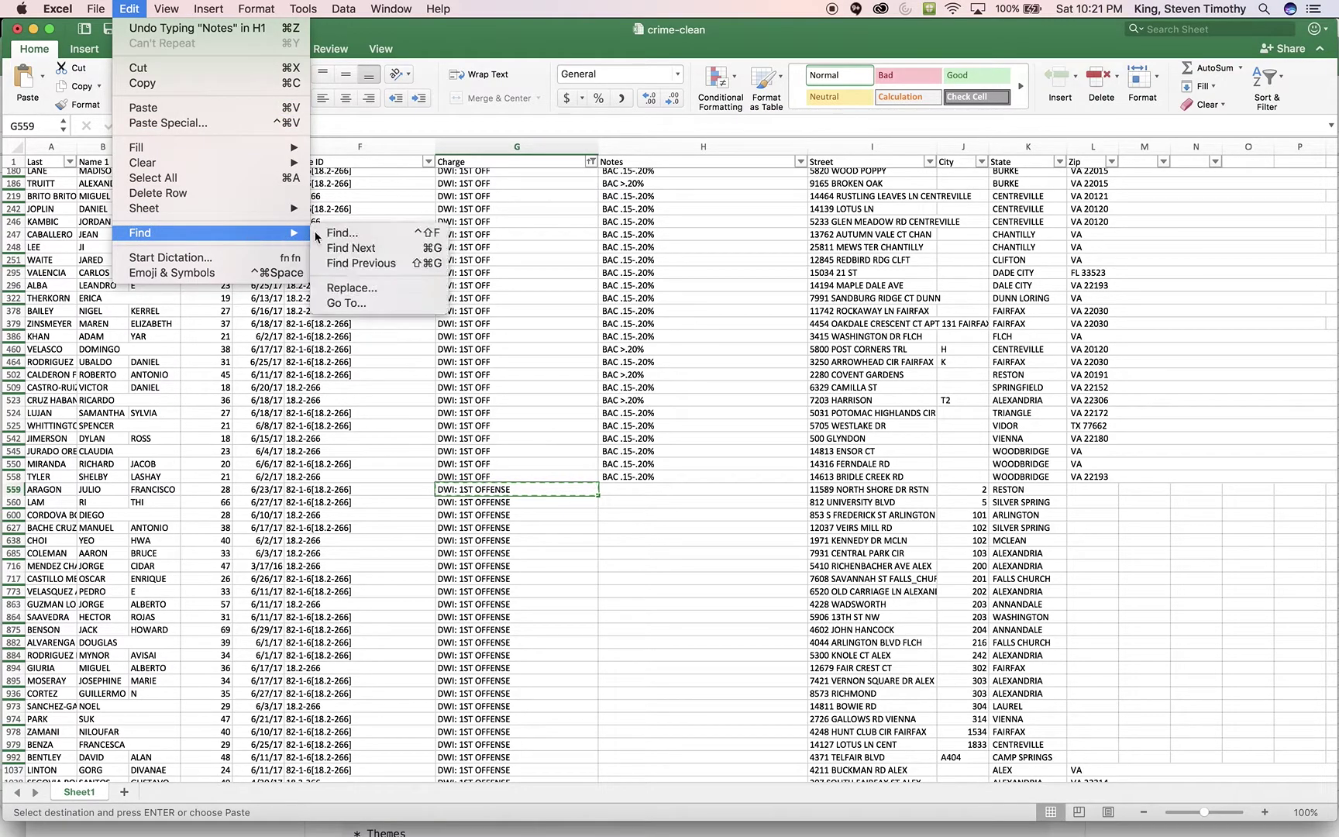
{"action": "left_click", "coordinate": [341, 288]}
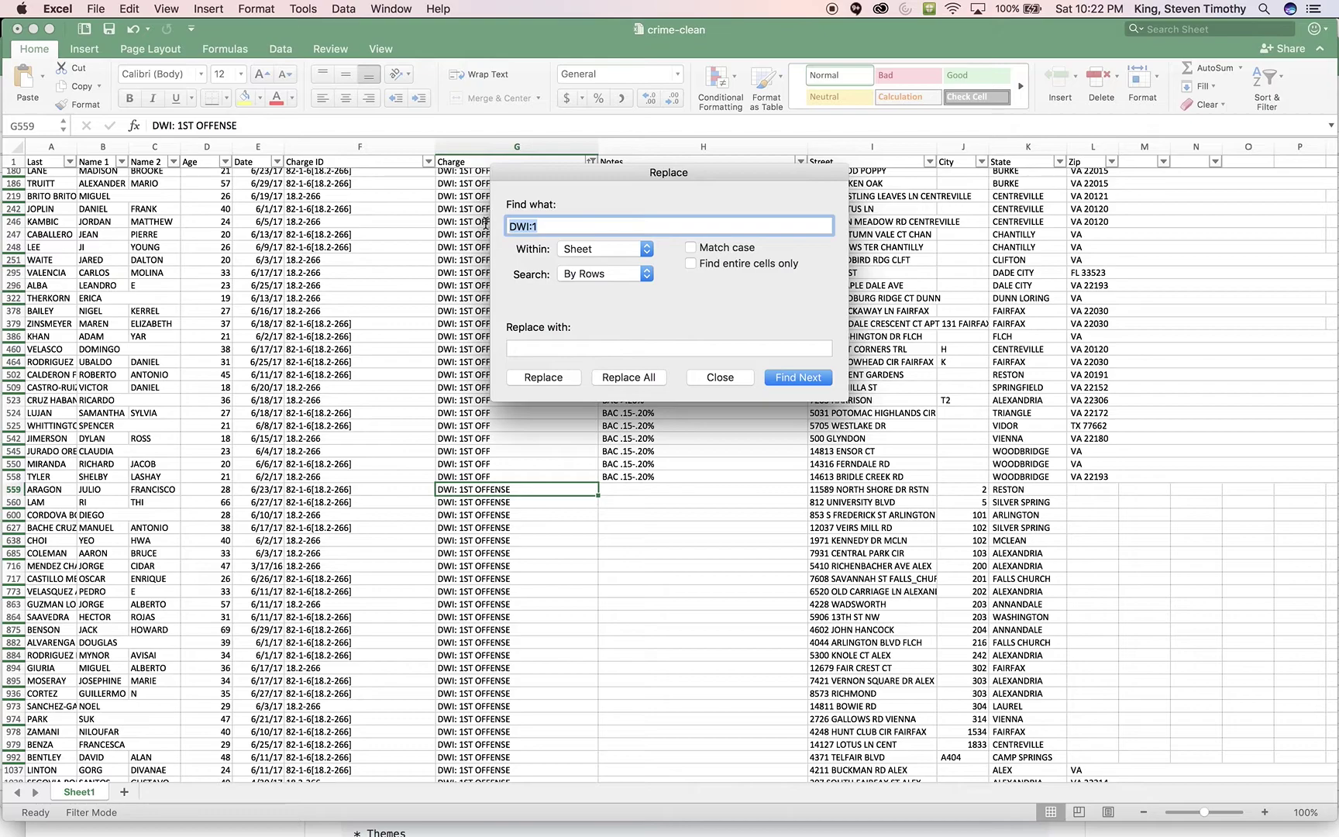
{"action": "key", "text": "super+v"}
{"action": "left_click", "coordinate": [531, 349]}
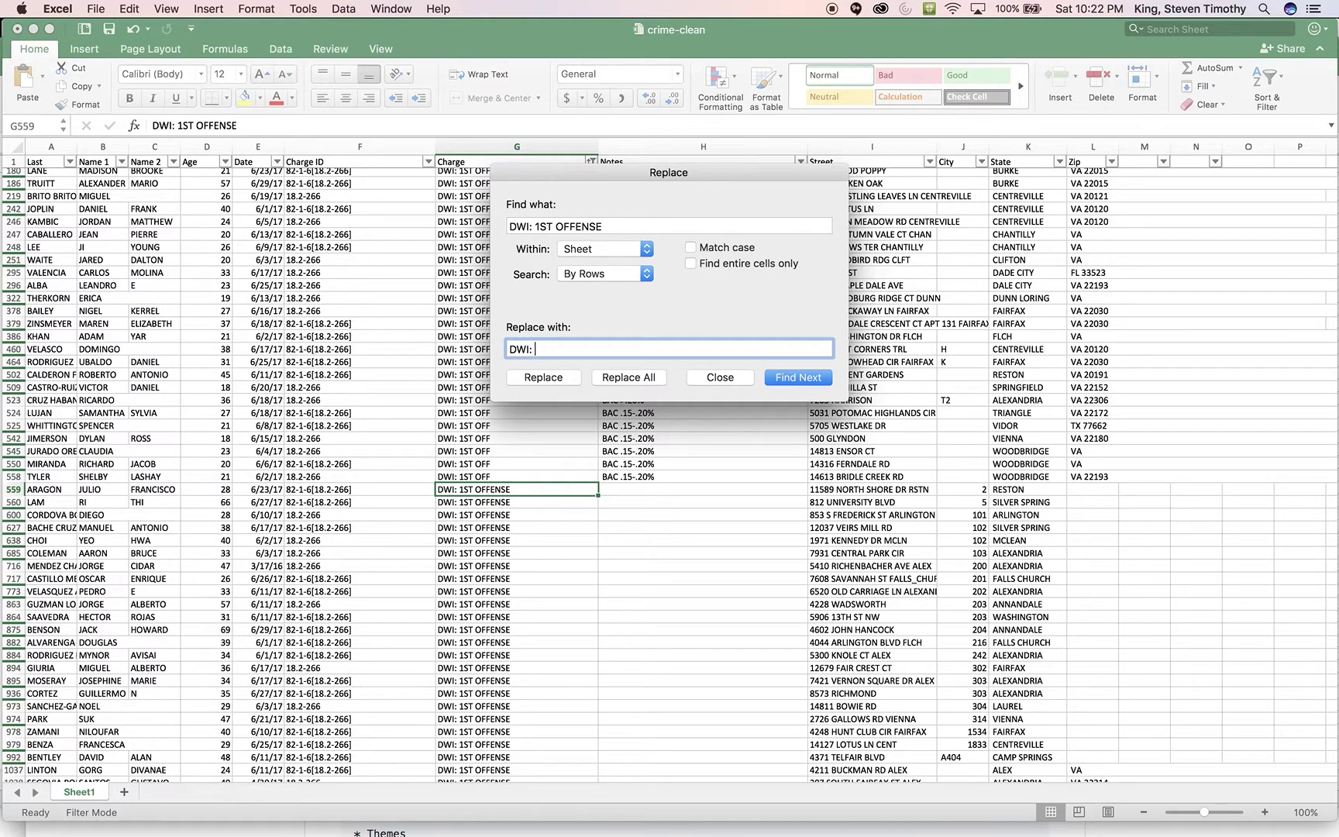
{"action": "type", "text": "FF"}
{"action": "left_click", "coordinate": [629, 377]}
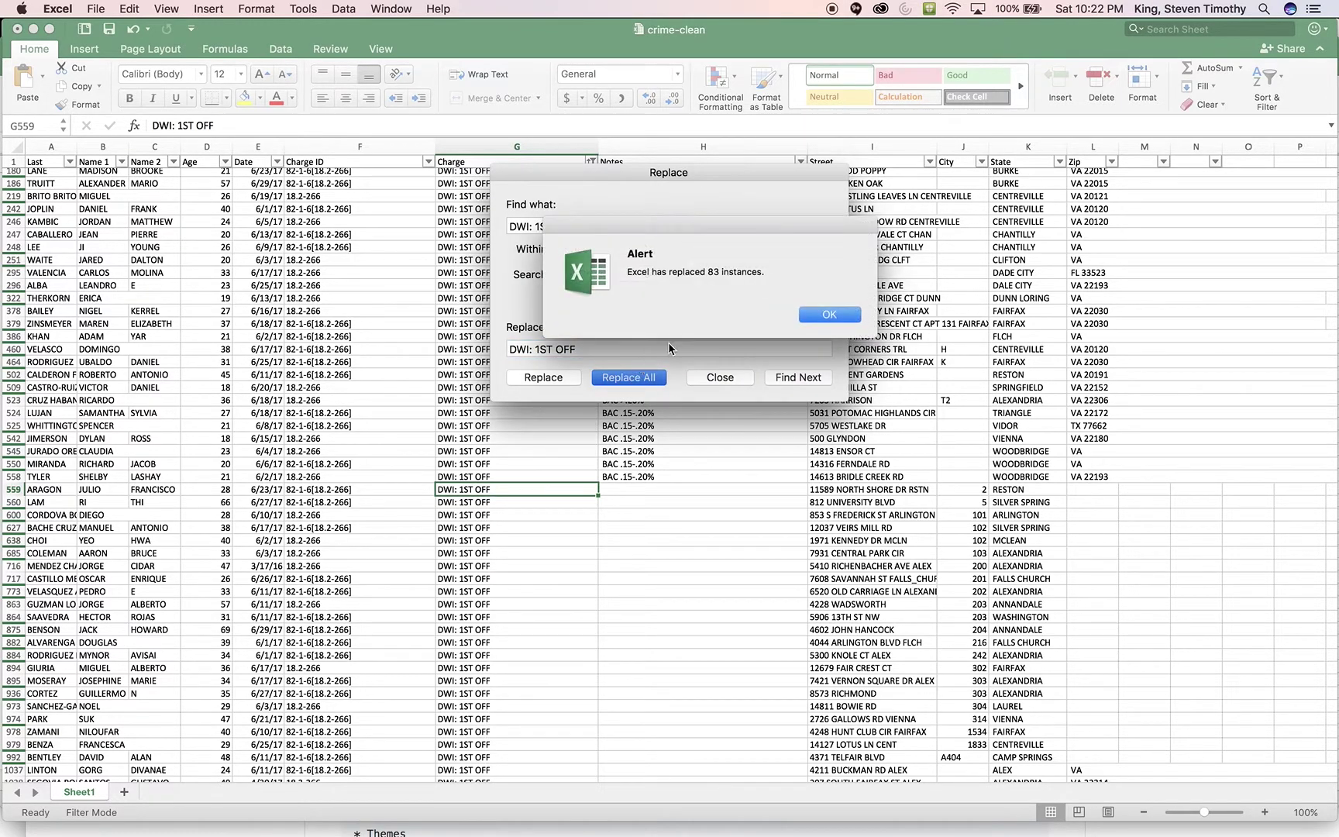
{"action": "left_click", "coordinate": [821, 312]}
{"action": "left_click", "coordinate": [735, 379]}
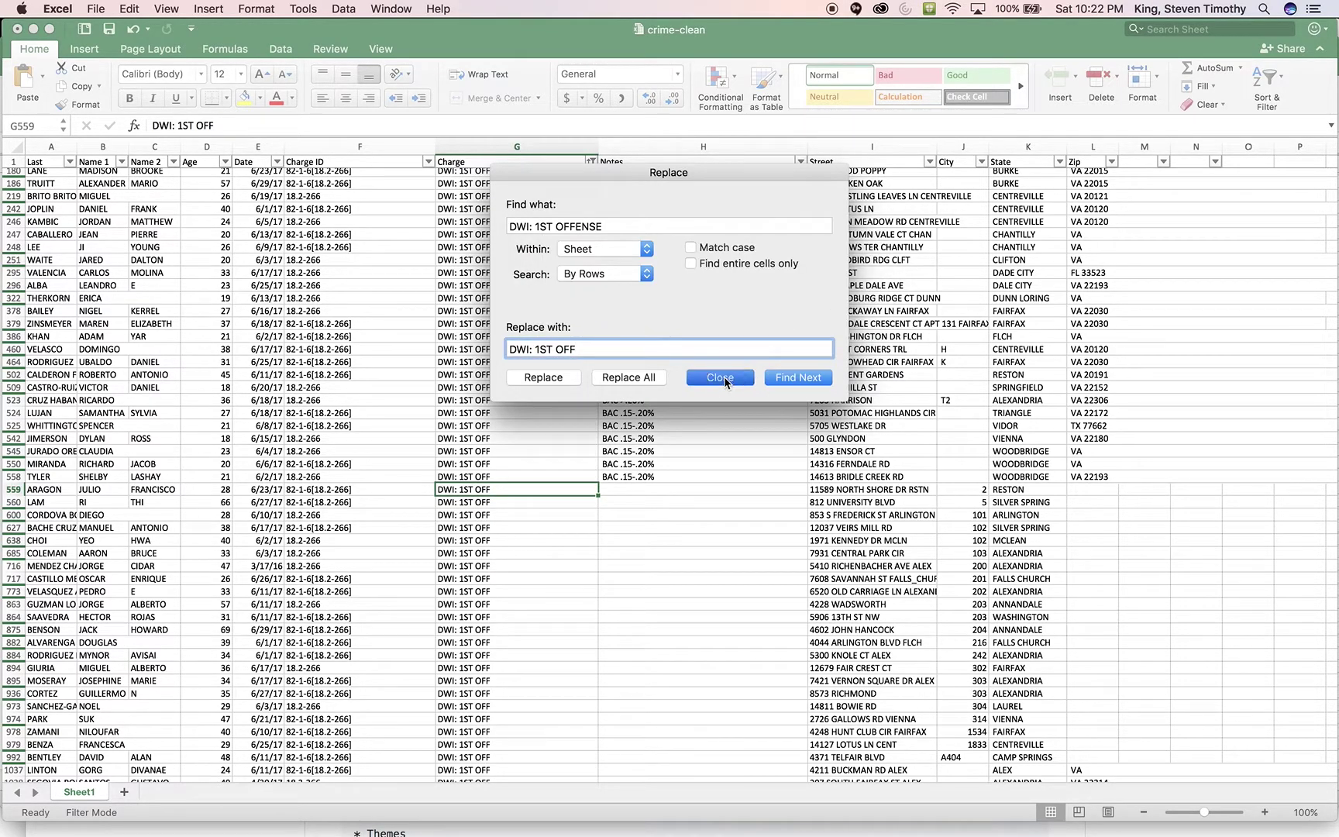
Copy the charge label in G1392 and try again to replace all "DWI: 1ST OFFENSE" entries with "DWI: 1ST OFF".
{"action": "scroll", "coordinate": [563, 451], "scroll_direction": "down", "scroll_amount": 10}
{"action": "scroll", "coordinate": [564, 450], "scroll_direction": "down", "scroll_amount": 3}
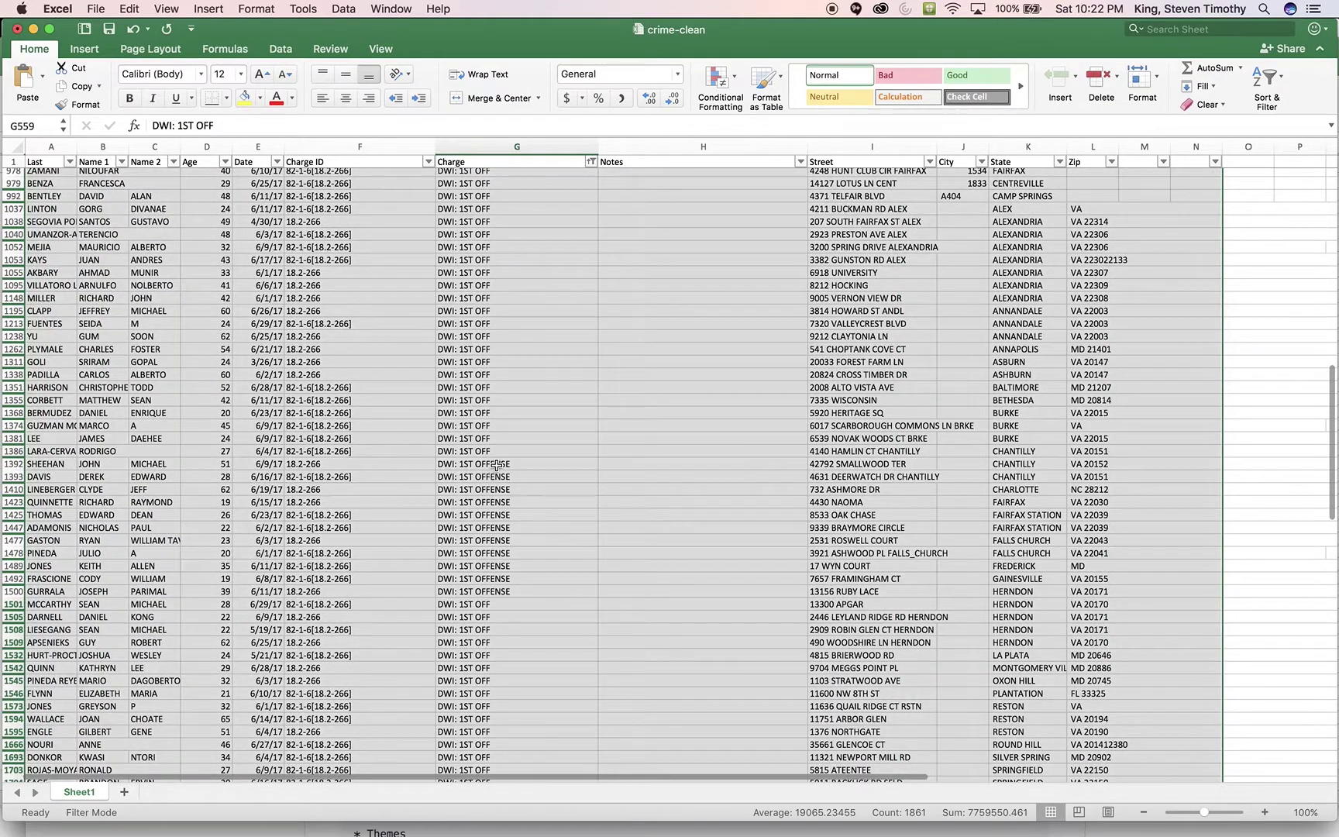
{"action": "left_click", "coordinate": [495, 465]}
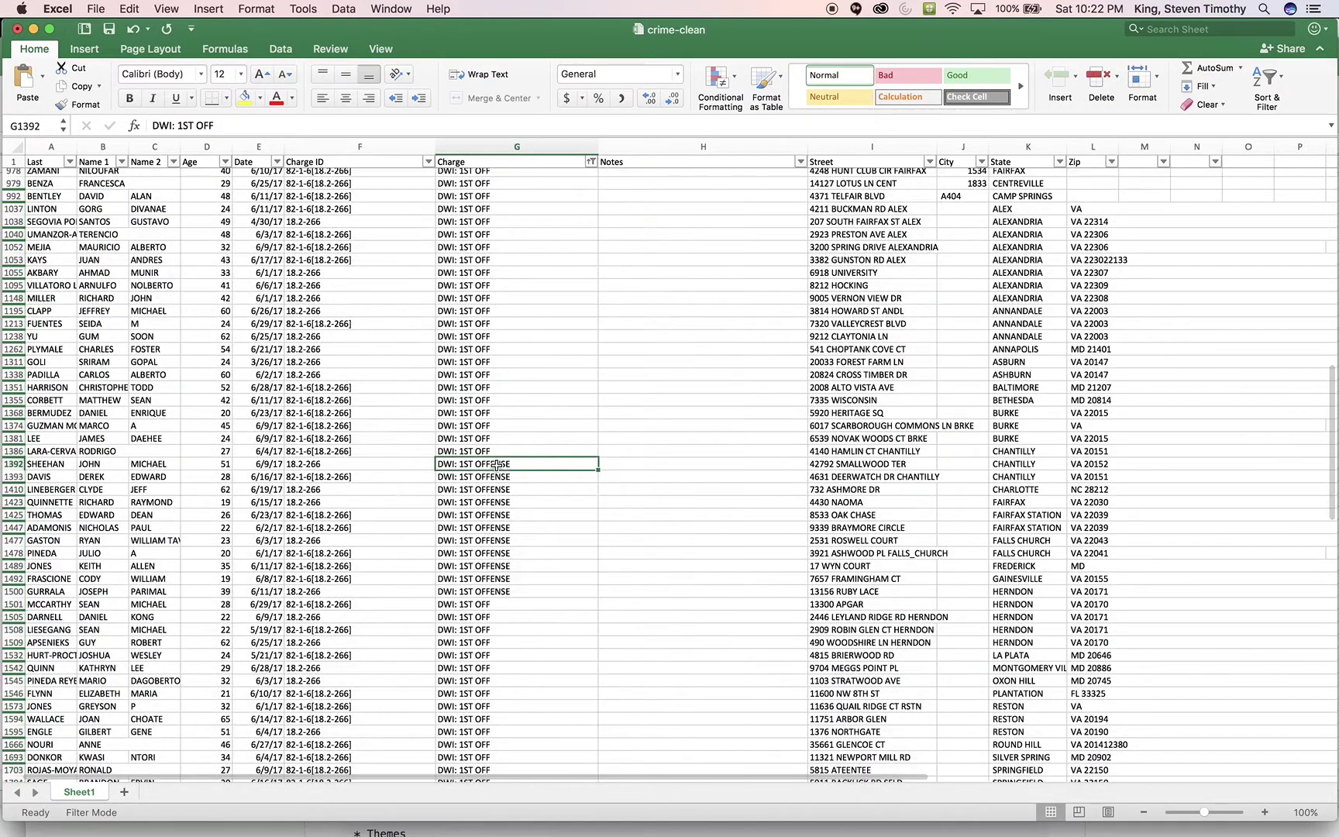
{"action": "key", "text": "super+c"}
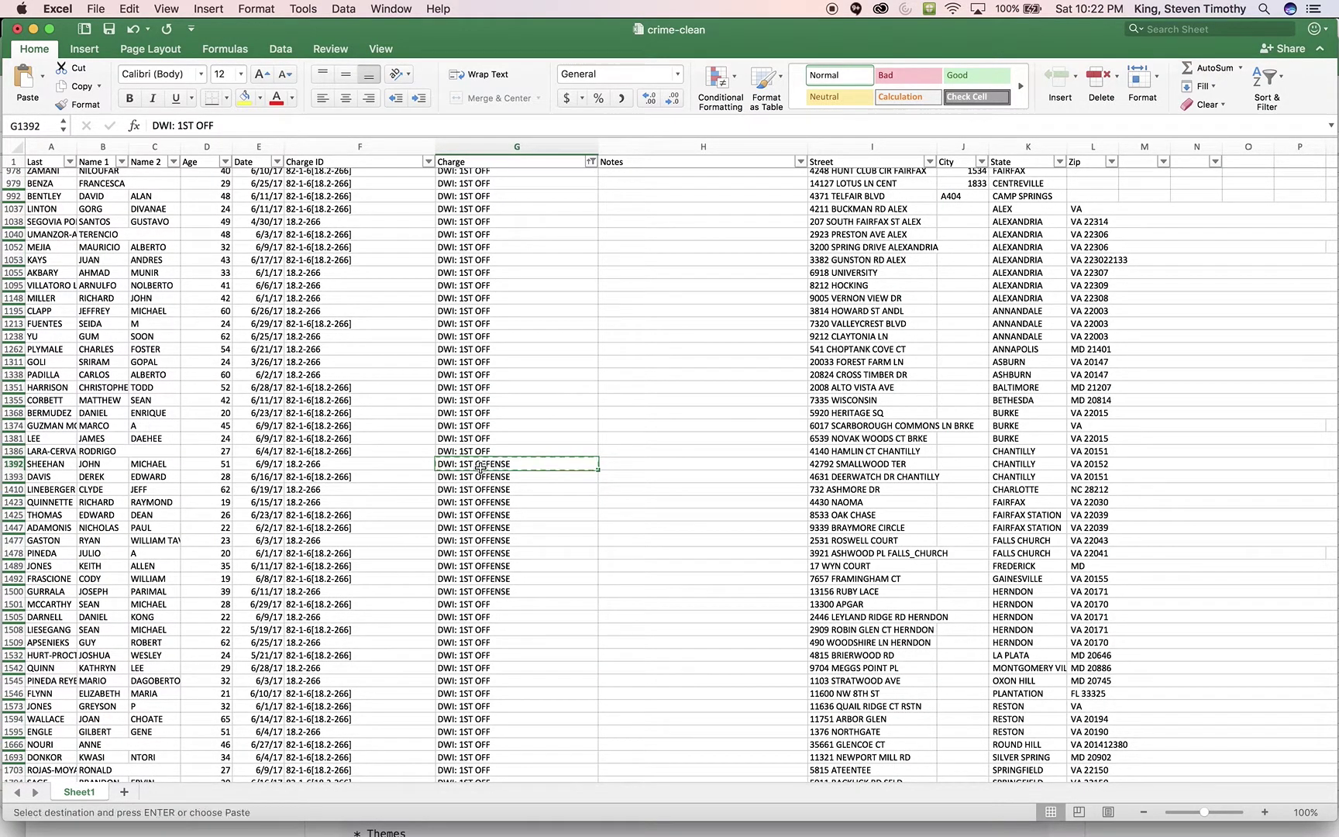
{"action": "left_click", "coordinate": [129, 8]}
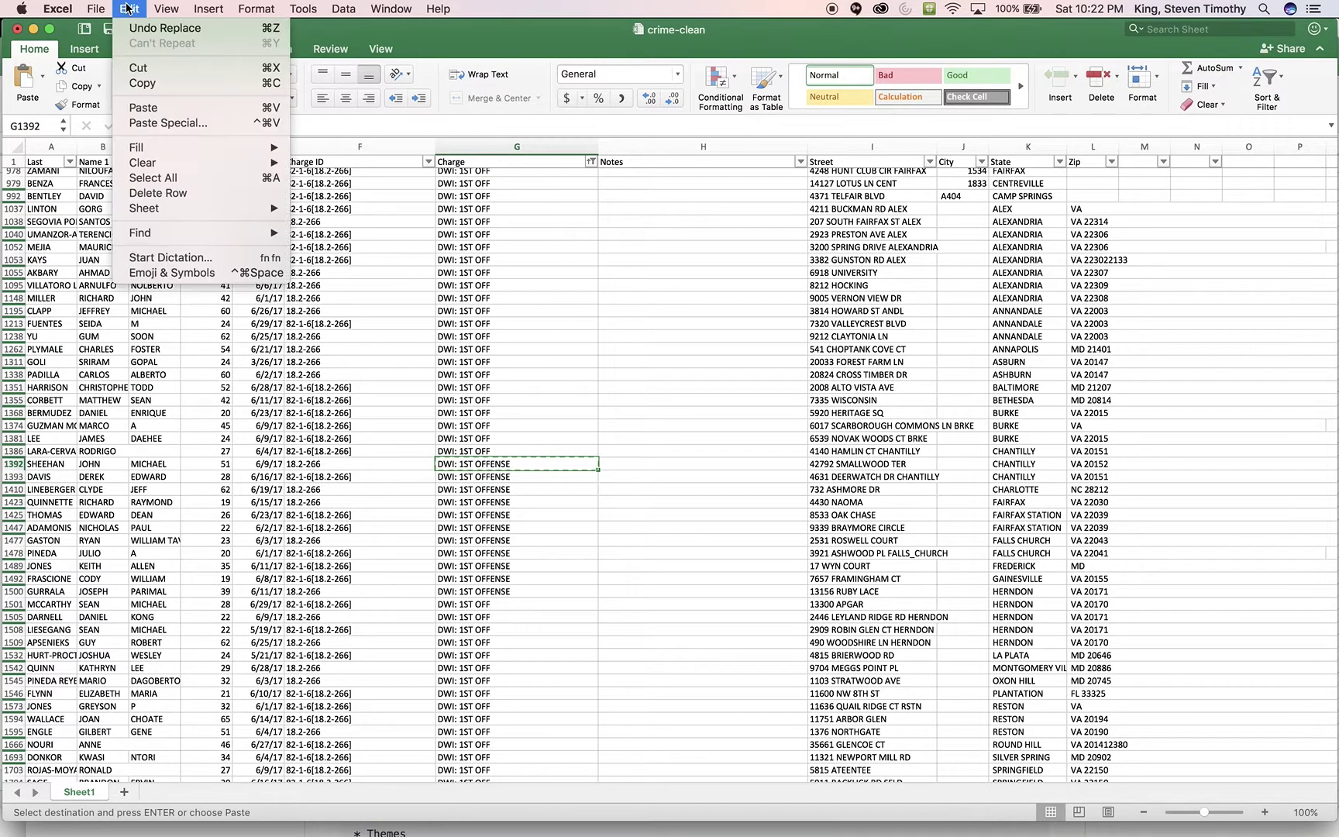
{"action": "mouse_move", "coordinate": [200, 235]}
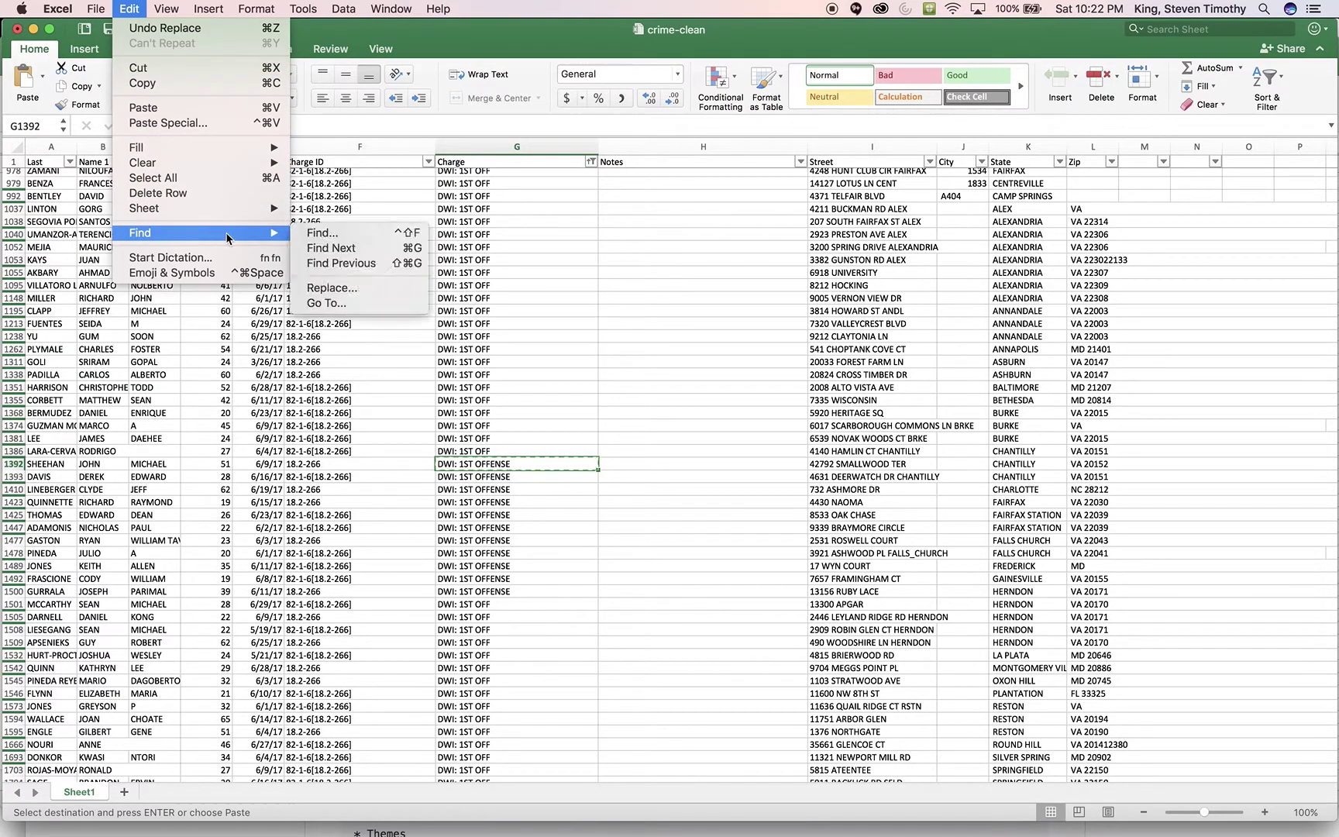
{"action": "left_click", "coordinate": [321, 287]}
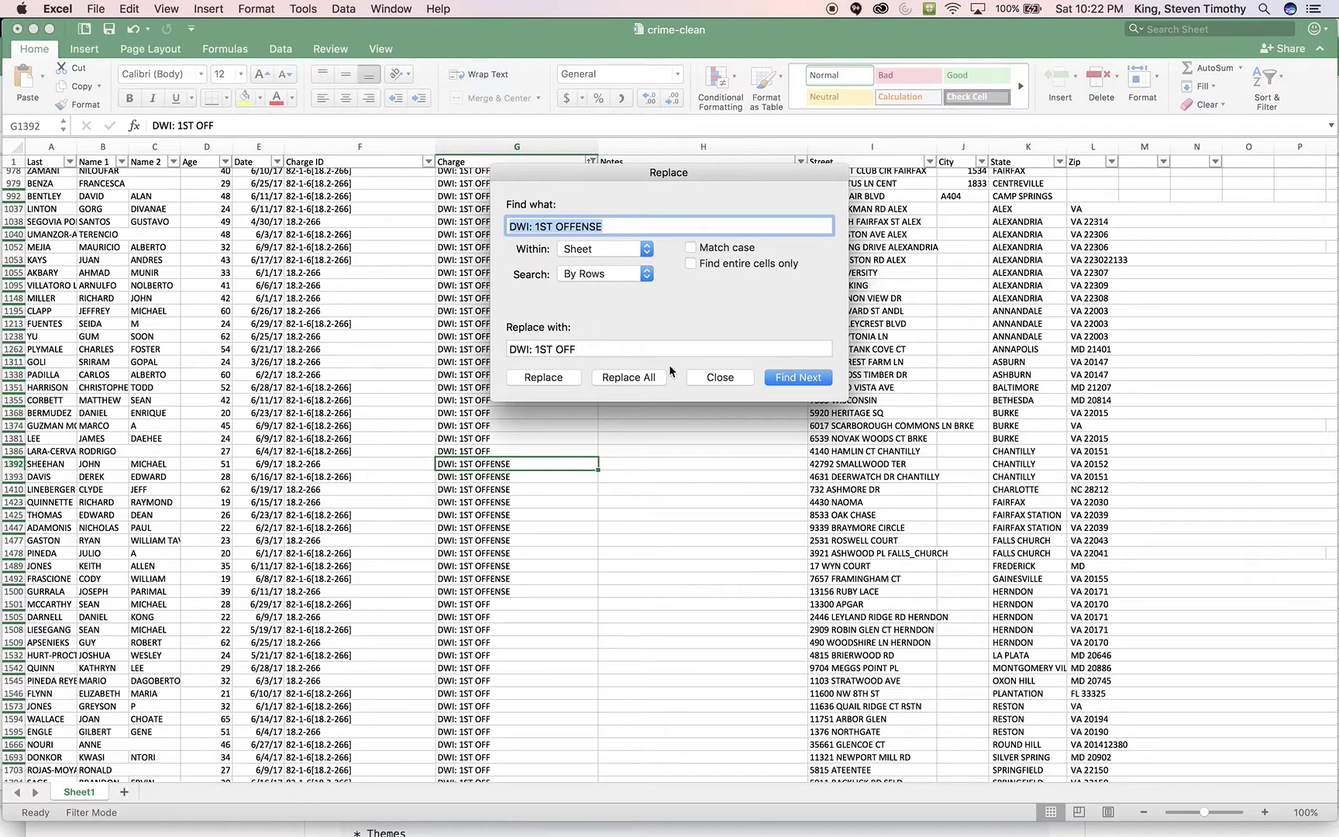
{"action": "left_click", "coordinate": [640, 380]}
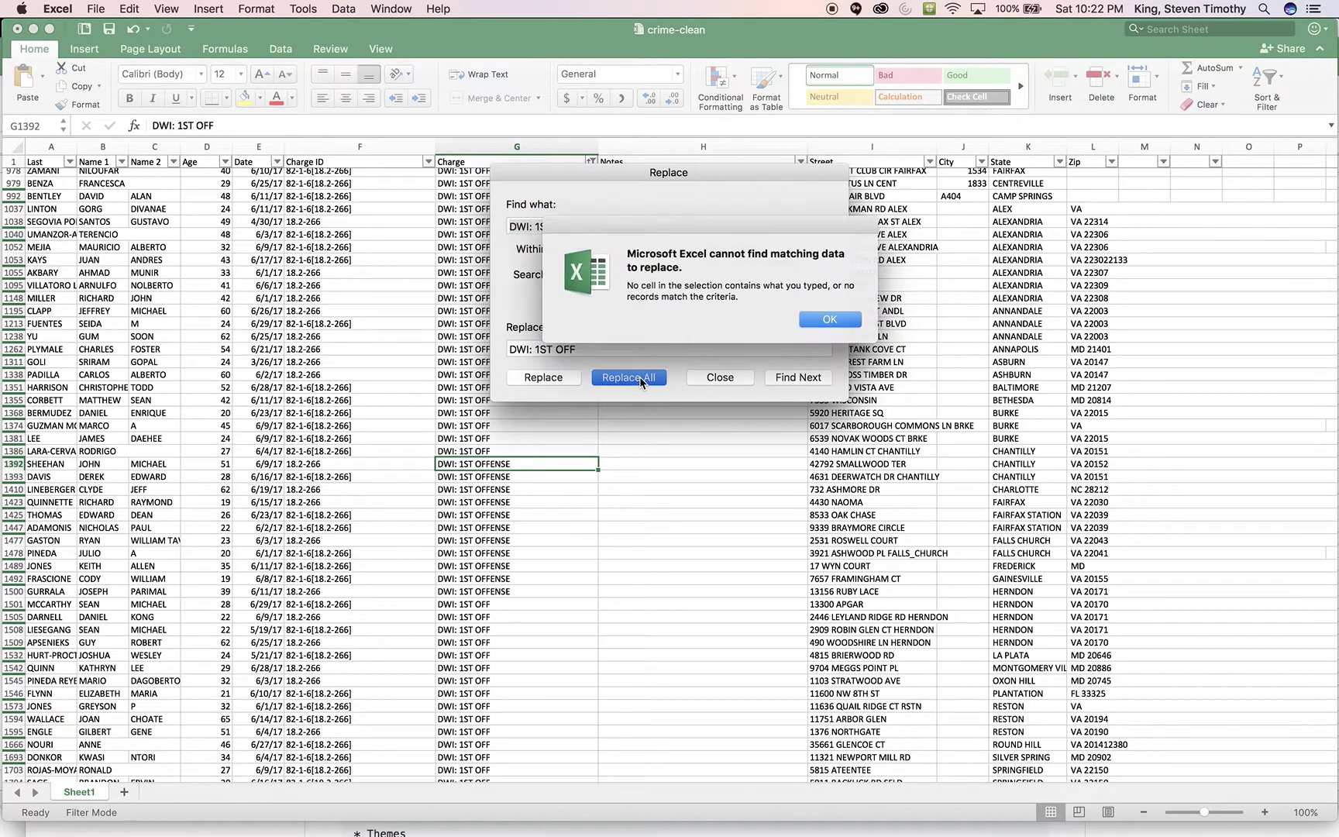
{"action": "left_click", "coordinate": [829, 319]}
Replace all occurrences of the charge text copied from G1392 with "DWI: 1ST OFF" across the sheet.
{"action": "key", "text": "super+v"}
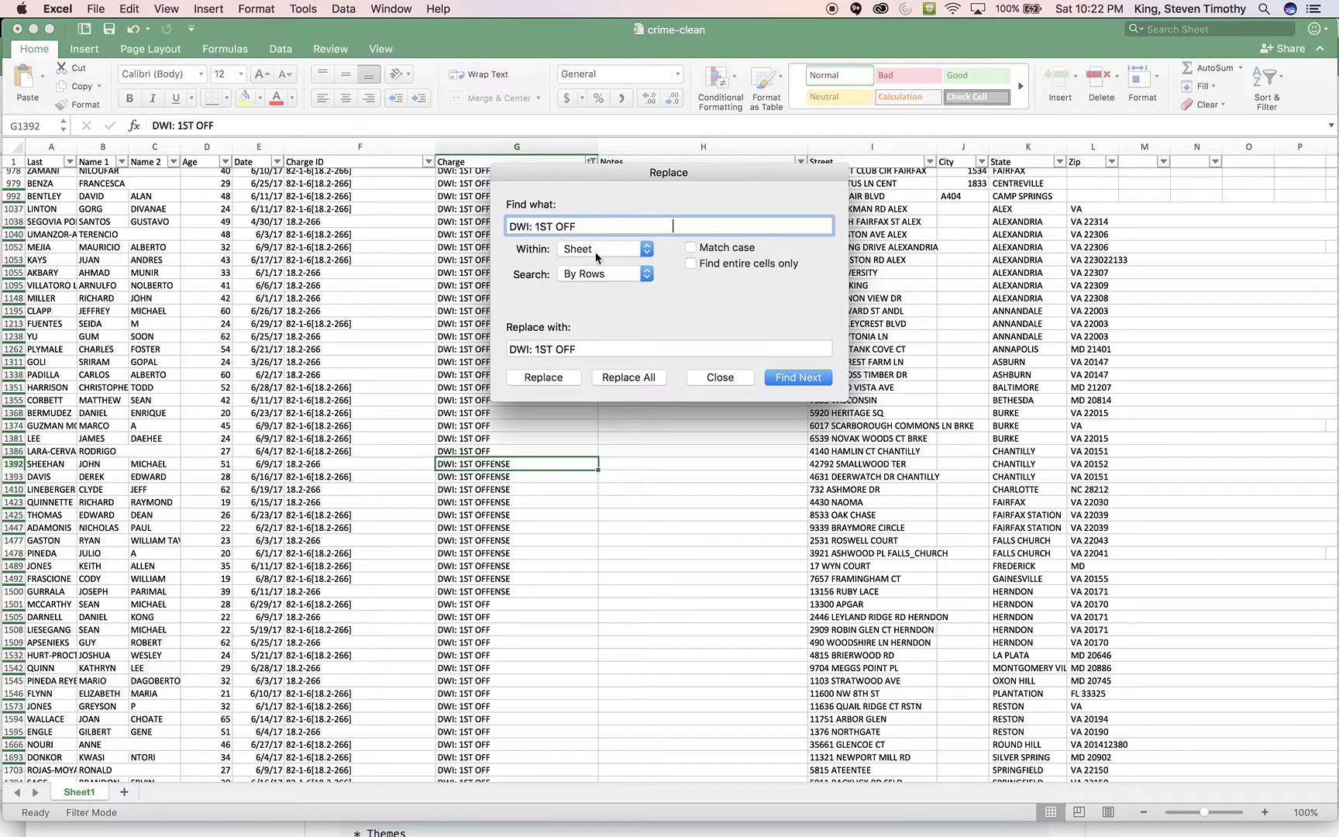
{"action": "left_click", "coordinate": [602, 382]}
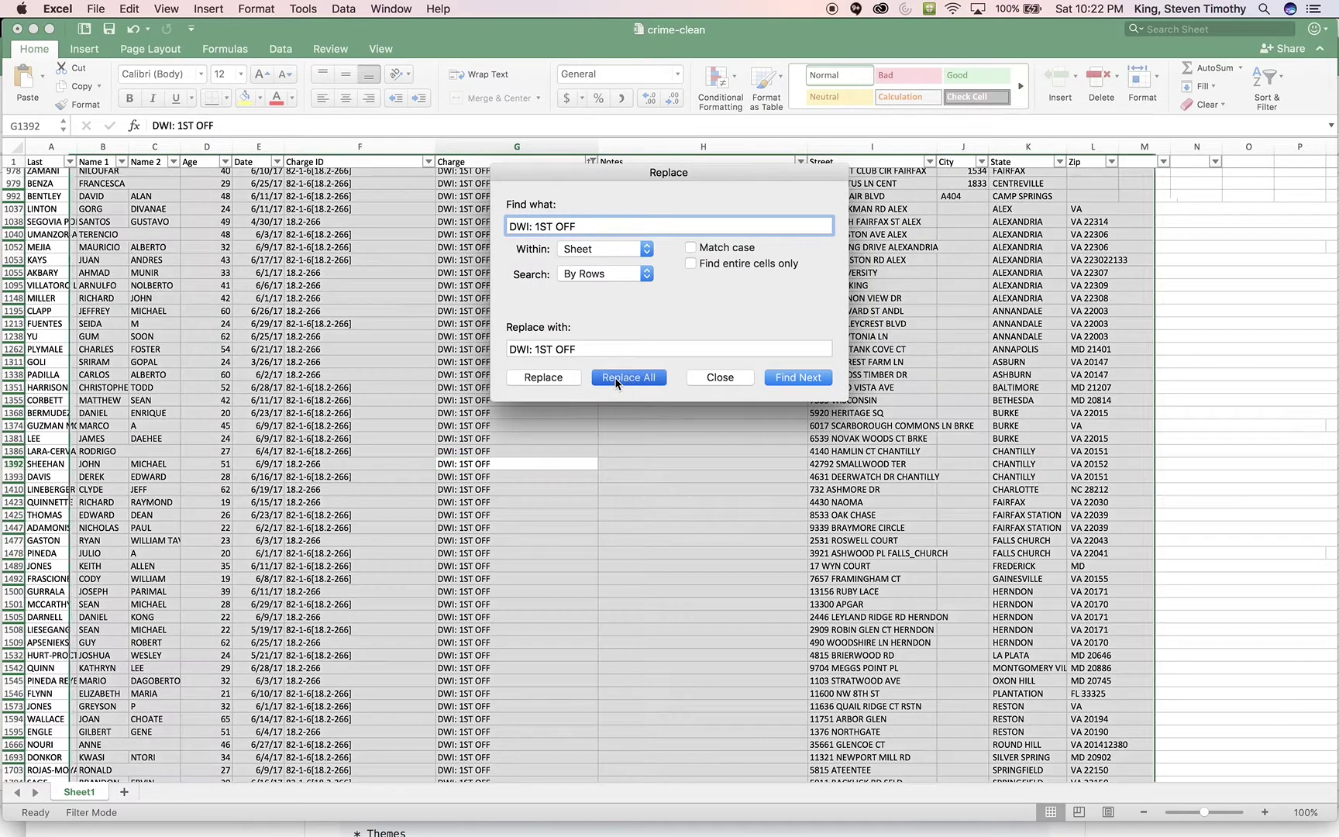
{"action": "left_click", "coordinate": [829, 315]}
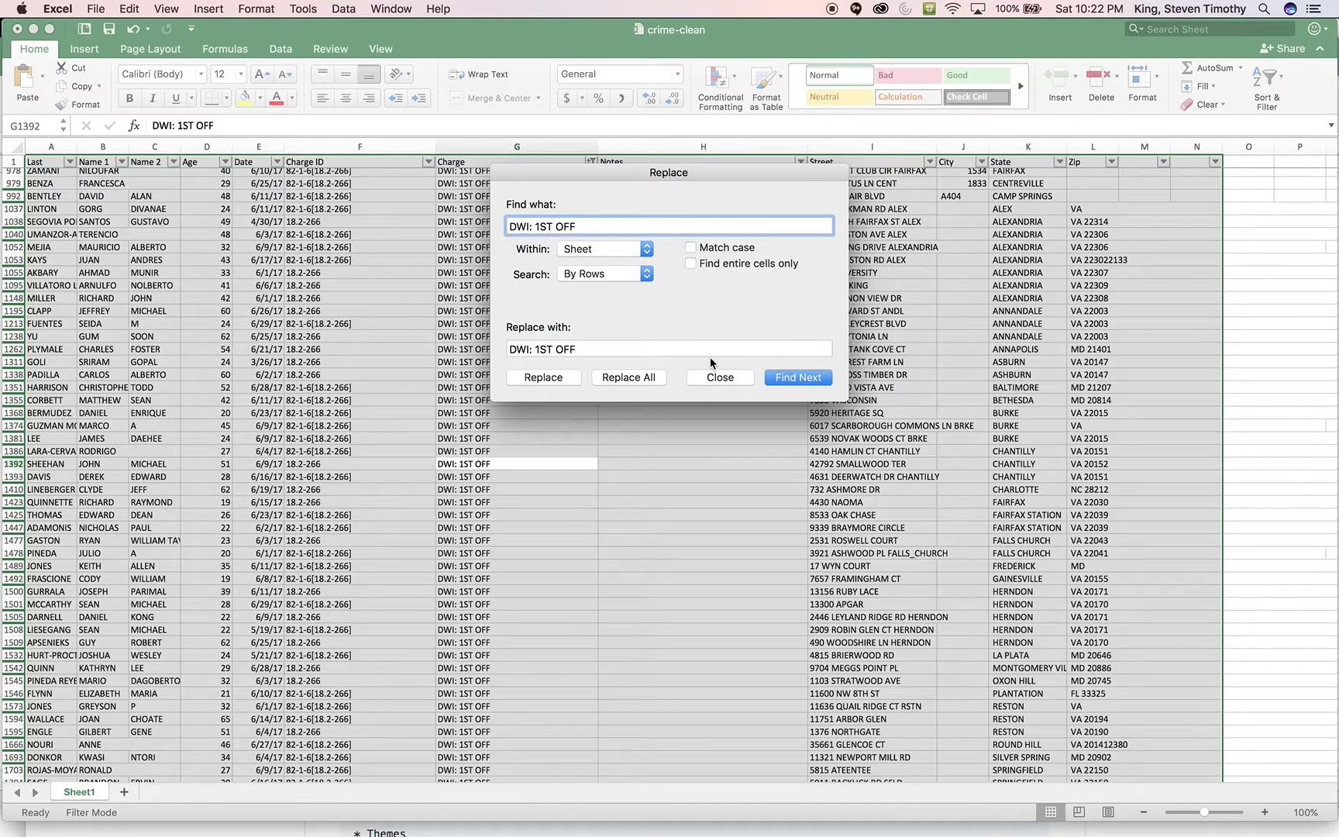
{"action": "left_click", "coordinate": [717, 377]}
Examine the other DWI charge variants and inspect the average formula in D2905 below the Age column.
{"action": "scroll", "coordinate": [507, 537], "scroll_direction": "down", "scroll_amount": 20}
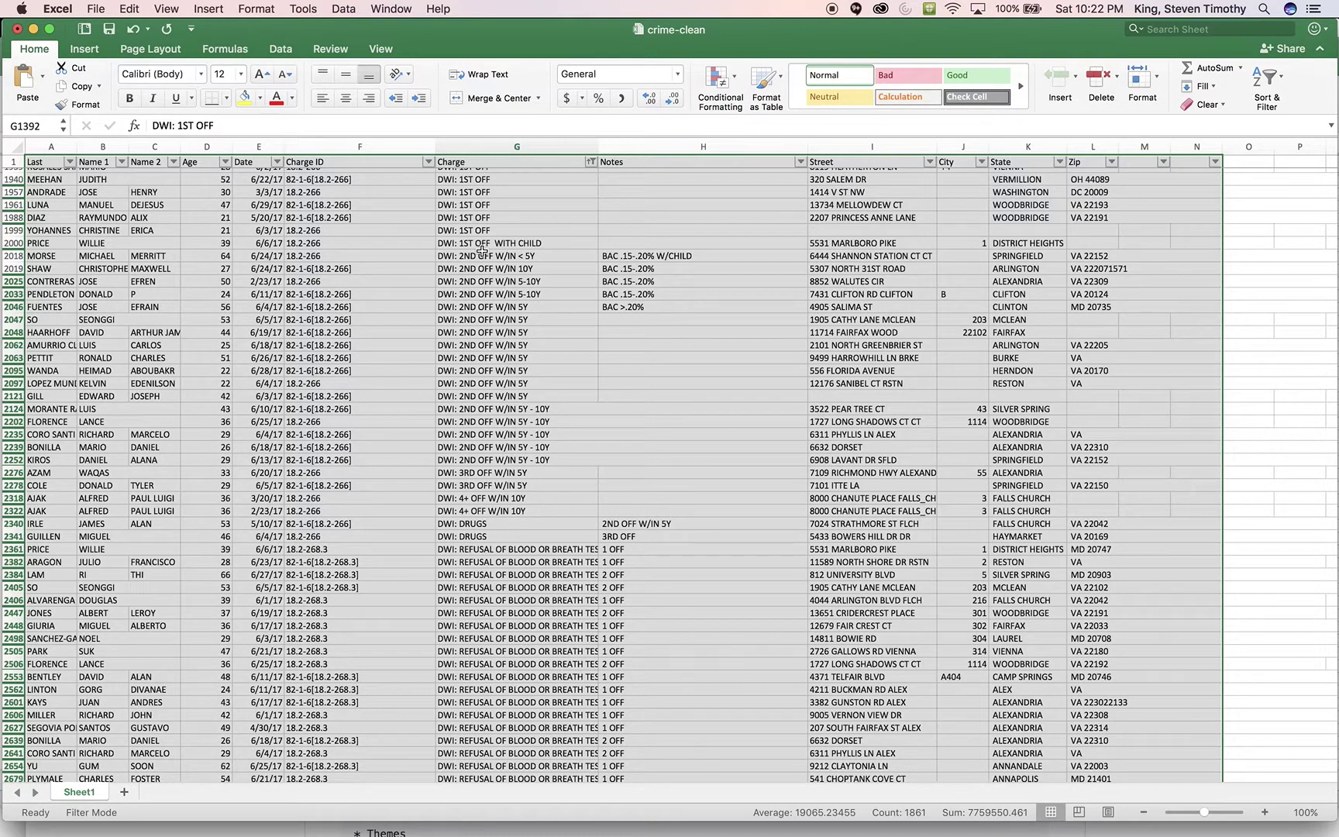
{"action": "left_click", "coordinate": [465, 307]}
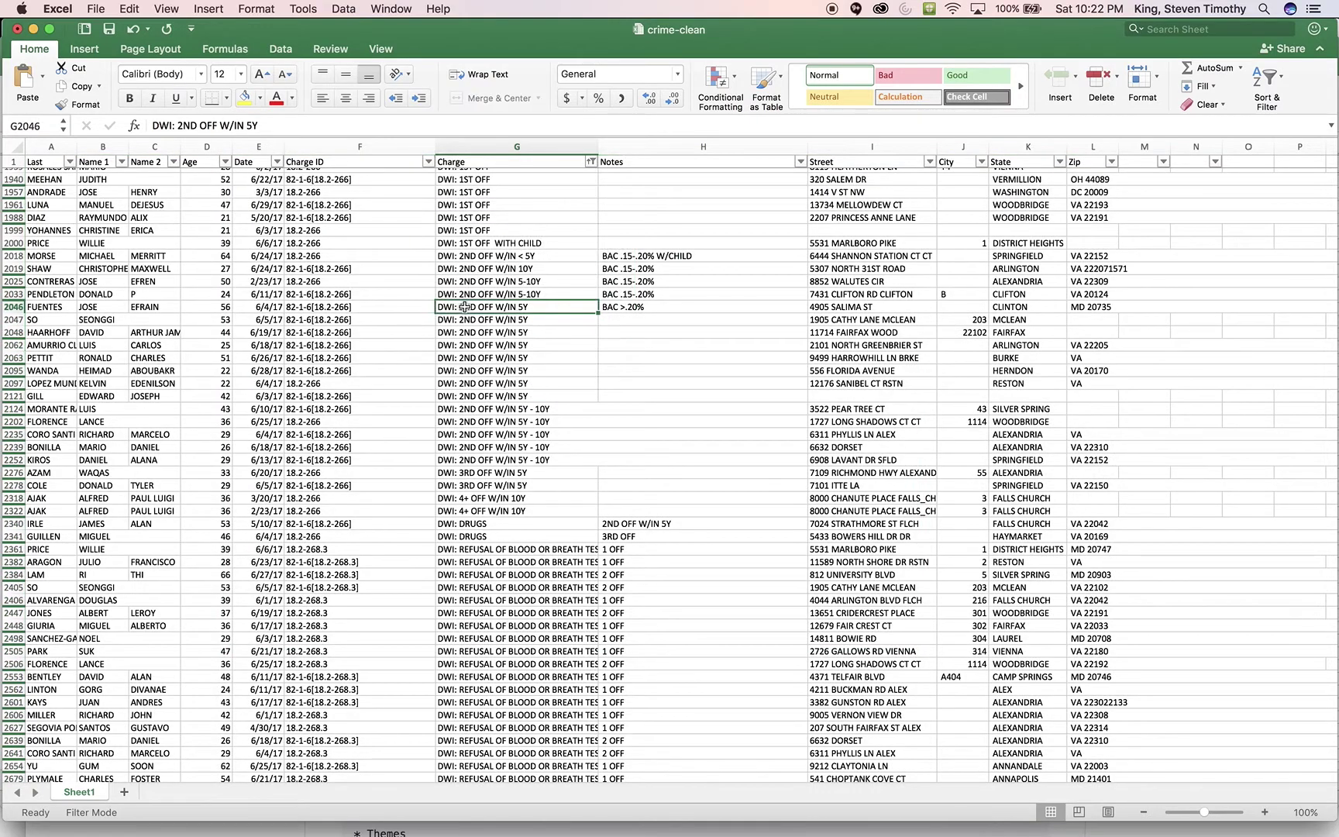
{"action": "scroll", "coordinate": [228, 537], "scroll_direction": "down", "scroll_amount": 10}
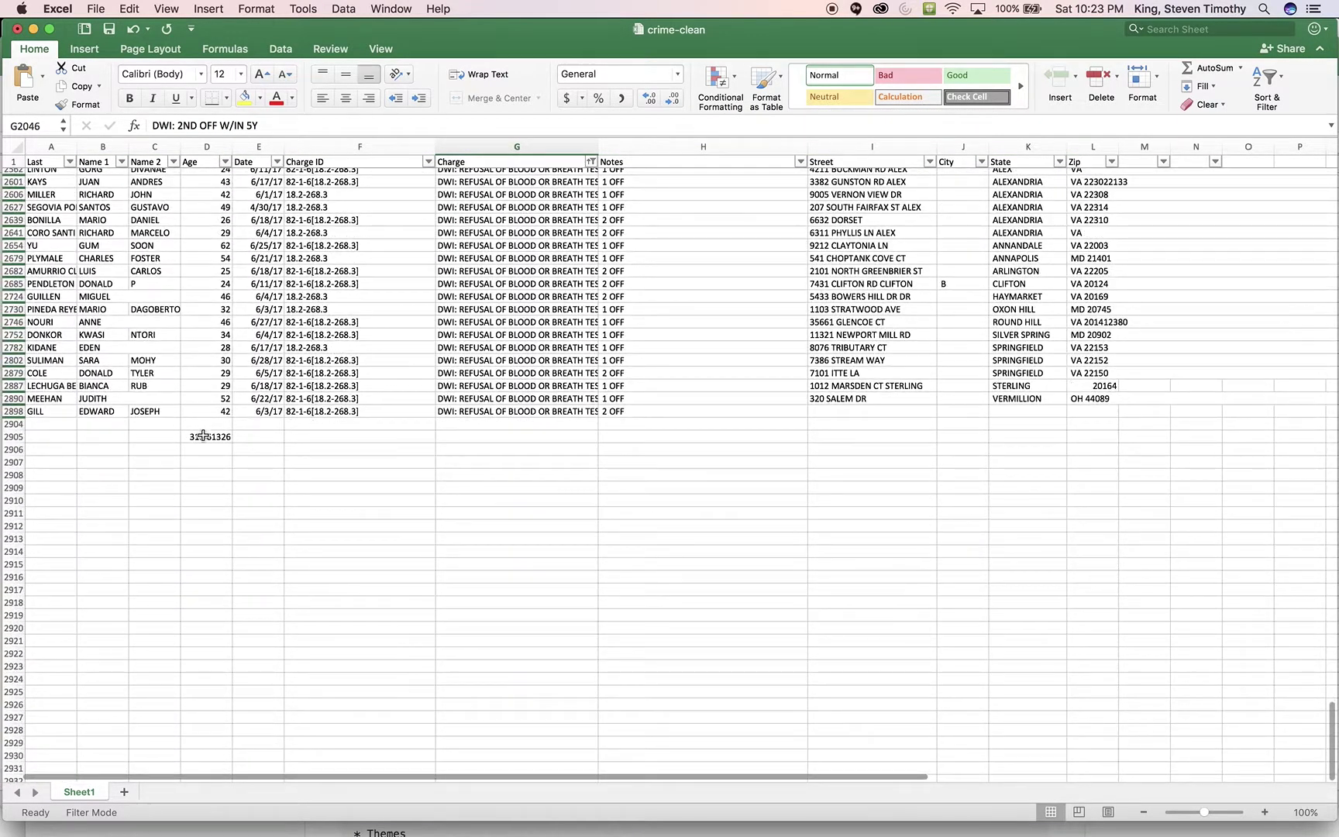
{"action": "double_click", "coordinate": [203, 436]}
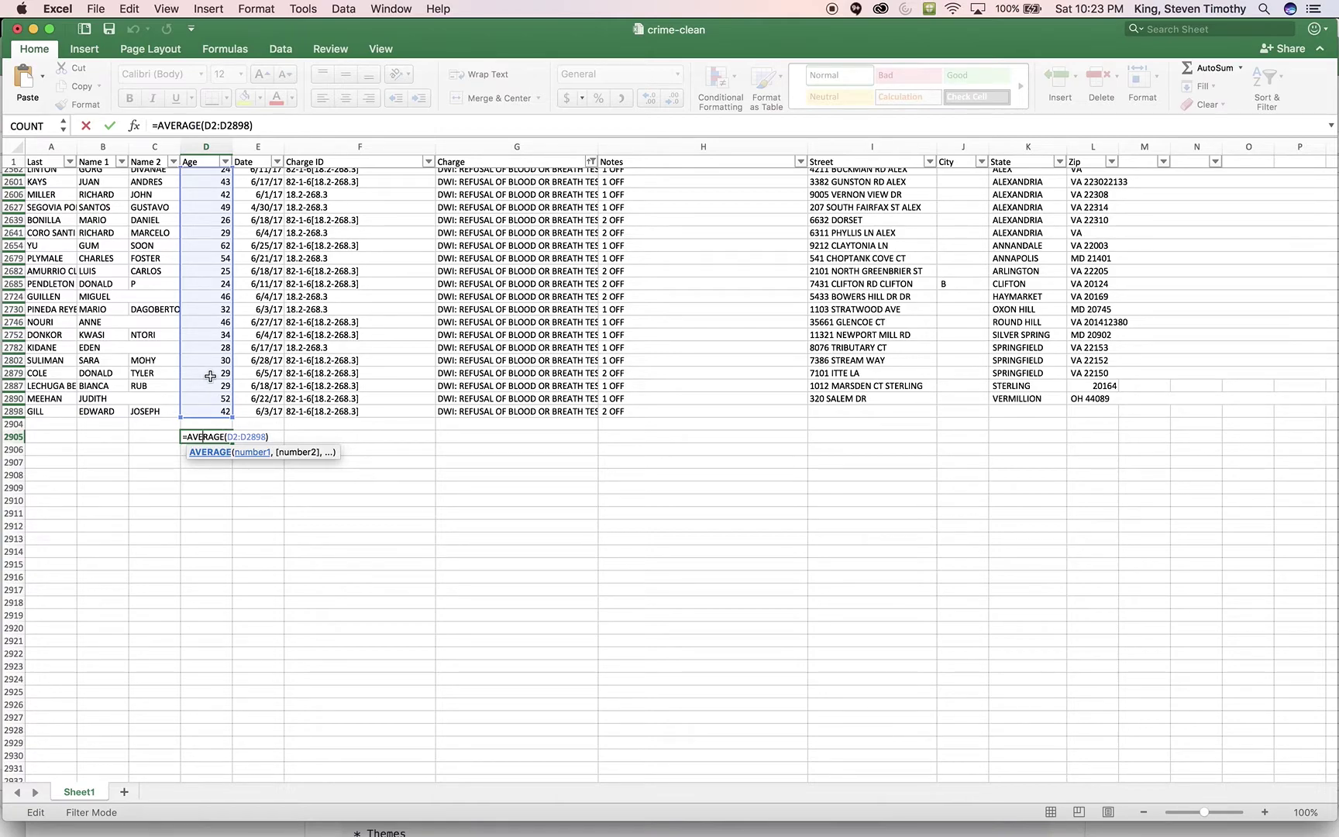
{"action": "right_click", "coordinate": [263, 447]}
{"action": "left_click", "coordinate": [205, 436]}
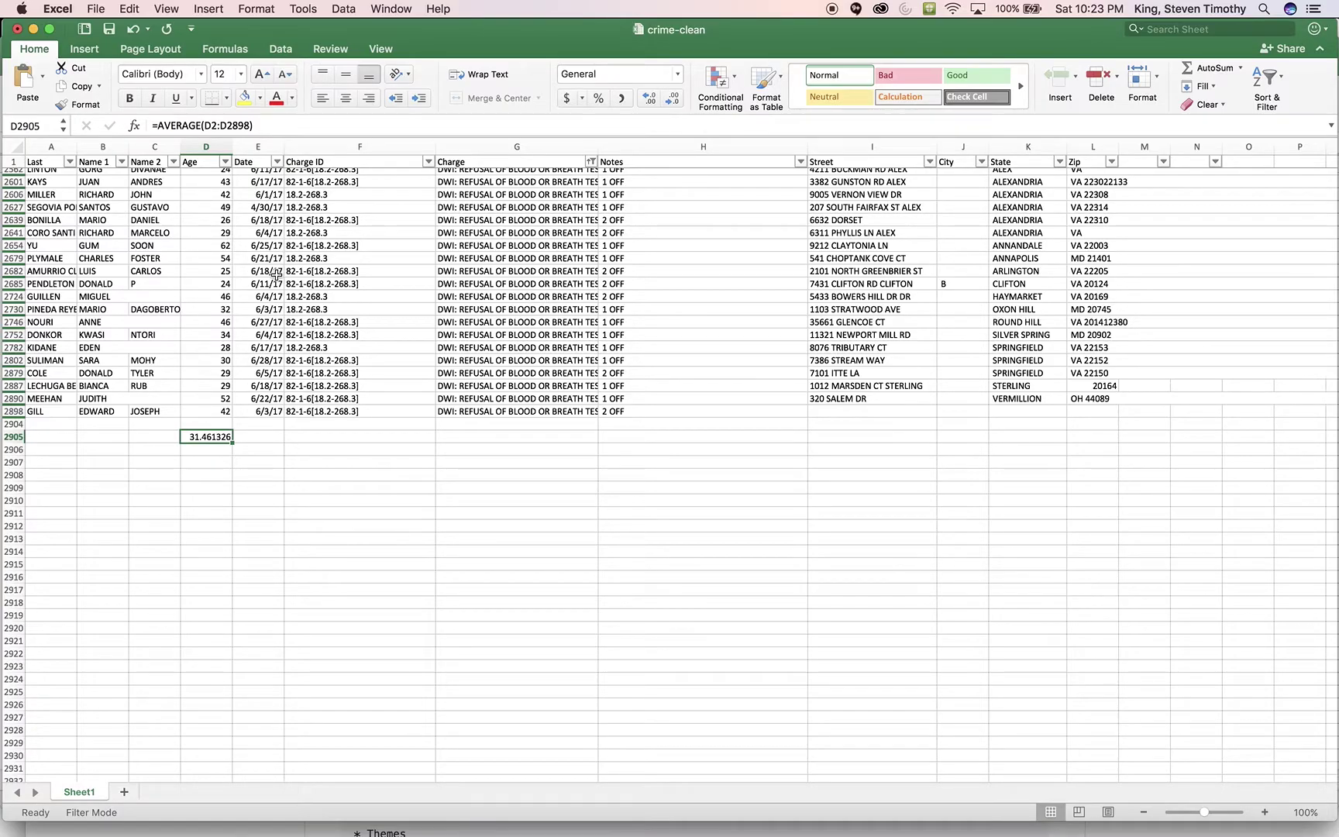
Copy the Last, Street, City, State and Zip columns of the filtered DWI records into a new sheet.
{"action": "scroll", "coordinate": [276, 274], "scroll_direction": "up", "scroll_amount": 20}
{"action": "scroll", "coordinate": [276, 275], "scroll_direction": "up", "scroll_amount": 10}
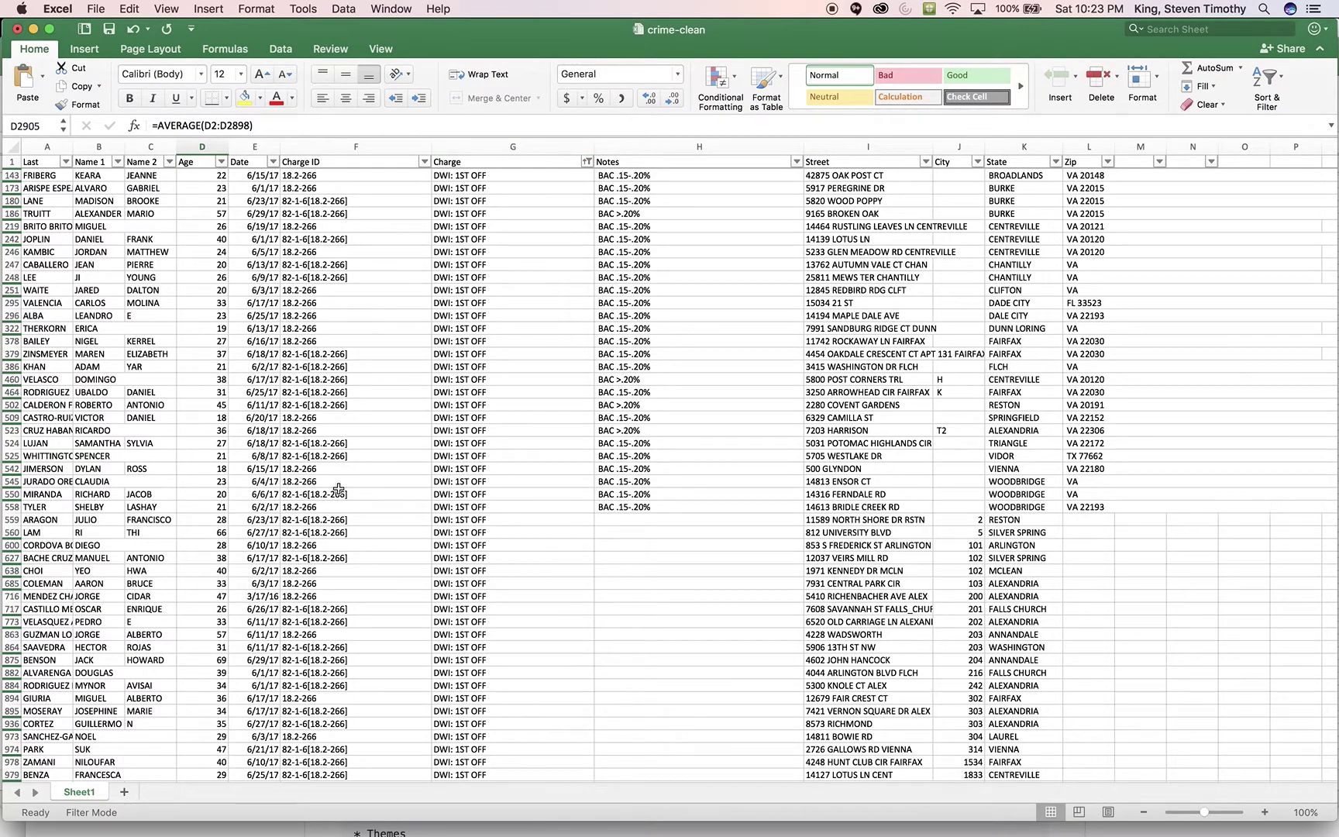
{"action": "left_click", "coordinate": [48, 147]}
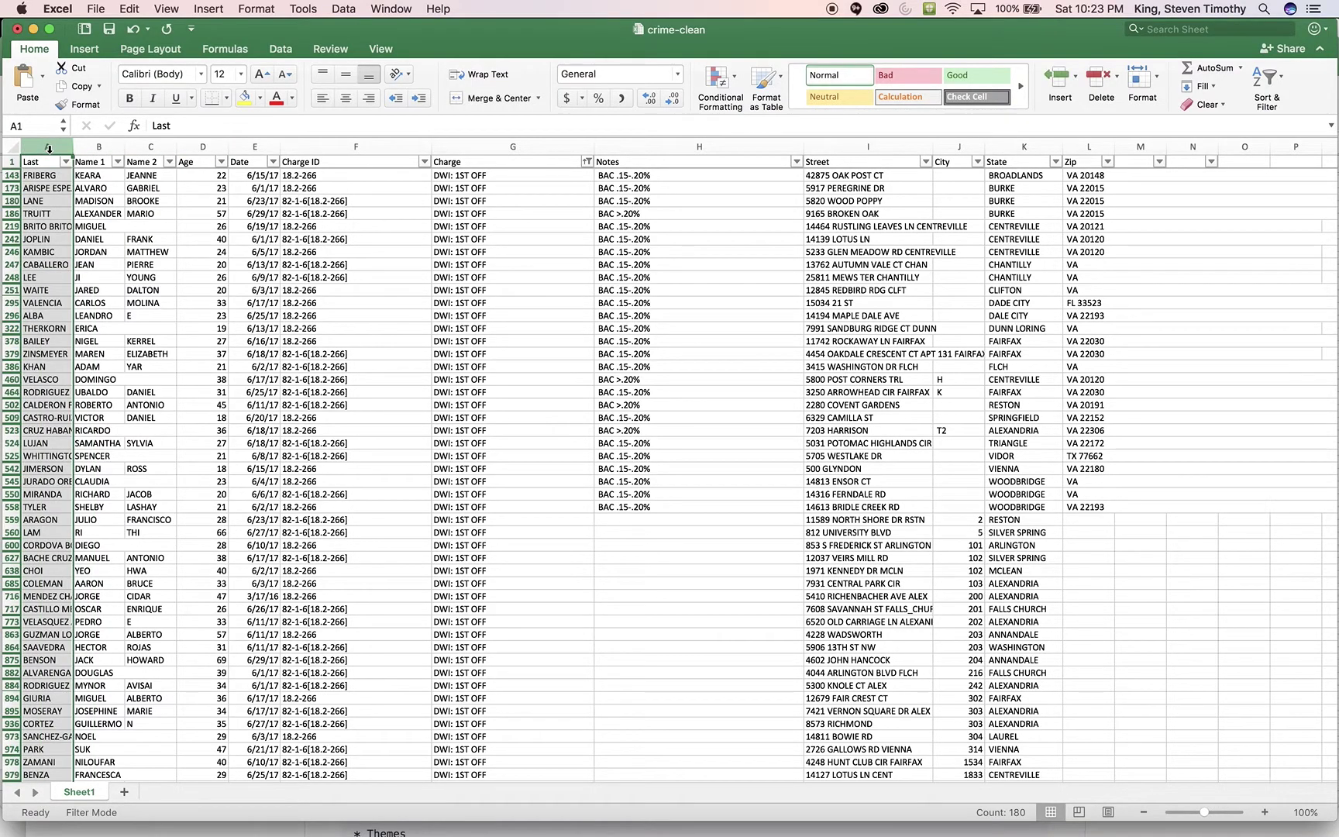
{"action": "left_click", "coordinate": [857, 144]}
{"action": "left_click_drag", "start_coordinate": [858, 144], "coordinate": [1087, 145]}
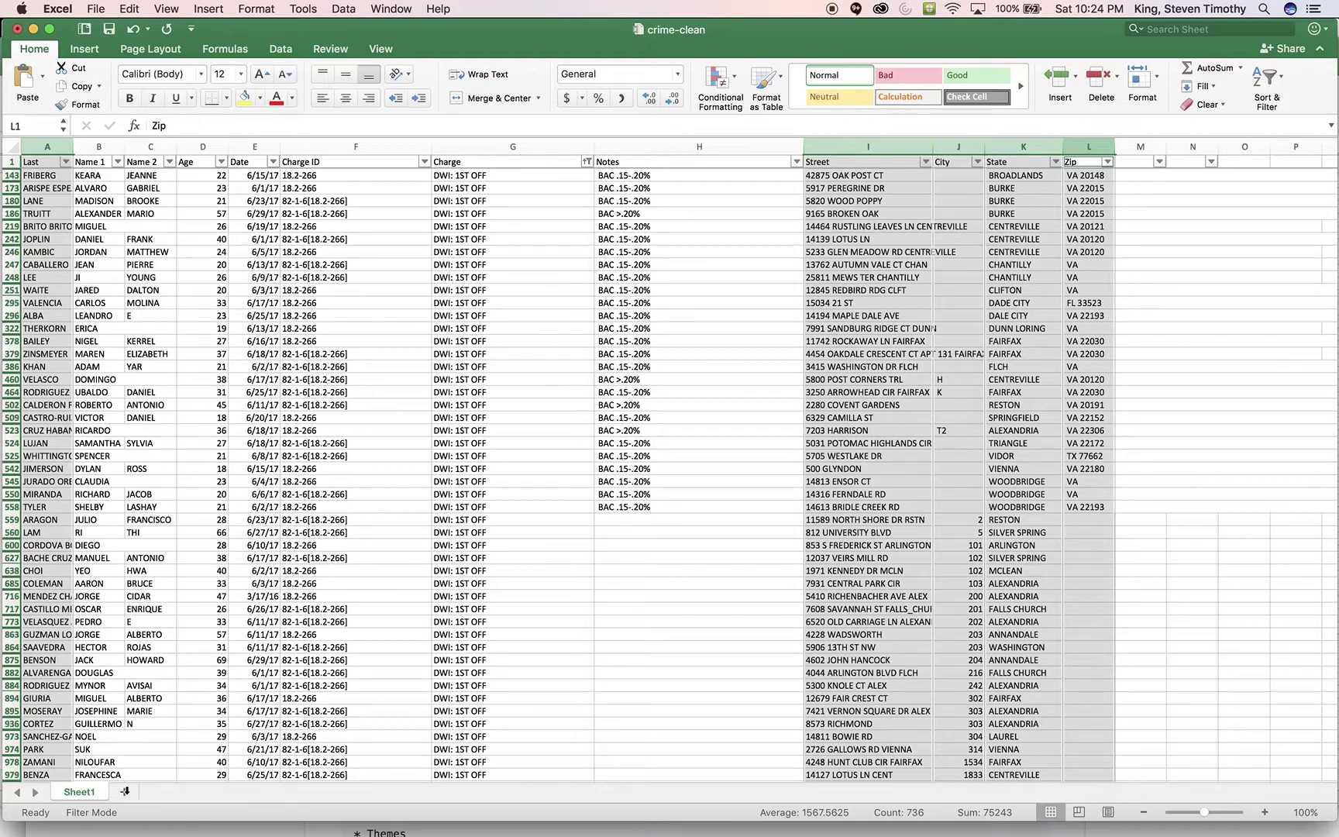
{"action": "key", "text": "super+c"}
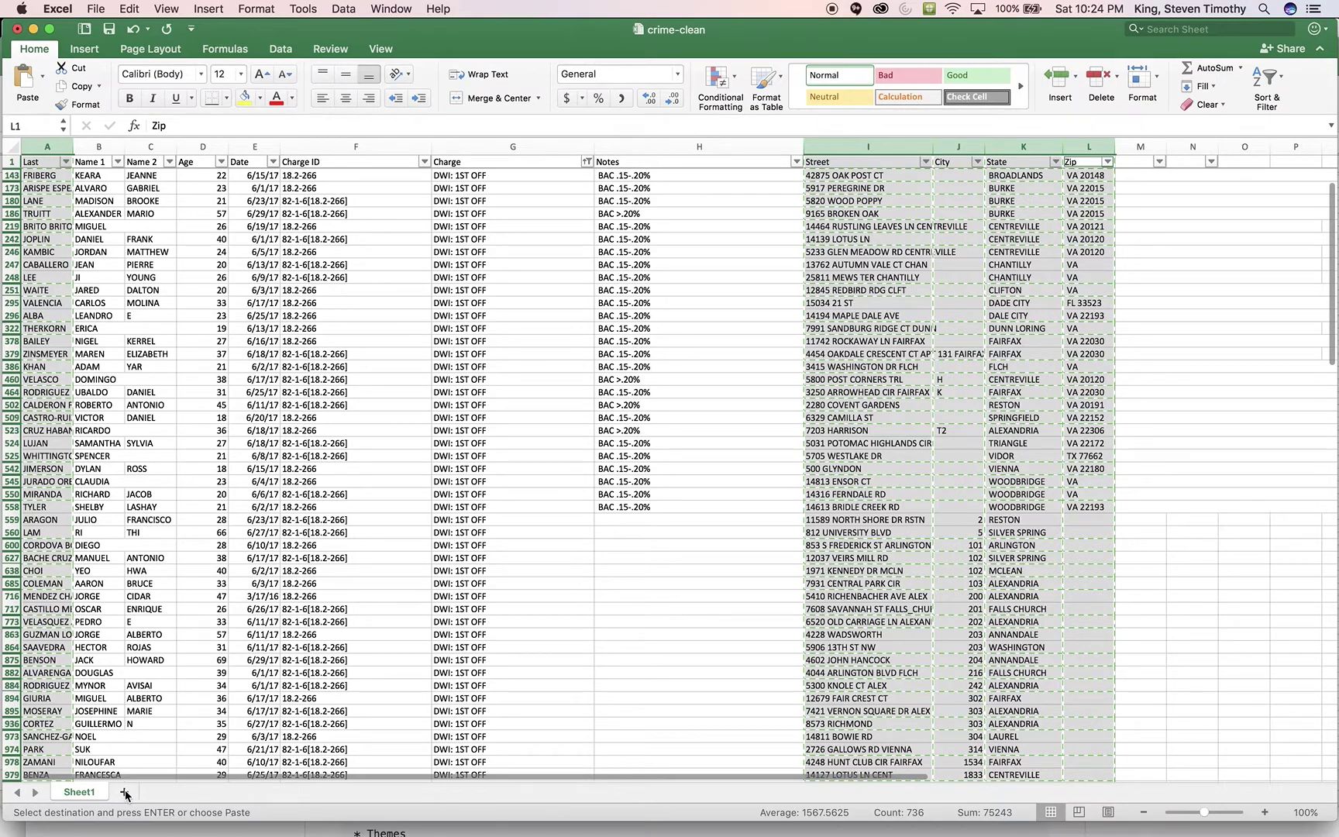
{"action": "left_click", "coordinate": [125, 791]}
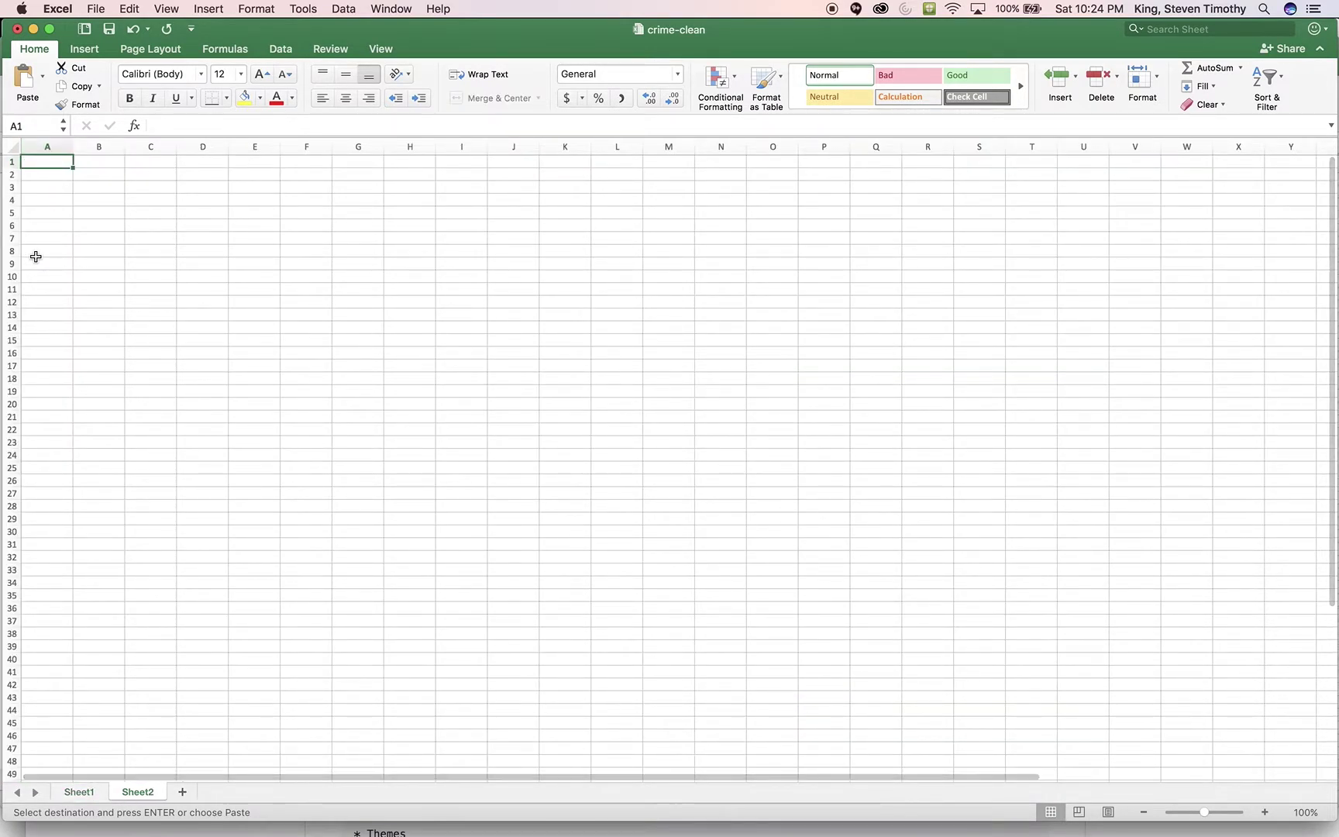
{"action": "key", "text": "super+v"}
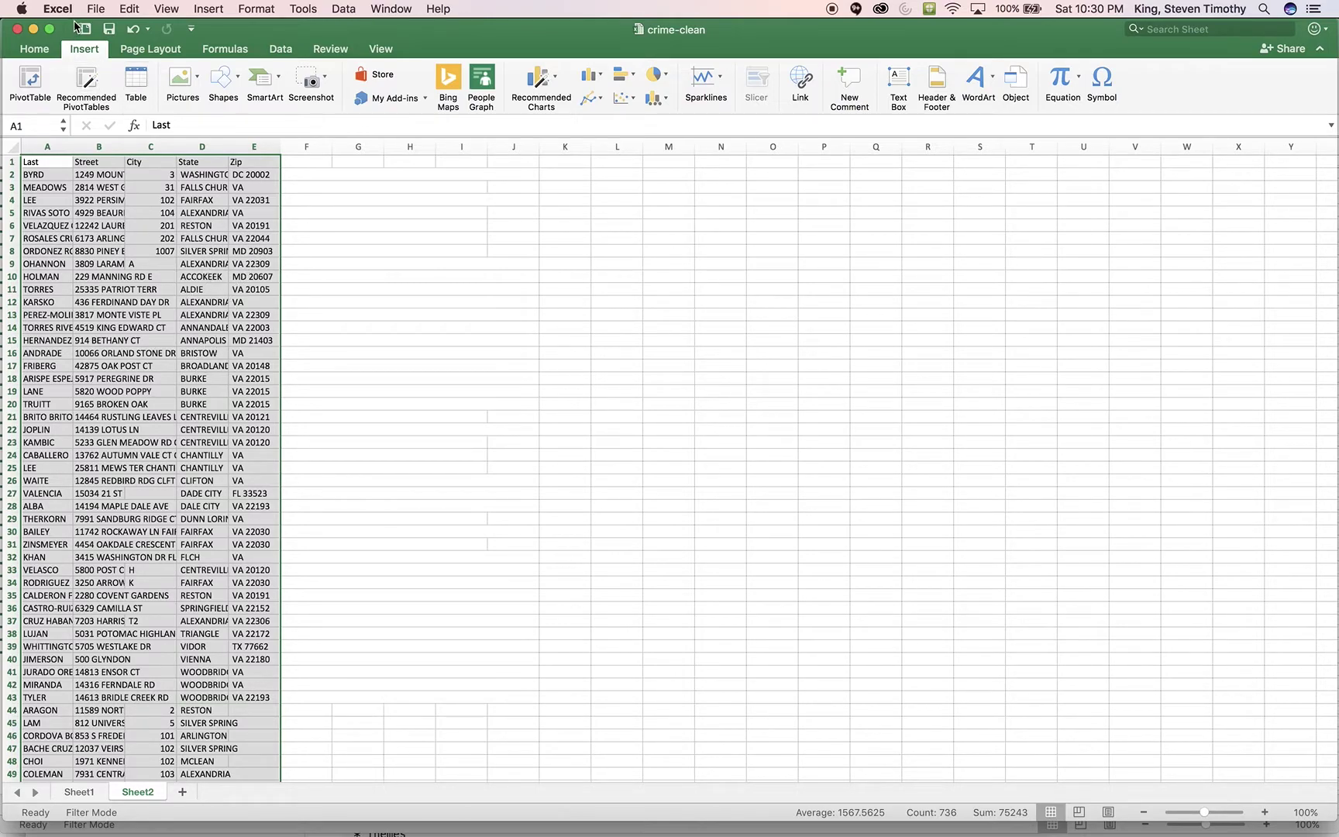
Save only the active sheet as a CSV UTF-8 file named dwi-addresses, replacing the existing file.
{"action": "left_click", "coordinate": [95, 9]}
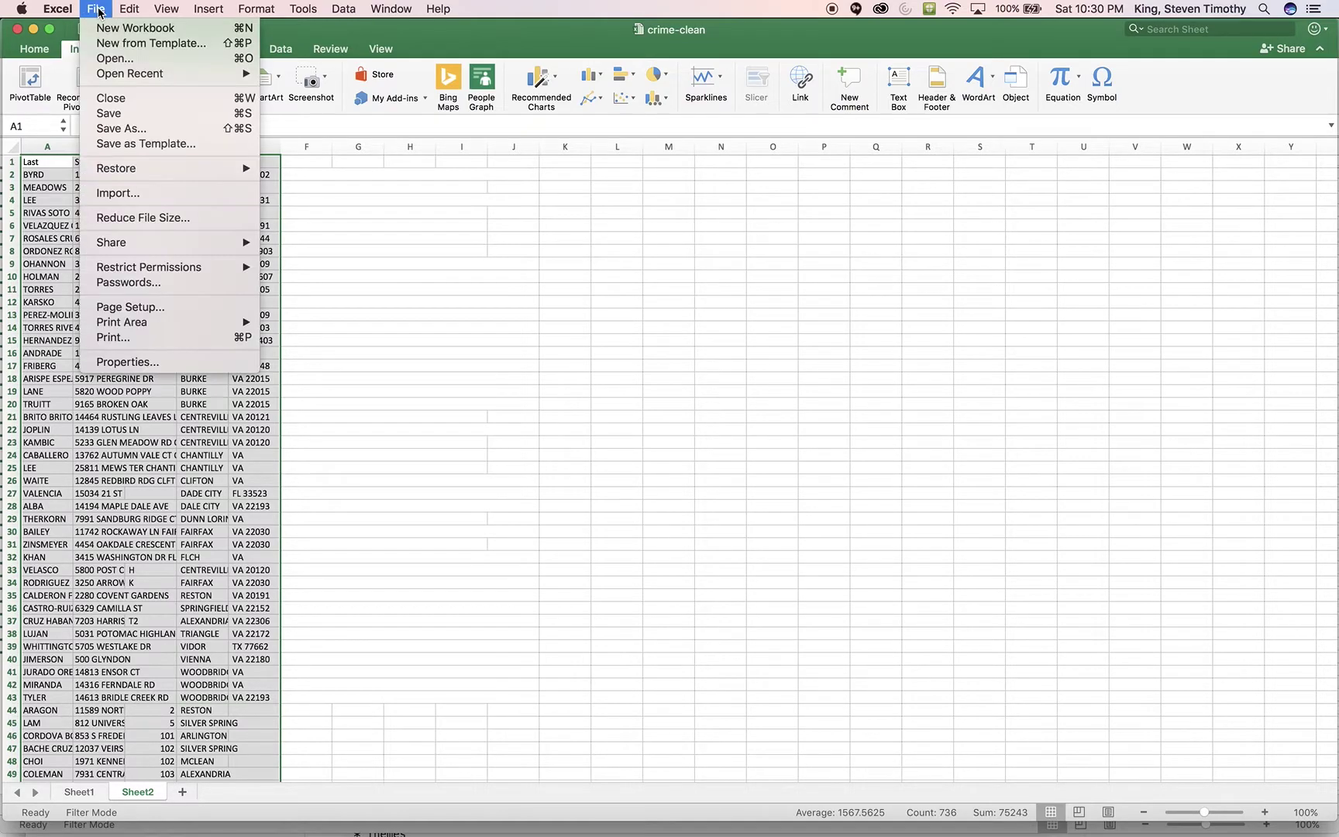
{"action": "left_click", "coordinate": [111, 129]}
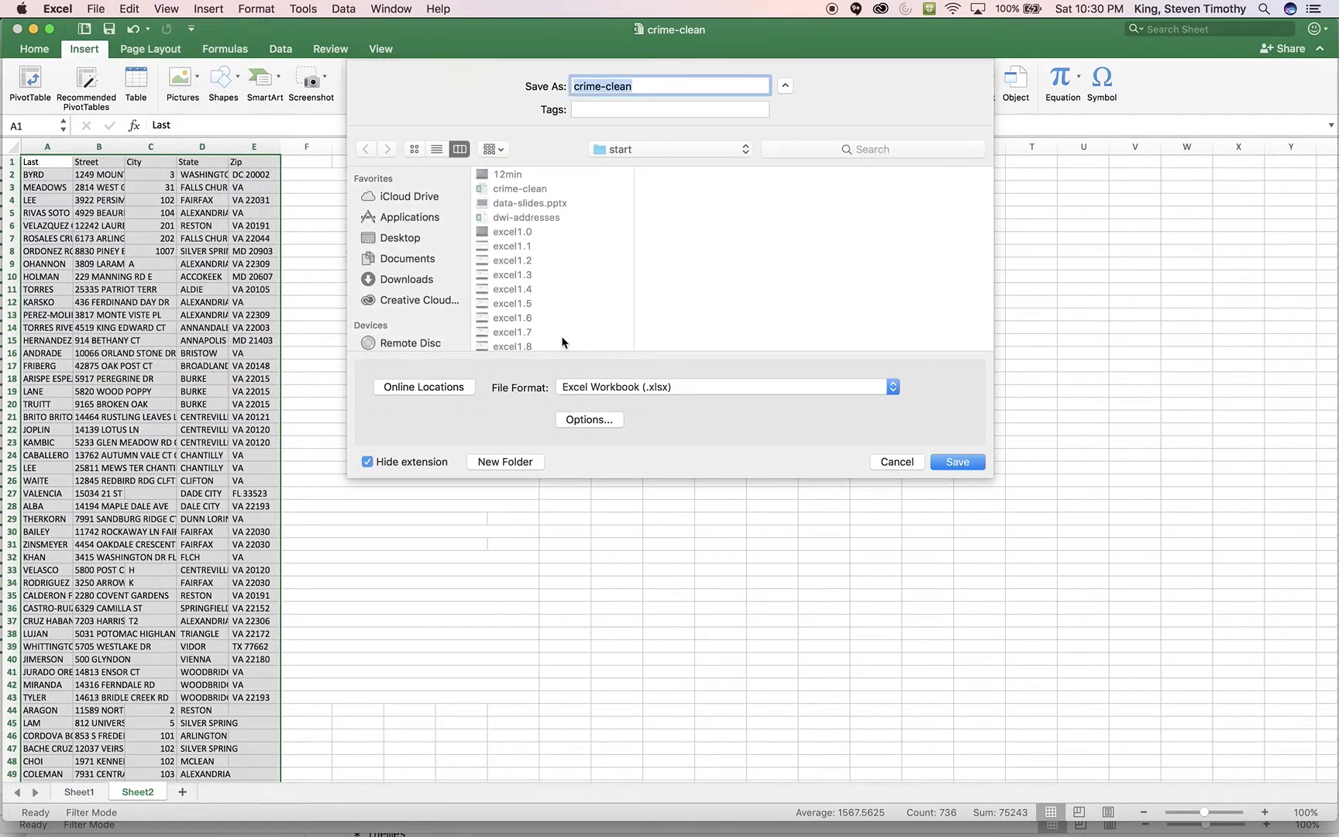
{"action": "left_click", "coordinate": [588, 384]}
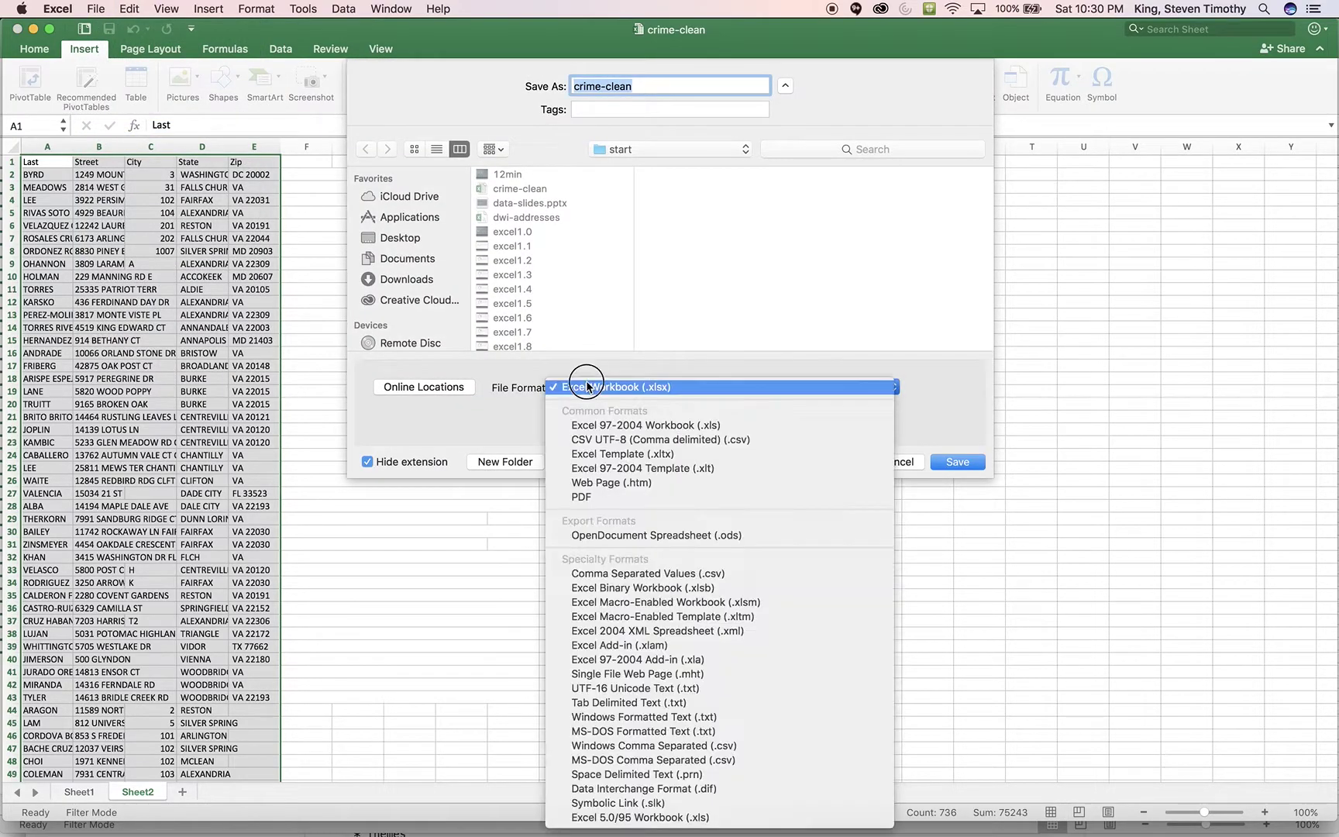
{"action": "left_click", "coordinate": [604, 440]}
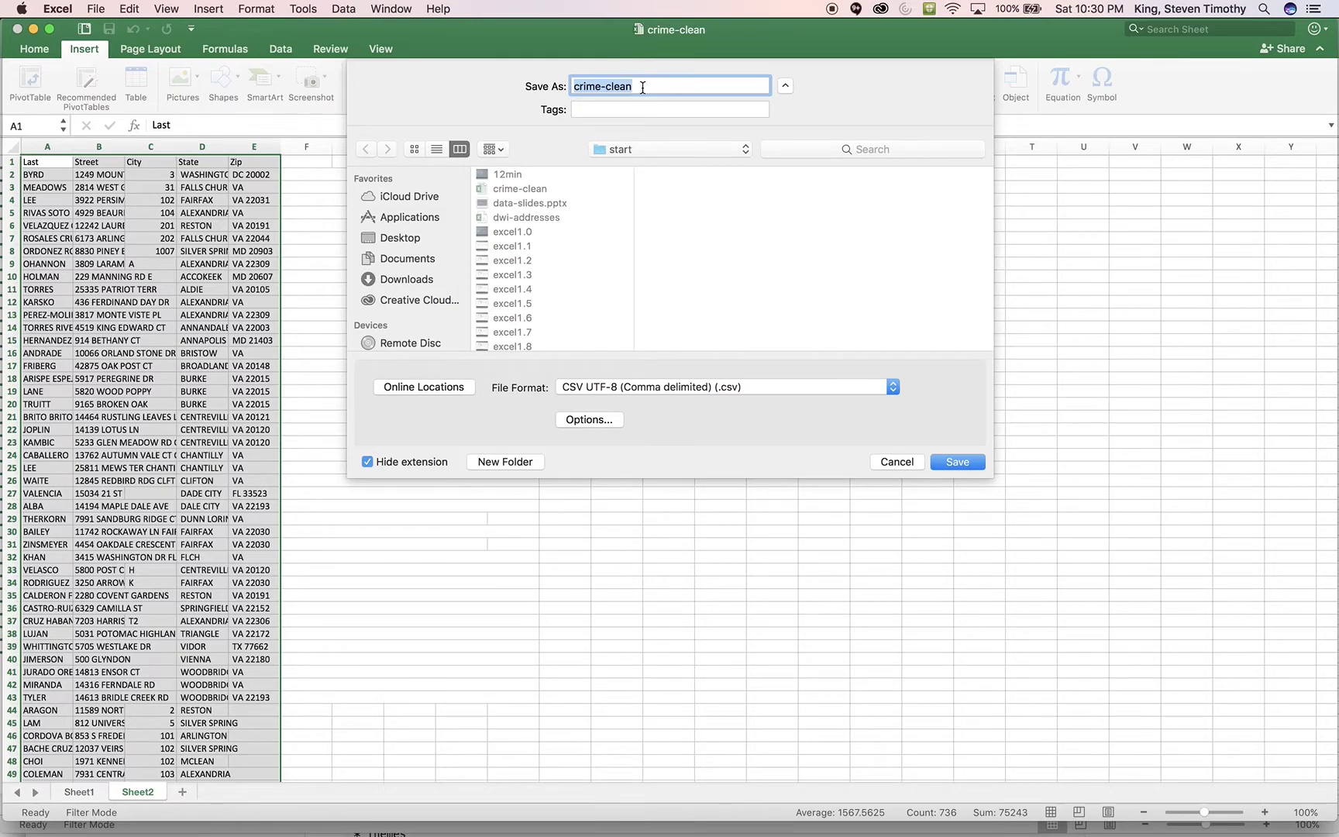
{"action": "type", "text": "dwi-addresses"}
{"action": "key", "text": "Return"}
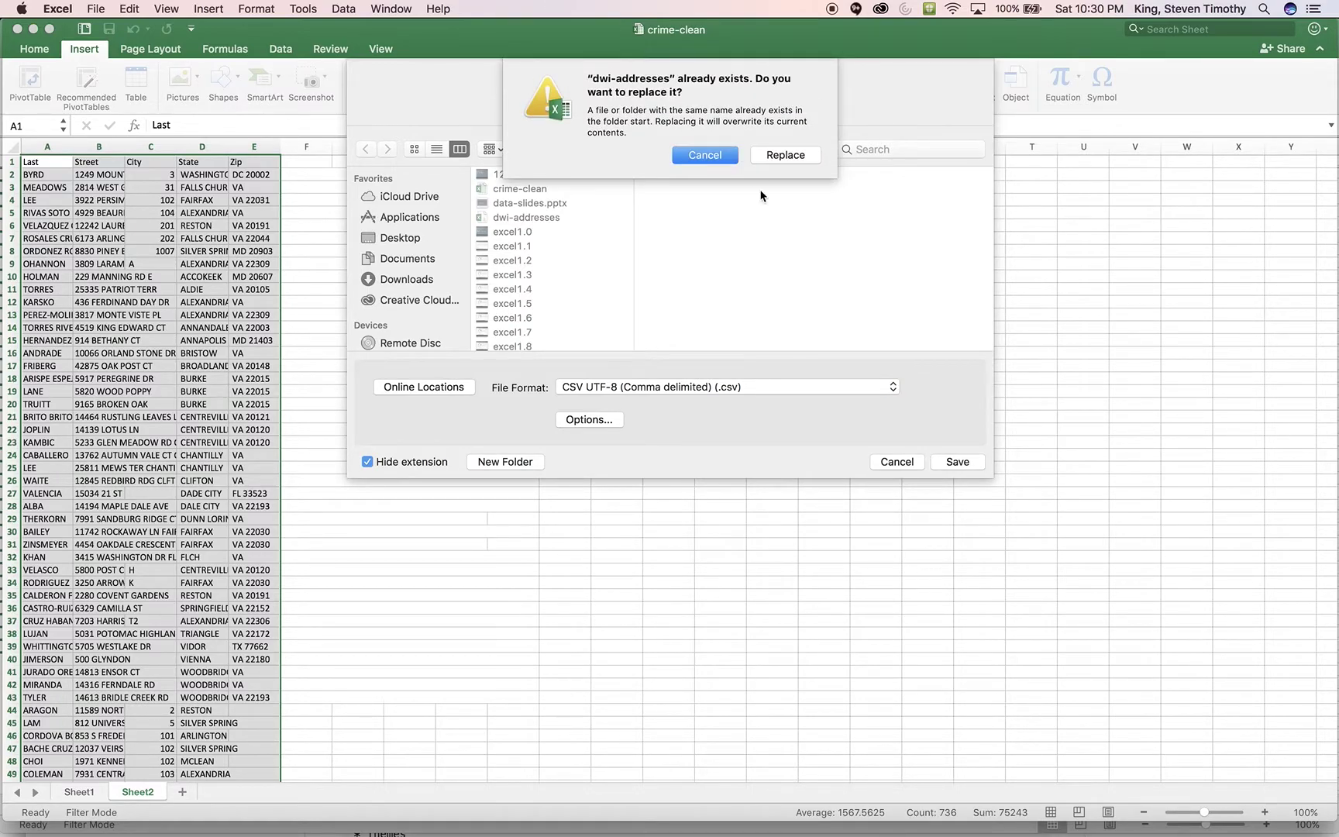
{"action": "left_click", "coordinate": [785, 154]}
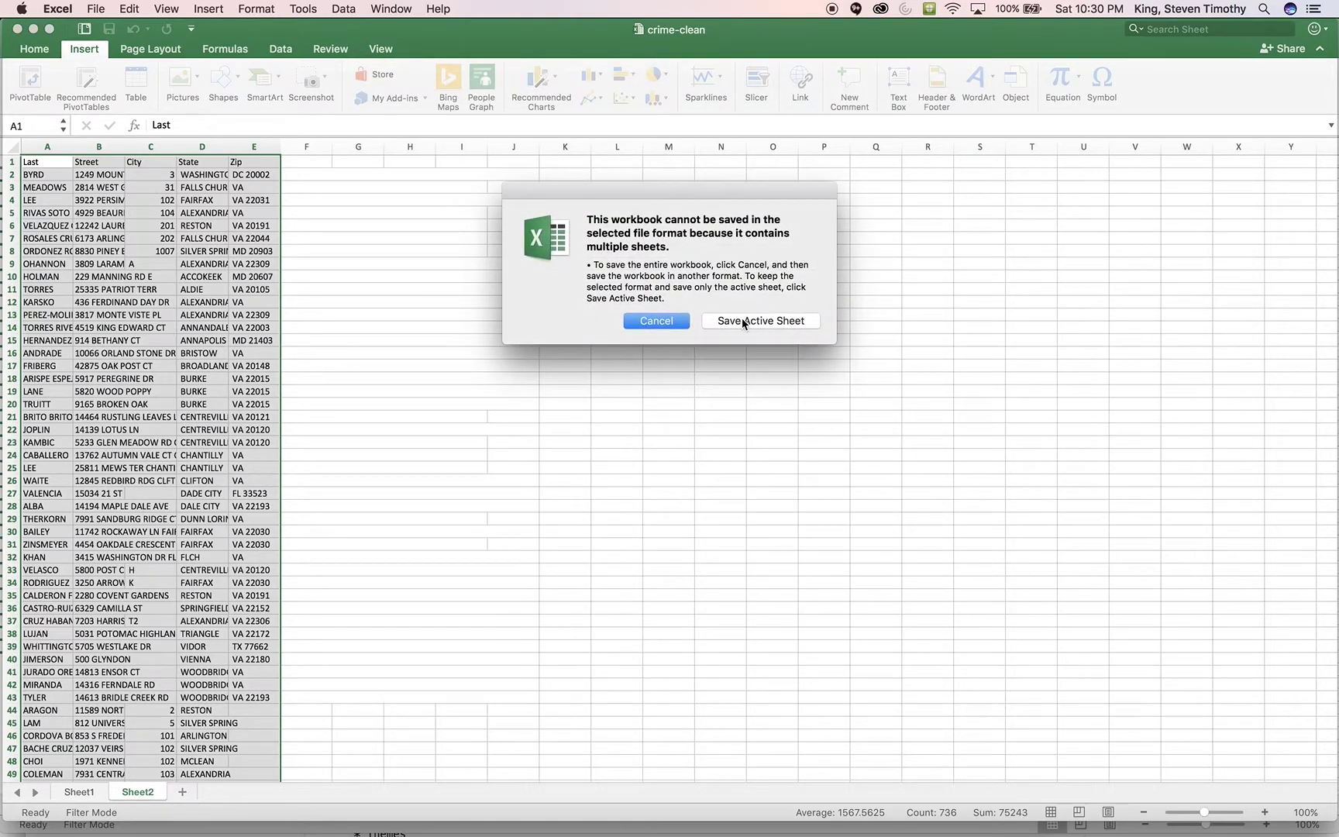
{"action": "left_click", "coordinate": [742, 318]}
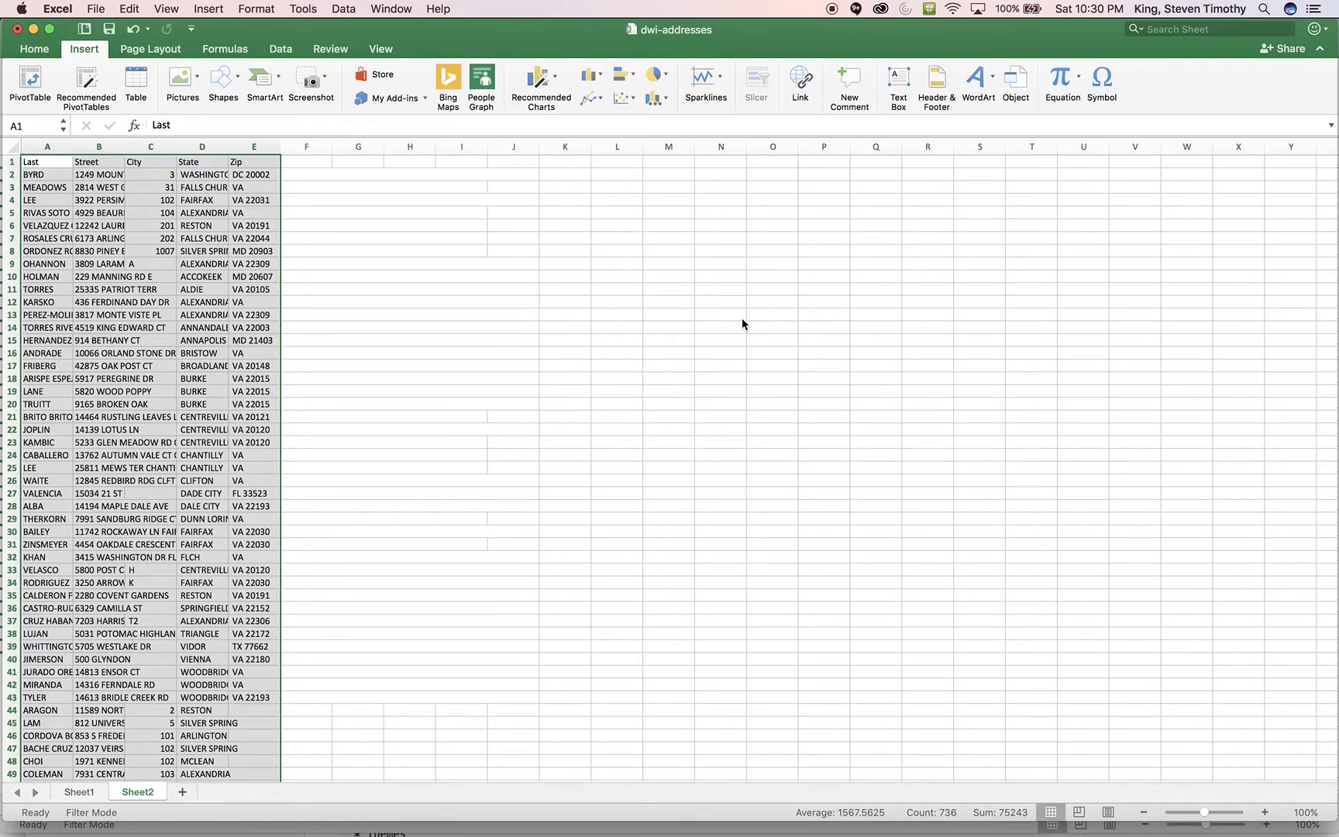
Switch to Chrome and open maps.google.com in a new tab.
{"action": "key", "text": "super+Tab"}
{"action": "key", "text": "super+Tab"}
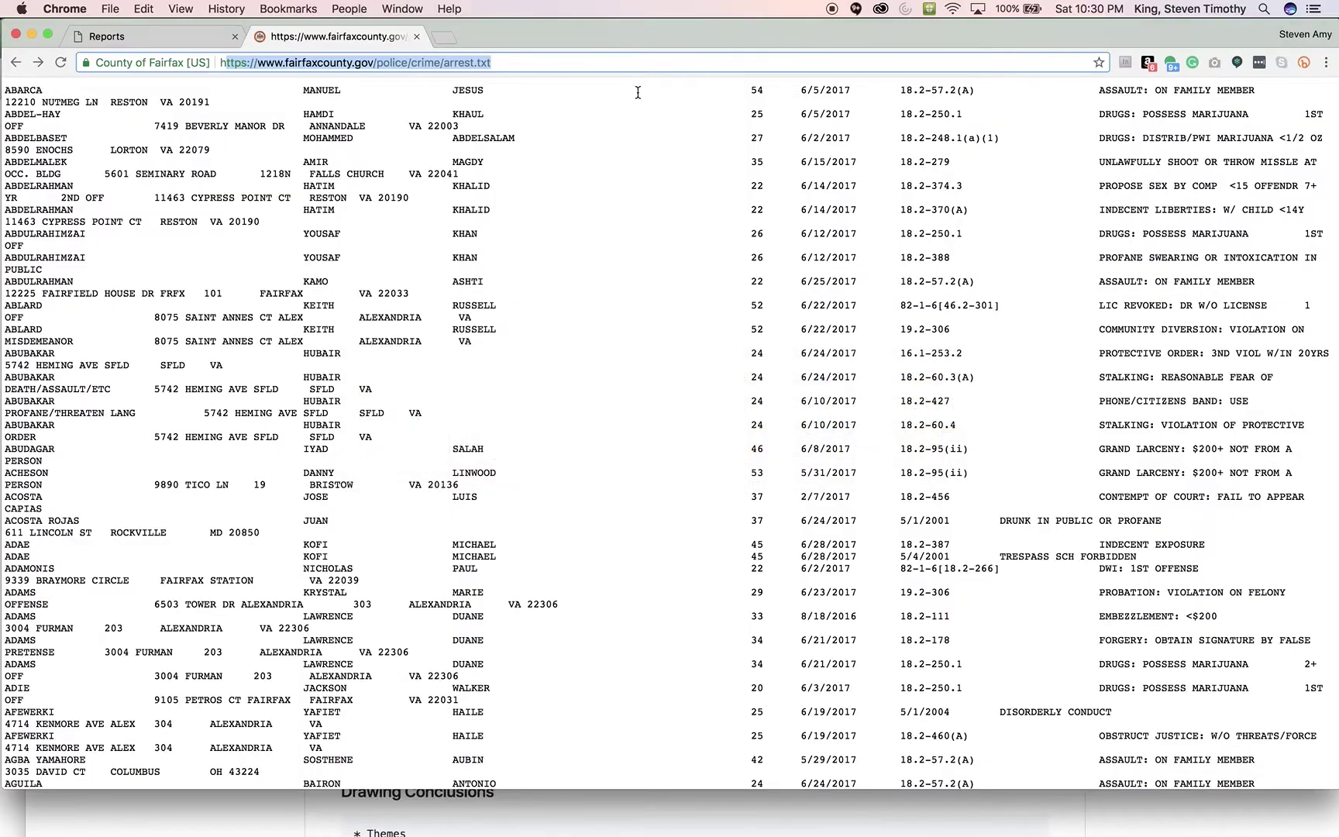
{"action": "left_click", "coordinate": [445, 37]}
{"action": "type", "text": "maps.google.com"}
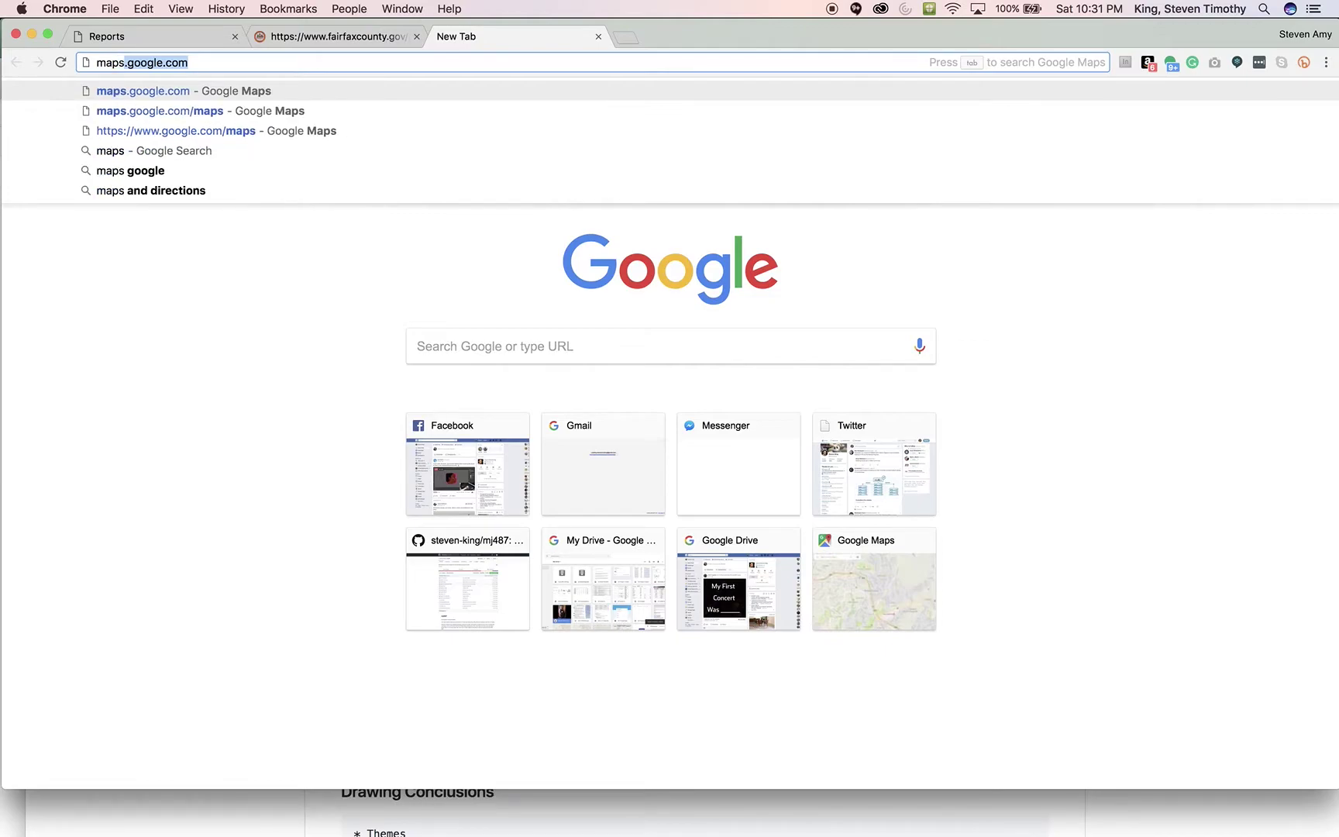
{"action": "key", "text": "Return"}
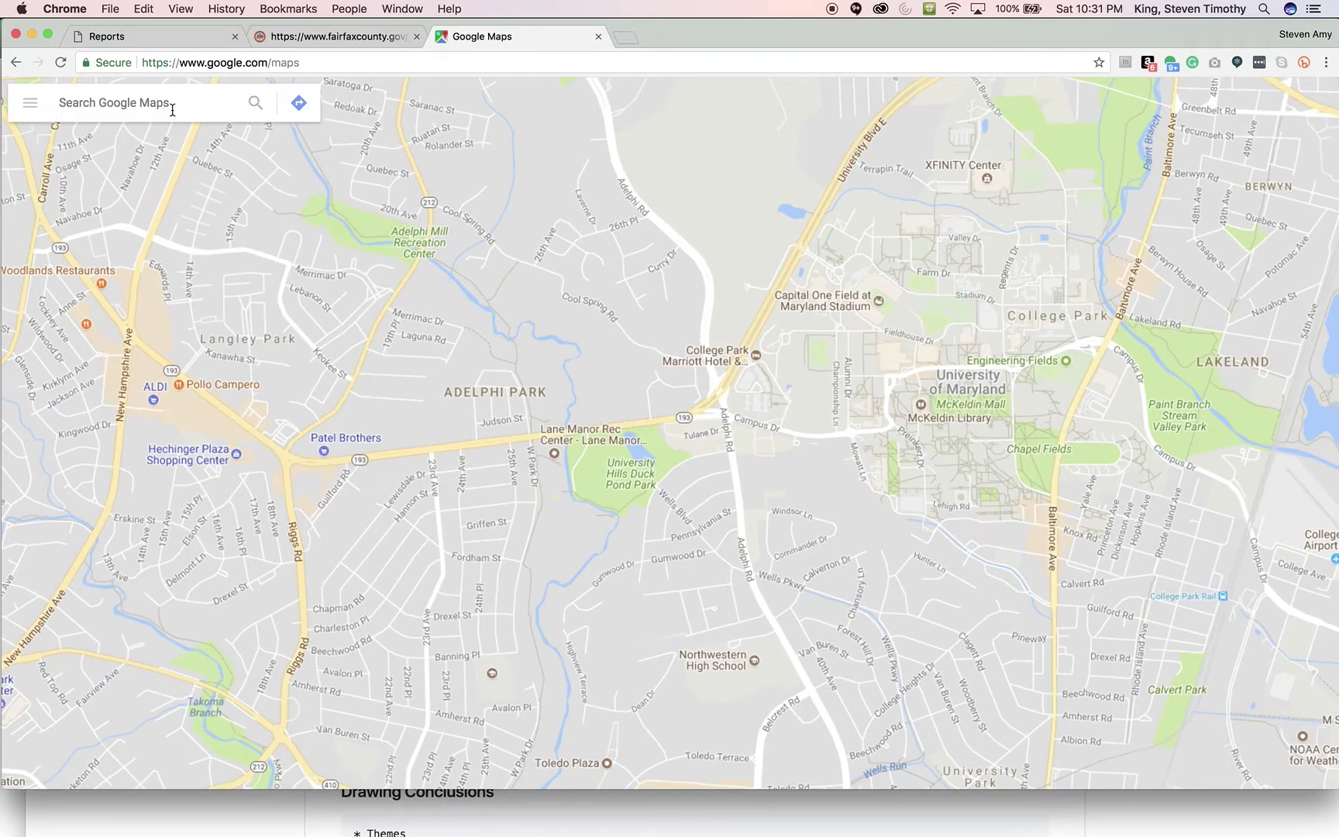
Create a new custom map from the Your places maps in Google Maps and title it DWI Test3.
{"action": "left_click", "coordinate": [31, 107]}
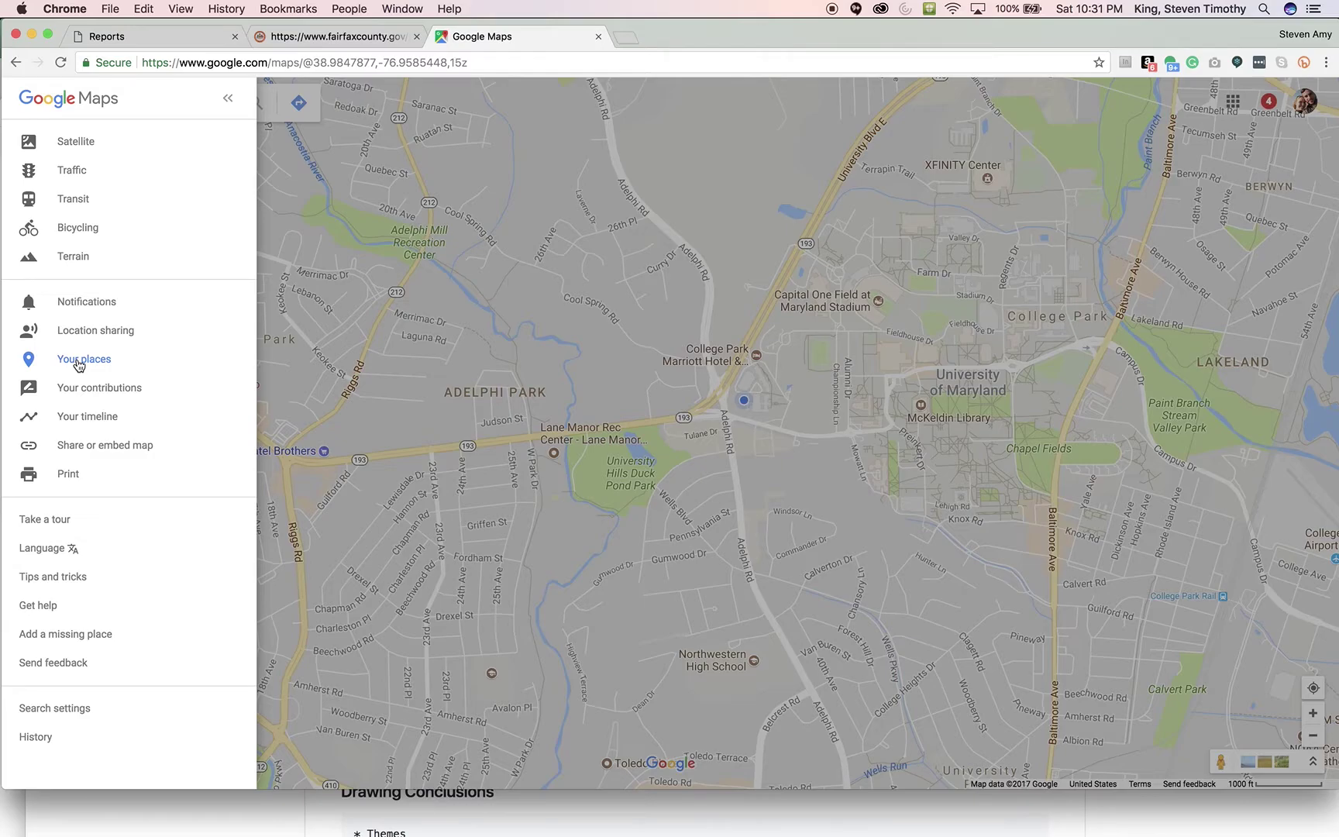
{"action": "left_click", "coordinate": [78, 361]}
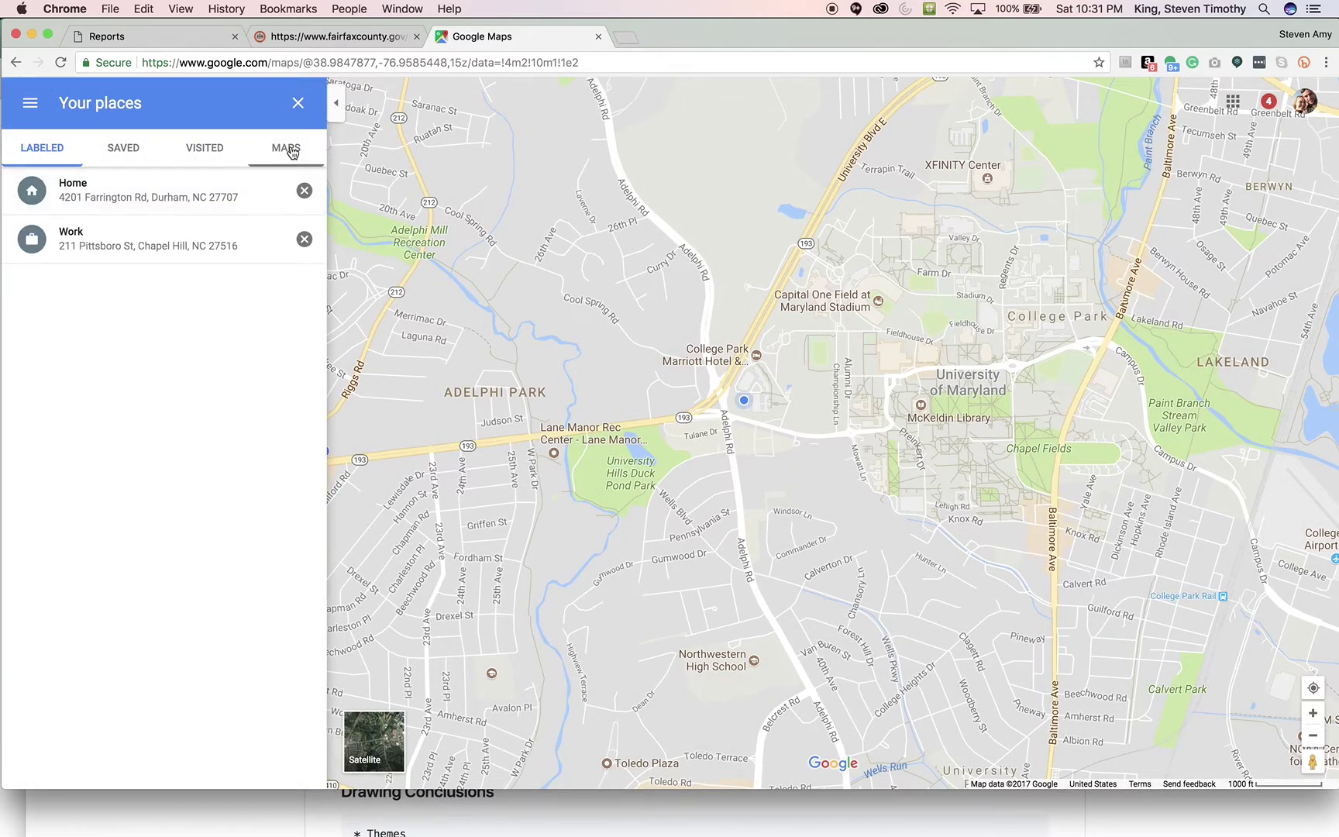
{"action": "left_click", "coordinate": [294, 148]}
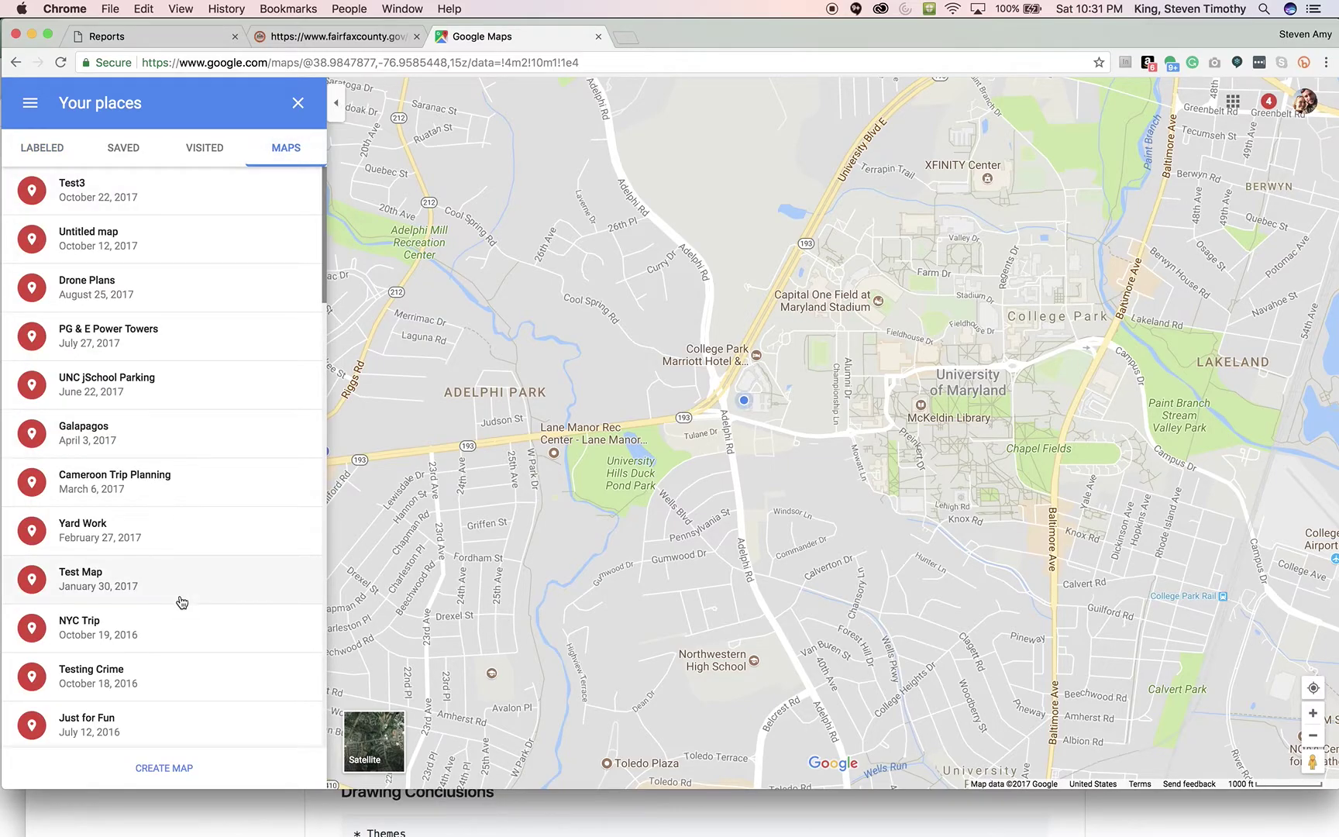
{"action": "left_click", "coordinate": [160, 768]}
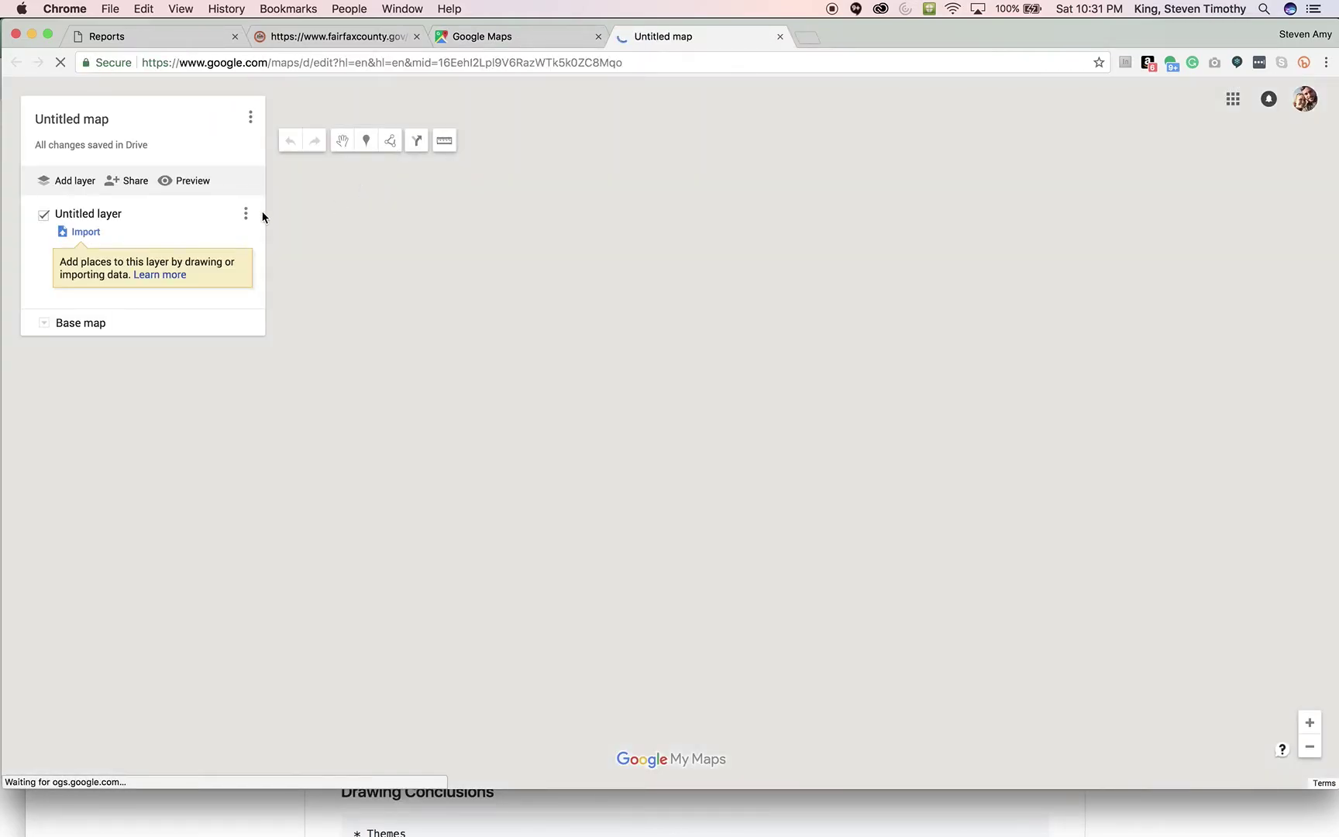
{"action": "left_click", "coordinate": [90, 120]}
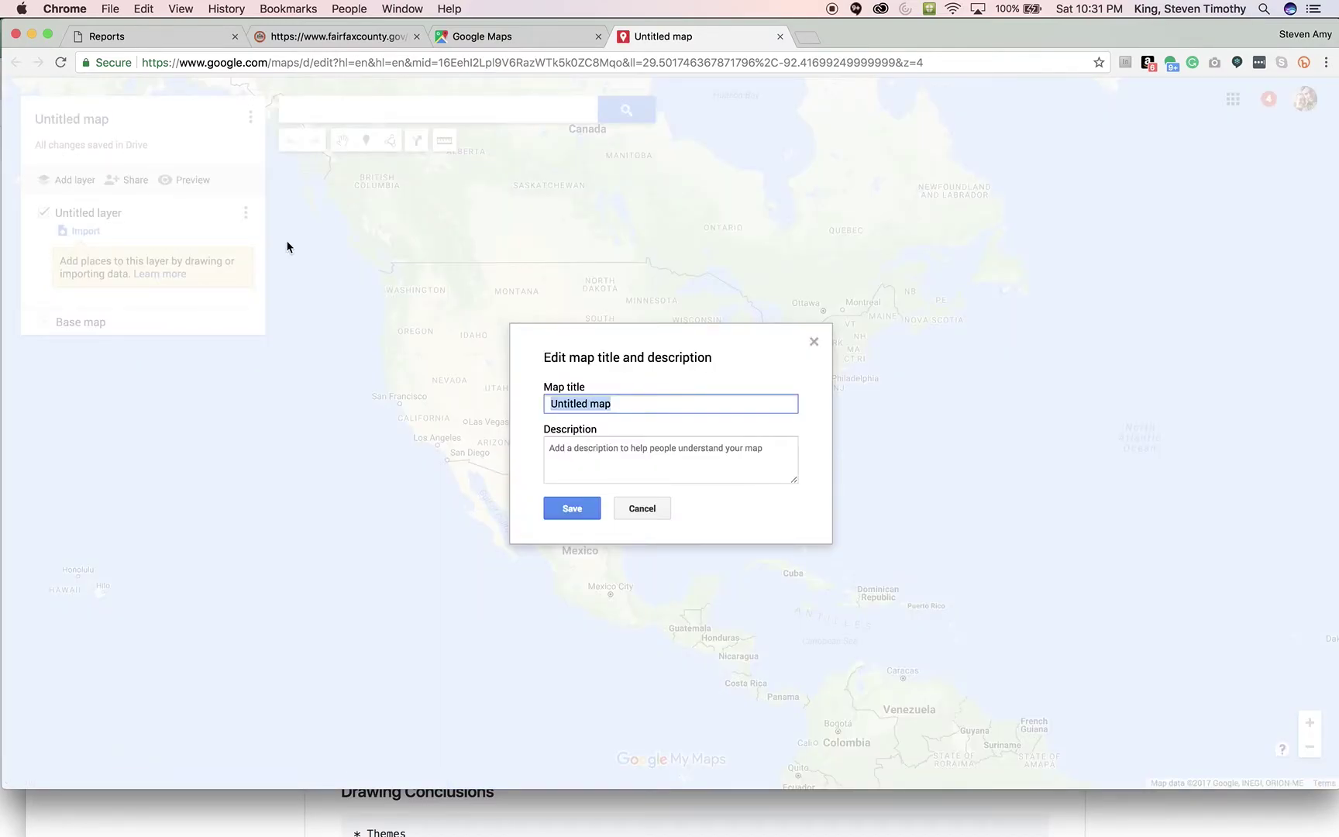
{"action": "type", "text": "DWI Test3"}
{"action": "left_click", "coordinate": [565, 509]}
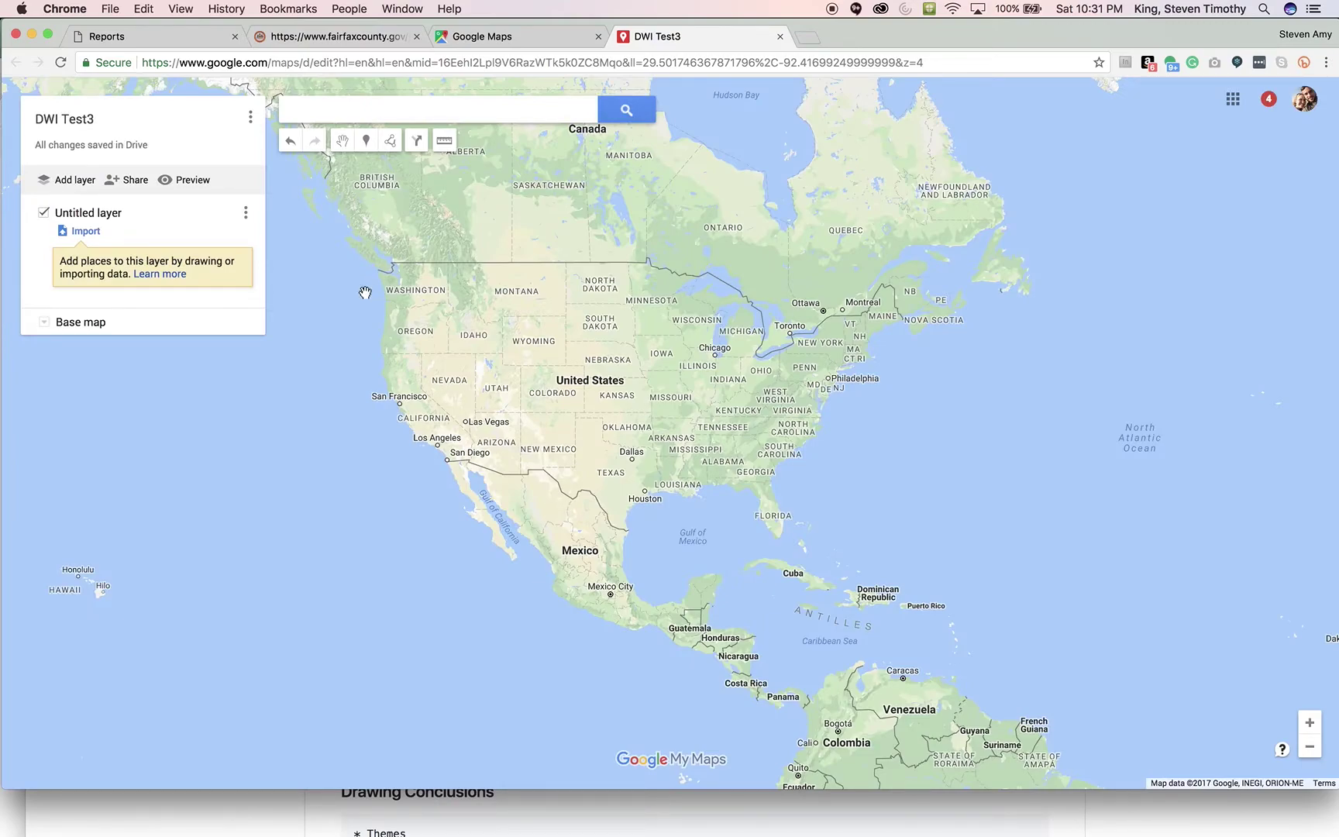
Import the dwi-addresses file from the start folder in Finder into the map's untitled layer.
{"action": "left_click", "coordinate": [85, 232]}
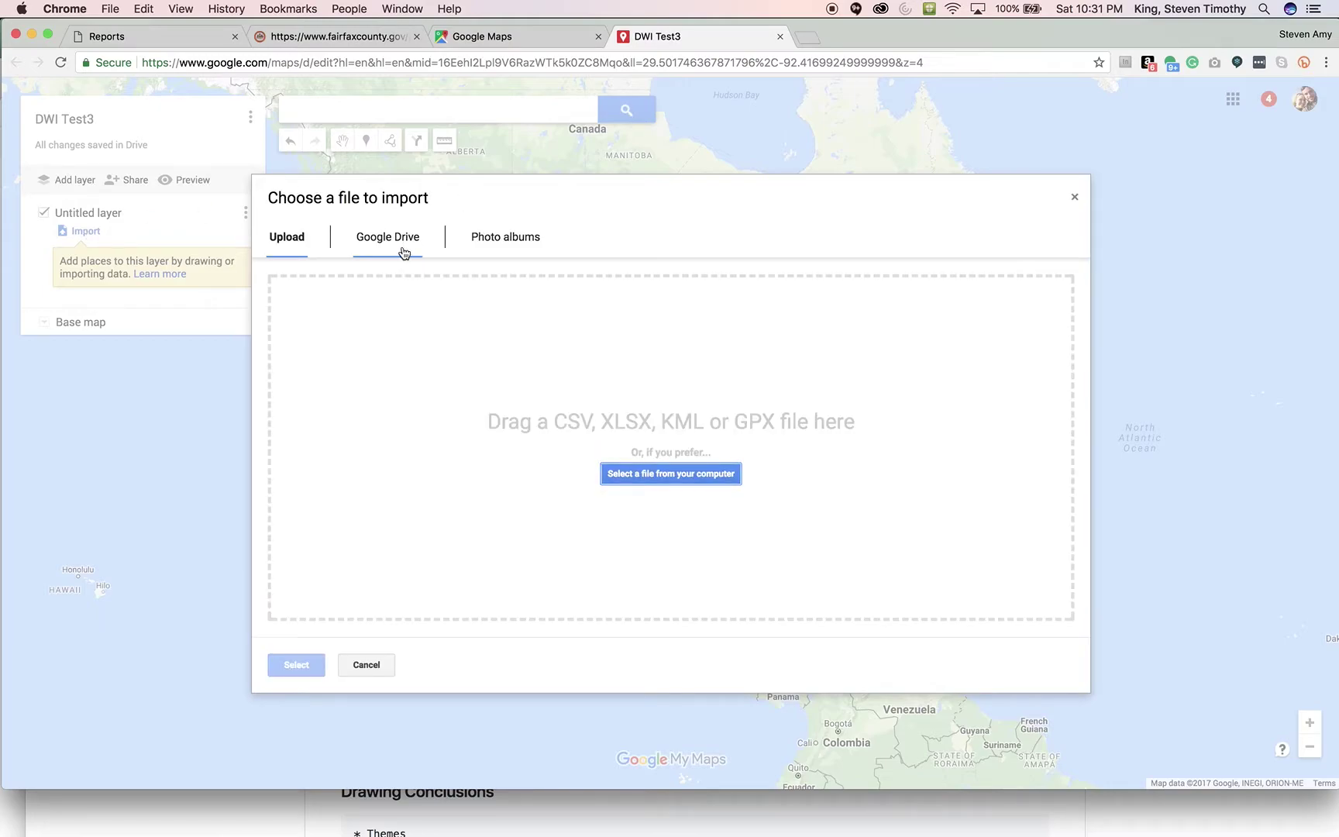
{"action": "key", "text": "super+Tab"}
{"action": "key", "text": "super+Tab"}
{"action": "key", "text": "super+Tab"}
{"action": "key", "text": "super+Tab"}
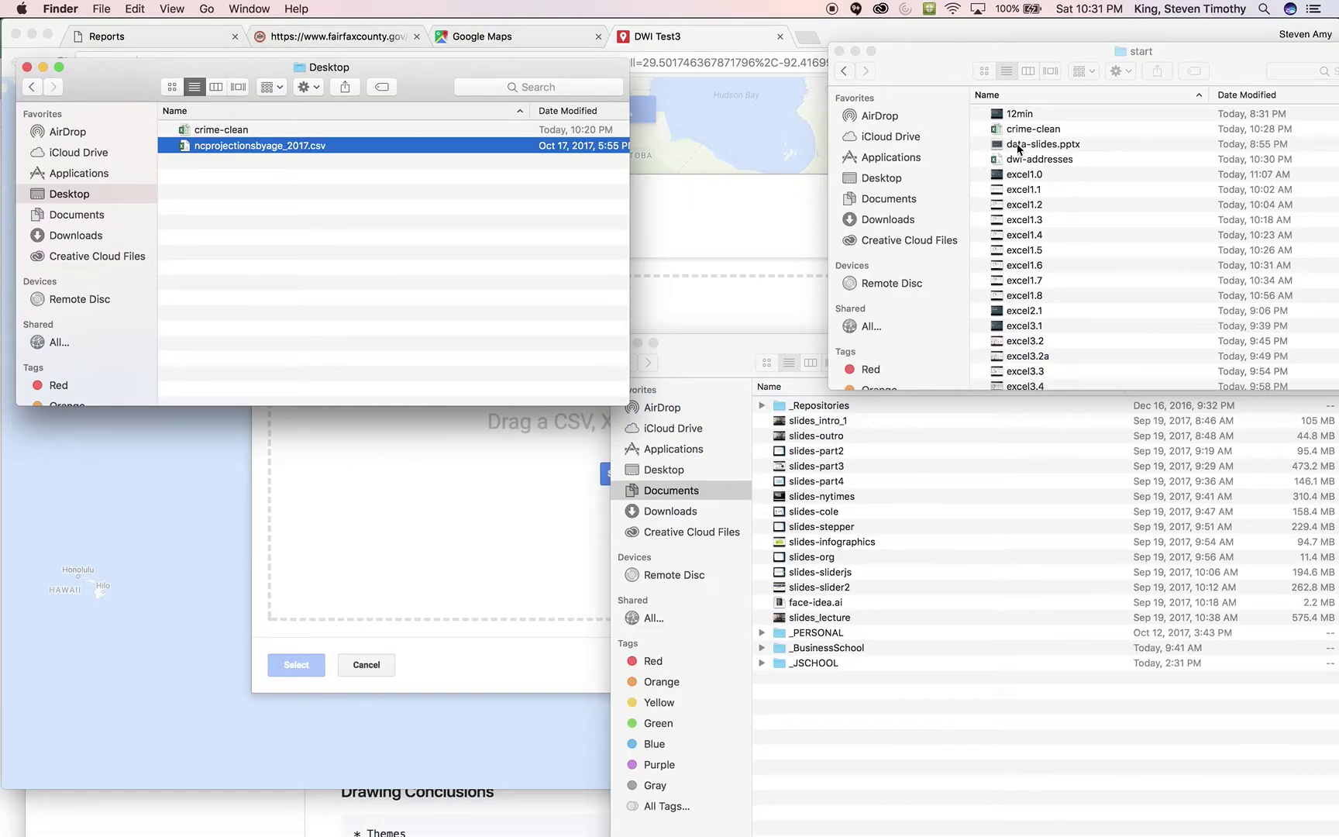
{"action": "left_click", "coordinate": [1021, 160]}
{"action": "left_click_drag", "start_coordinate": [1021, 159], "coordinate": [496, 475]}
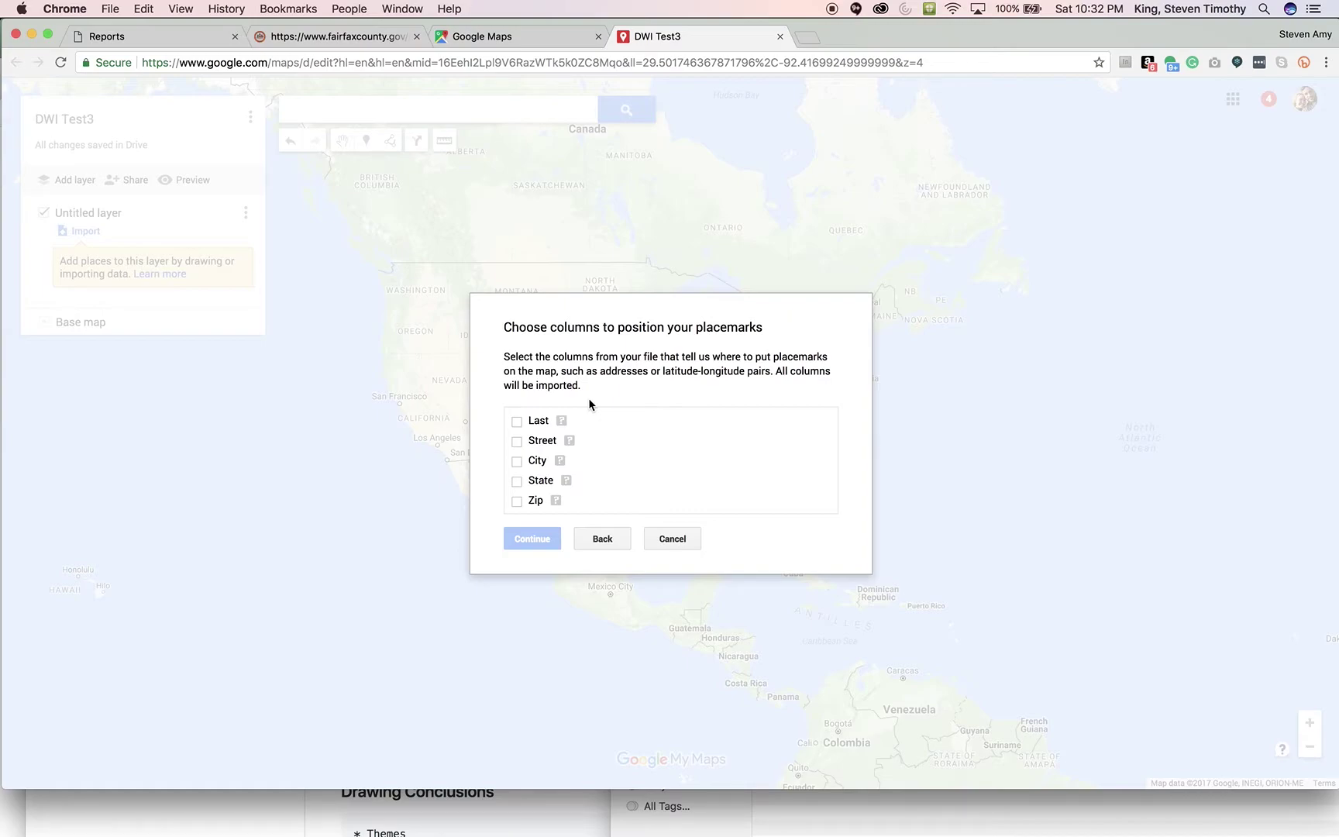
Position the placemarks by Street, City, State and Zip, title them by Last, and finish the import.
{"action": "left_click", "coordinate": [516, 444]}
{"action": "left_click", "coordinate": [517, 482]}
{"action": "left_click", "coordinate": [516, 503]}
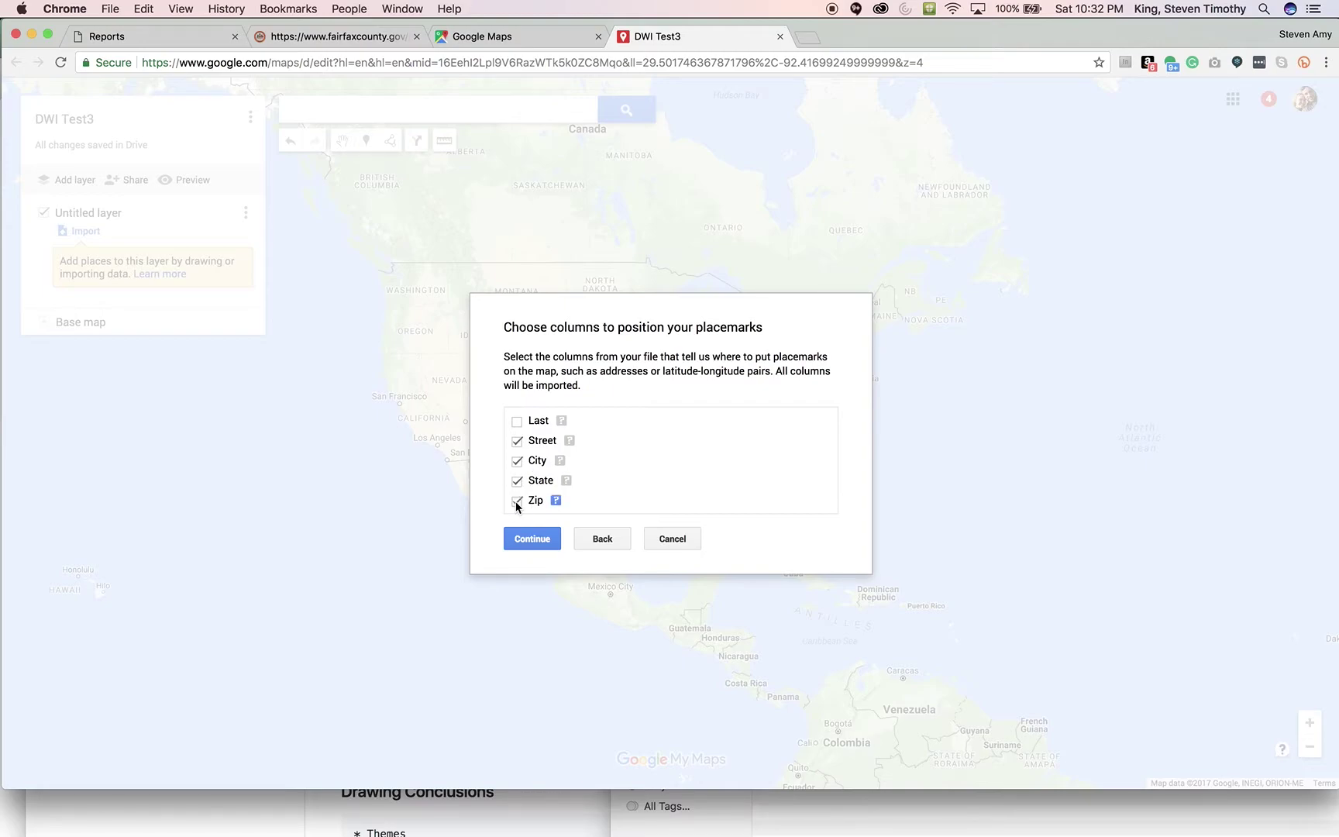
{"action": "left_click", "coordinate": [526, 539]}
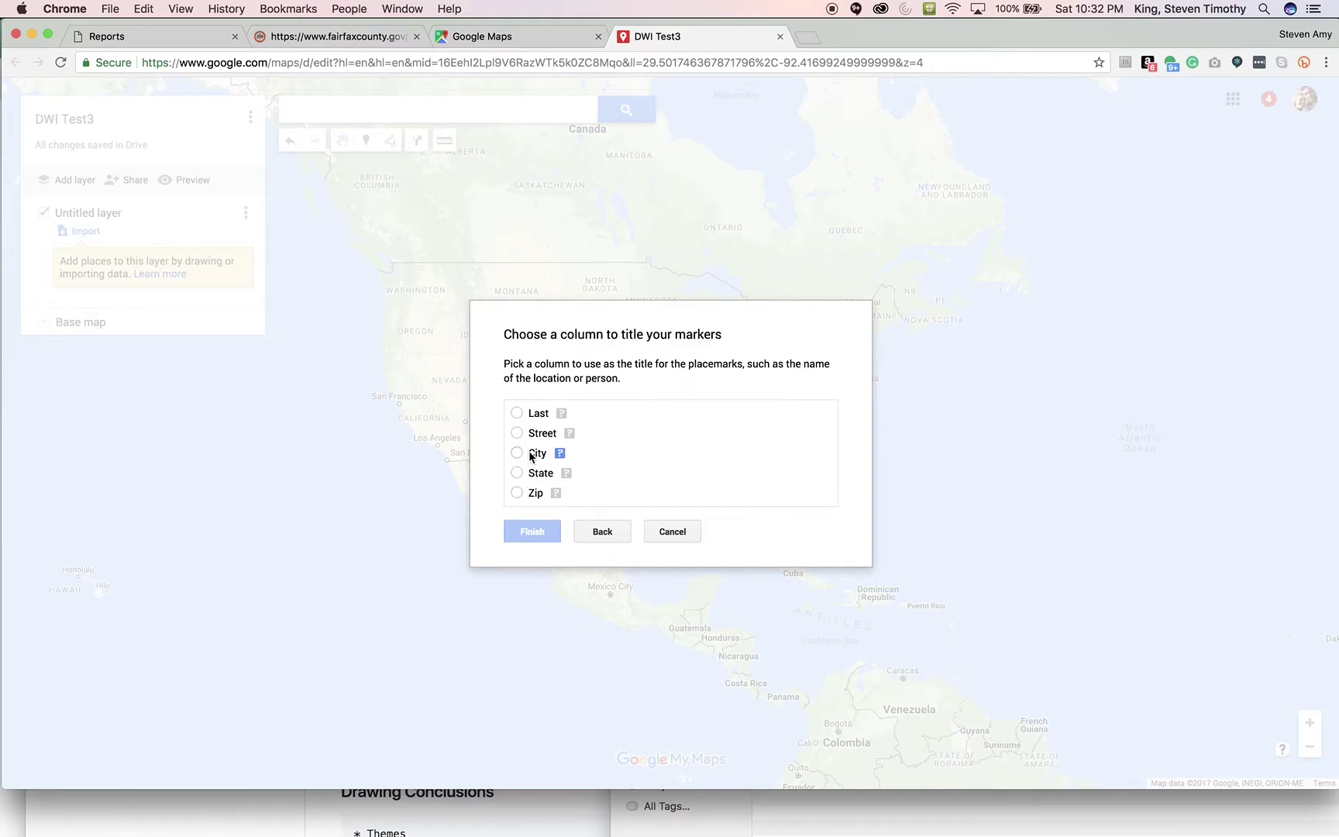
{"action": "left_click", "coordinate": [517, 413]}
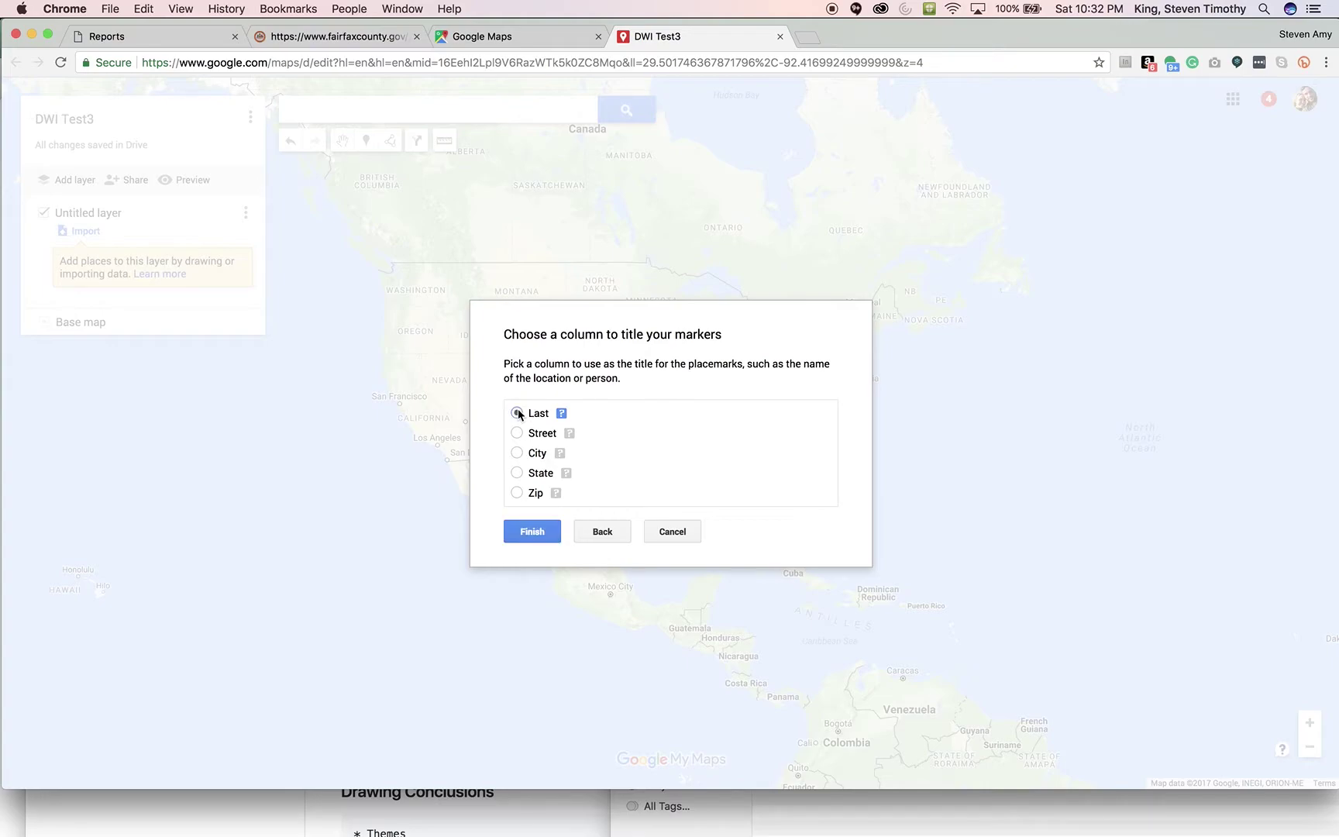
{"action": "left_click", "coordinate": [532, 533]}
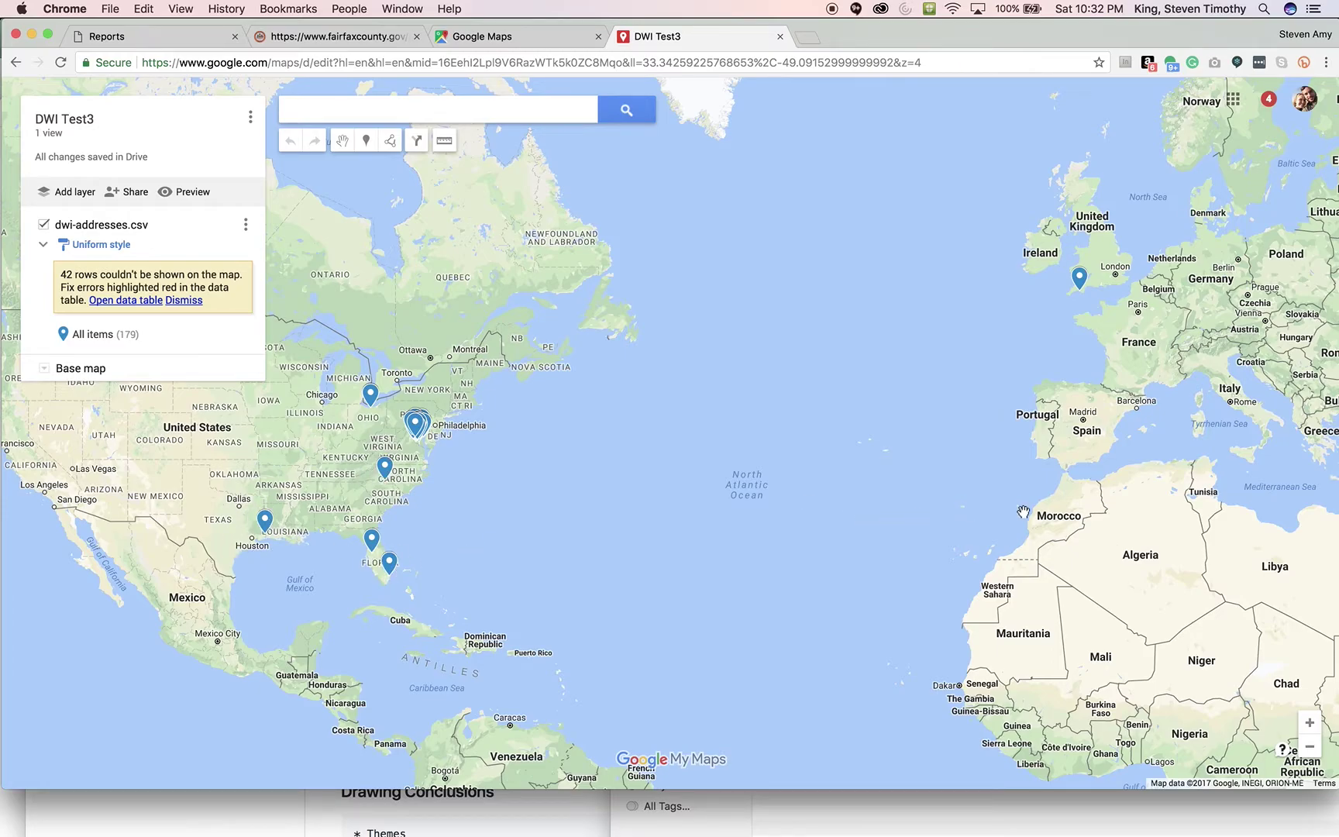
Open the details of a placemark in the mid-Atlantic cluster and examine the surrounding markers more closely.
{"action": "left_click", "coordinate": [422, 422]}
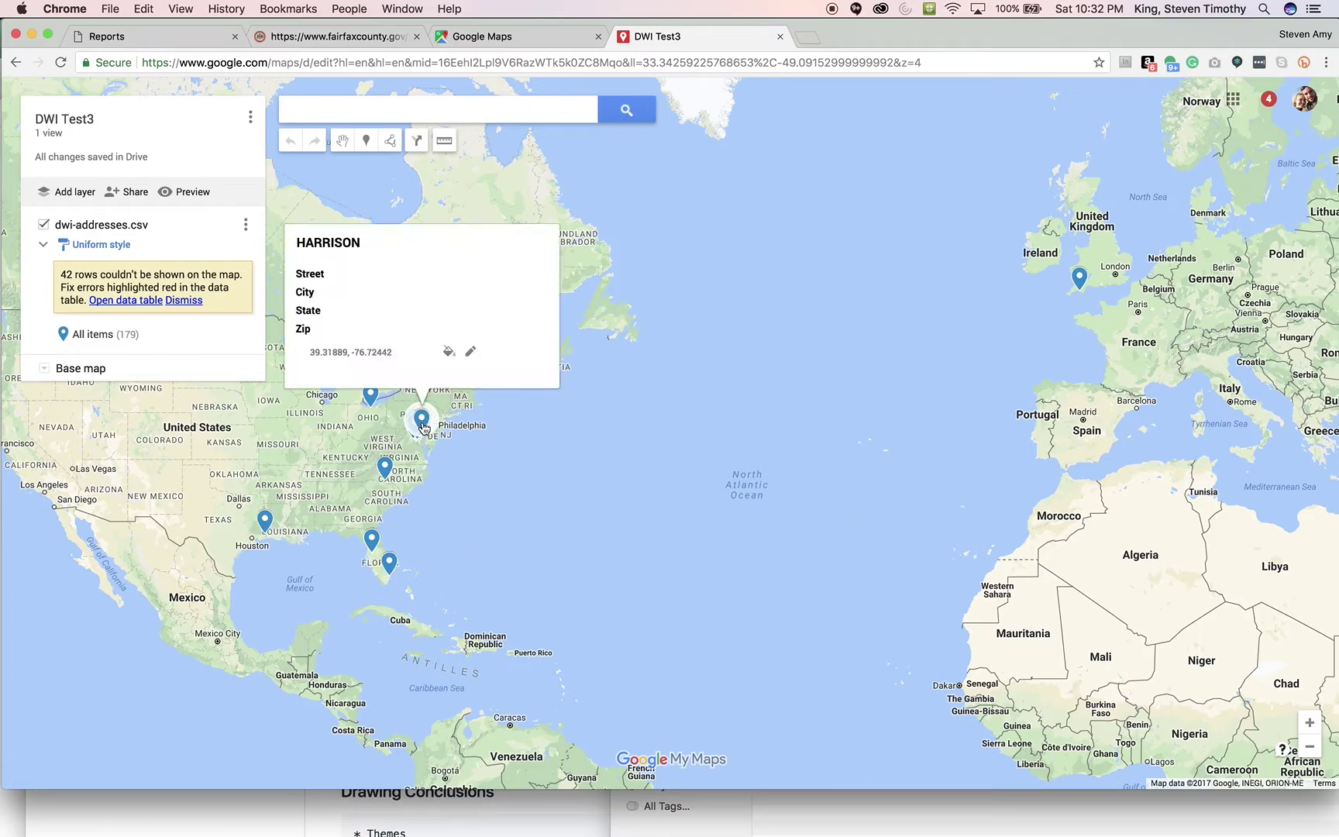
{"action": "left_click", "coordinate": [1309, 723]}
{"action": "left_click", "coordinate": [1309, 722]}
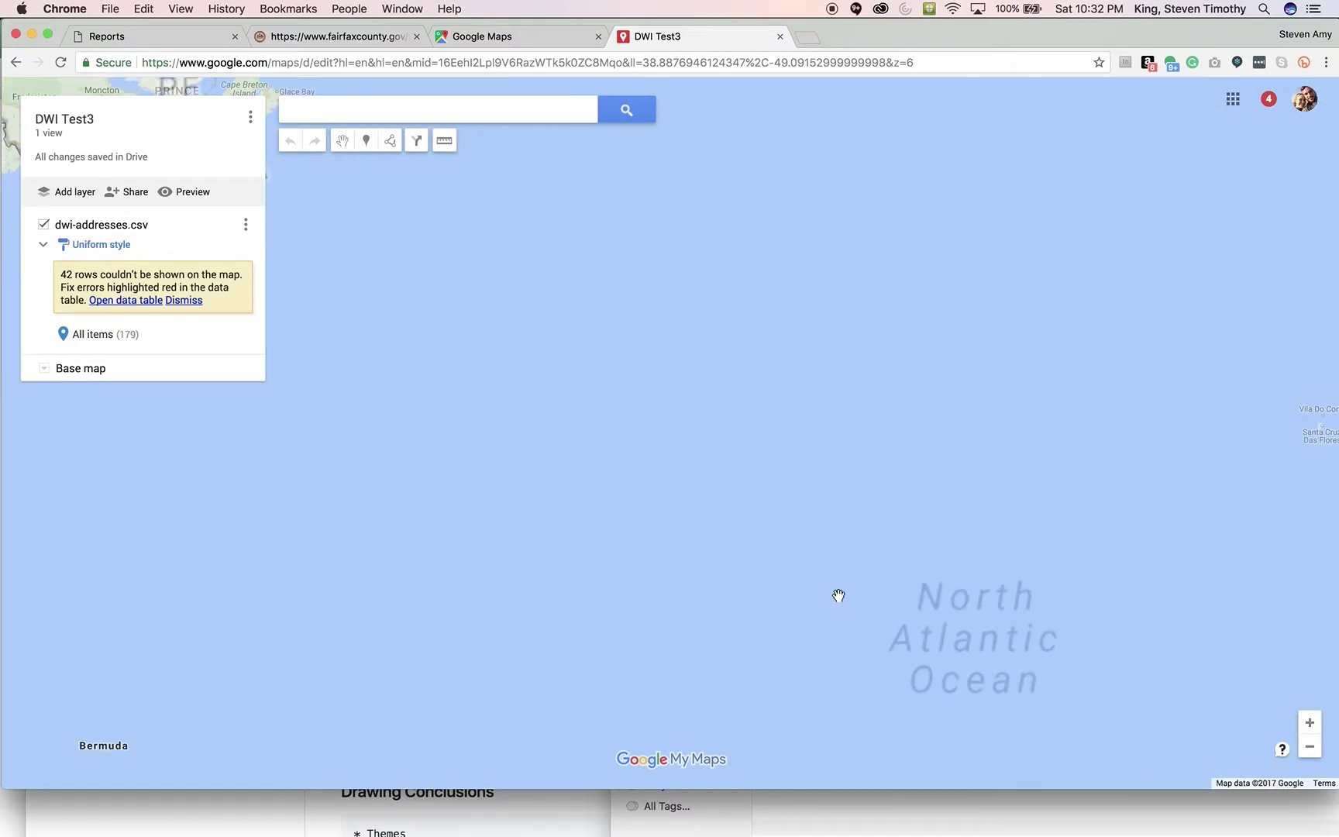
{"action": "left_click_drag", "start_coordinate": [581, 536], "coordinate": [944, 676]}
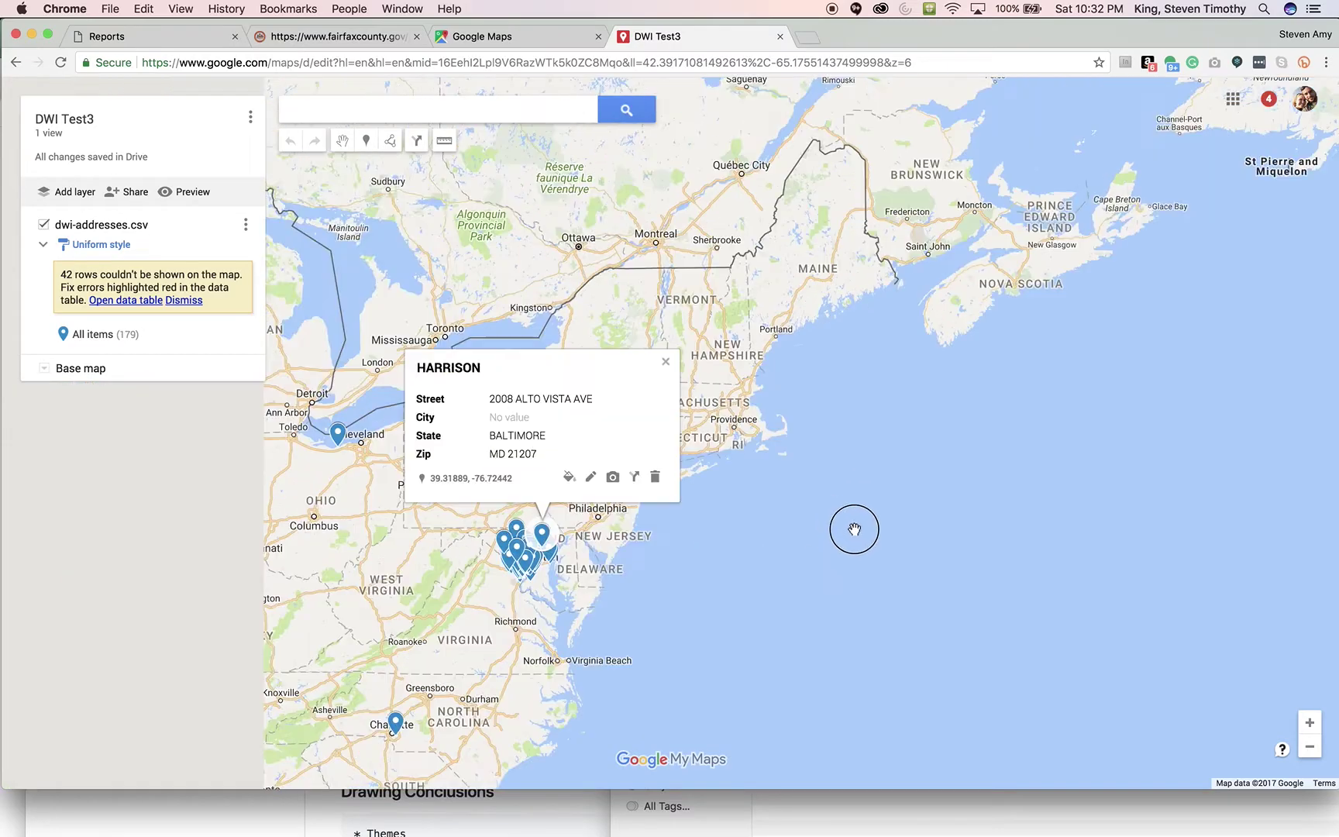
{"action": "left_click_drag", "start_coordinate": [854, 529], "coordinate": [890, 542]}
Search the map for Fairfax, VA, United States, go to that place, and close its details.
{"action": "left_click", "coordinate": [410, 110]}
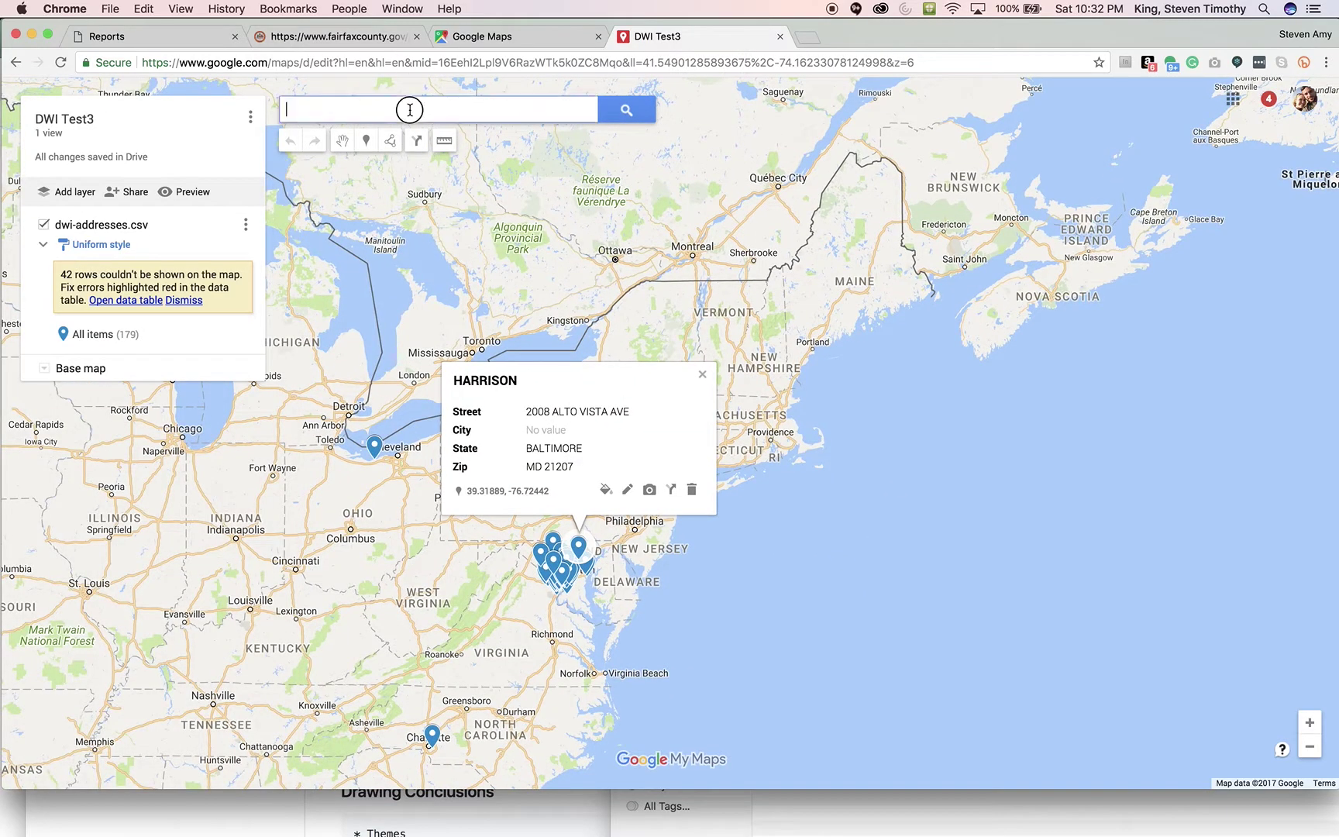
{"action": "type", "text": "Fai"}
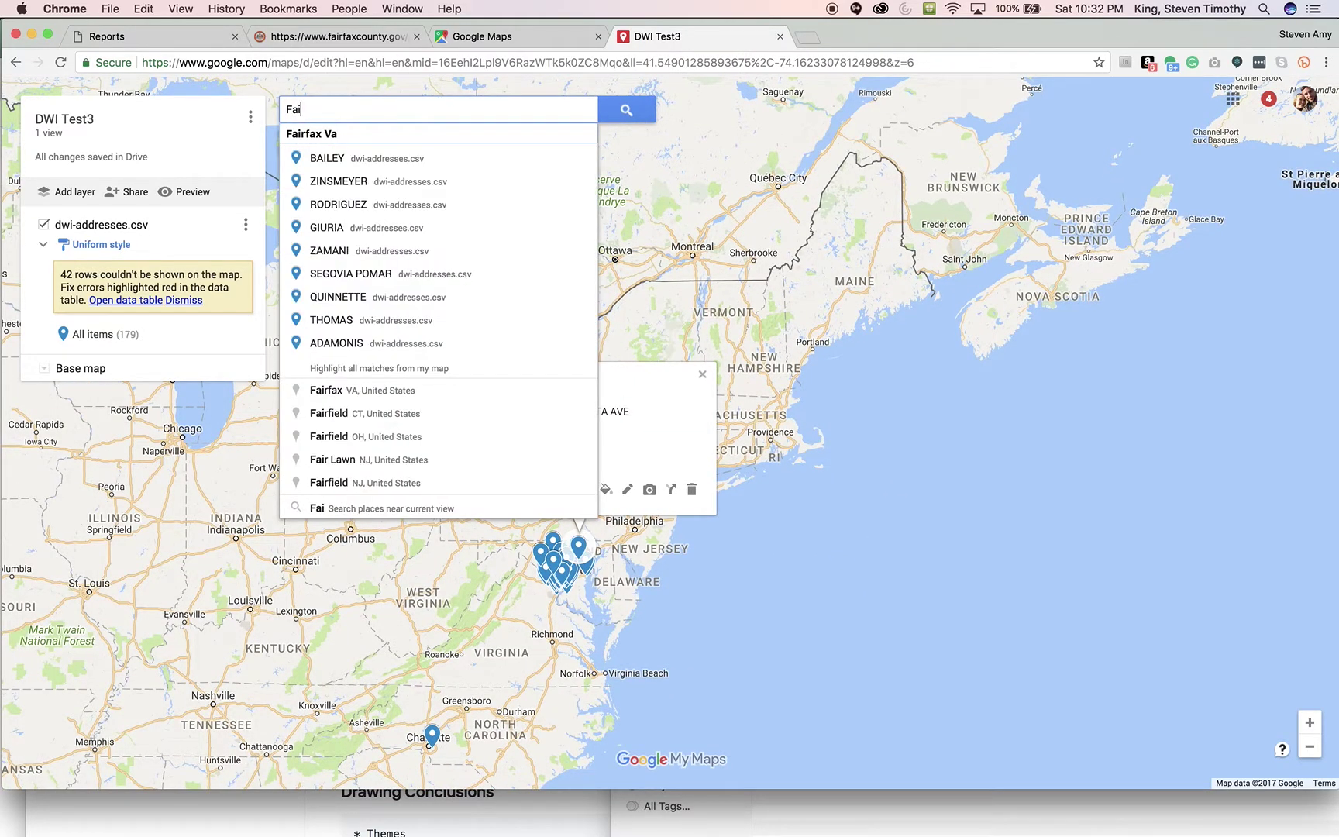
{"action": "key", "text": "Down"}
{"action": "key", "text": "Return"}
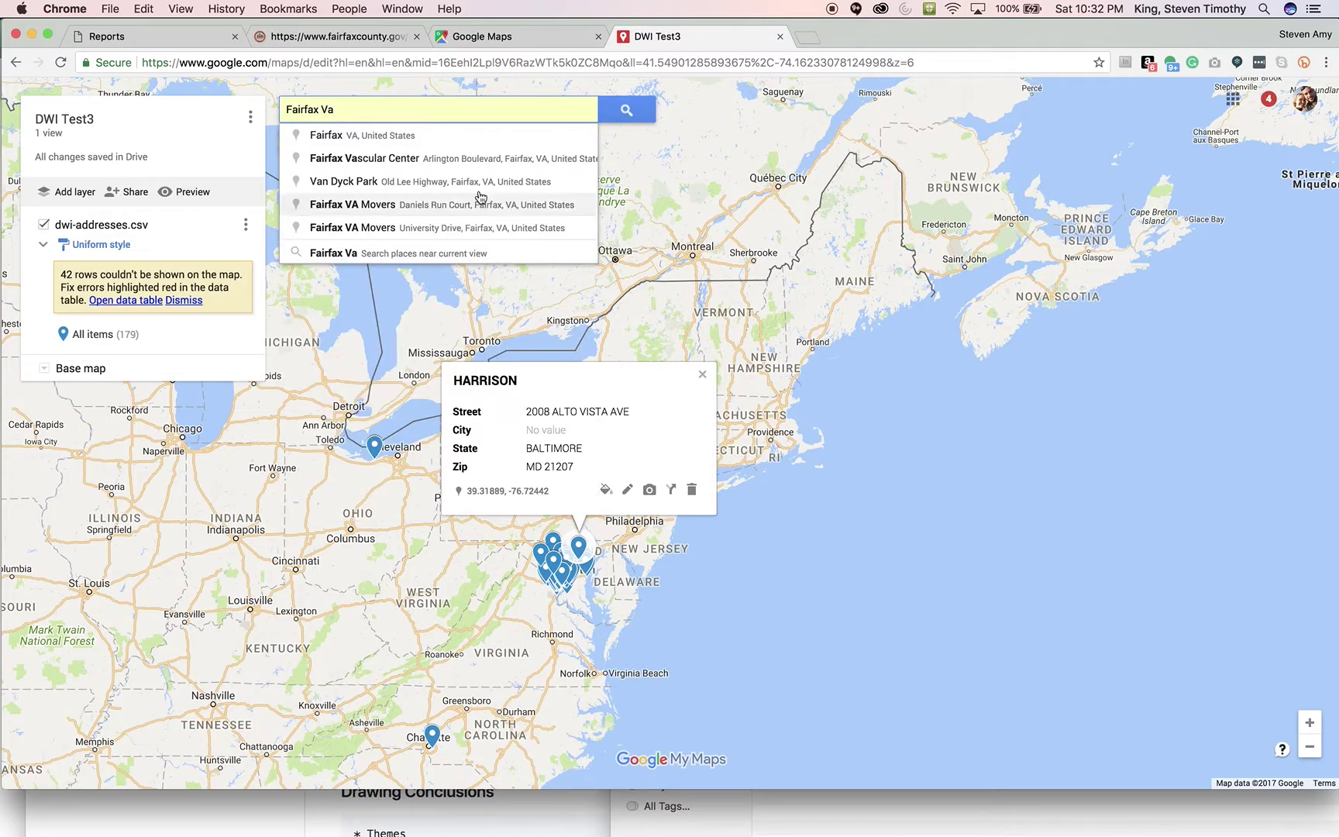
{"action": "left_click", "coordinate": [437, 137]}
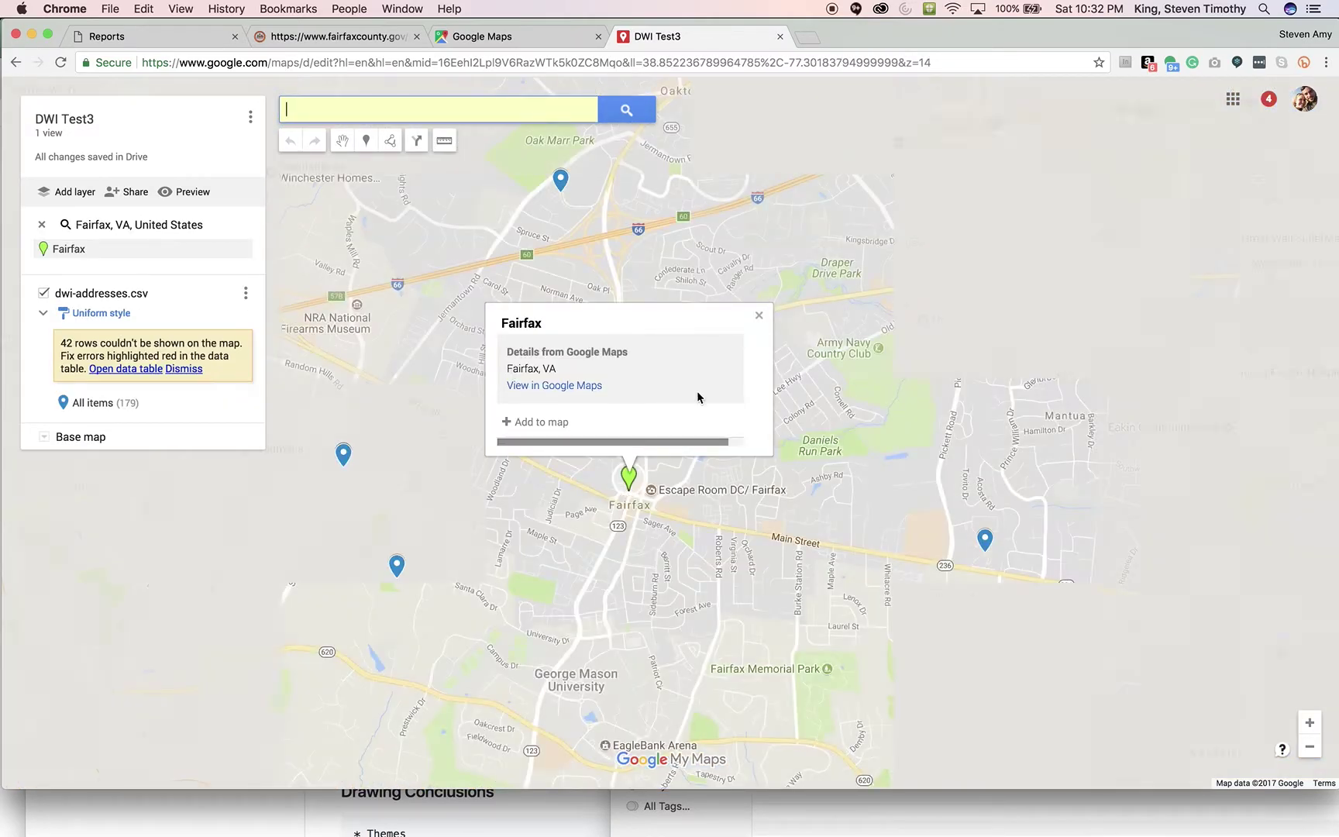
{"action": "left_click", "coordinate": [758, 315]}
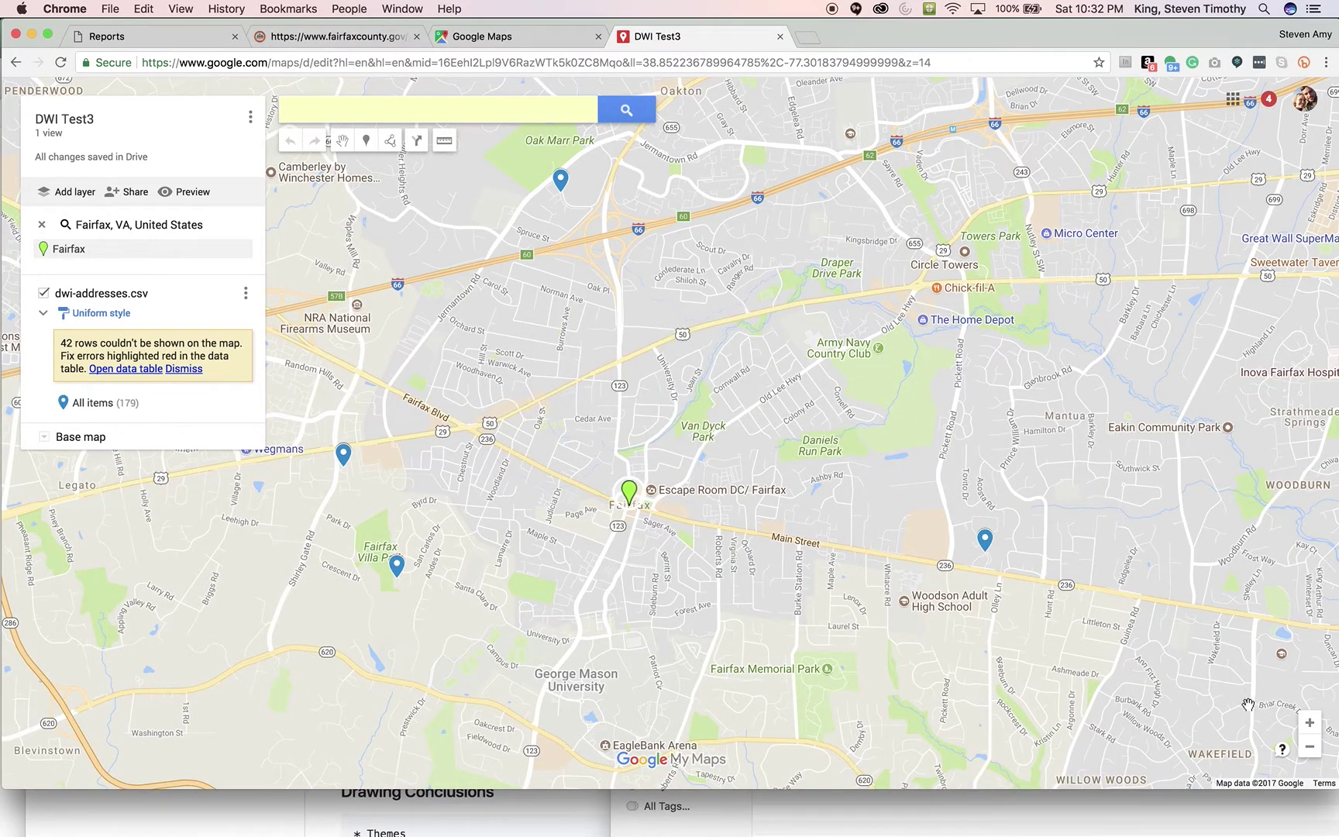
Examine how the address markers spread around Fairfax, from Dale City up to the Washington area.
{"action": "left_click", "coordinate": [1308, 749]}
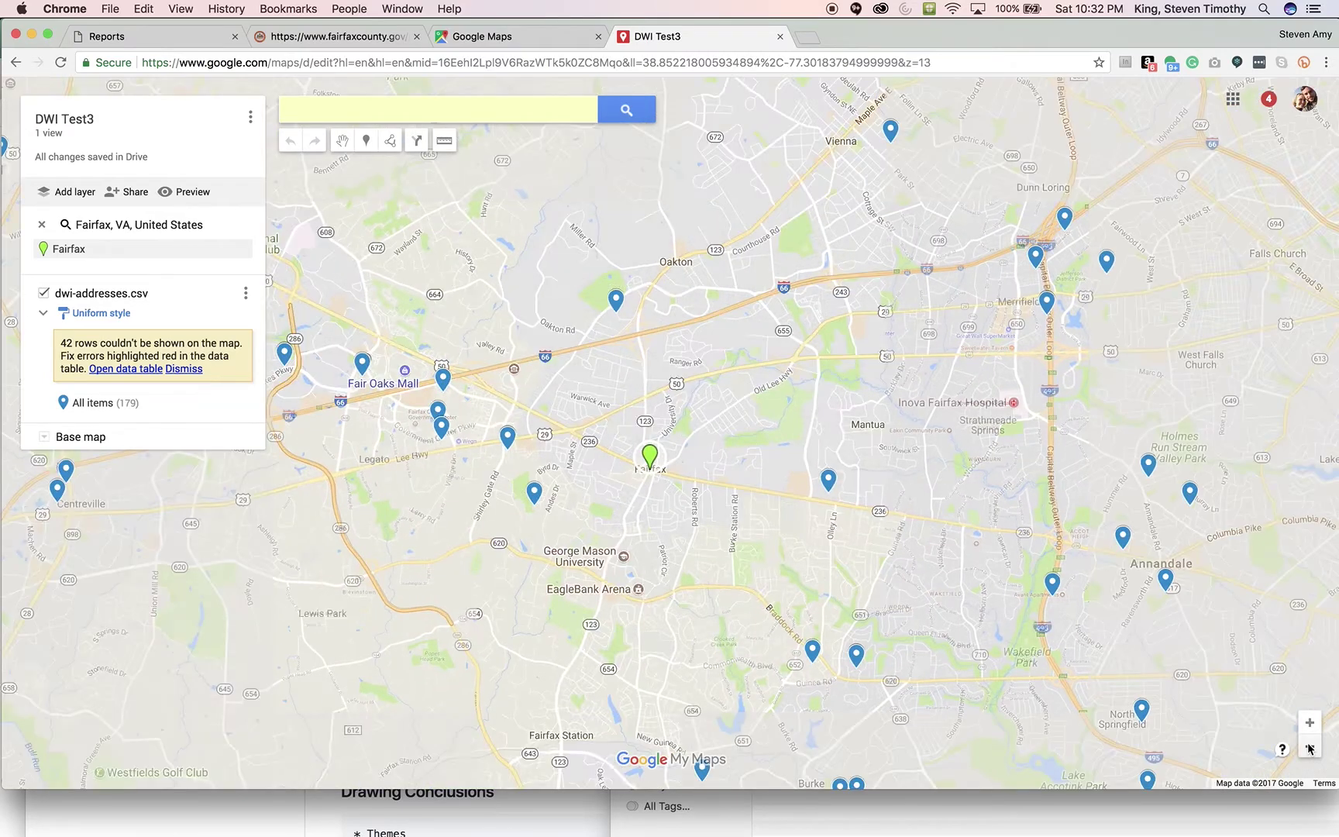
{"action": "left_click", "coordinate": [1308, 748]}
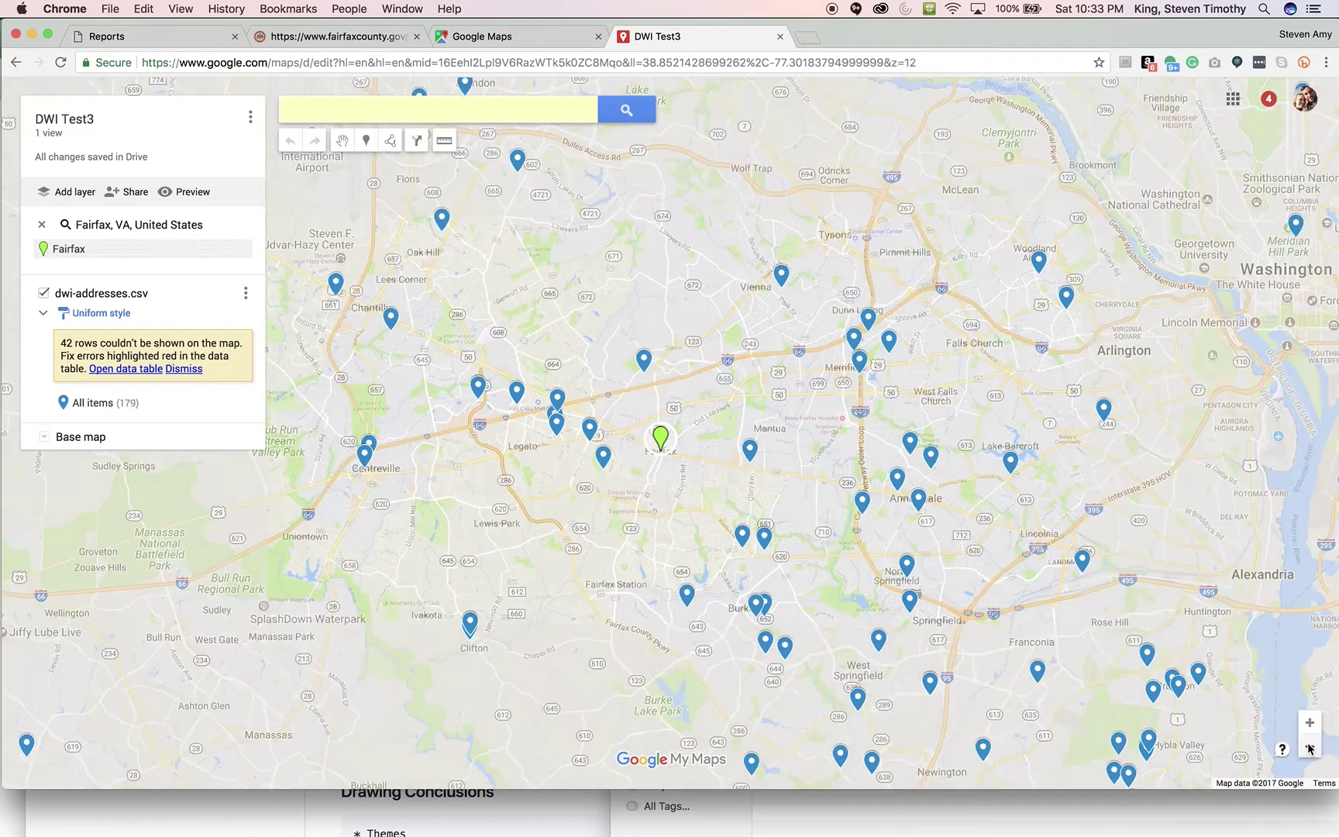
{"action": "left_click", "coordinate": [1308, 748]}
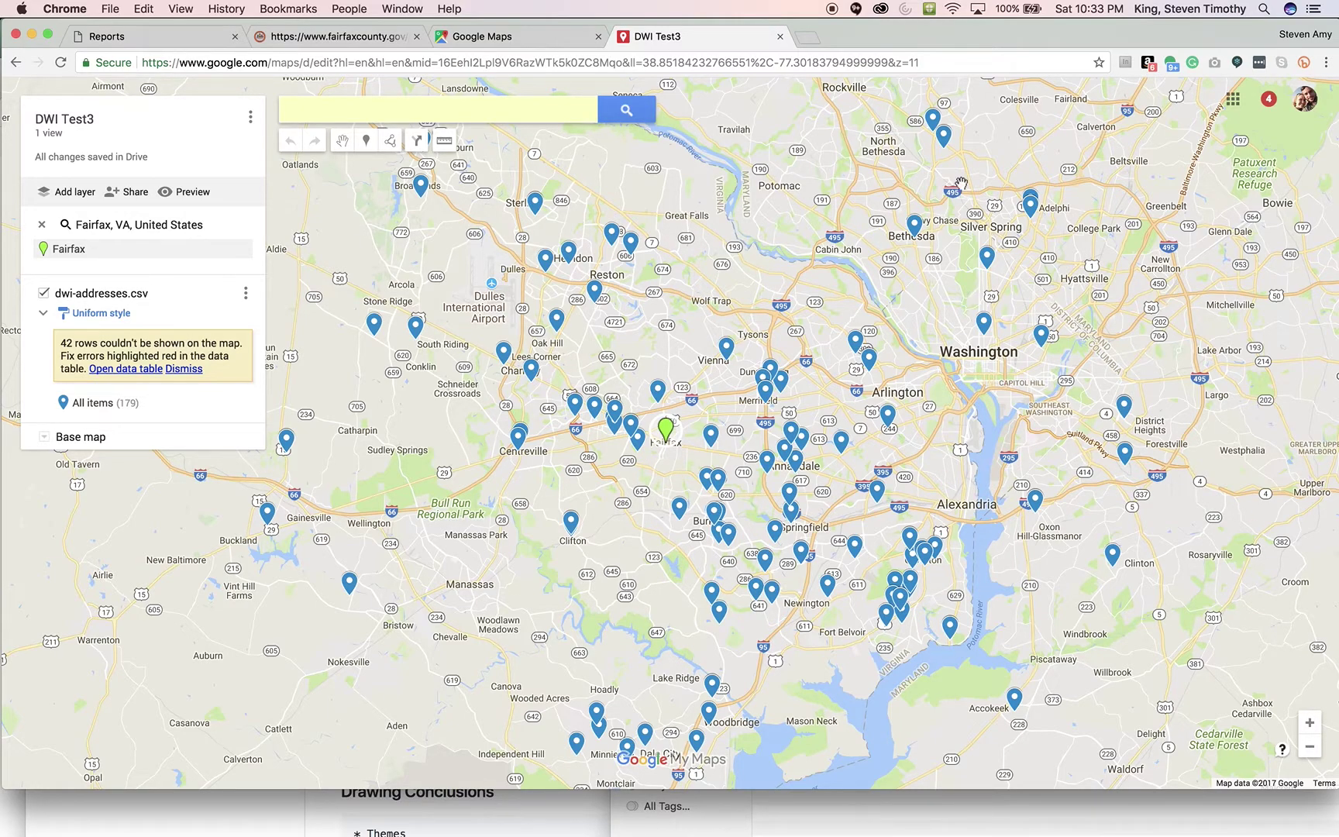
{"action": "left_click", "coordinate": [578, 564]}
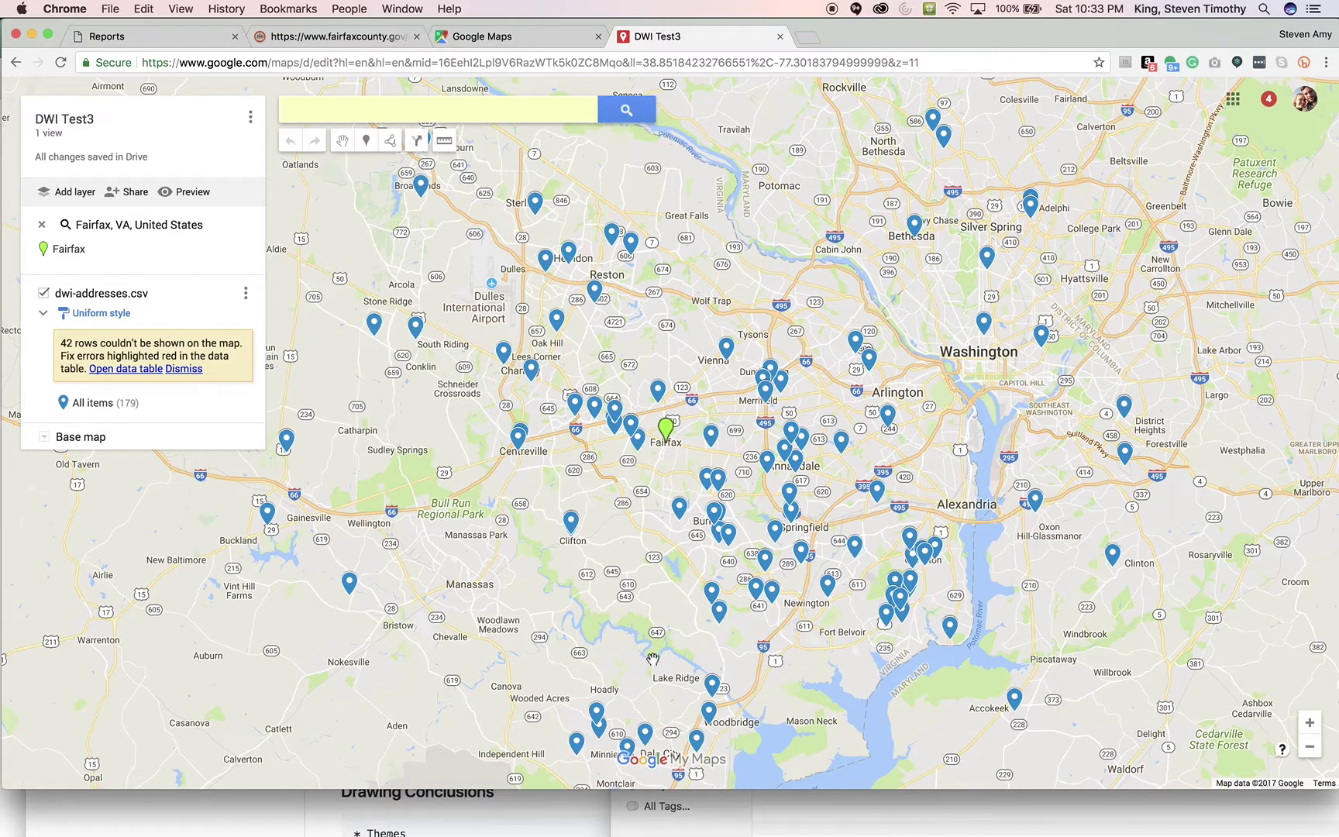
{"action": "left_click_drag", "start_coordinate": [968, 434], "coordinate": [1011, 324]}
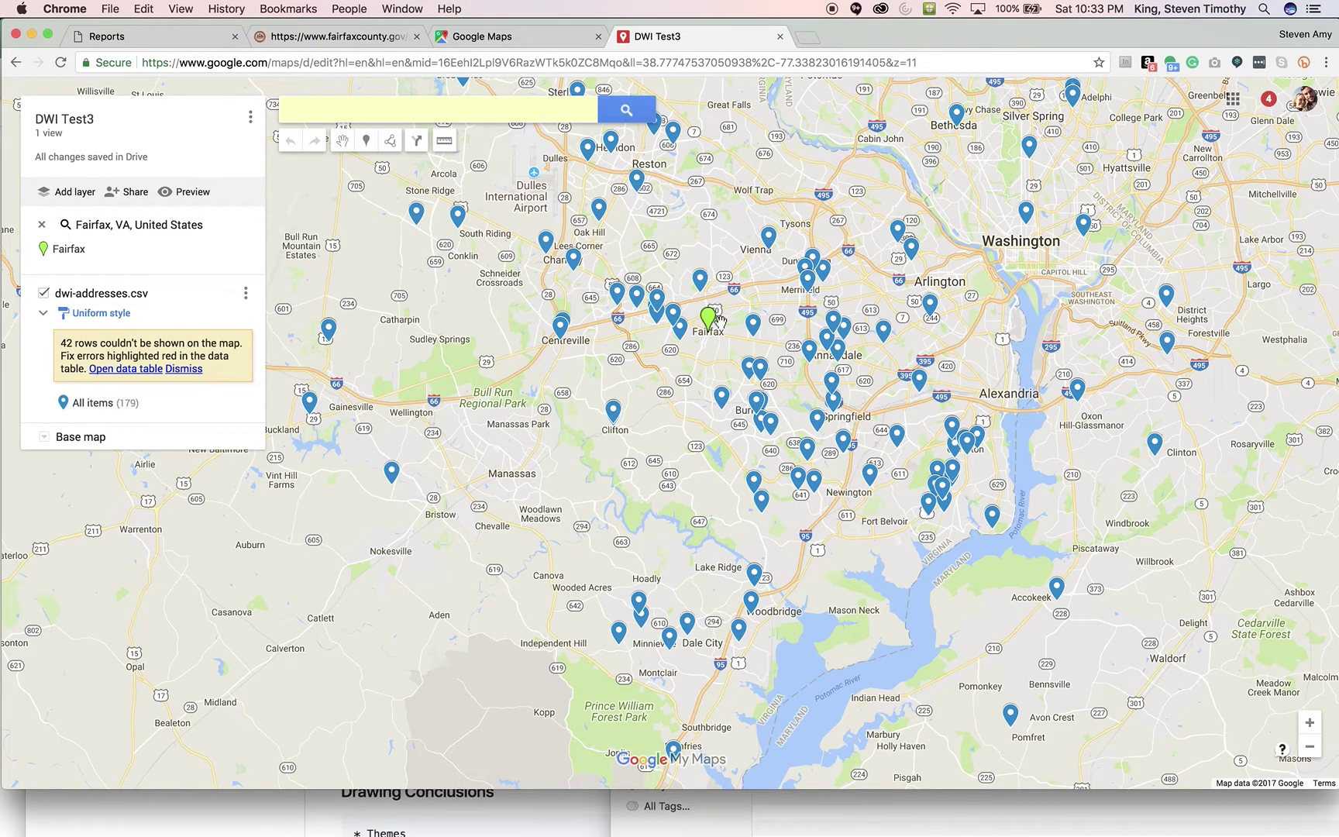
{"action": "left_click_drag", "start_coordinate": [798, 173], "coordinate": [794, 233]}
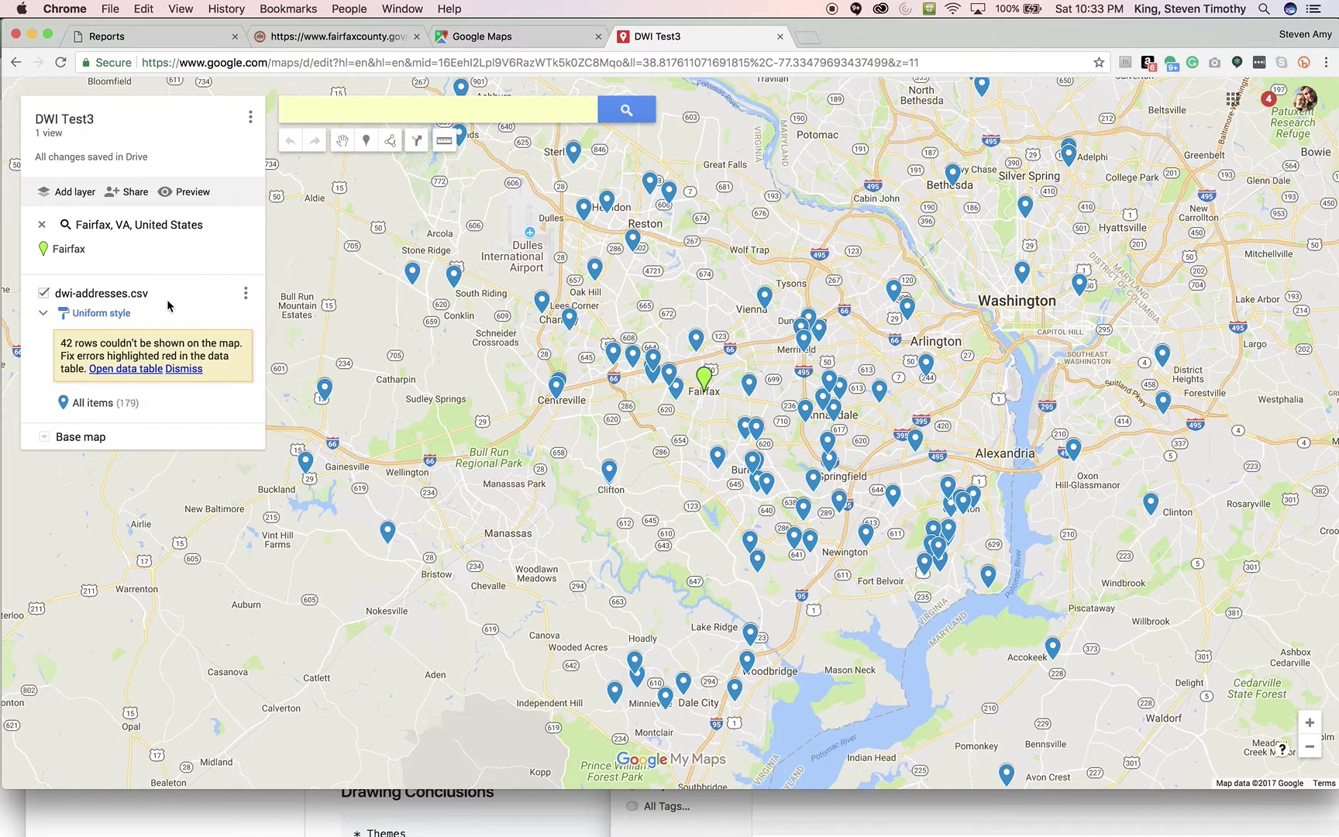
Open the data table of the dwi-addresses.csv layer, review the rows flagged with errors, and close the table.
{"action": "left_click", "coordinate": [118, 369]}
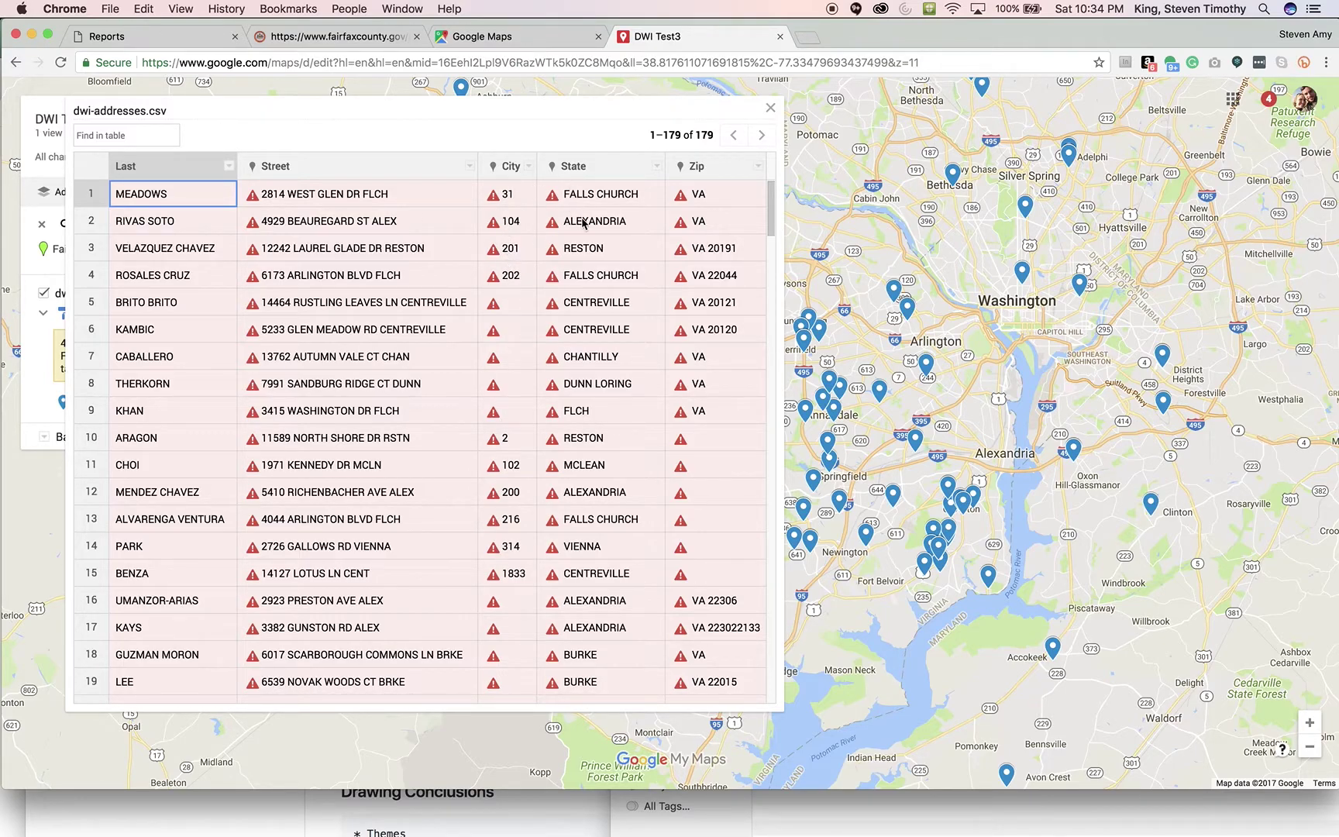
{"action": "scroll", "coordinate": [666, 309], "scroll_direction": "down", "scroll_amount": 6}
{"action": "scroll", "coordinate": [666, 308], "scroll_direction": "down", "scroll_amount": 1}
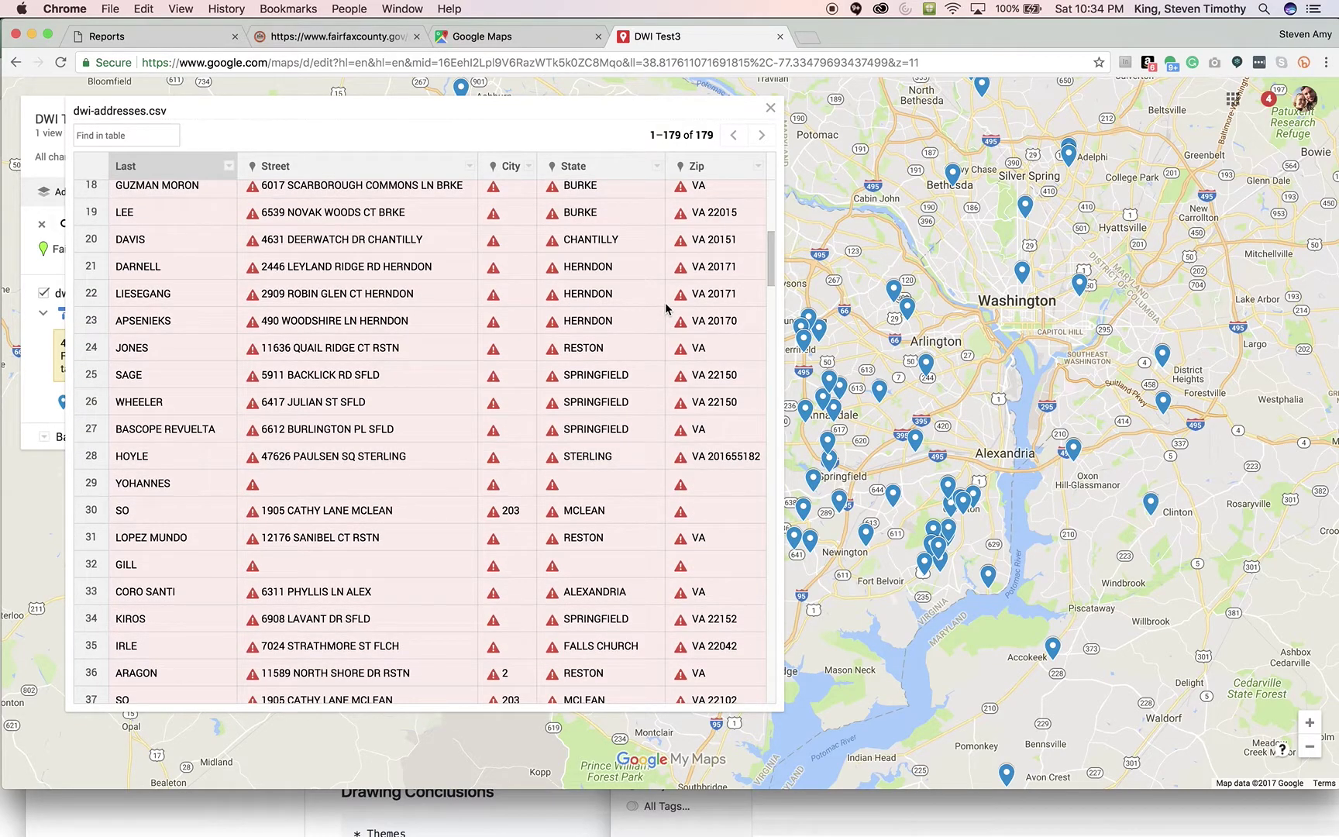
{"action": "left_click", "coordinate": [770, 108]}
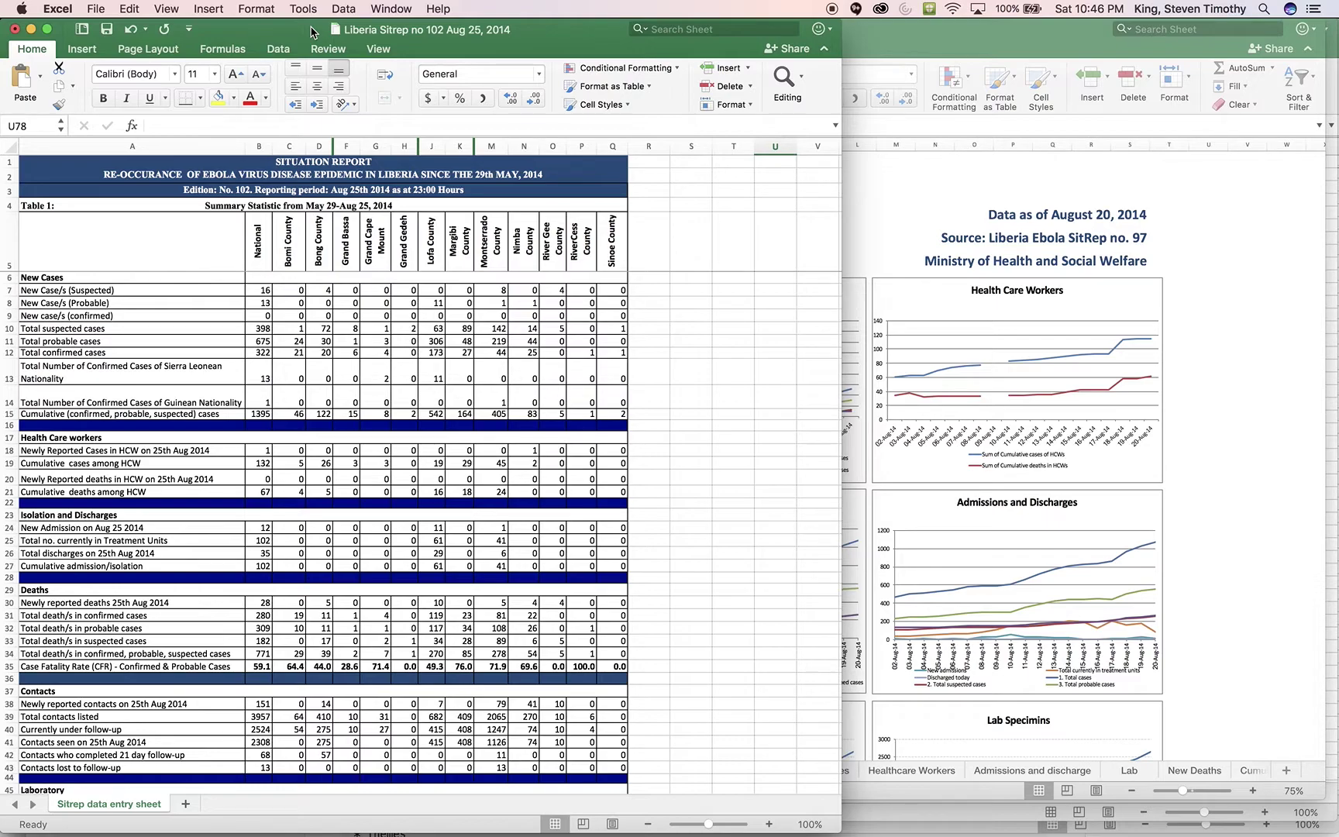
Switch to the Ebola Report dashboard in Chrome and review its national, health care worker and county level data.
{"action": "key", "text": "super+Tab"}
{"action": "key", "text": "super+Tab"}
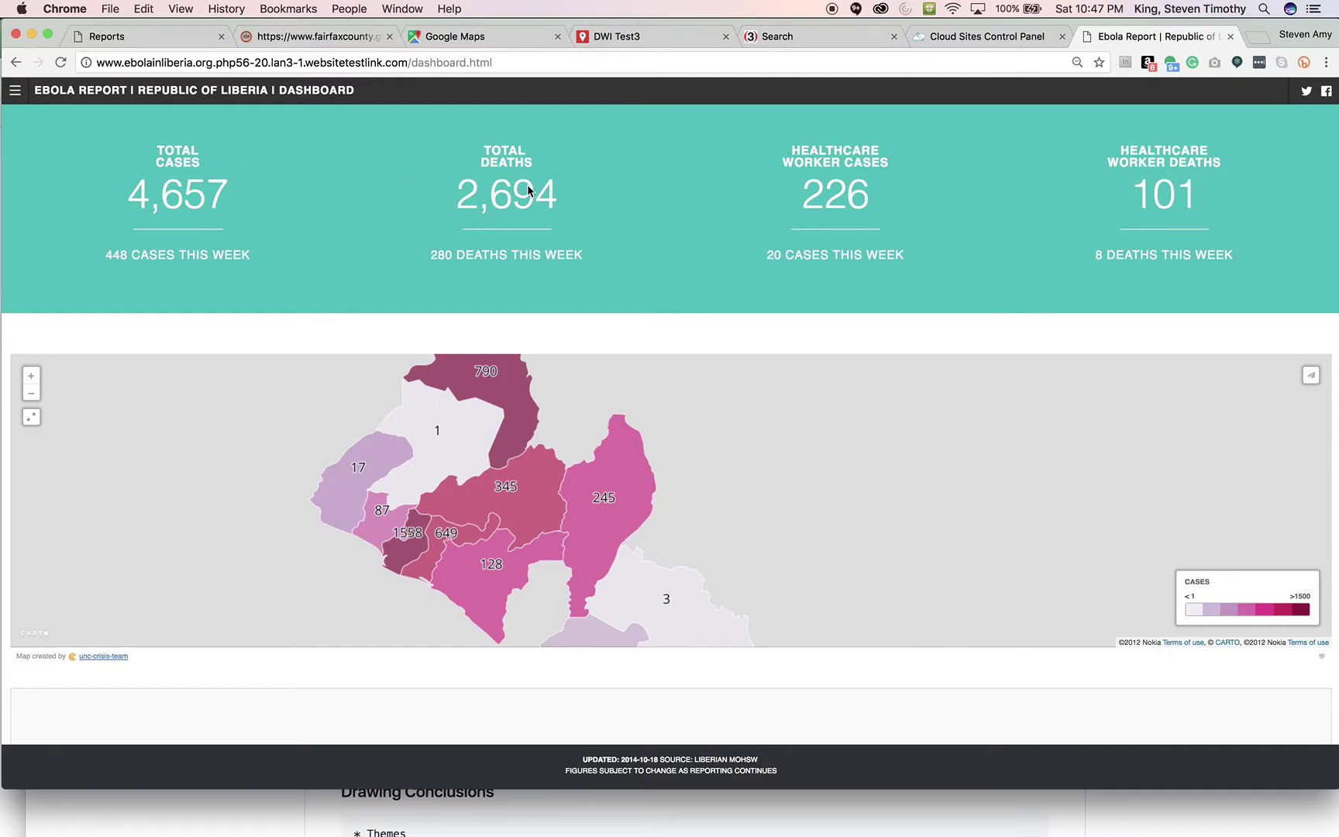
{"action": "scroll", "coordinate": [682, 217], "scroll_direction": "down", "scroll_amount": 5}
{"action": "scroll", "coordinate": [682, 222], "scroll_direction": "down", "scroll_amount": 3}
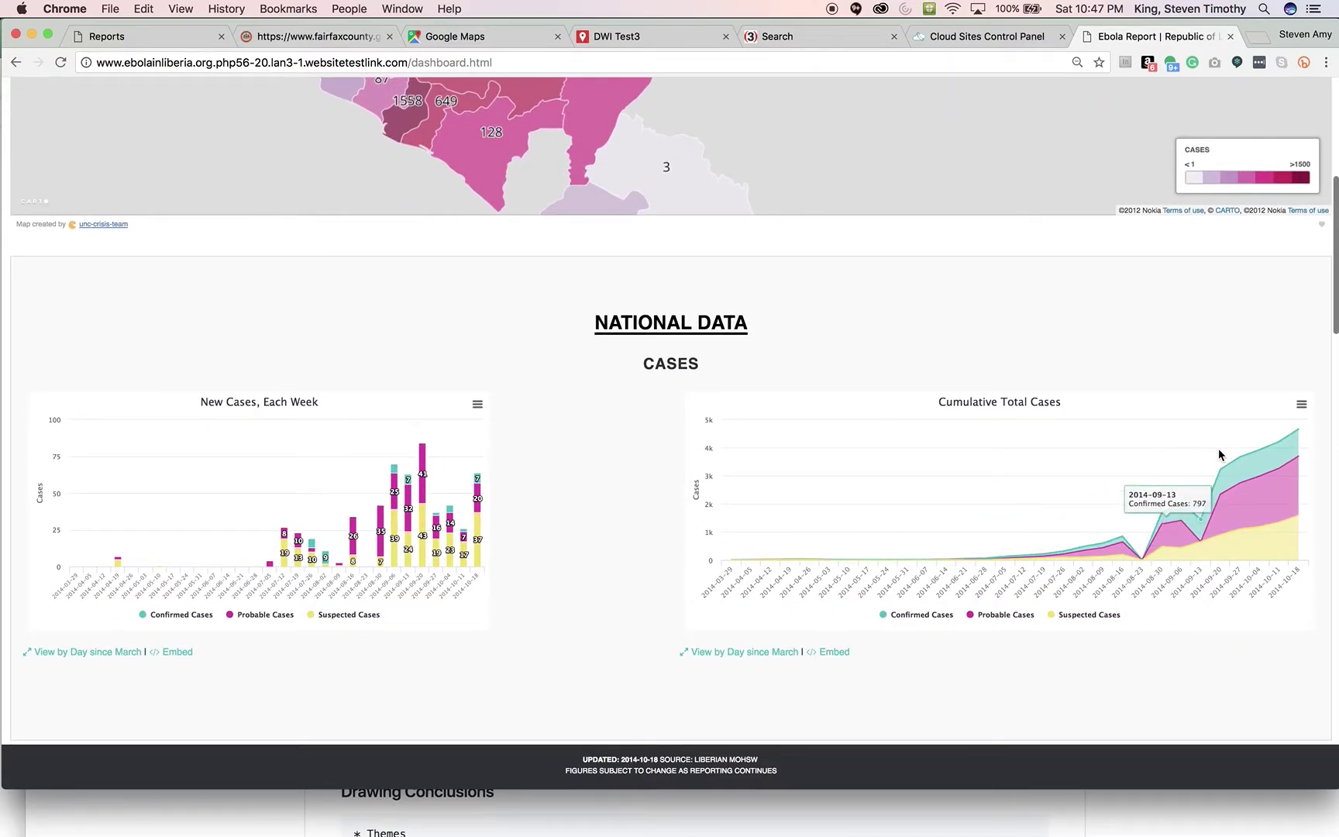
{"action": "scroll", "coordinate": [754, 537], "scroll_direction": "down", "scroll_amount": 2}
{"action": "scroll", "coordinate": [754, 537], "scroll_direction": "down", "scroll_amount": 8}
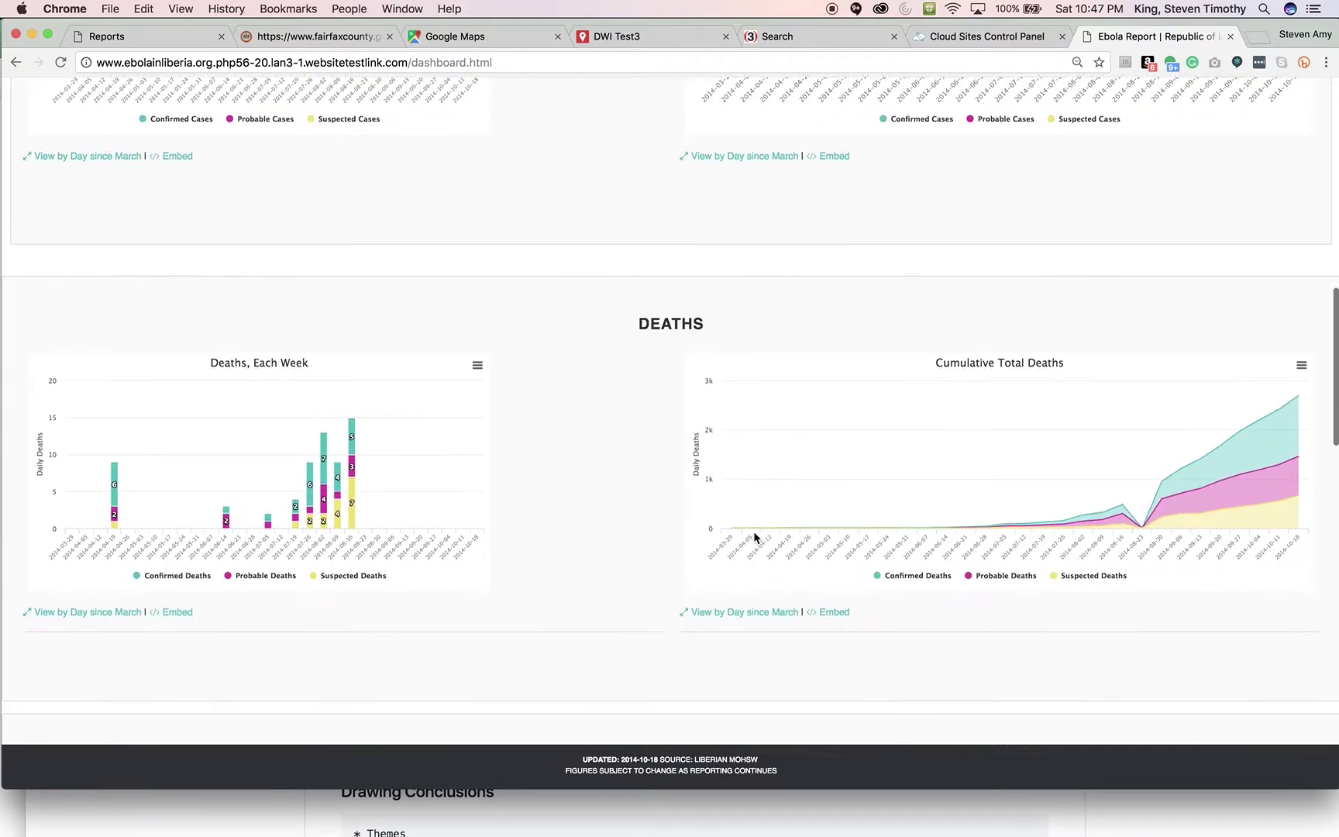
{"action": "scroll", "coordinate": [753, 537], "scroll_direction": "down", "scroll_amount": 8}
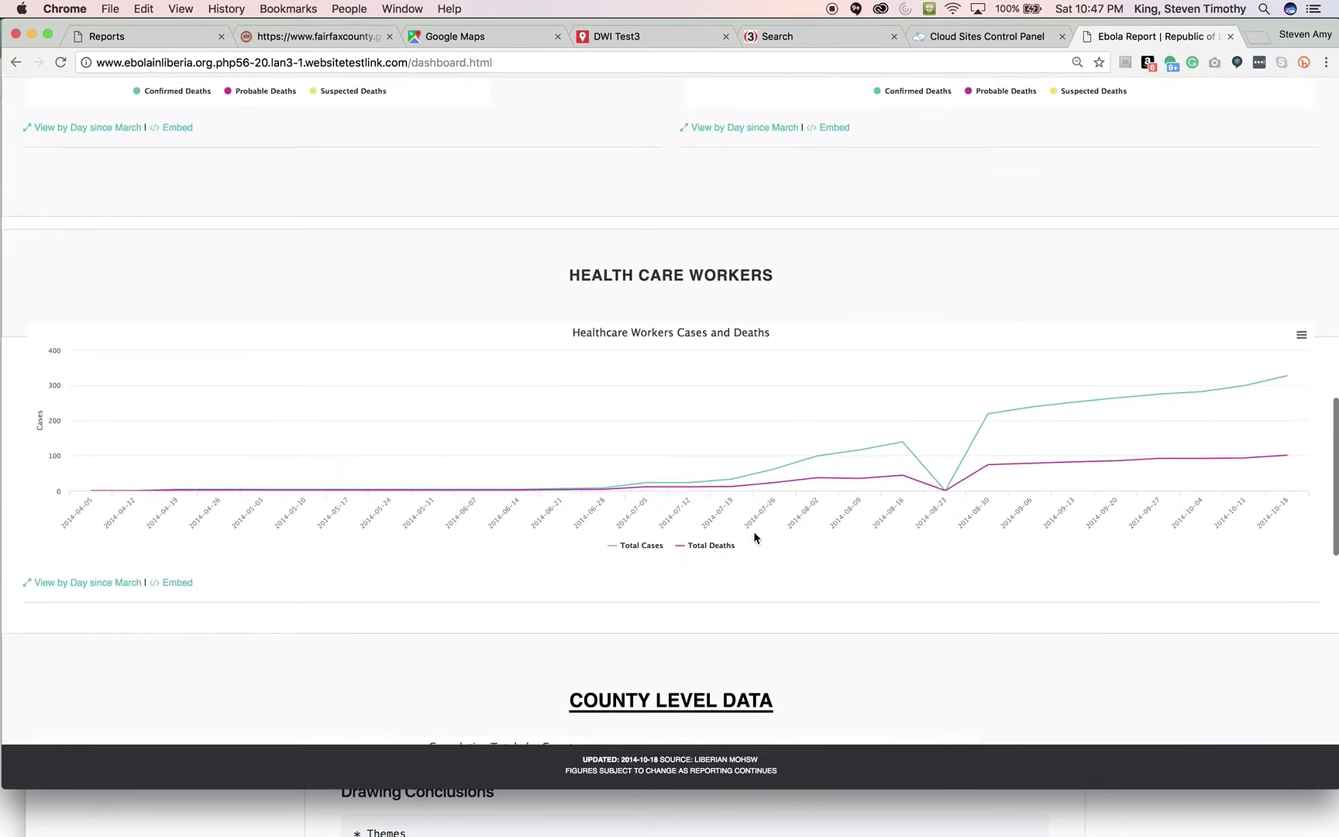
{"action": "scroll", "coordinate": [754, 536], "scroll_direction": "down", "scroll_amount": 12}
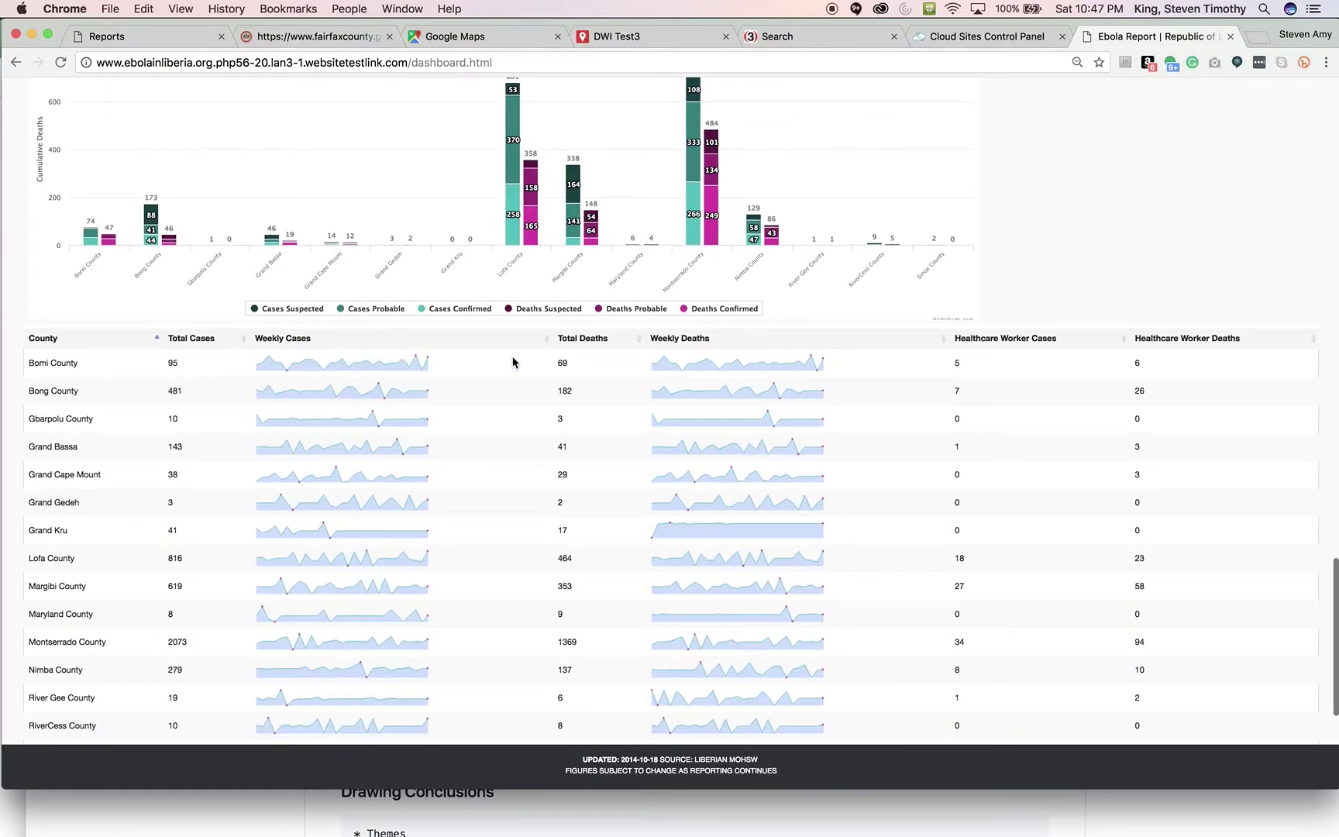
Return to the dashboard's county case map and inspect the figures for Liberia's southern counties and Grand Bassa.
{"action": "scroll", "coordinate": [637, 364], "scroll_direction": "up", "scroll_amount": 1}
{"action": "scroll", "coordinate": [637, 364], "scroll_direction": "up", "scroll_amount": 20}
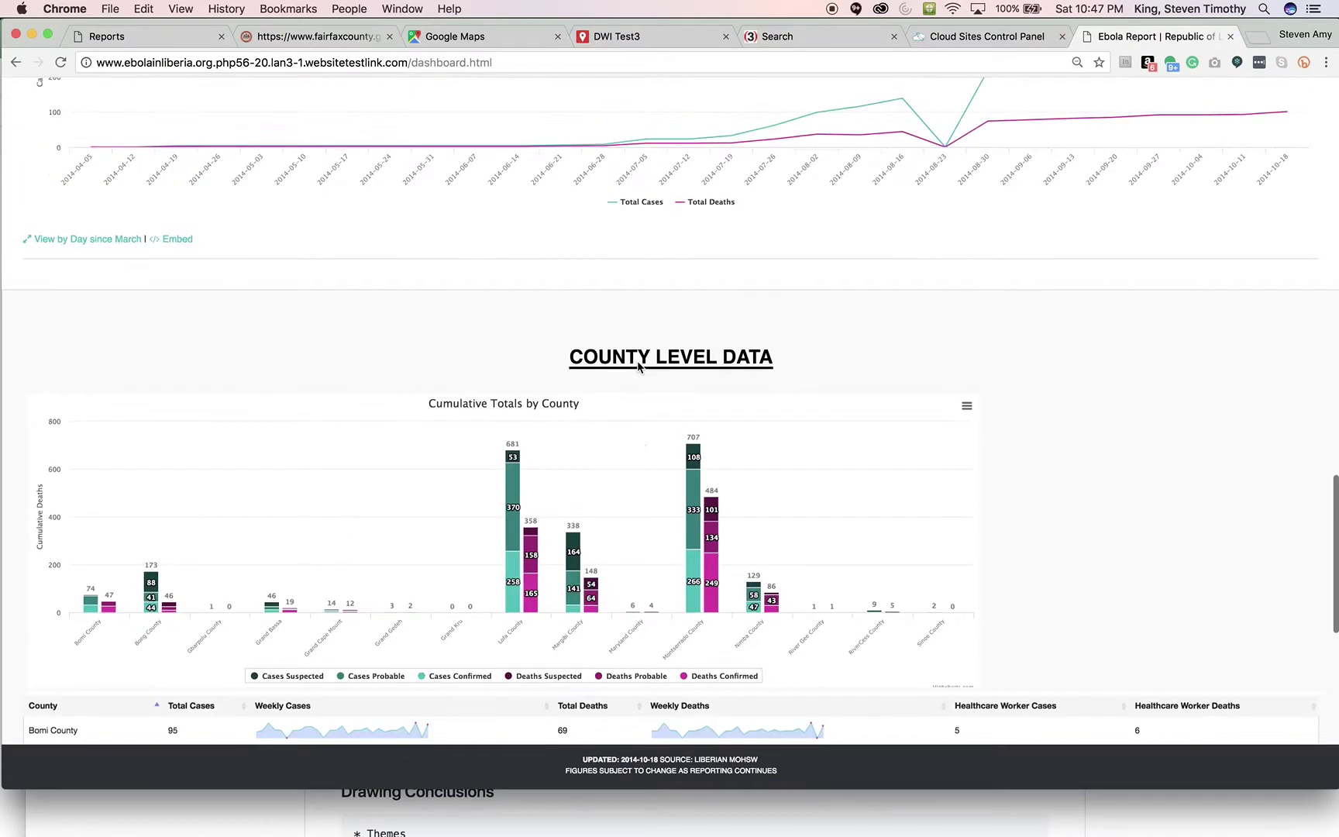
{"action": "scroll", "coordinate": [637, 362], "scroll_direction": "up", "scroll_amount": 15}
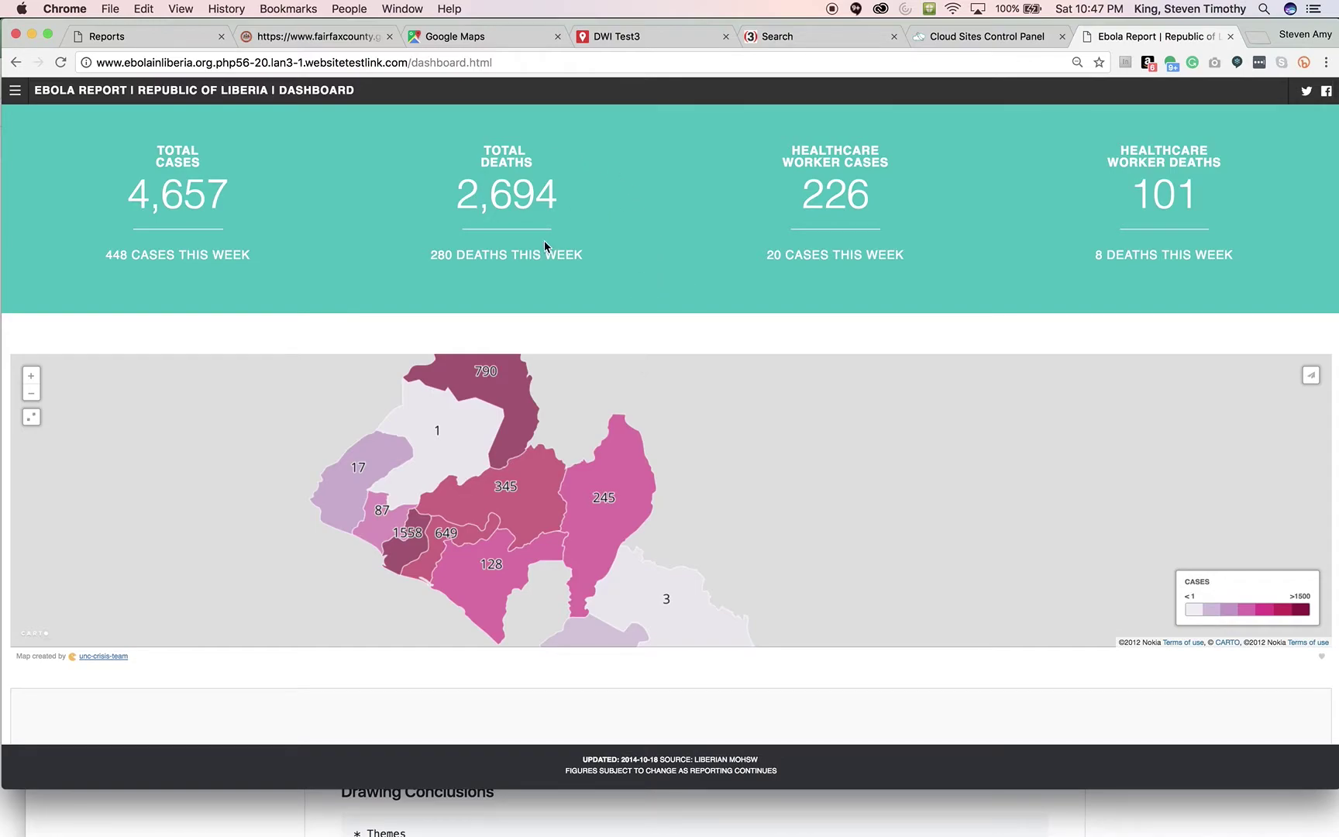
{"action": "scroll", "coordinate": [544, 247], "scroll_direction": "down", "scroll_amount": 4}
{"action": "left_click_drag", "start_coordinate": [680, 349], "coordinate": [663, 284]}
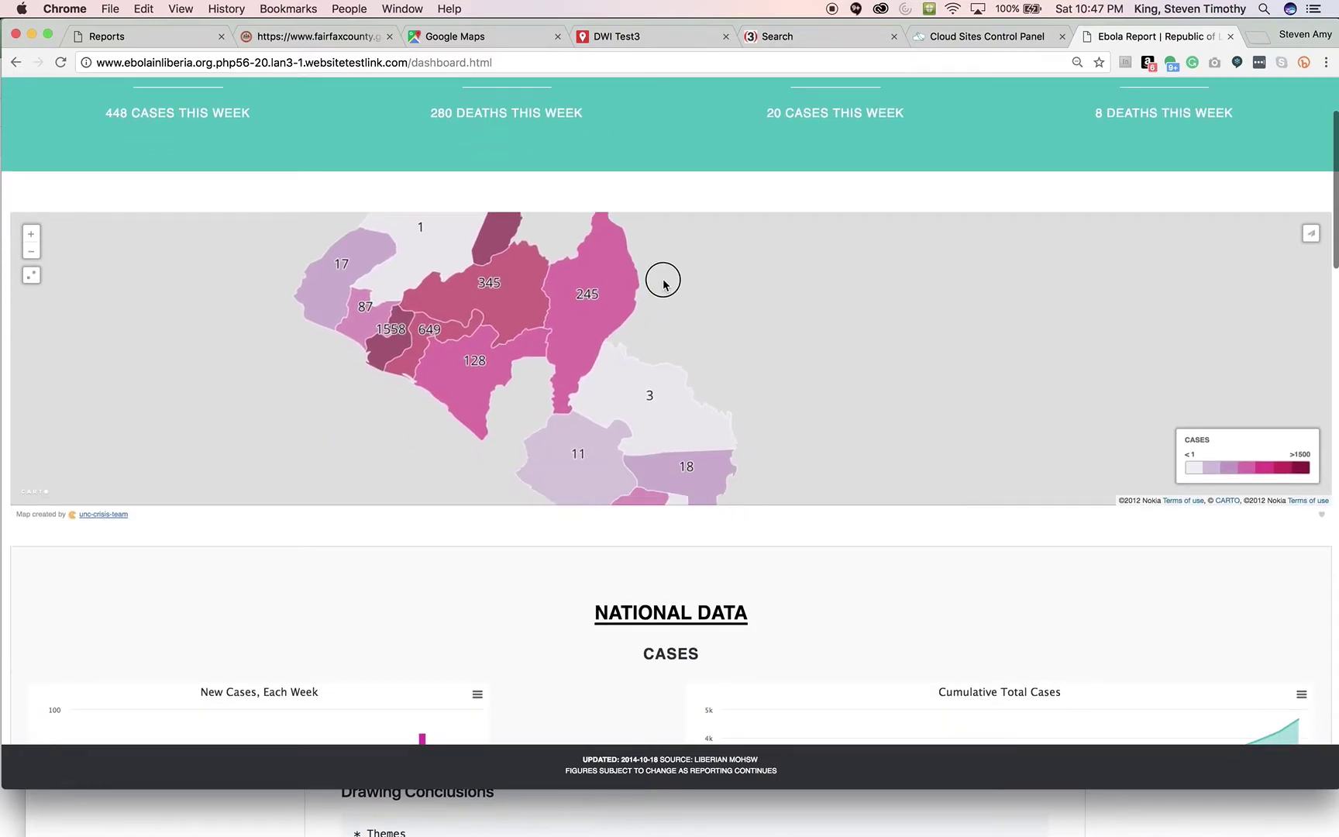
{"action": "mouse_move", "coordinate": [574, 419]}
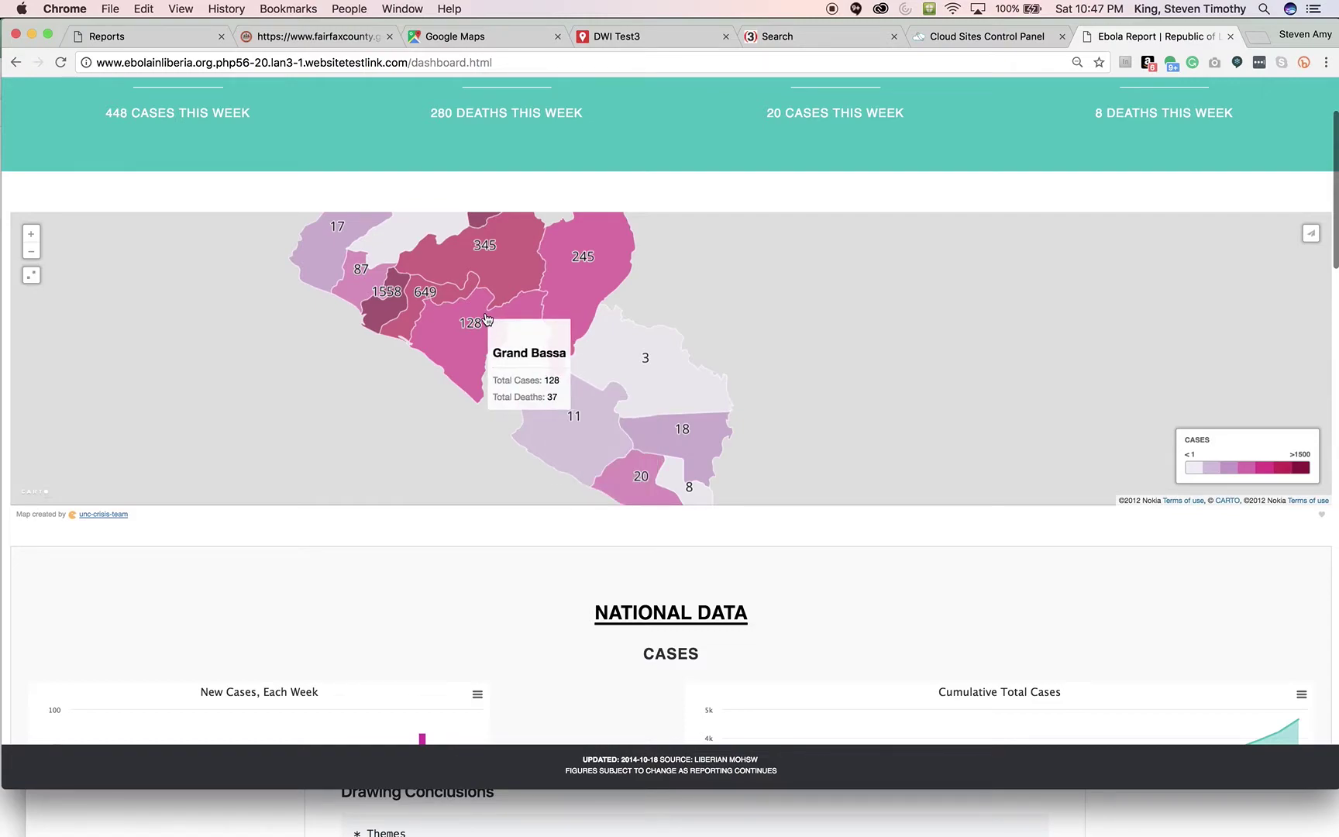
Switch to the Liberia Sitrep no 102 workbook in Excel and review its three situation report tables.
{"action": "key", "text": "super+Tab"}
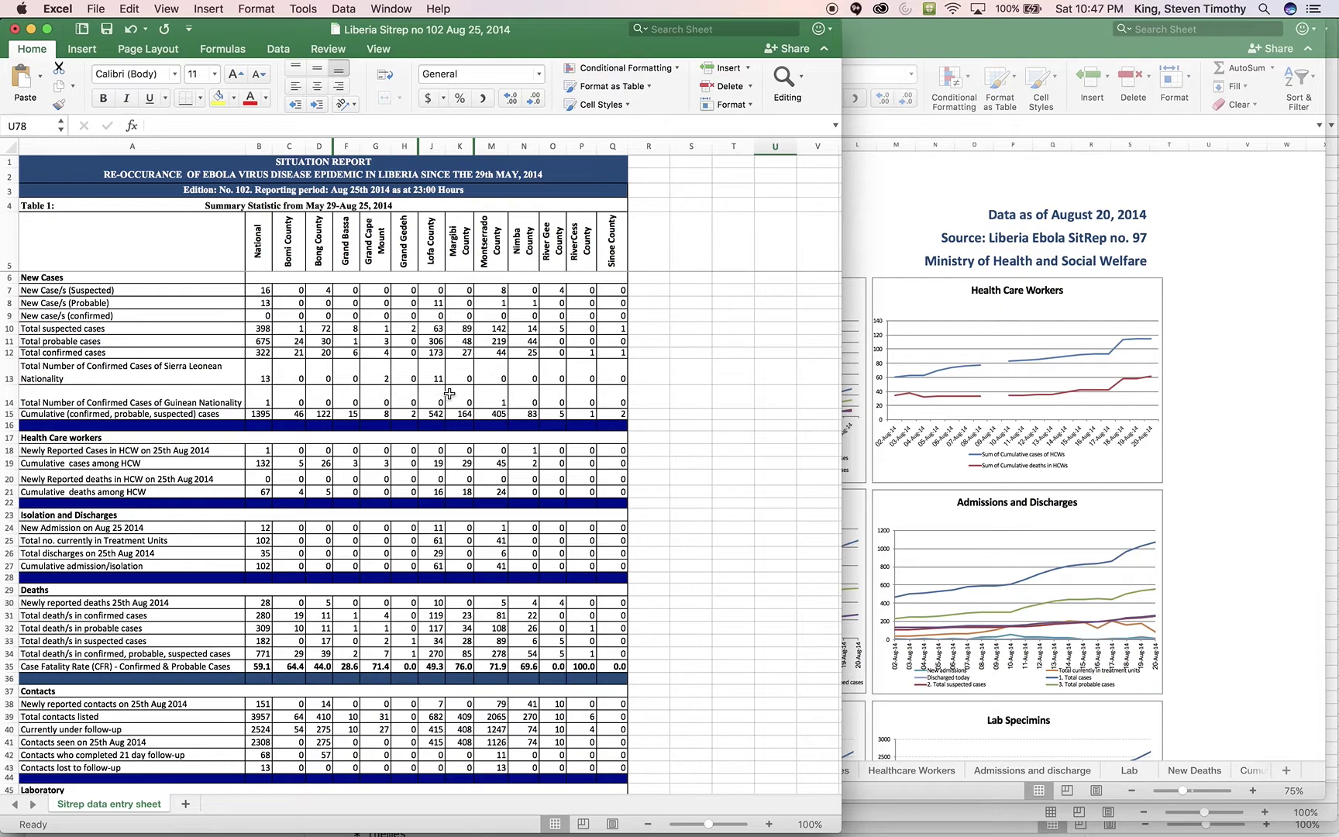
{"action": "scroll", "coordinate": [450, 394], "scroll_direction": "down", "scroll_amount": 10}
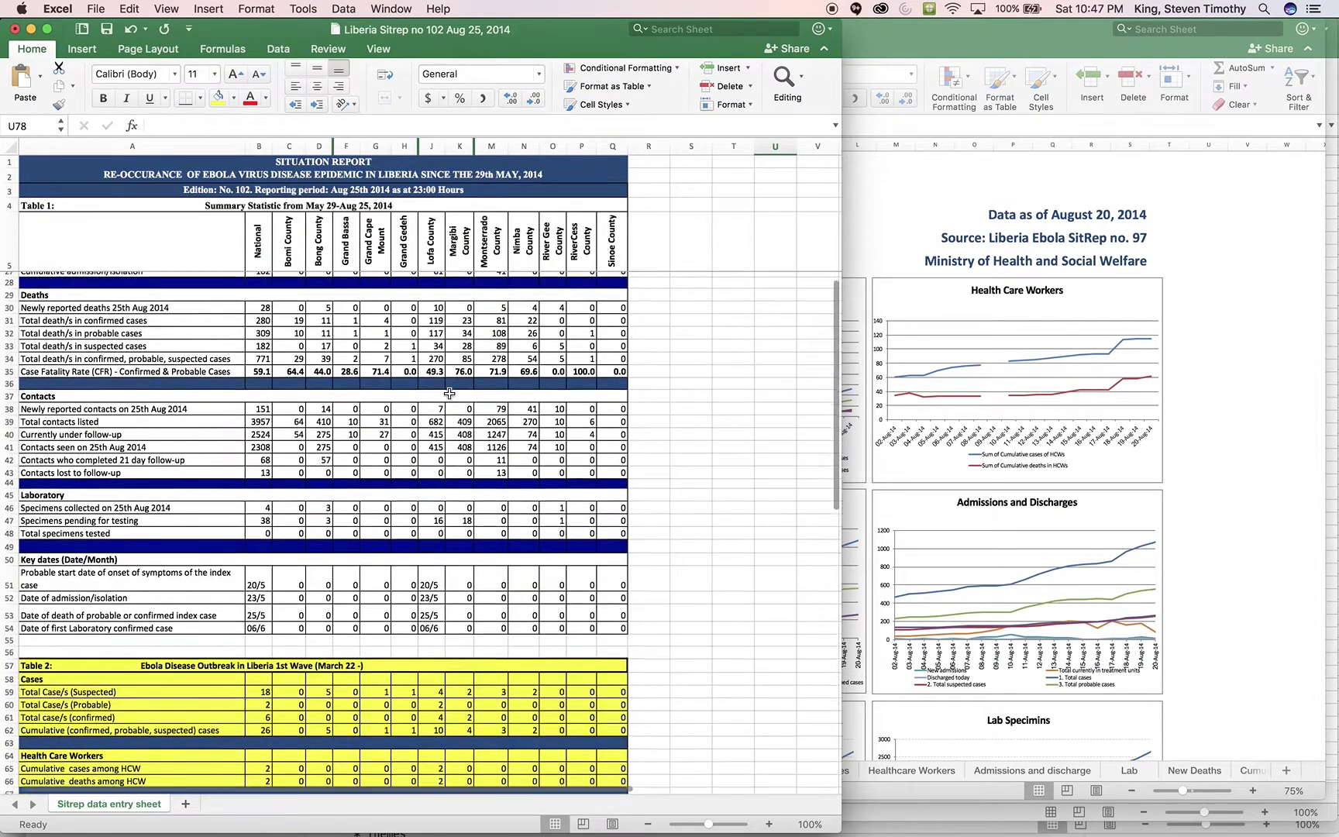
{"action": "scroll", "coordinate": [446, 391], "scroll_direction": "down", "scroll_amount": 10}
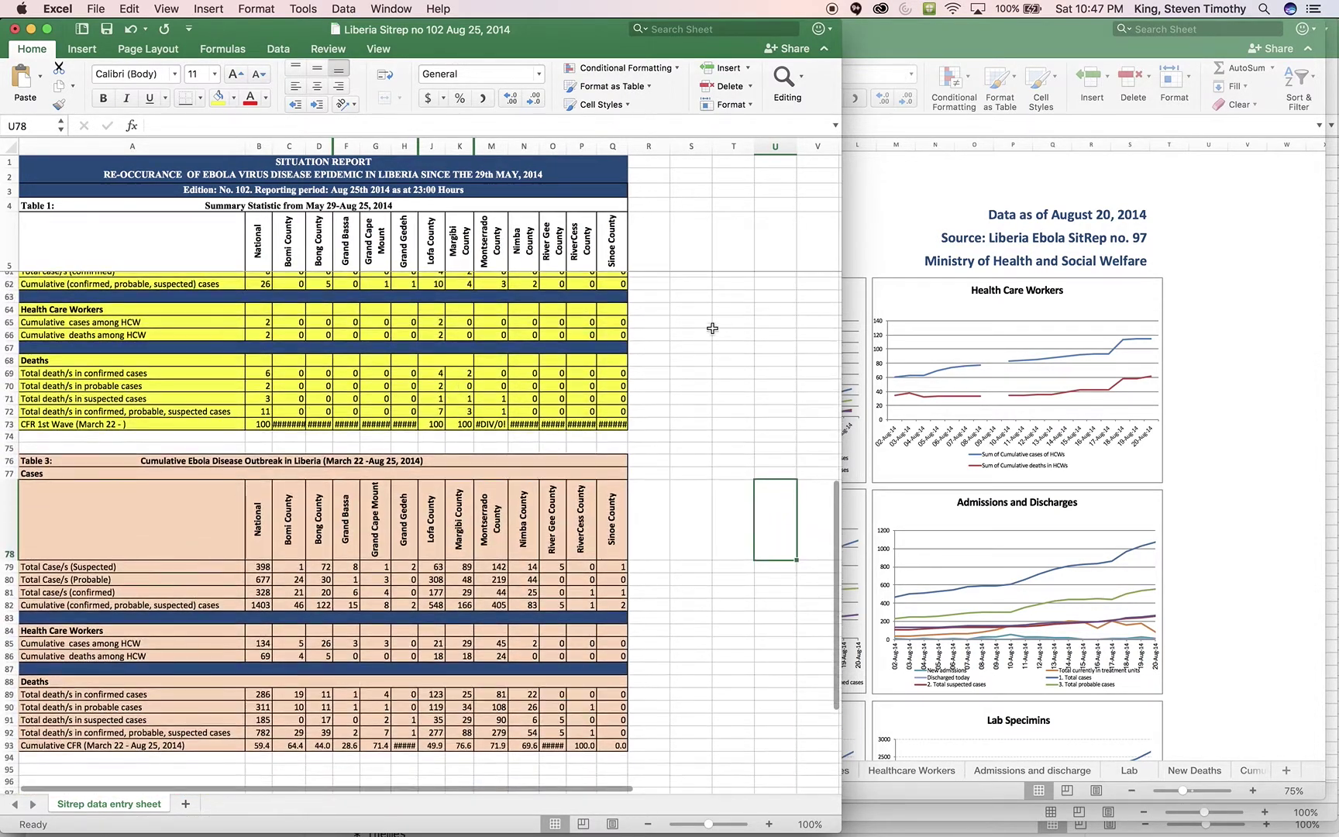
Bring the AugMasterData workbook to the front and examine the daily case figures on its Base Data sheet.
{"action": "left_click", "coordinate": [879, 248]}
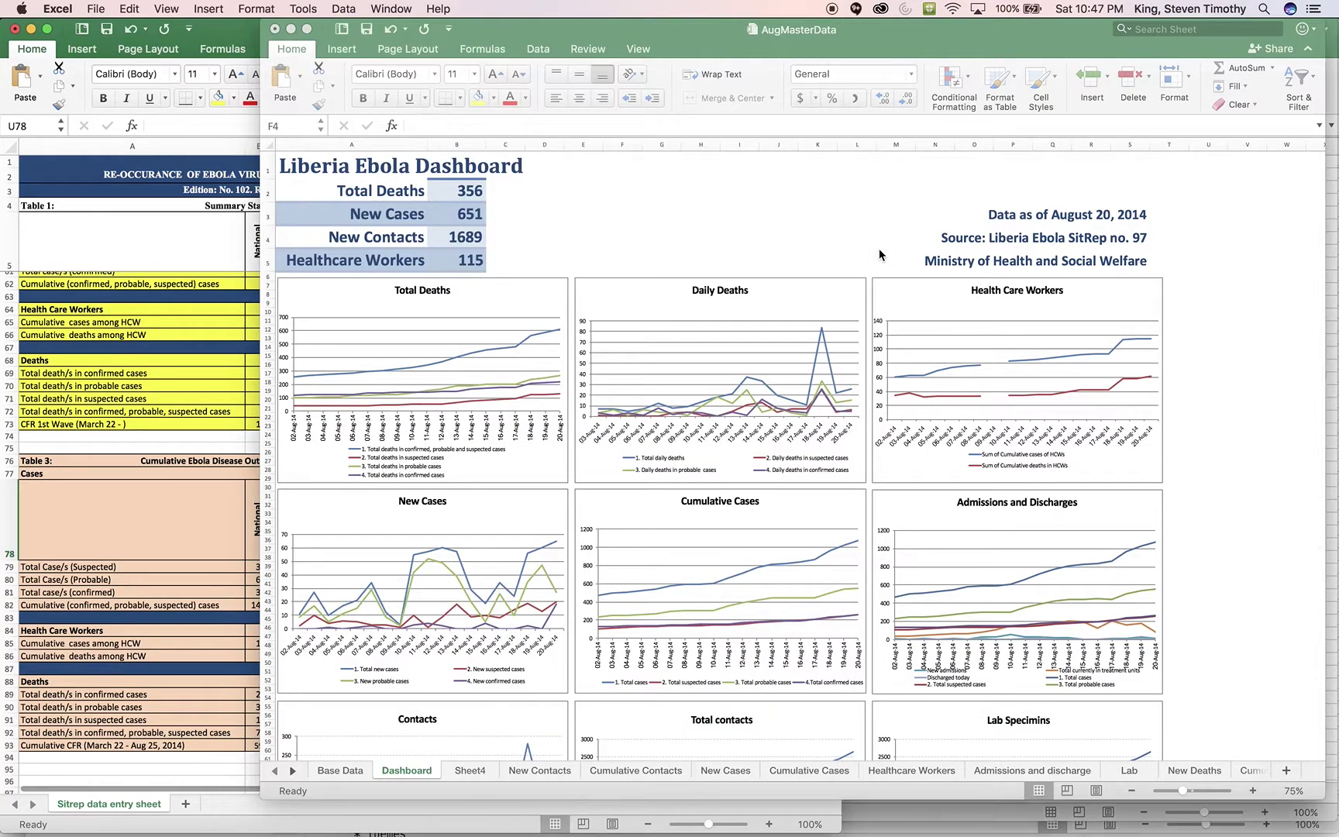
{"action": "left_click", "coordinate": [339, 775]}
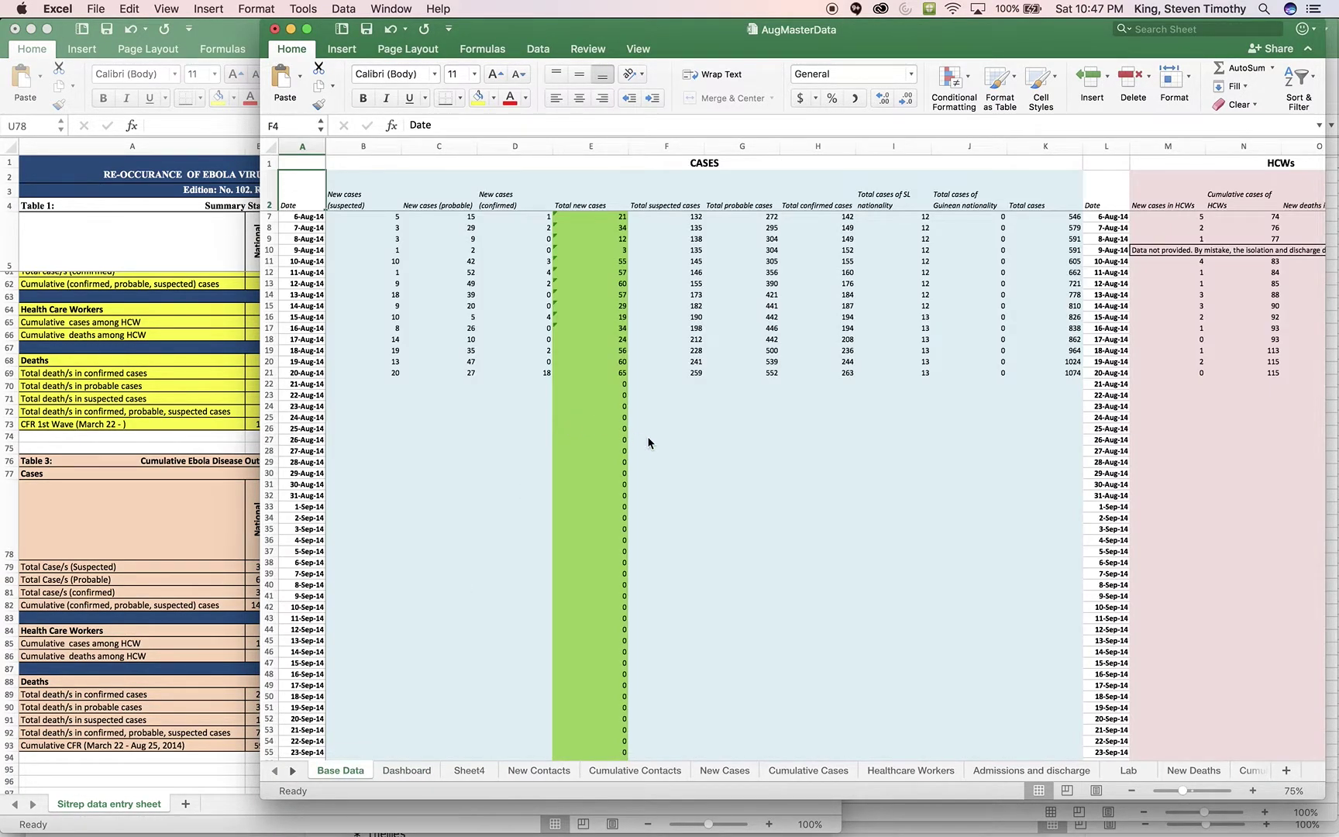
{"action": "scroll", "coordinate": [644, 437], "scroll_direction": "up", "scroll_amount": 3}
{"action": "scroll", "coordinate": [643, 437], "scroll_direction": "left", "scroll_amount": 5}
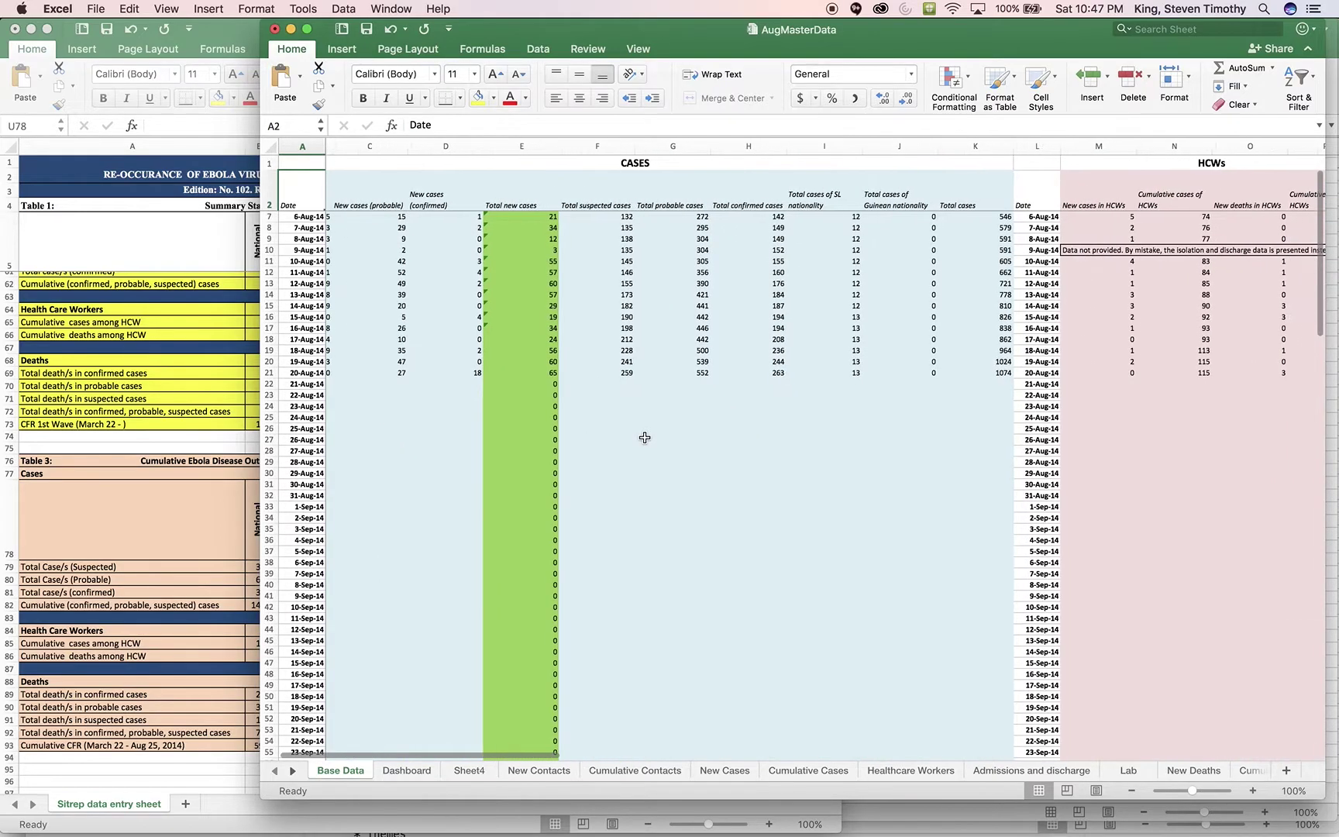
Review the pivot tables and charts from Cumulative Contacts through New Deaths, and return to the Dashboard sheet.
{"action": "left_click", "coordinate": [618, 773]}
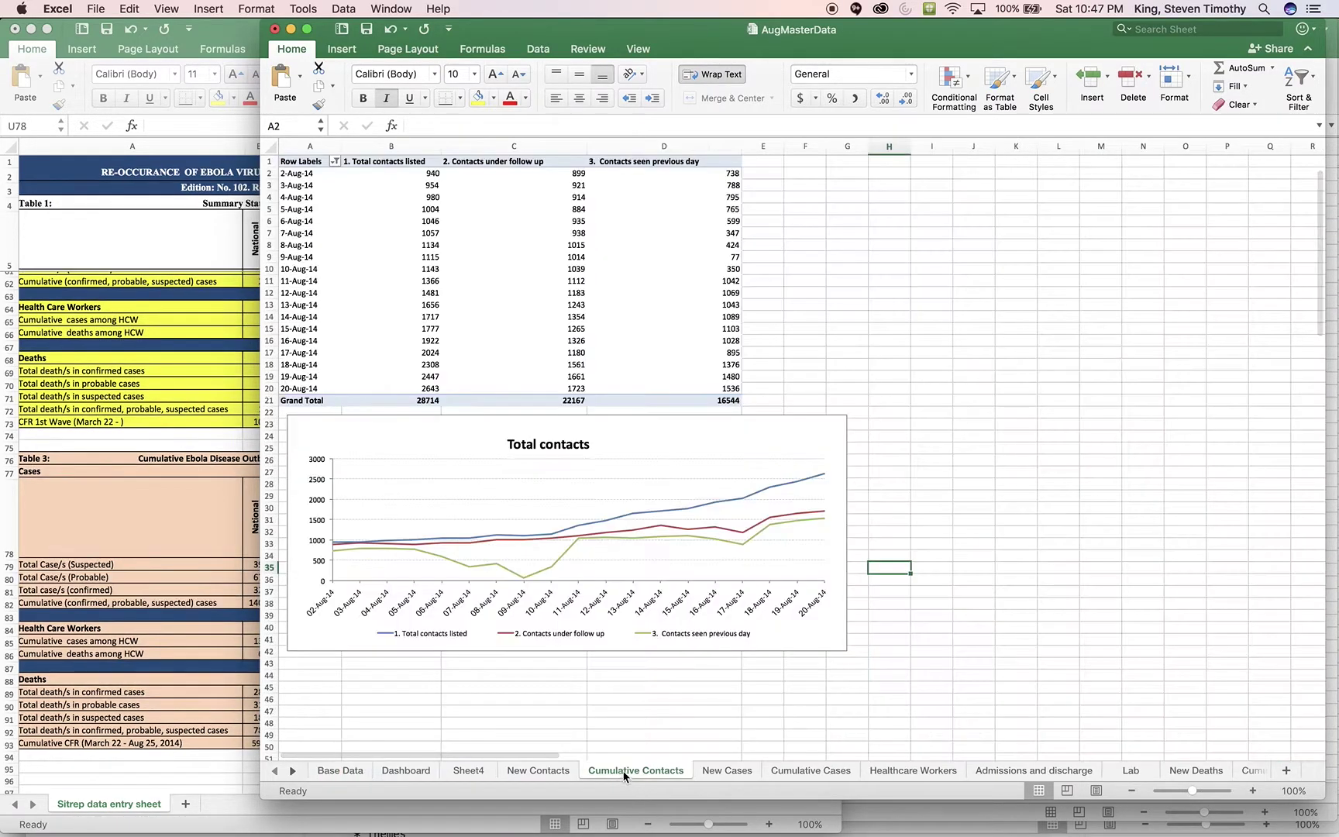
{"action": "left_click", "coordinate": [711, 772]}
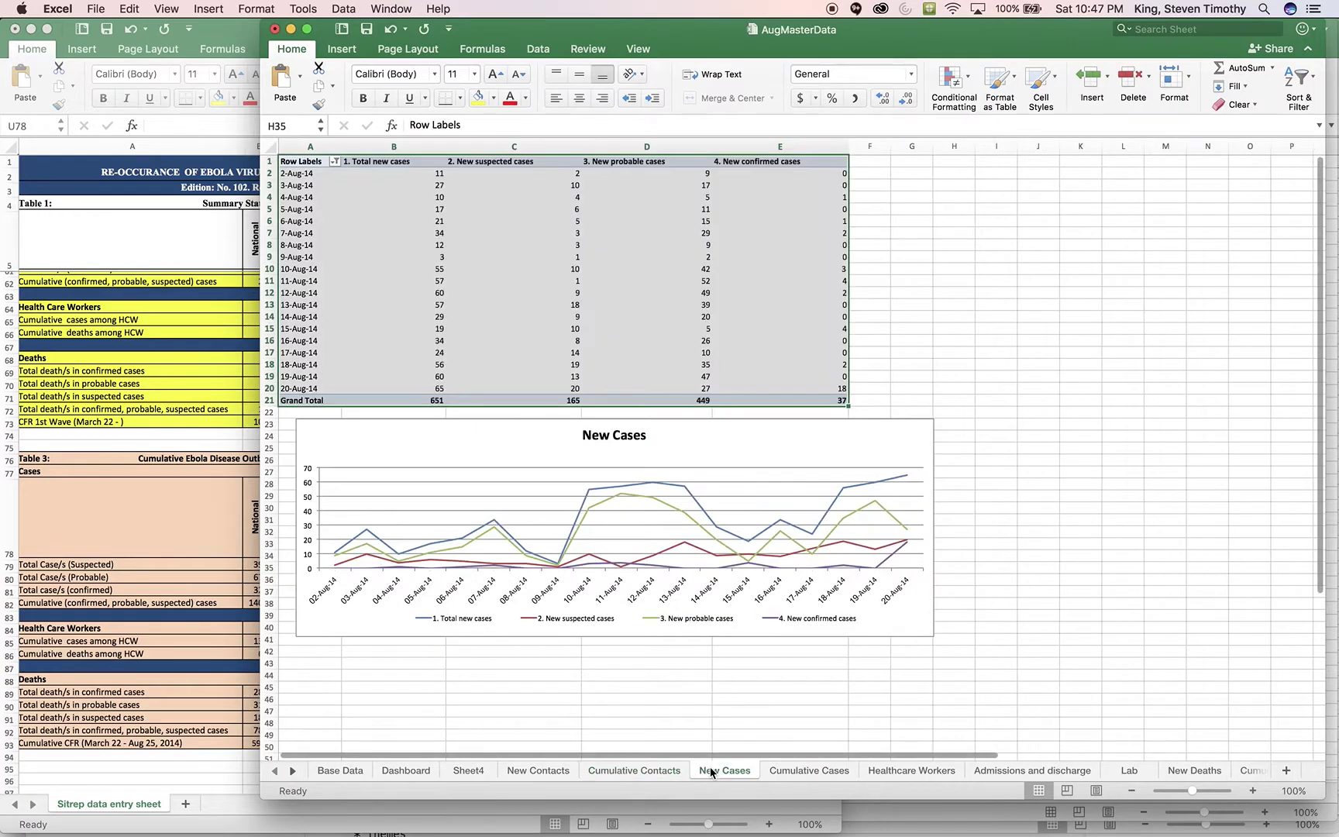
{"action": "left_click", "coordinate": [788, 770]}
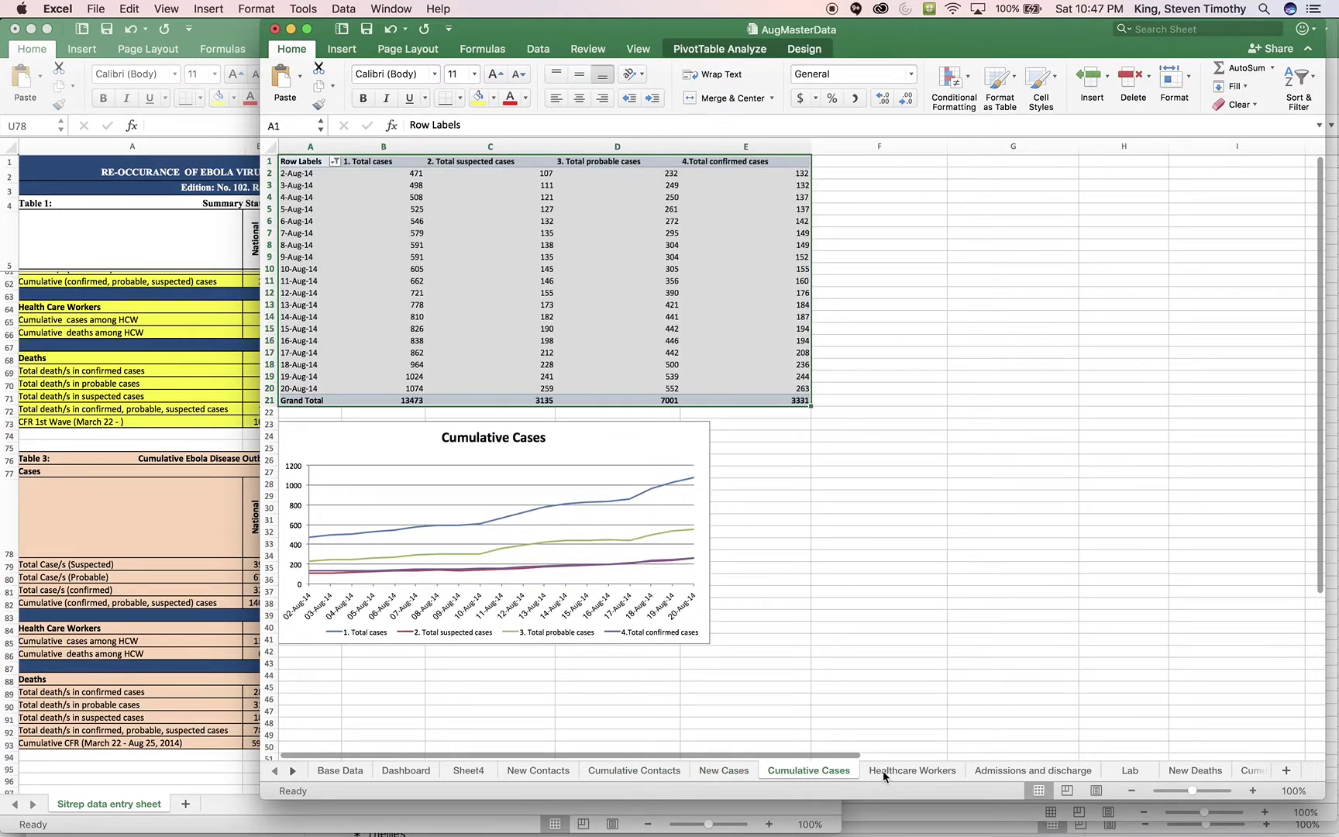
{"action": "left_click", "coordinate": [890, 773]}
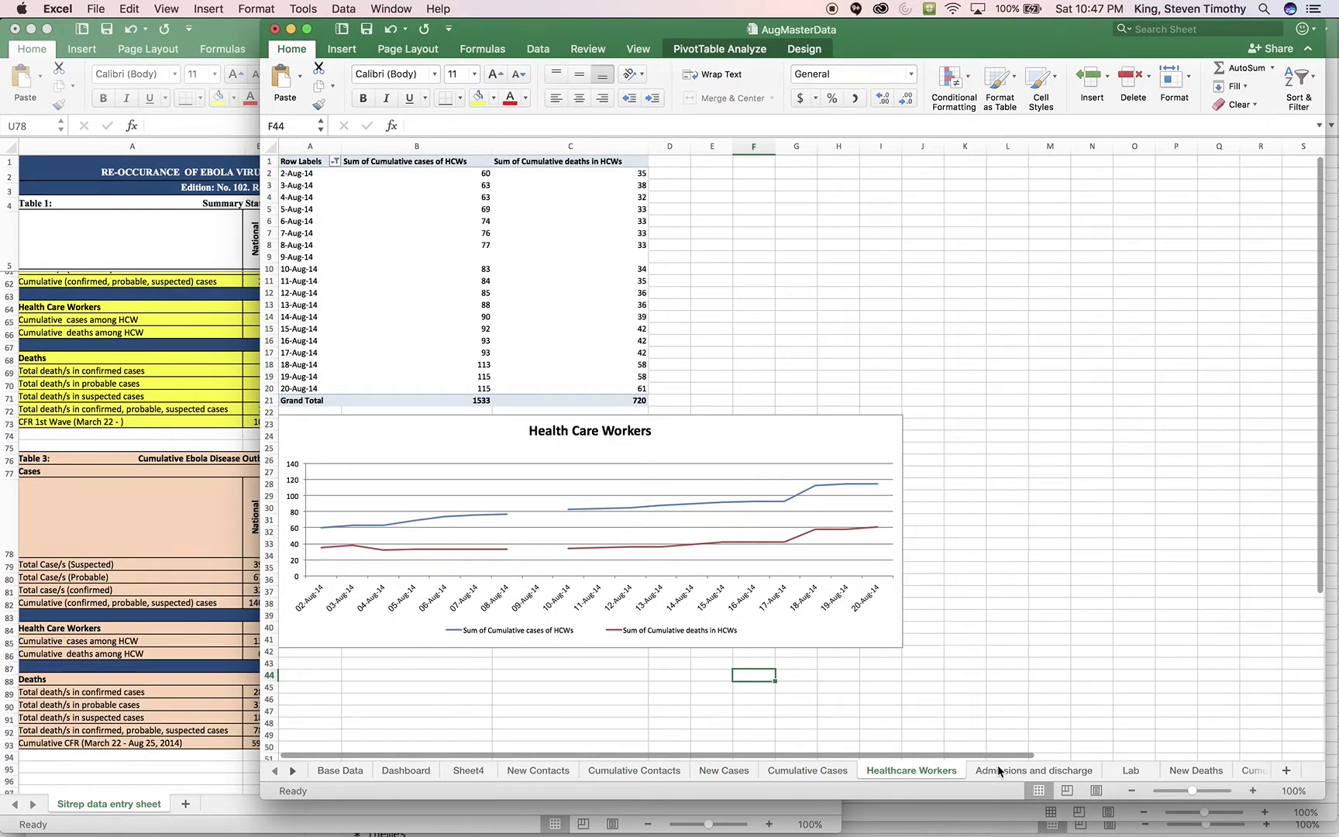
{"action": "left_click", "coordinate": [1000, 770]}
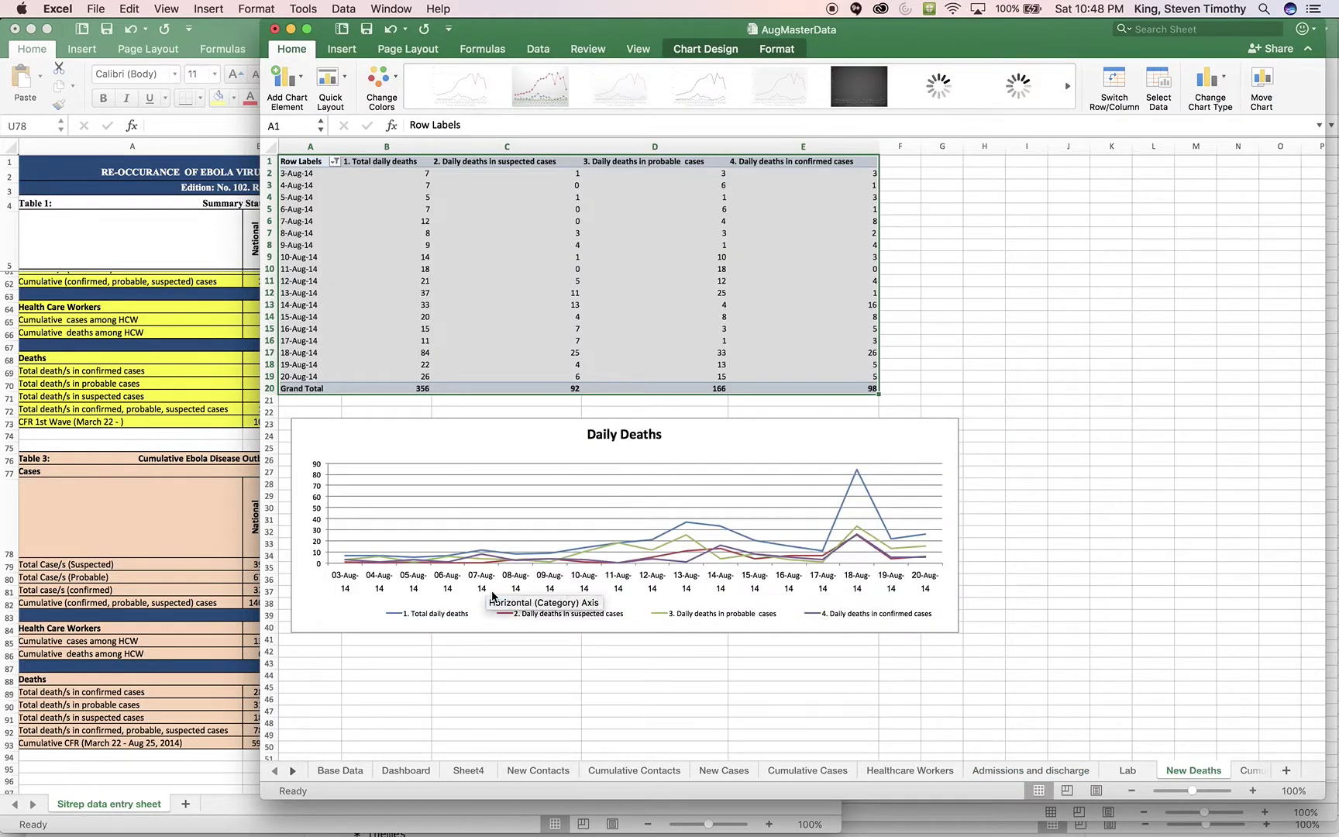
{"action": "left_click", "coordinate": [404, 771]}
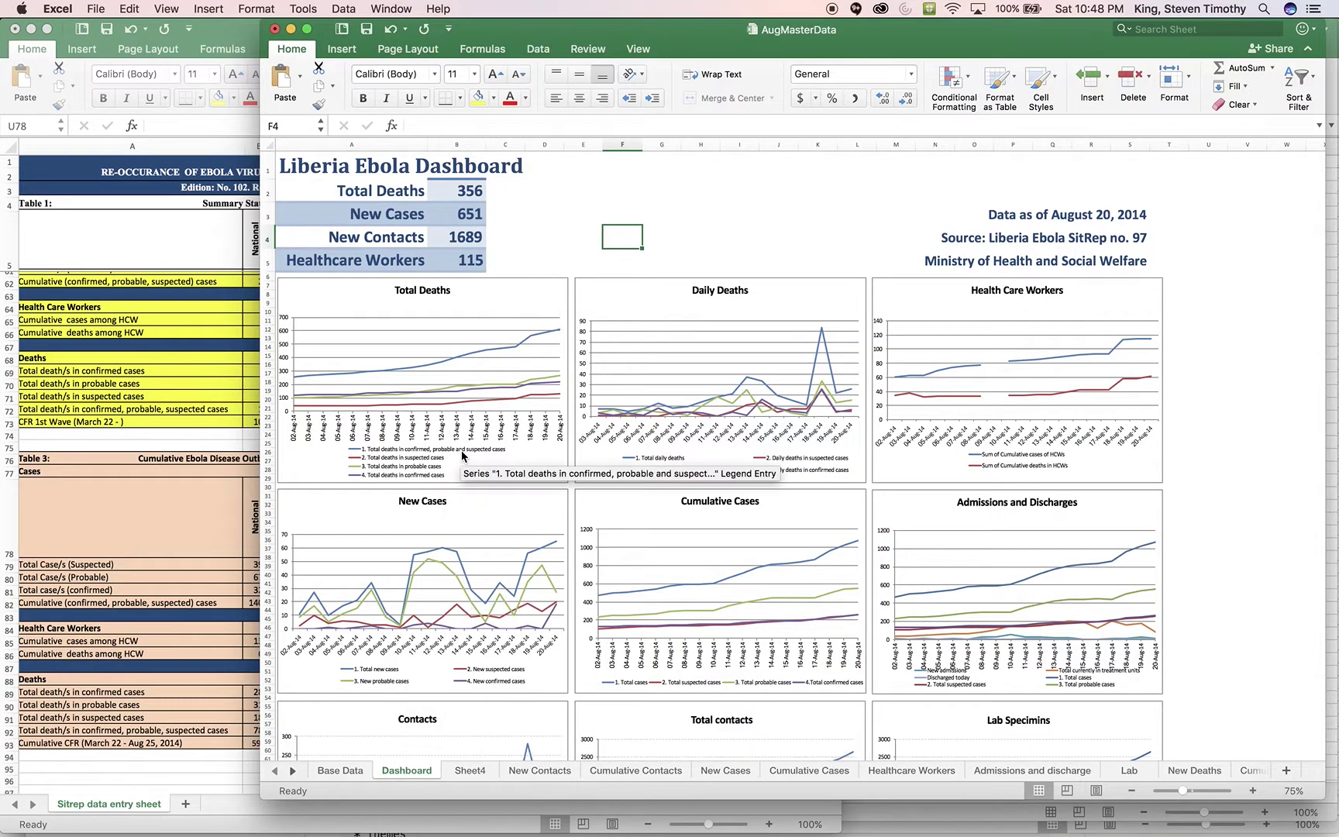
Switch to the Ebola Report website in Chrome and review the project credits and partners on its About page.
{"action": "left_click", "coordinate": [497, 194]}
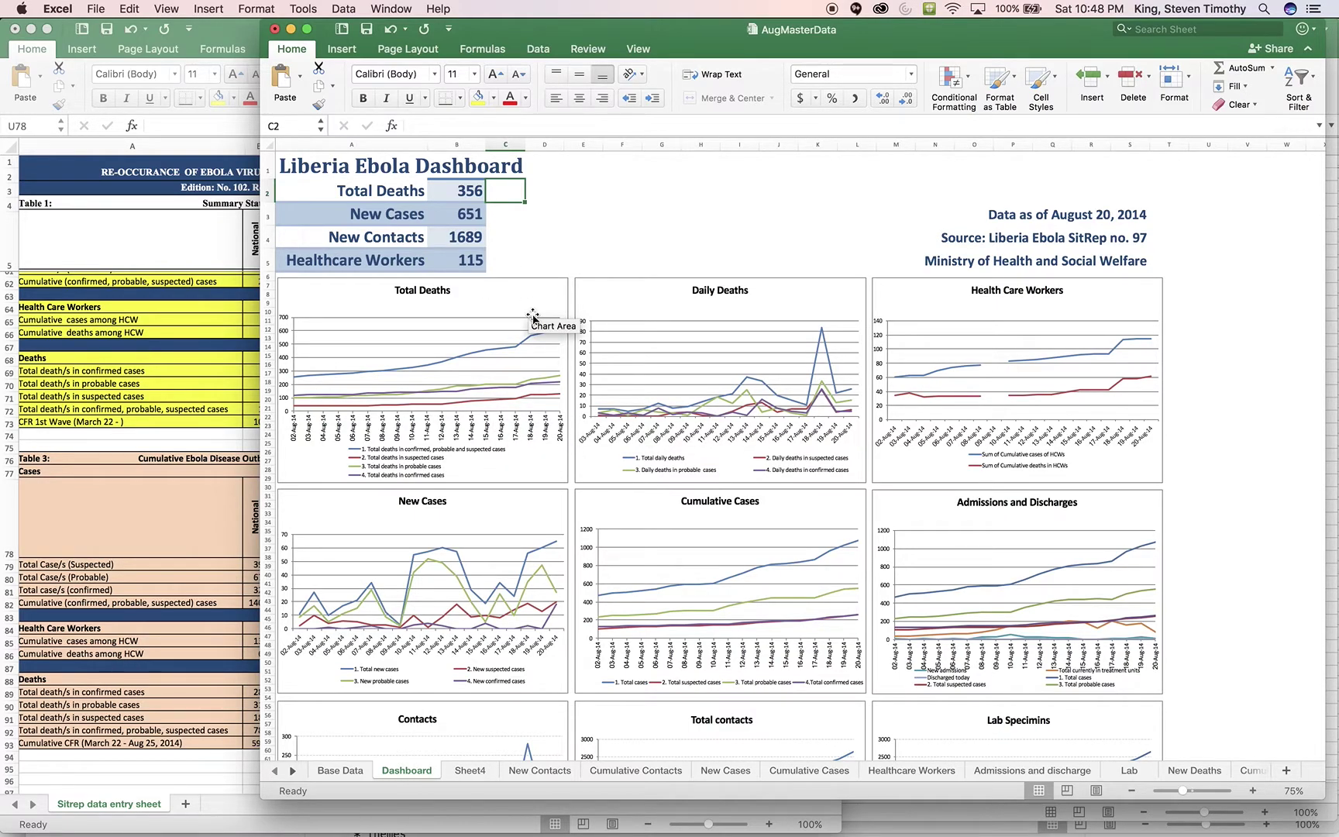
{"action": "key", "text": "super+Tab"}
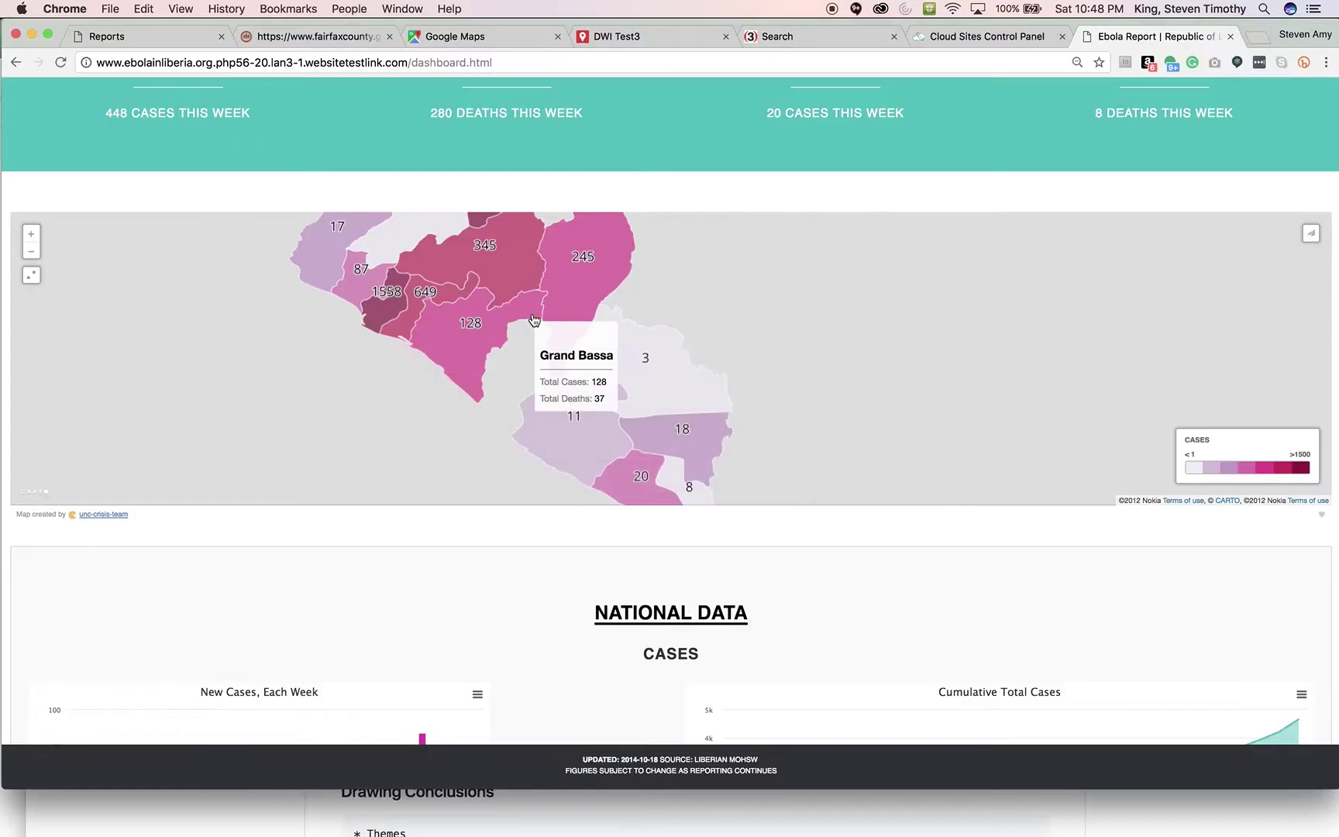
{"action": "scroll", "coordinate": [532, 313], "scroll_direction": "up", "scroll_amount": 4}
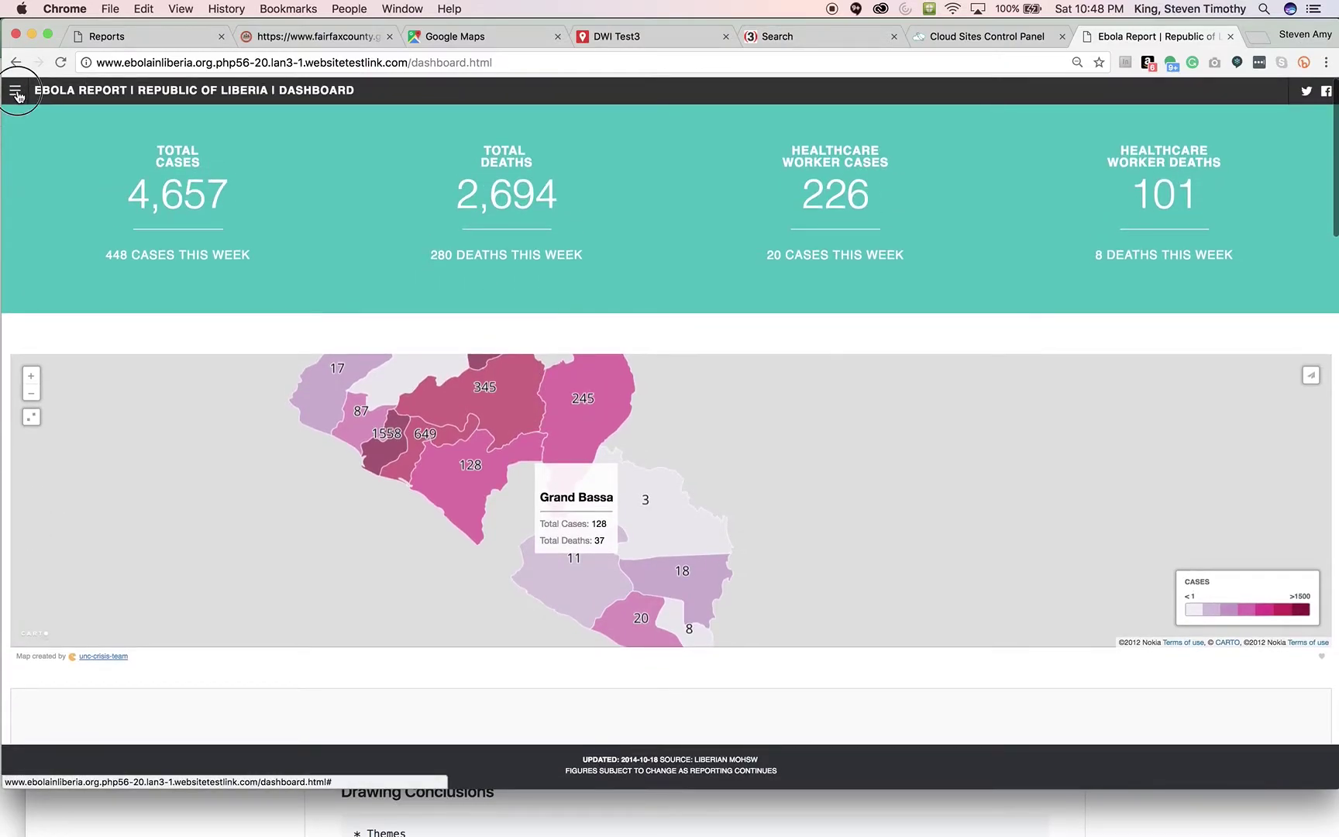
{"action": "left_click", "coordinate": [14, 96]}
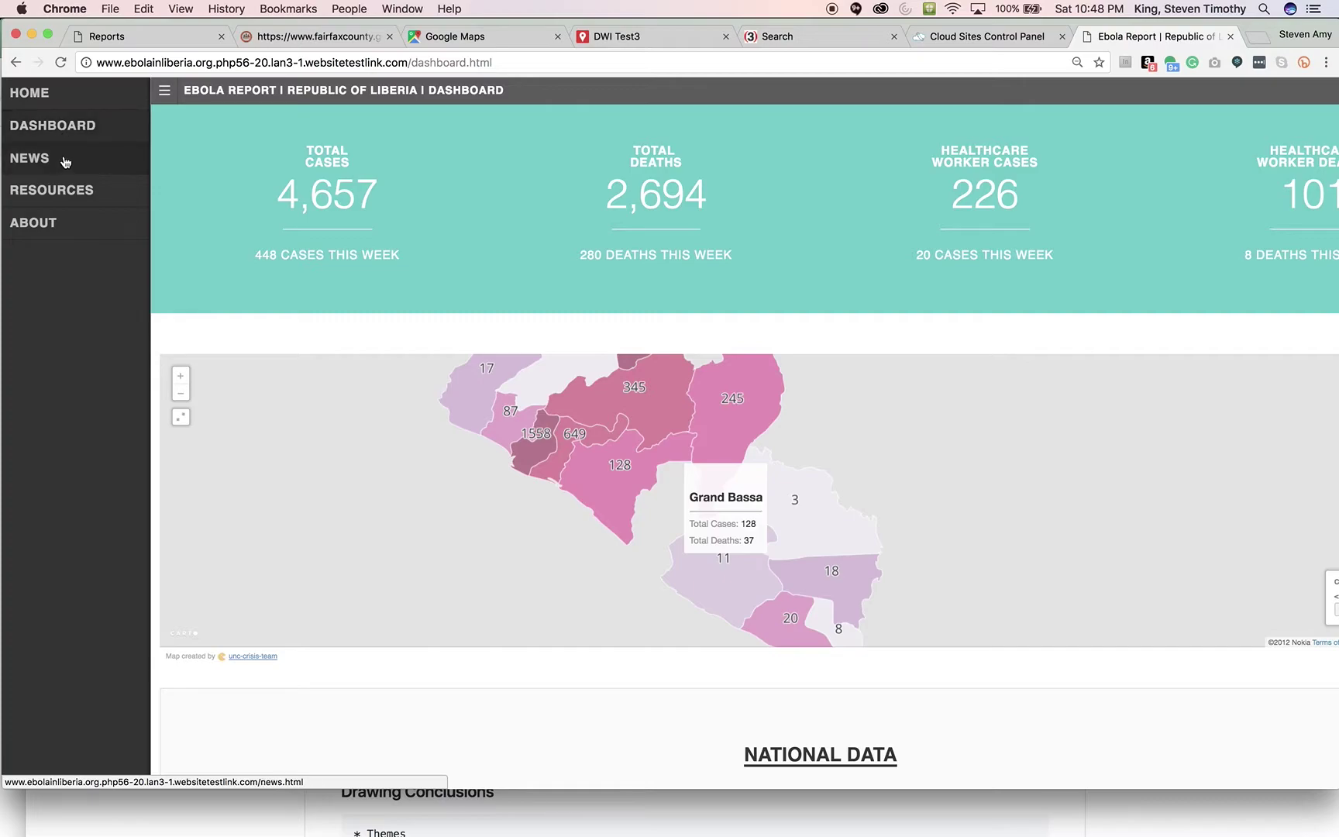
{"action": "left_click", "coordinate": [56, 222]}
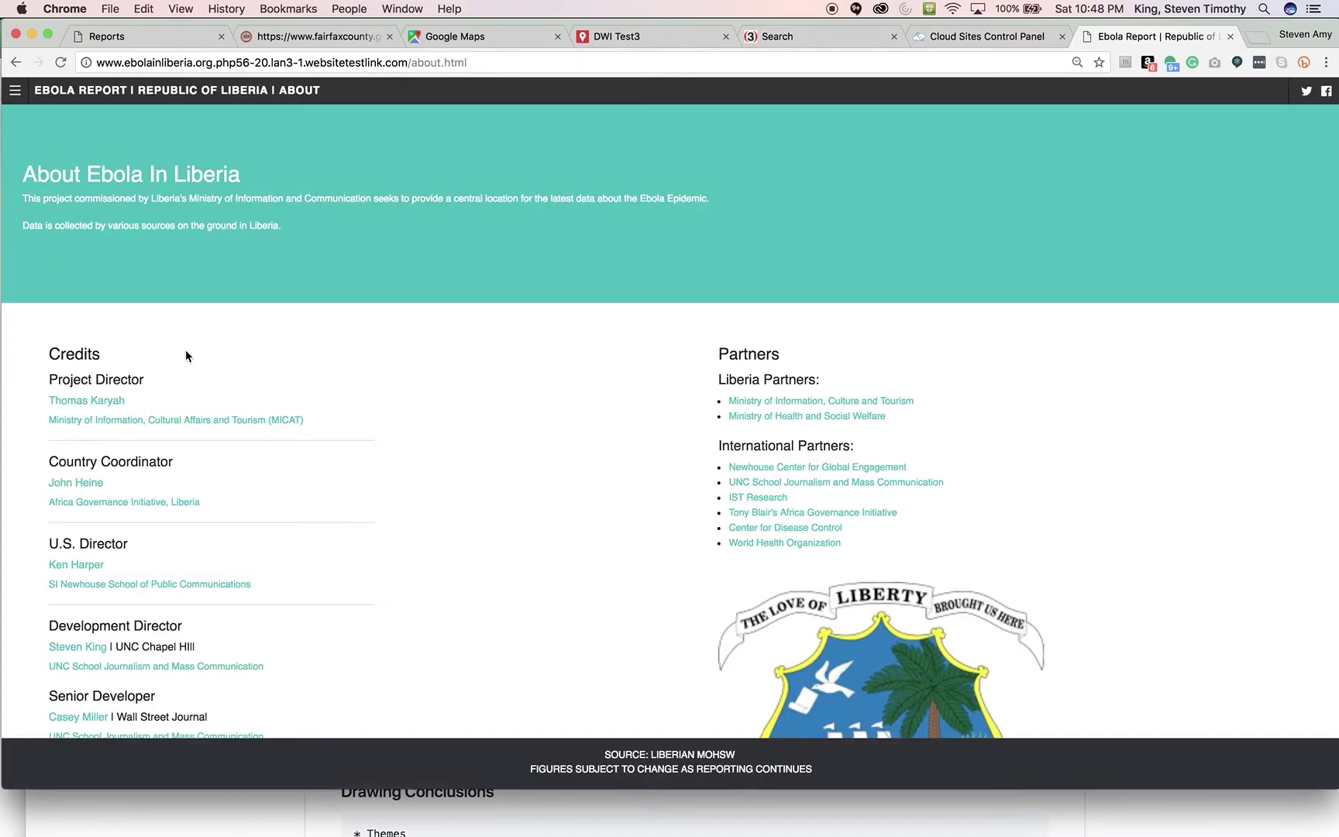
{"action": "scroll", "coordinate": [185, 352], "scroll_direction": "down", "scroll_amount": 5}
{"action": "scroll", "coordinate": [185, 352], "scroll_direction": "down", "scroll_amount": 5}
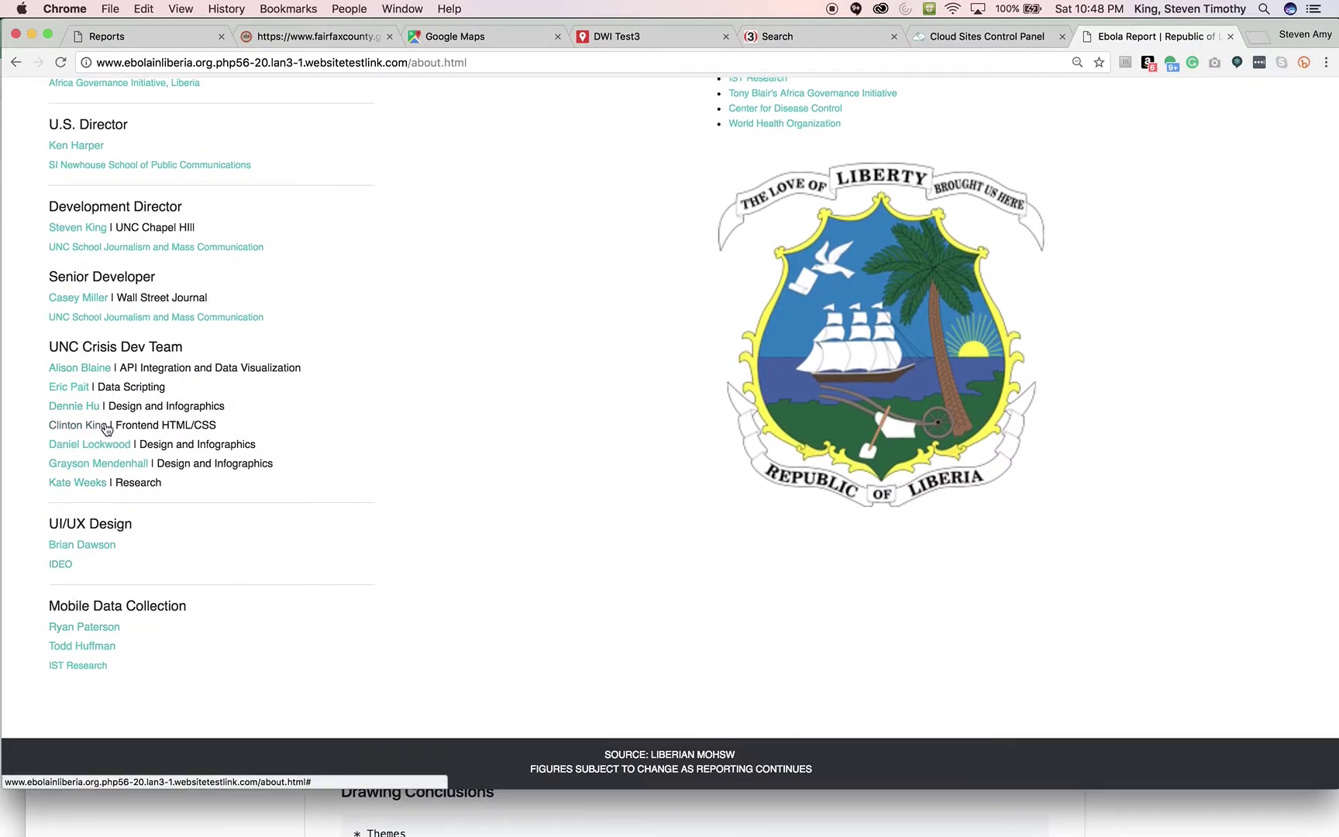
{"action": "scroll", "coordinate": [101, 426], "scroll_direction": "up", "scroll_amount": 3}
{"action": "scroll", "coordinate": [105, 426], "scroll_direction": "up", "scroll_amount": 5}
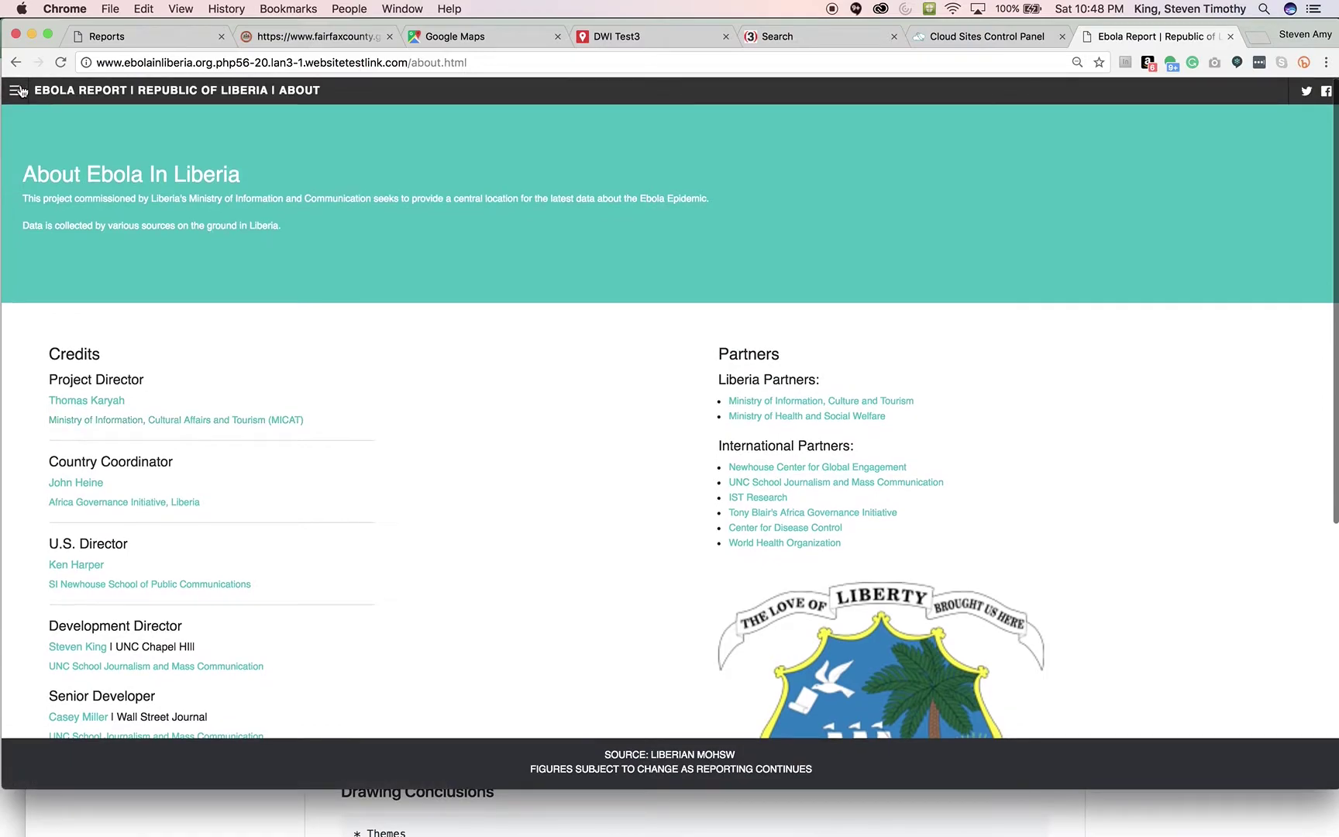
Return to the website's Dashboard page and review the national, health care worker and county-level charts for cases and deaths.
{"action": "left_click", "coordinate": [14, 91]}
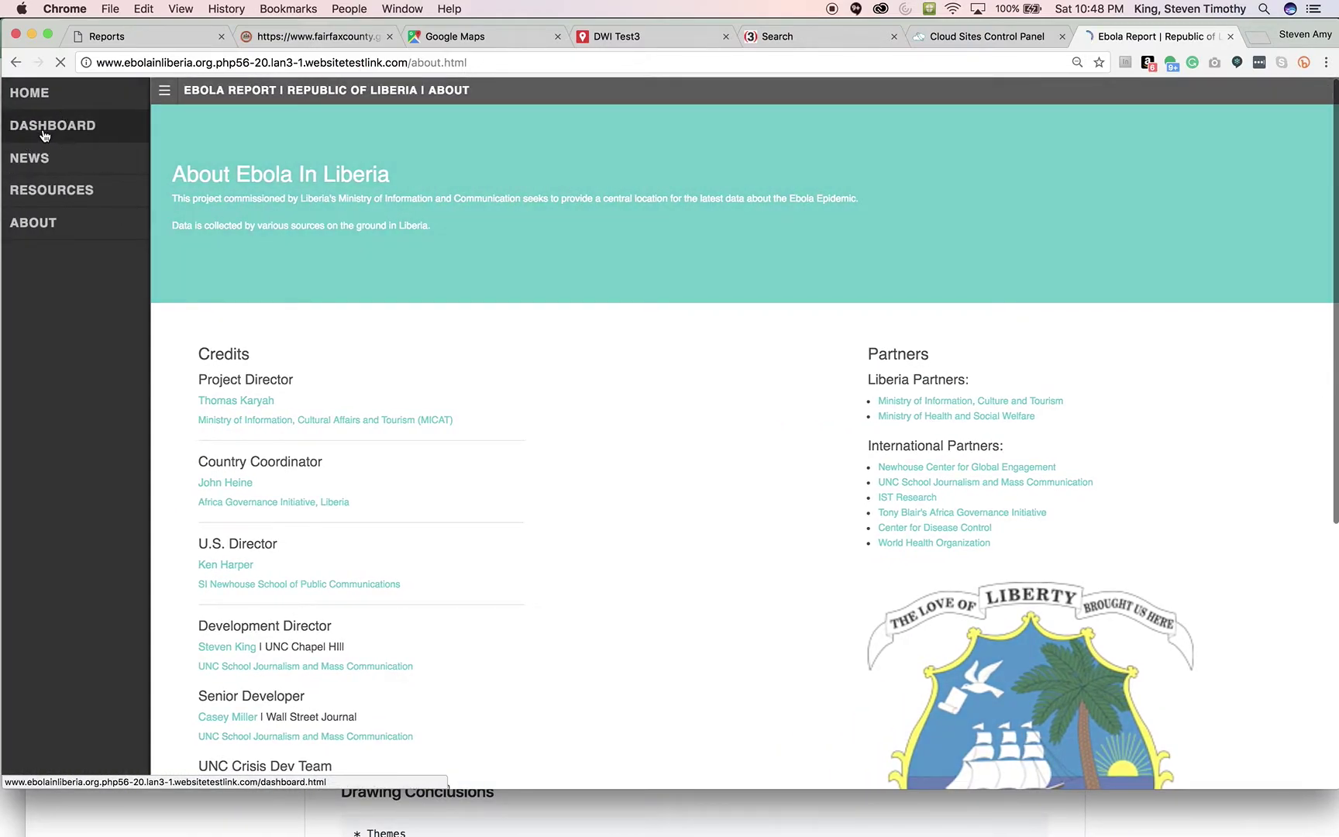
{"action": "left_click", "coordinate": [45, 127]}
{"action": "scroll", "coordinate": [216, 247], "scroll_direction": "down", "scroll_amount": 5}
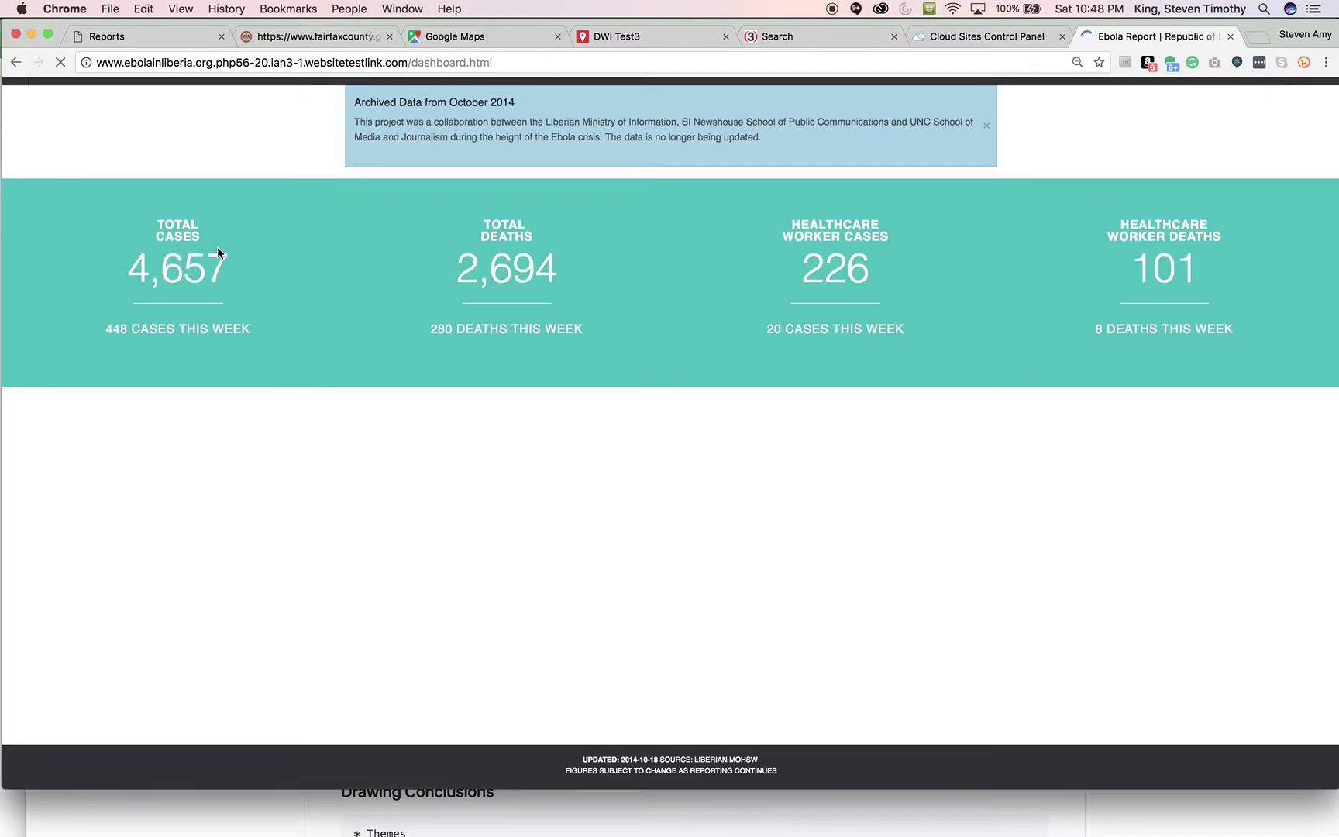
{"action": "scroll", "coordinate": [216, 247], "scroll_direction": "down", "scroll_amount": 6}
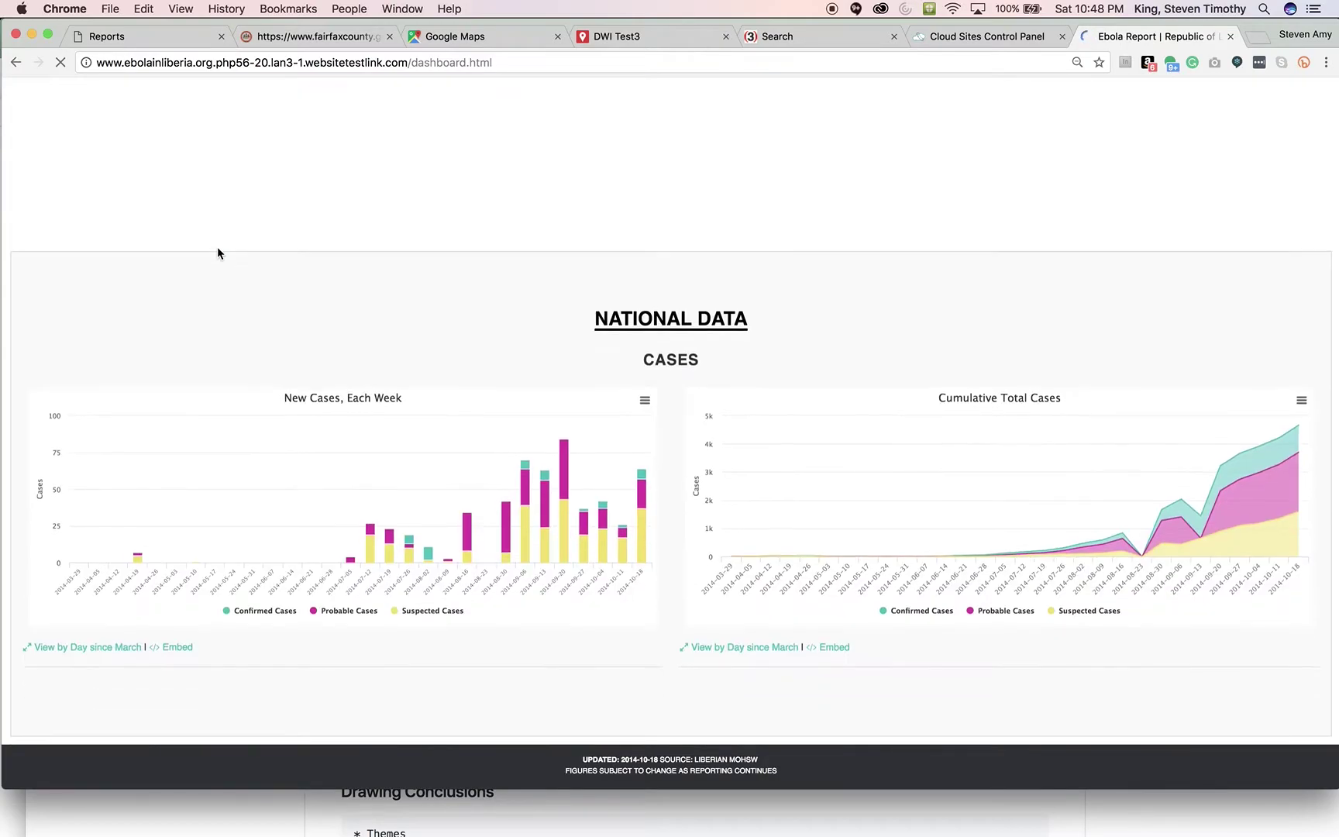
{"action": "scroll", "coordinate": [217, 249], "scroll_direction": "down", "scroll_amount": 6}
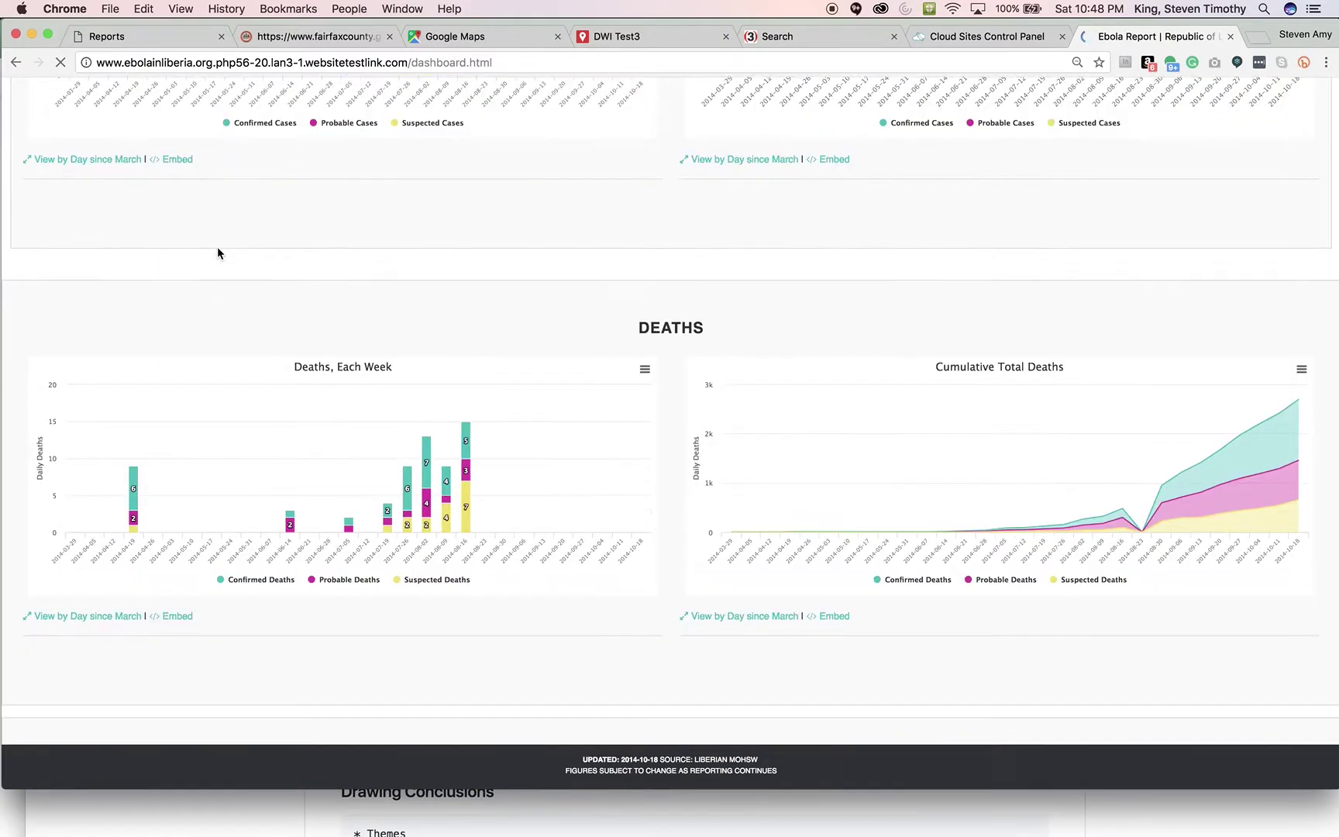
{"action": "scroll", "coordinate": [218, 251], "scroll_direction": "down", "scroll_amount": 4}
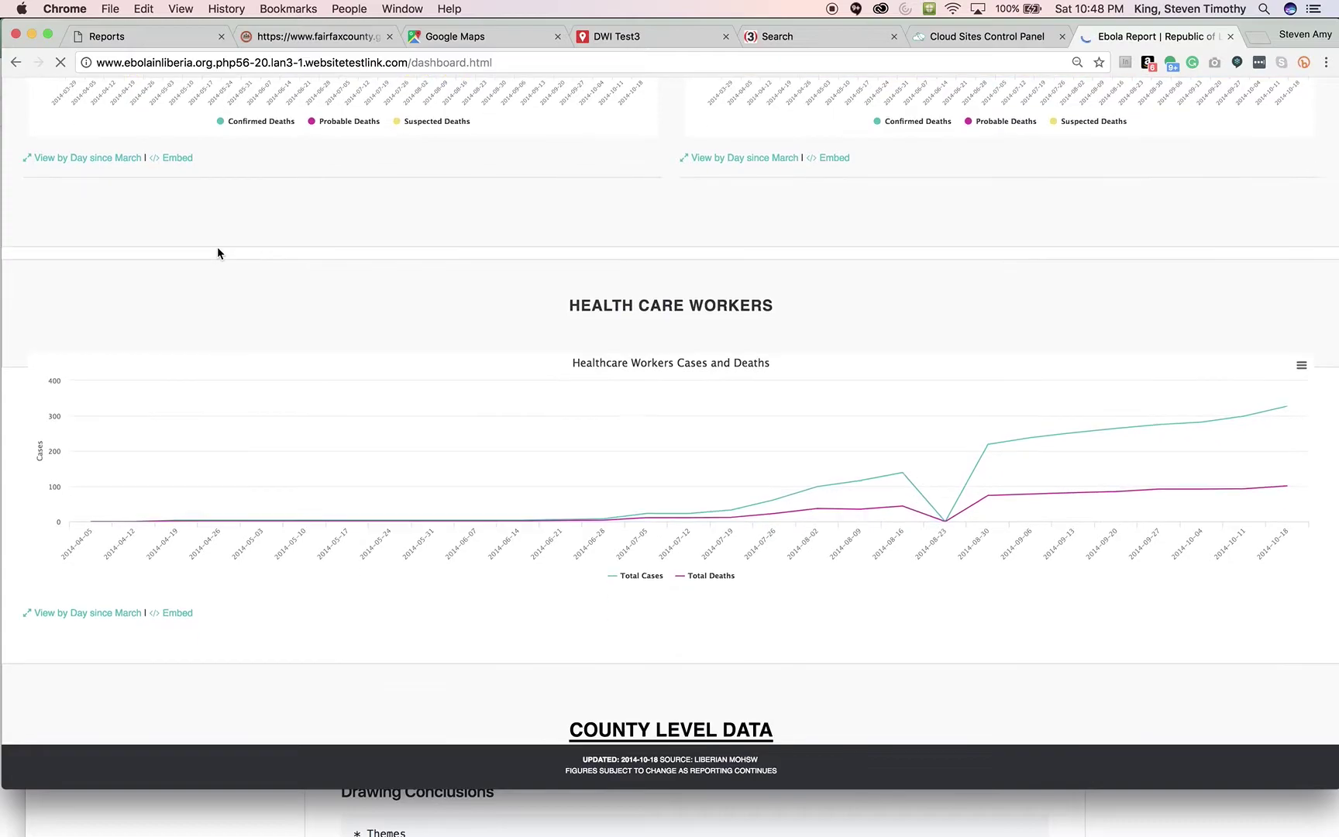
{"action": "scroll", "coordinate": [217, 252], "scroll_direction": "down", "scroll_amount": 7}
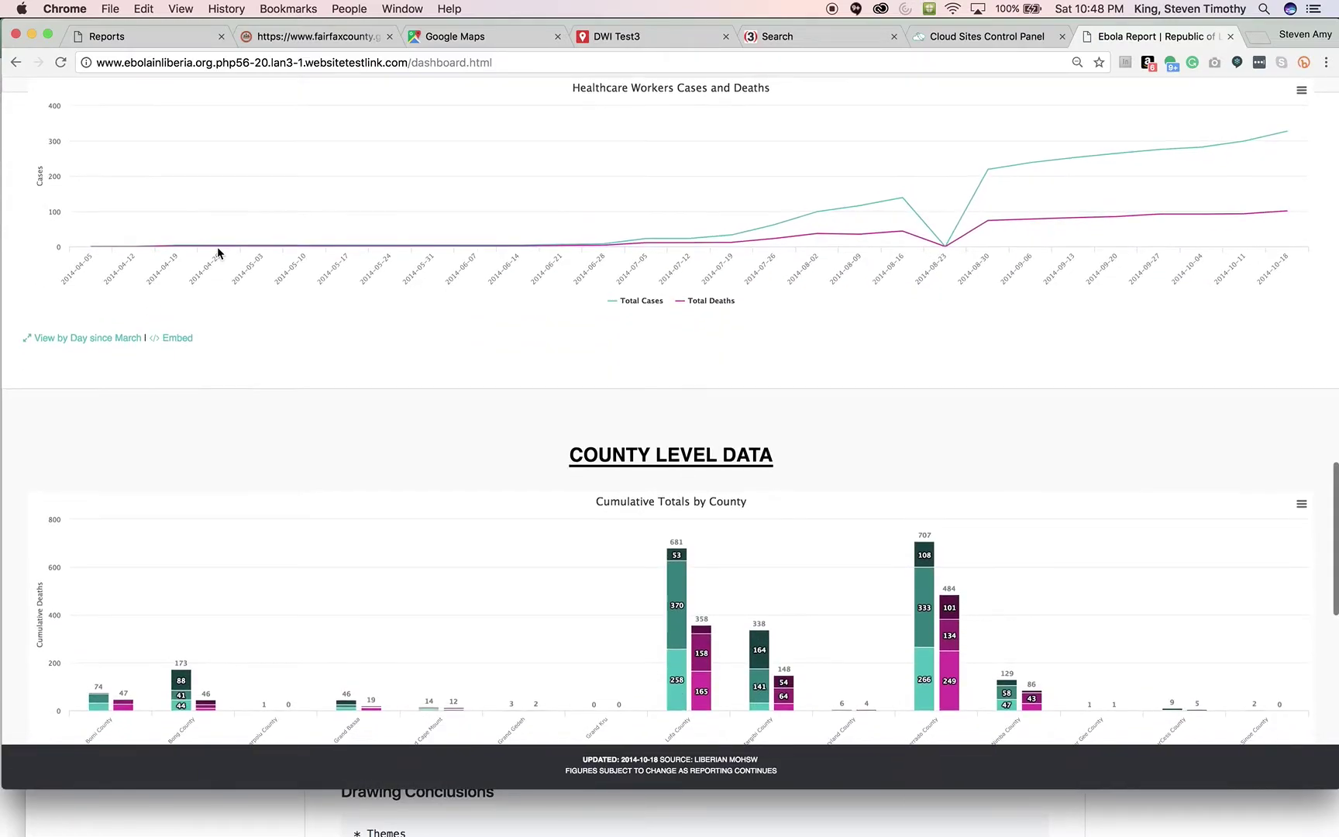
{"action": "scroll", "coordinate": [218, 253], "scroll_direction": "down", "scroll_amount": 5}
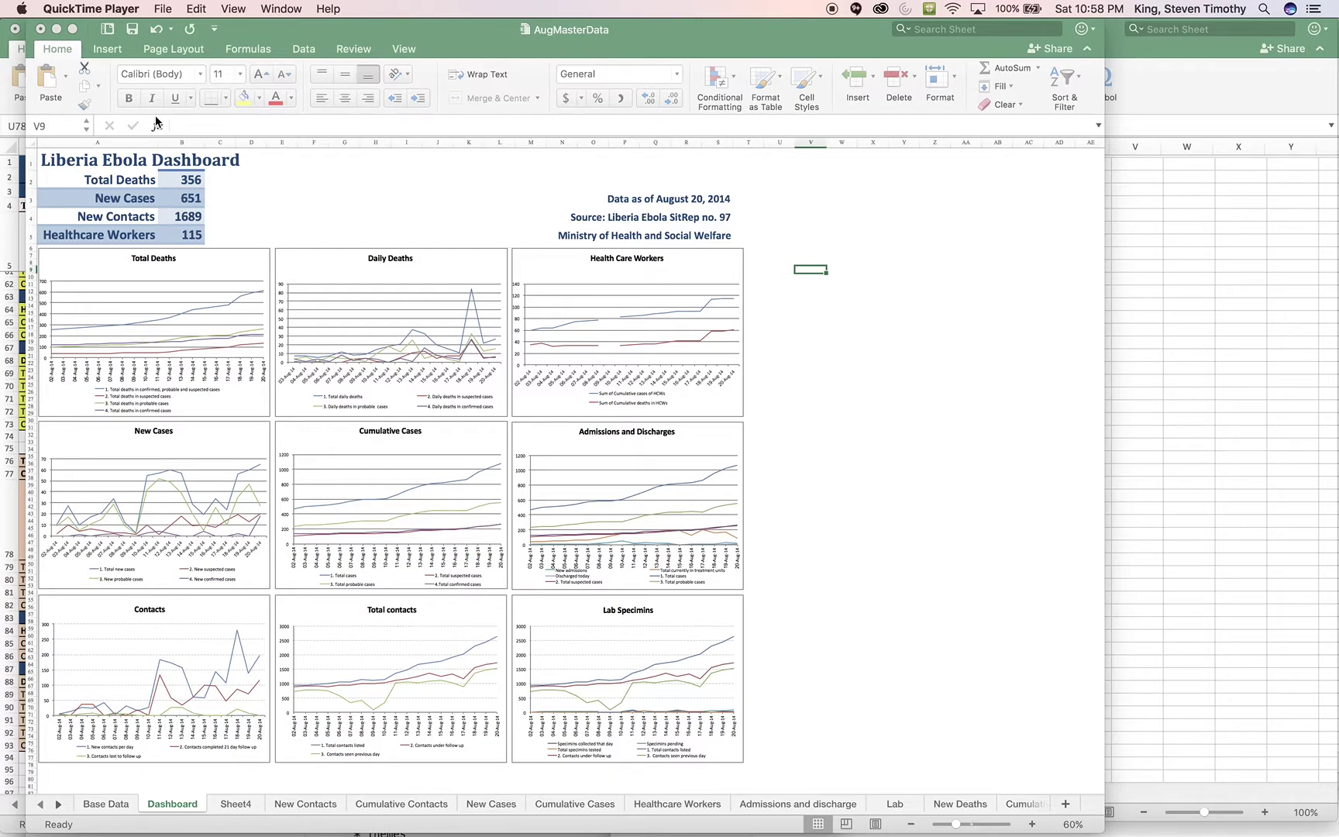
{"action": "left_click", "coordinate": [243, 25]}
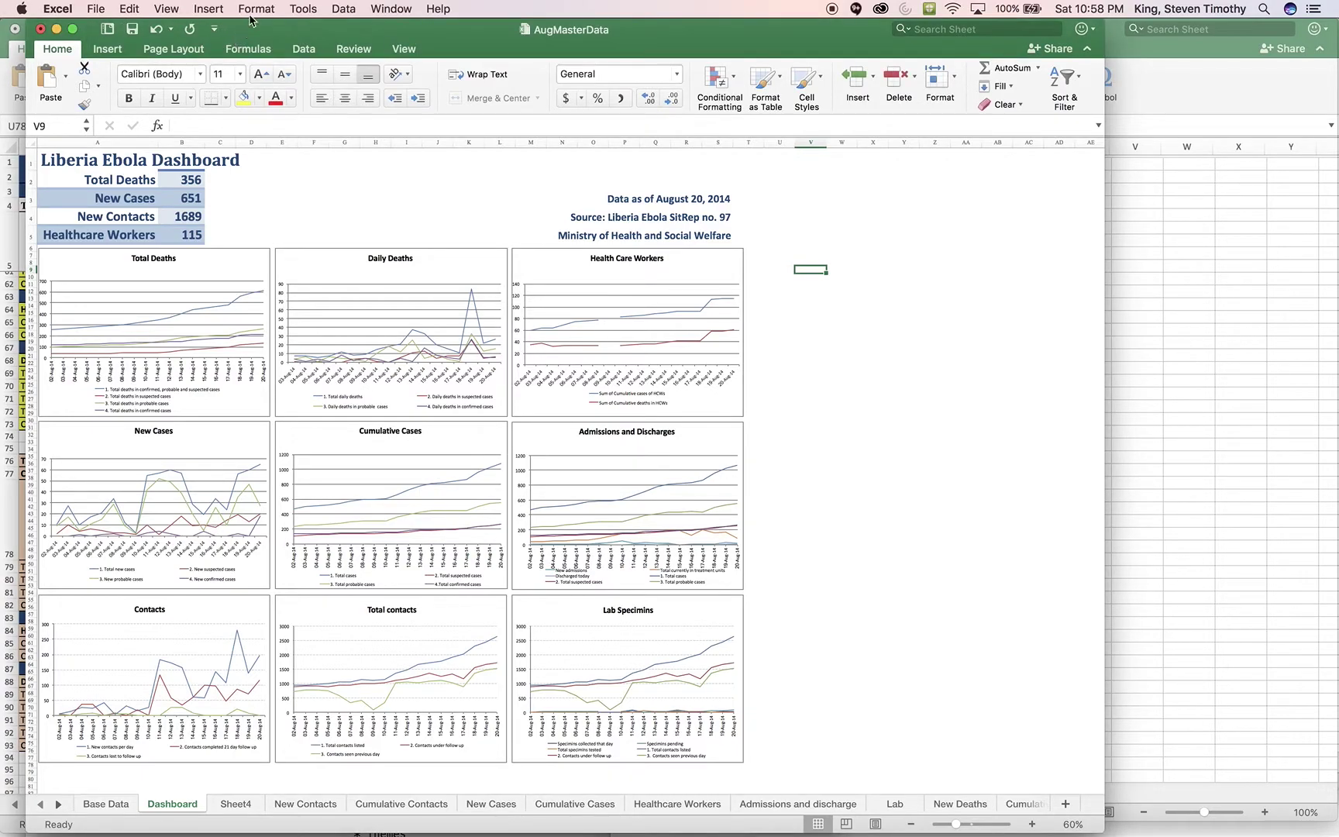
{"action": "left_click", "coordinate": [303, 9]}
{"action": "mouse_move", "coordinate": [207, 8]}
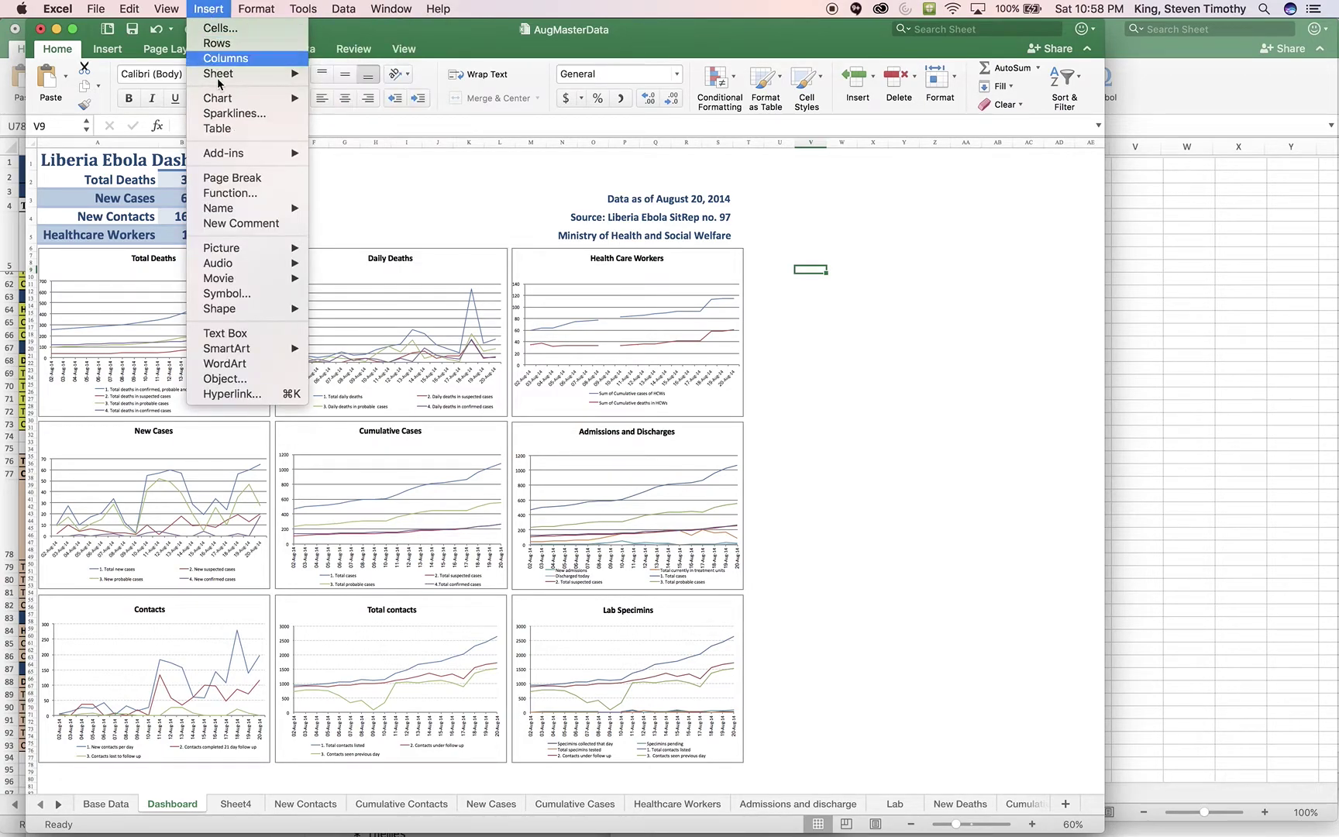
{"action": "mouse_move", "coordinate": [222, 105]}
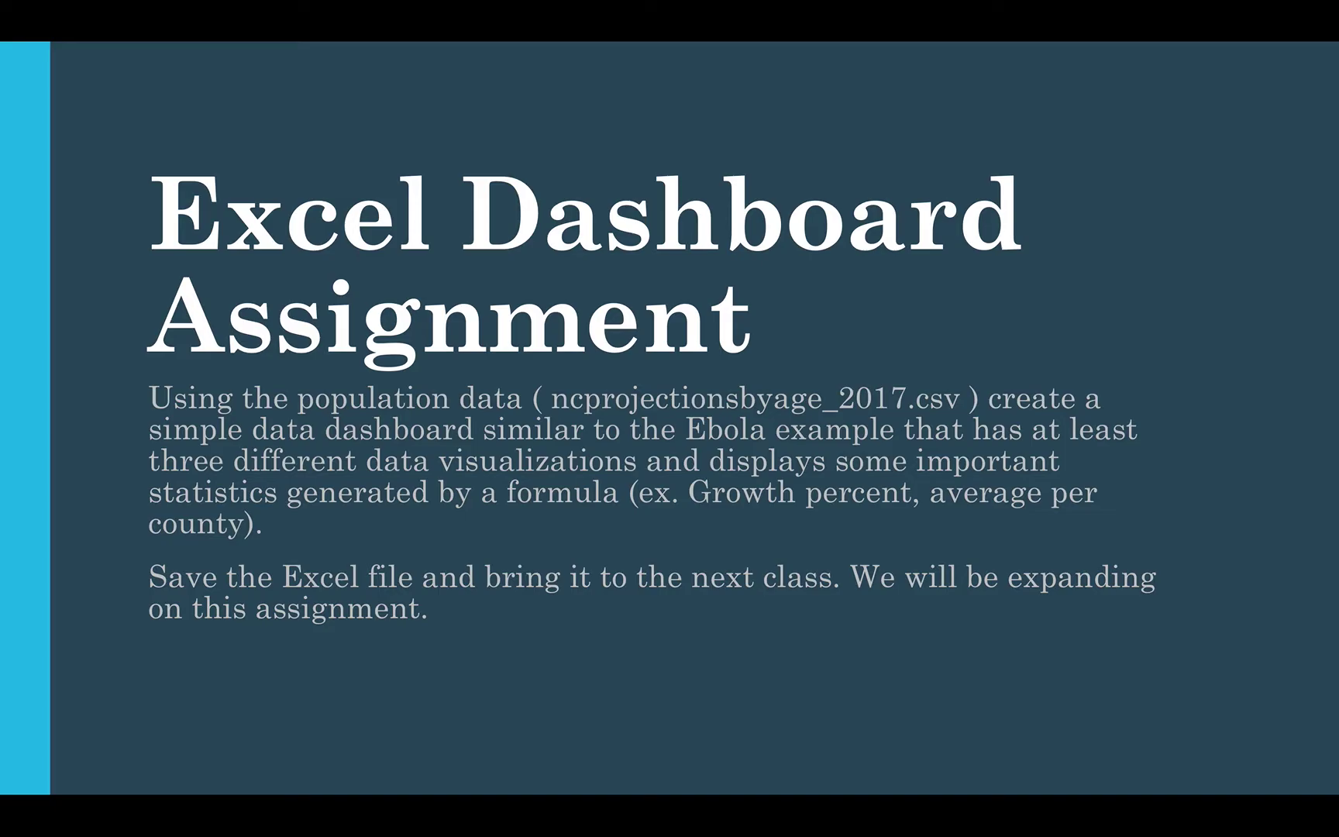
{"action": "key", "text": "Right"}
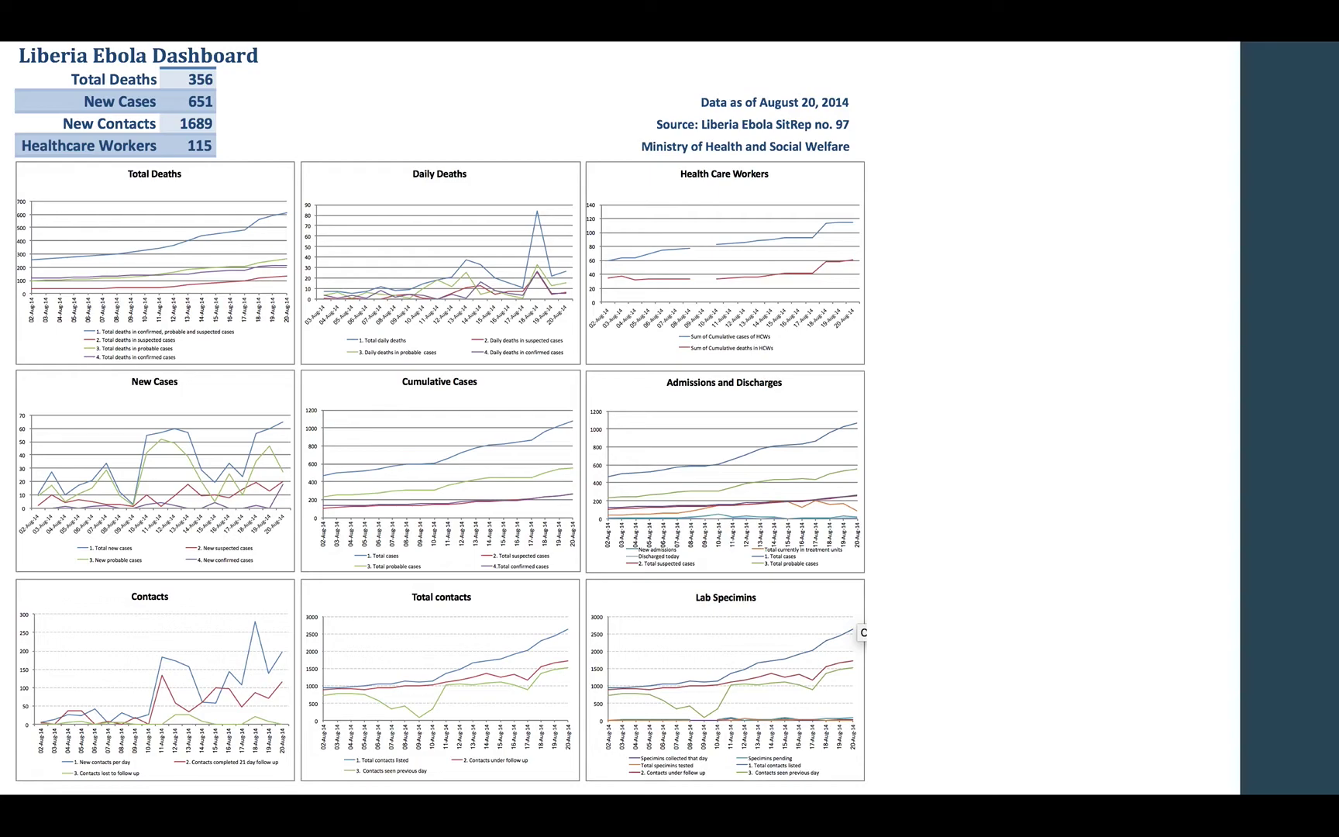
{"action": "key", "text": "Right"}
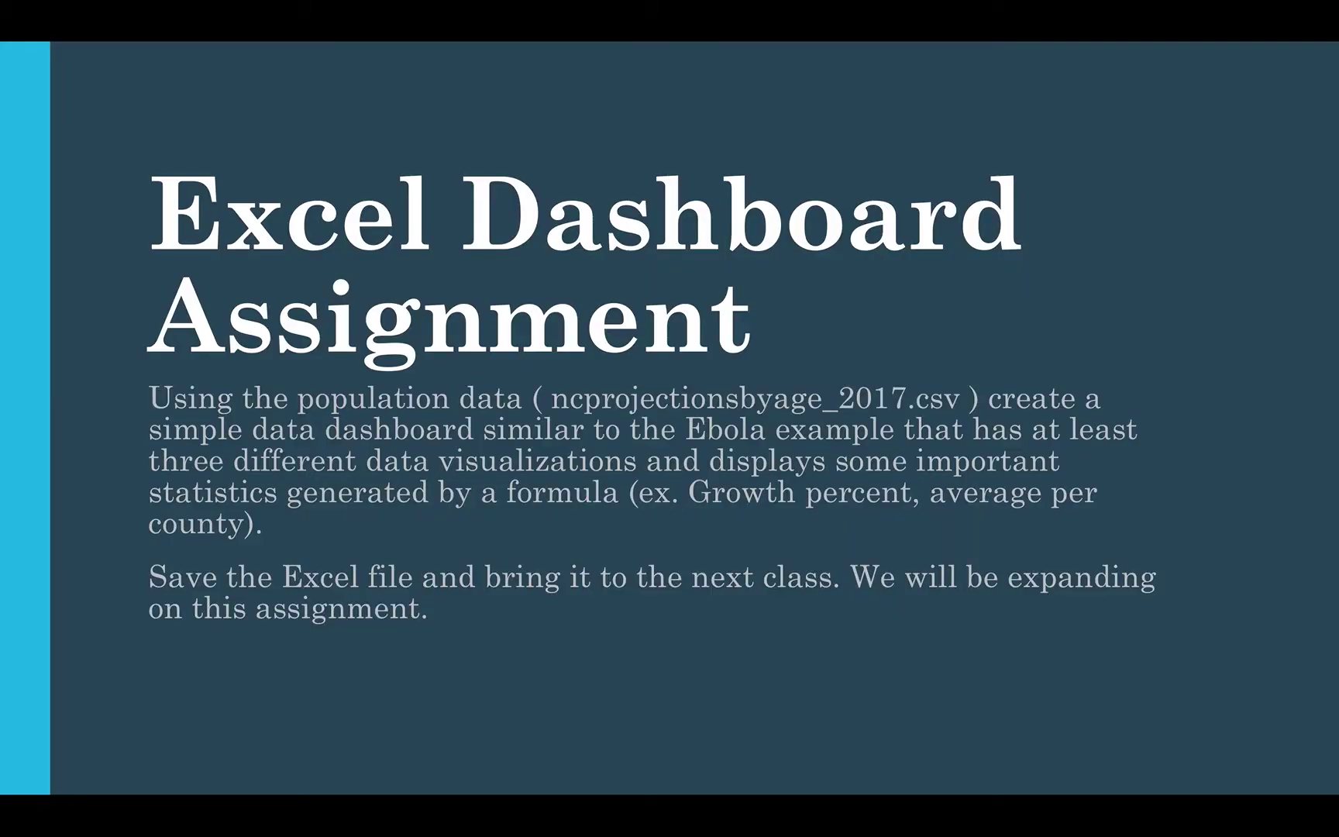